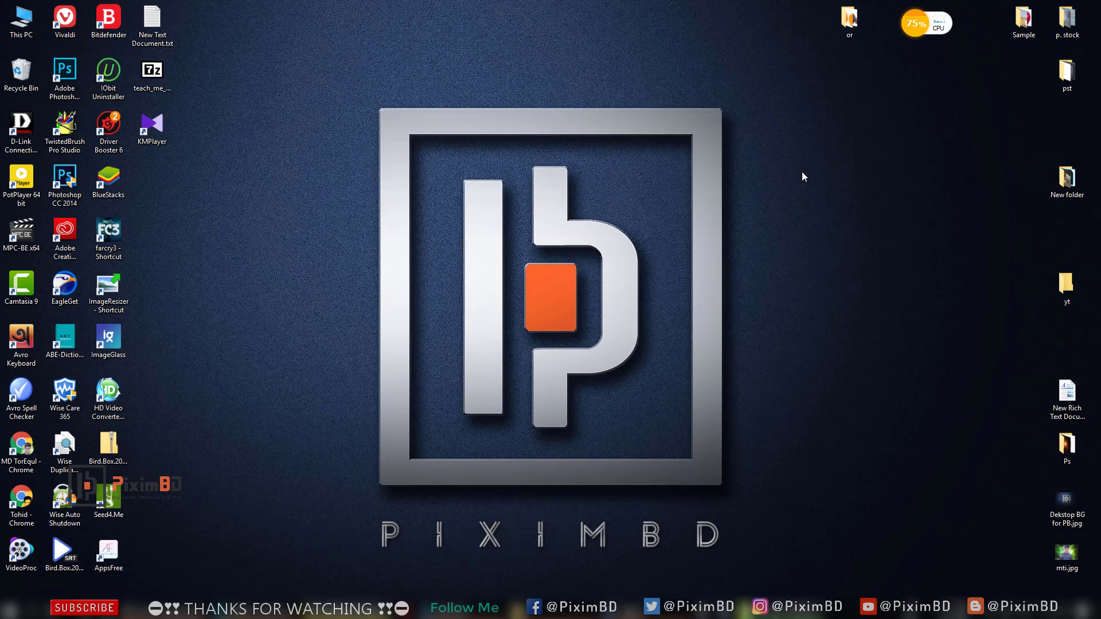
Step: Launch Photoshop to show Untitled-1 with its grey Color Fill 1 layer above Layer 0
{"action": "right_click", "coordinate": [801, 172]}
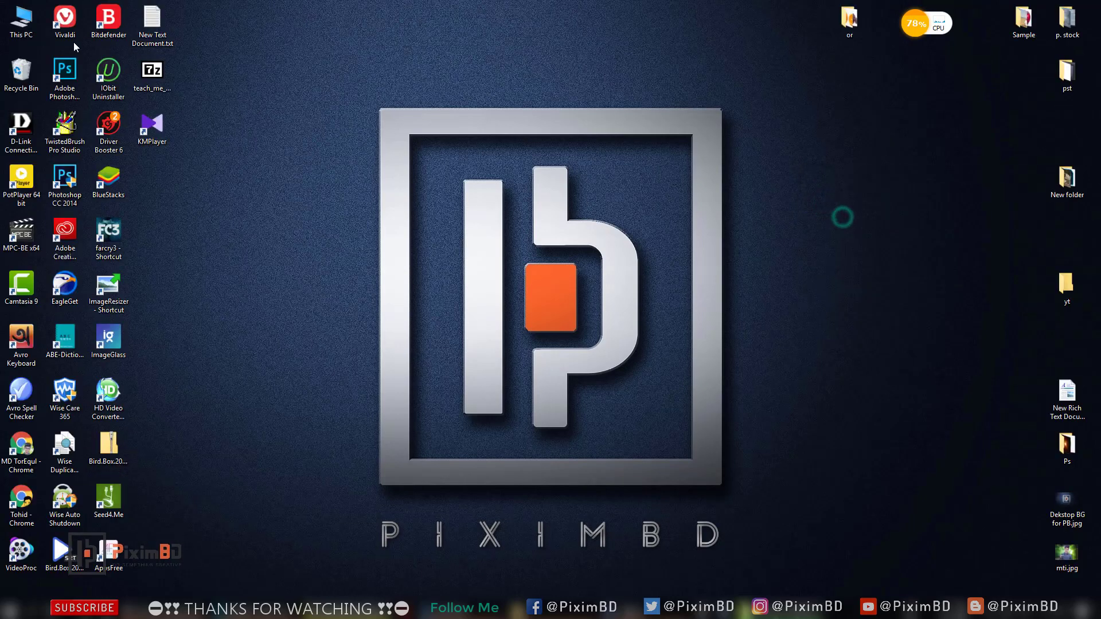
{"action": "left_click", "coordinate": [61, 74]}
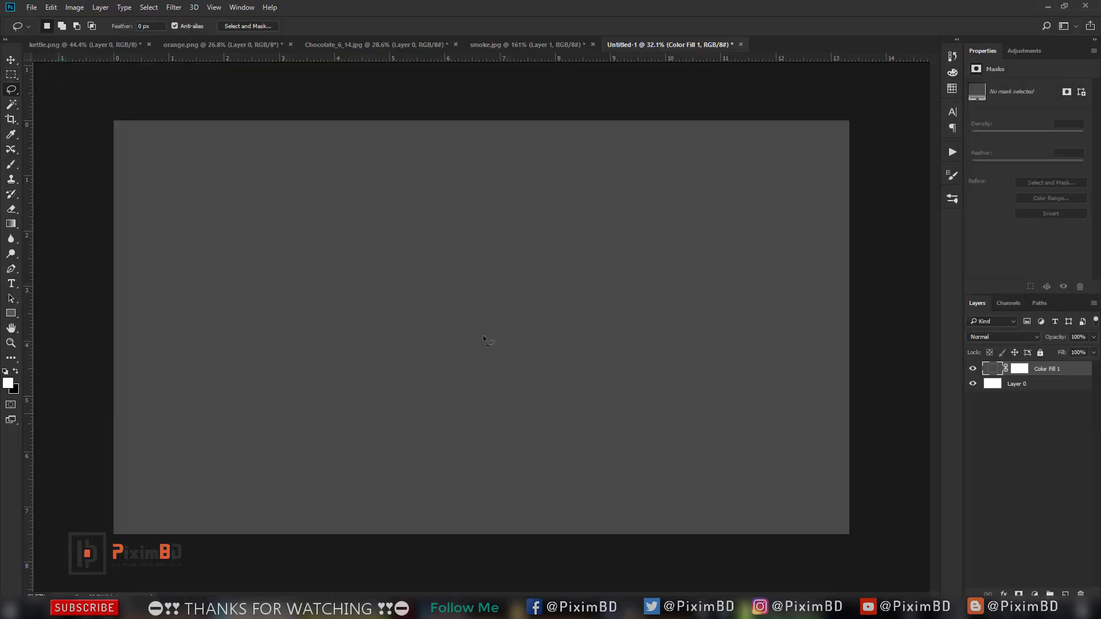
Step: Hide and delete the grey Color Fill 1 layer
{"action": "left_click", "coordinate": [972, 369]}
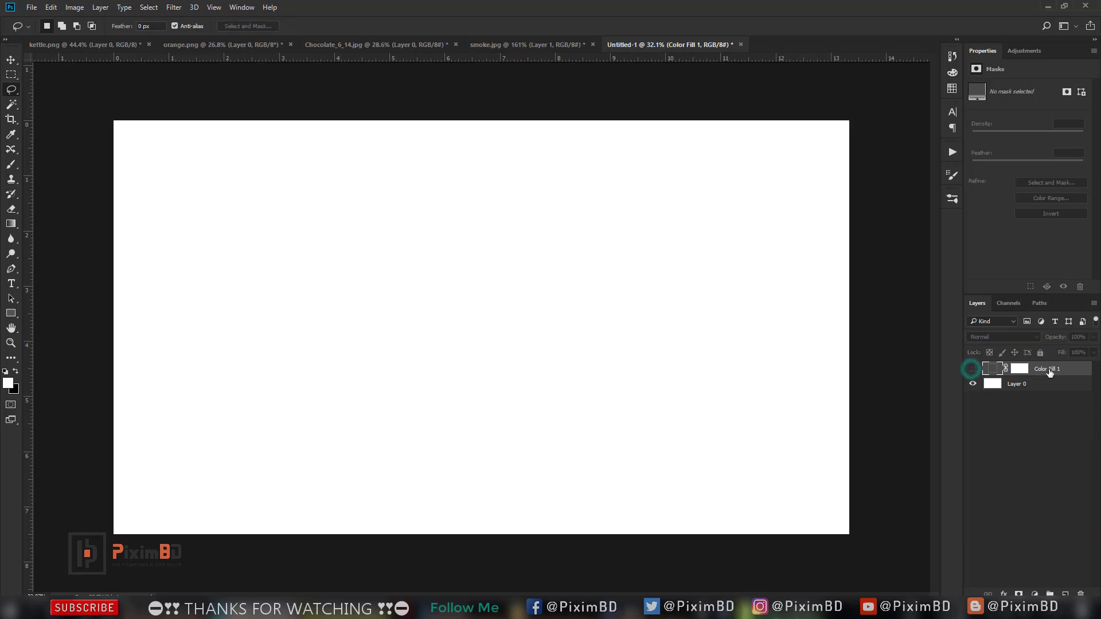
{"action": "right_click", "coordinate": [1062, 371]}
{"action": "left_click", "coordinate": [946, 142]}
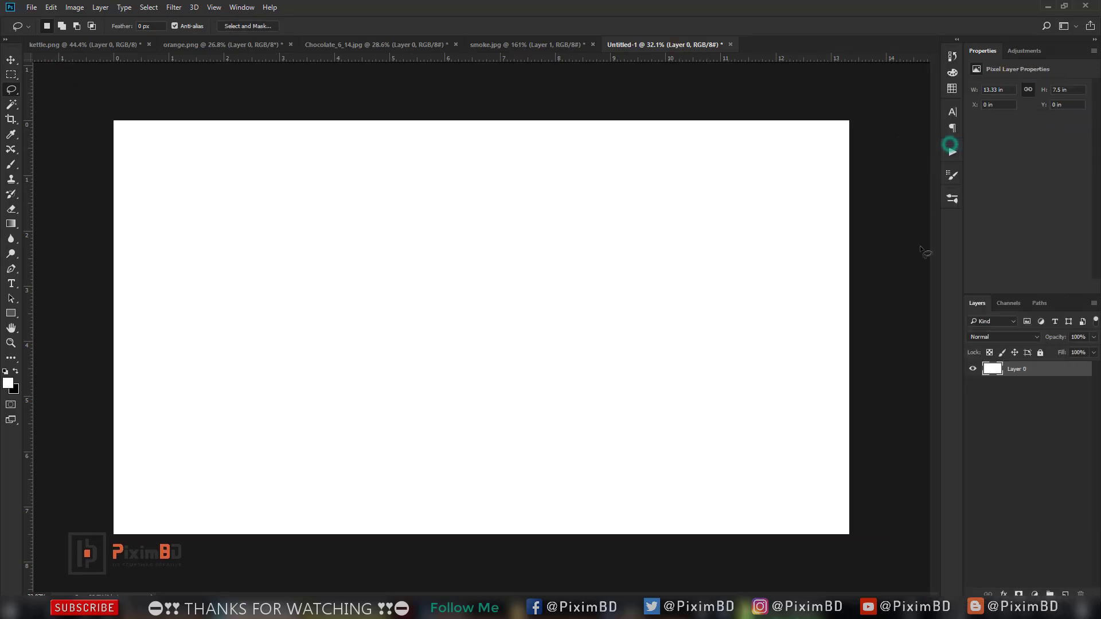
Step: Bring the teapot from kettle.png into Untitled-1 as Layer 1, scaled down and centred
{"action": "left_click", "coordinate": [78, 44]}
{"action": "left_click", "coordinate": [11, 60]}
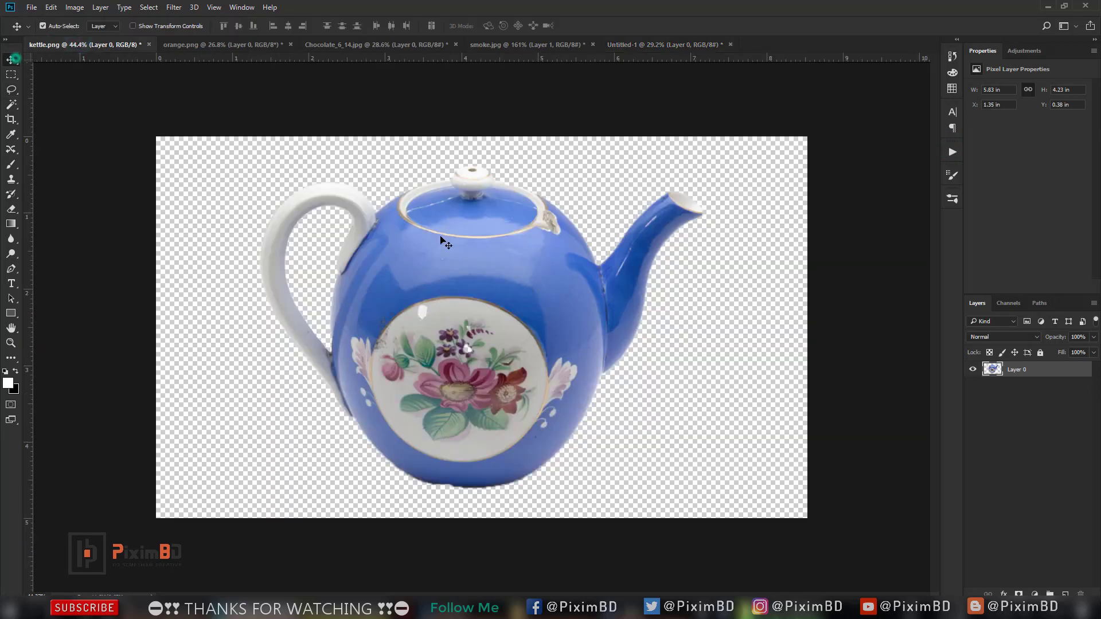
{"action": "mouse_move", "coordinate": [442, 239]}
{"action": "left_mouse_down"}
{"action": "mouse_move", "coordinate": [659, 43]}
{"action": "mouse_move", "coordinate": [453, 315]}
{"action": "mouse_move", "coordinate": [551, 334]}
{"action": "mouse_move", "coordinate": [526, 337]}
{"action": "left_mouse_up"}
{"action": "key", "text": "ctrl+t"}
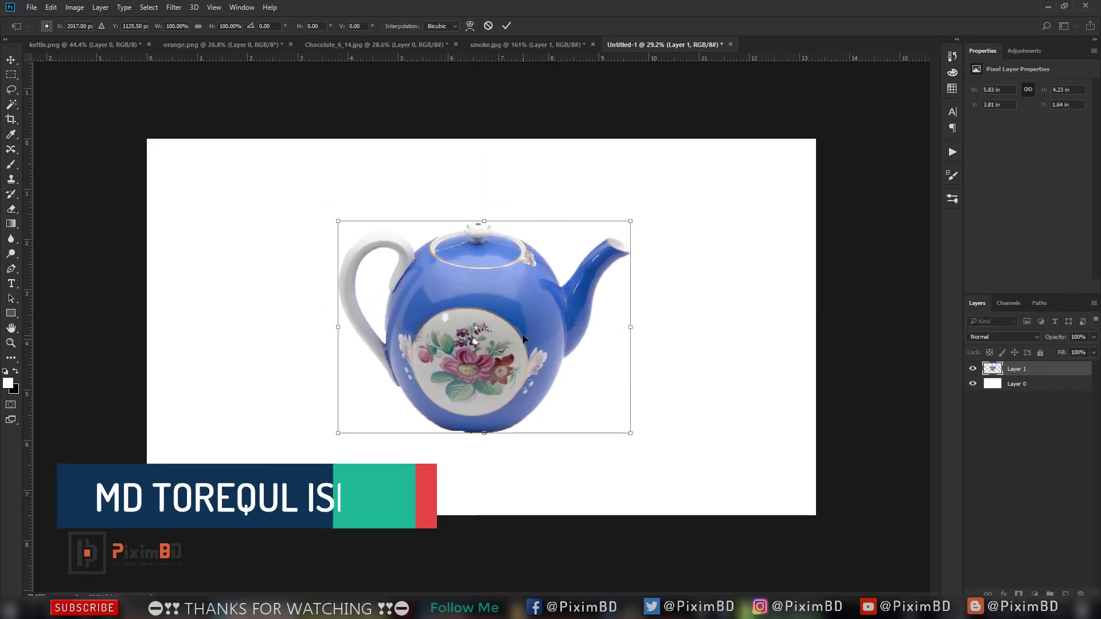
{"action": "left_click_drag", "start_coordinate": [629, 222], "coordinate": [625, 229]}
{"action": "left_click_drag", "start_coordinate": [541, 292], "coordinate": [544, 286]}
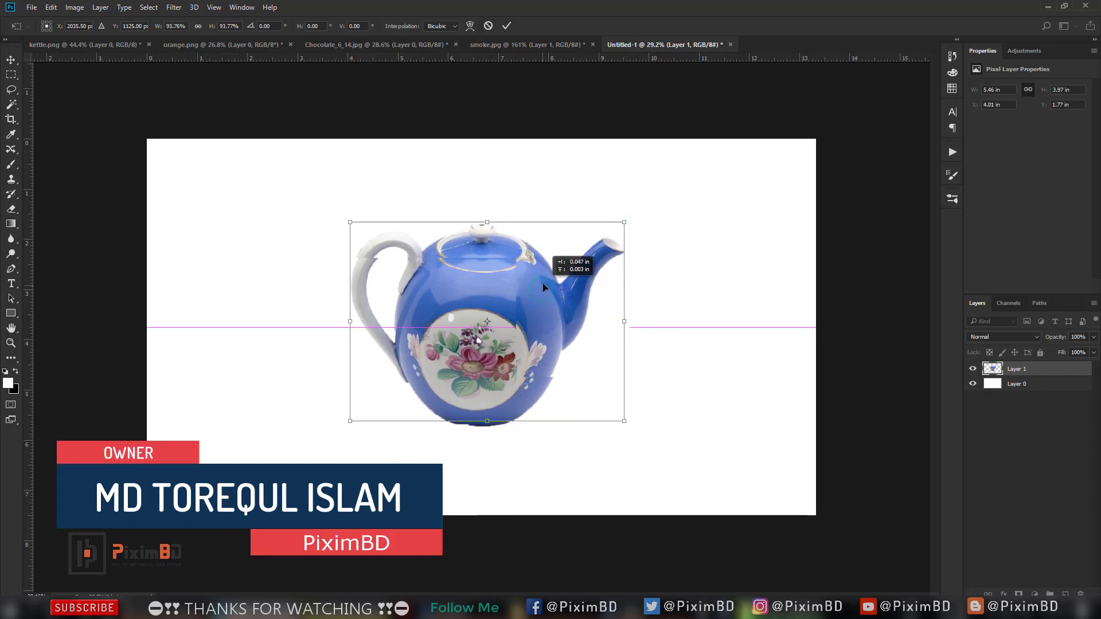
{"action": "key", "text": "Return"}
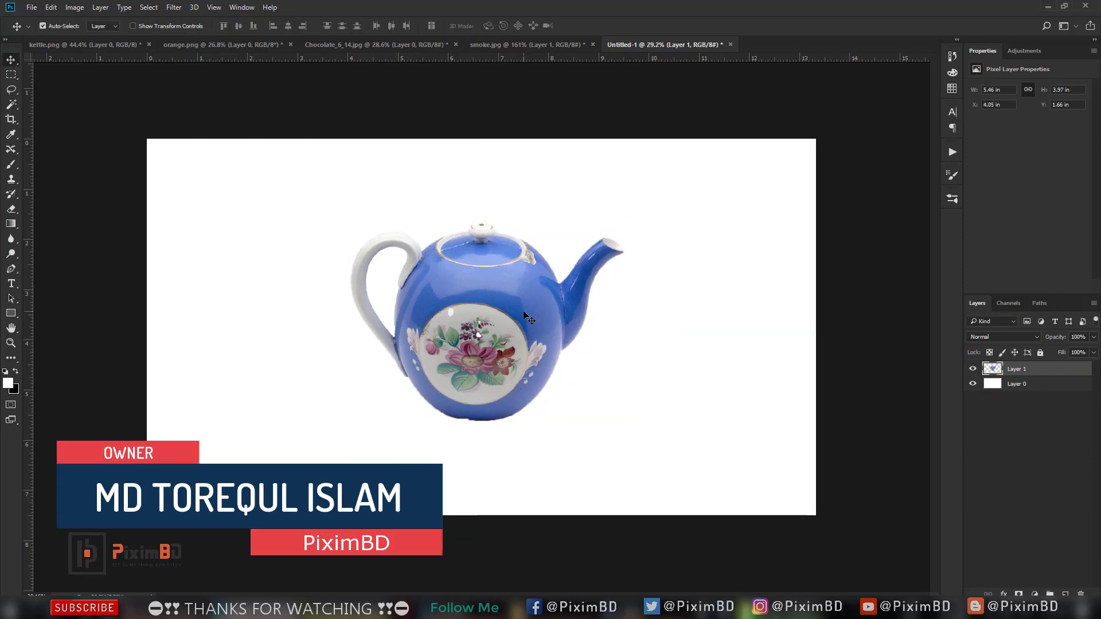
Step: Shrink the teapot a little more around its centre, then bring up orange.png
{"action": "key", "text": "ctrl+t"}
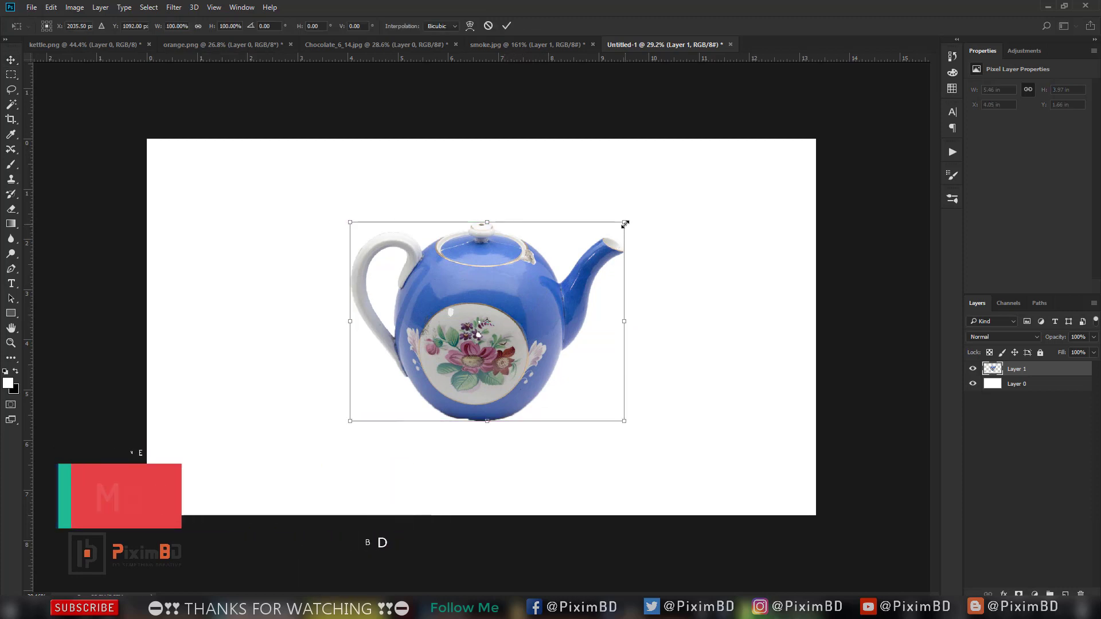
{"action": "left_click_drag", "start_coordinate": [626, 224], "coordinate": [618, 227]}
{"action": "key", "text": "Return"}
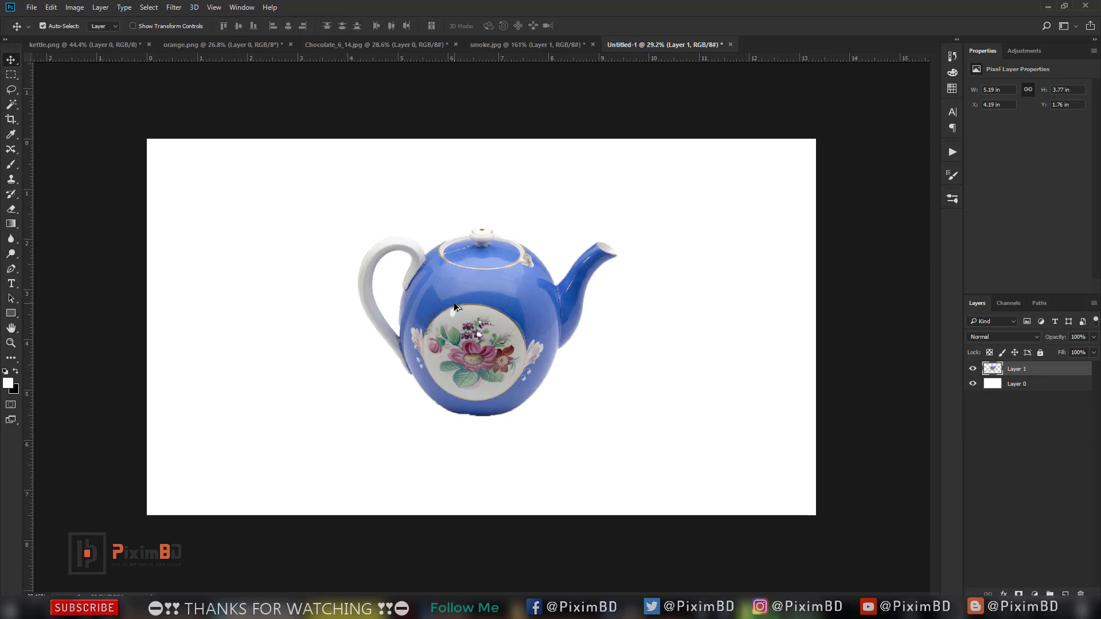
{"action": "left_click", "coordinate": [195, 46]}
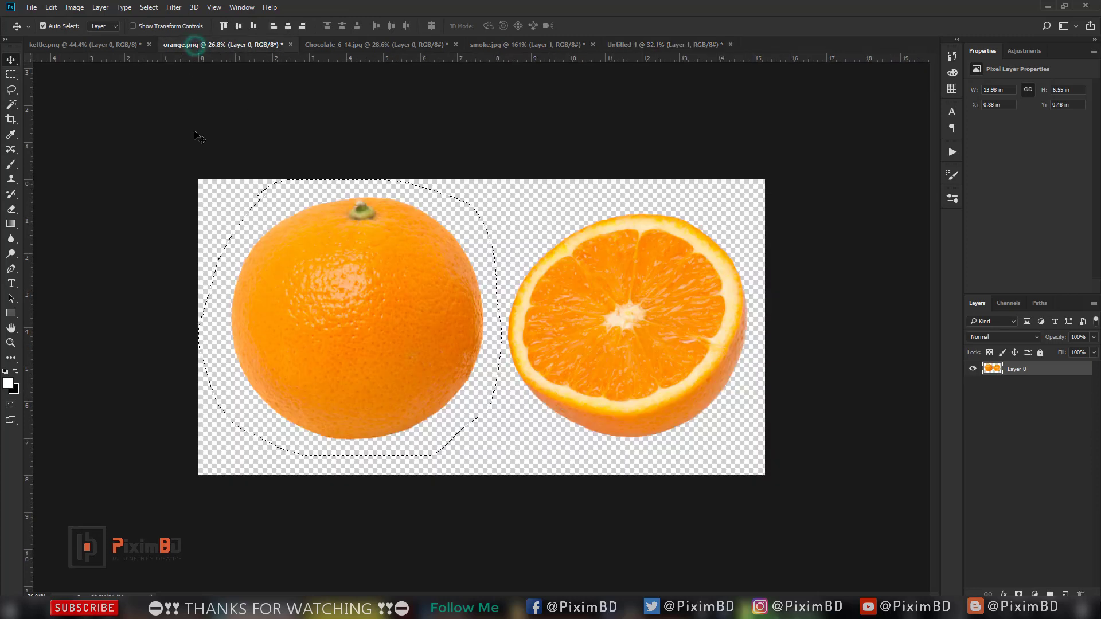
Step: In orange.png, drop the old lasso selection and marquee-select the whole orange
{"action": "left_click", "coordinate": [11, 75]}
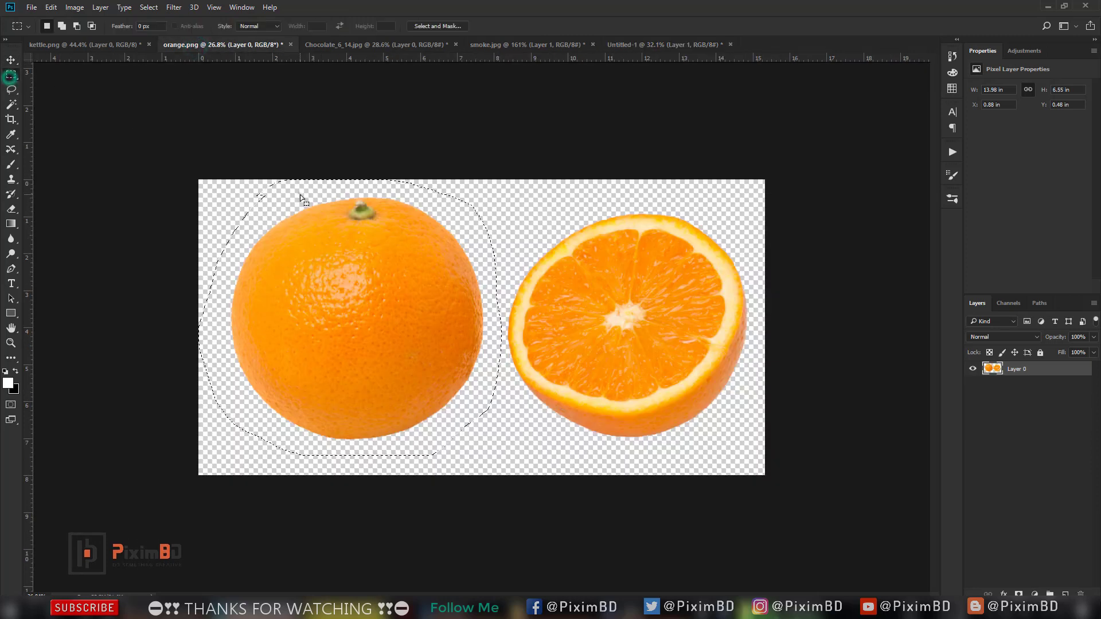
{"action": "right_click", "coordinate": [293, 190]}
{"action": "left_click", "coordinate": [345, 201]}
{"action": "left_click_drag", "start_coordinate": [208, 183], "coordinate": [500, 457]}
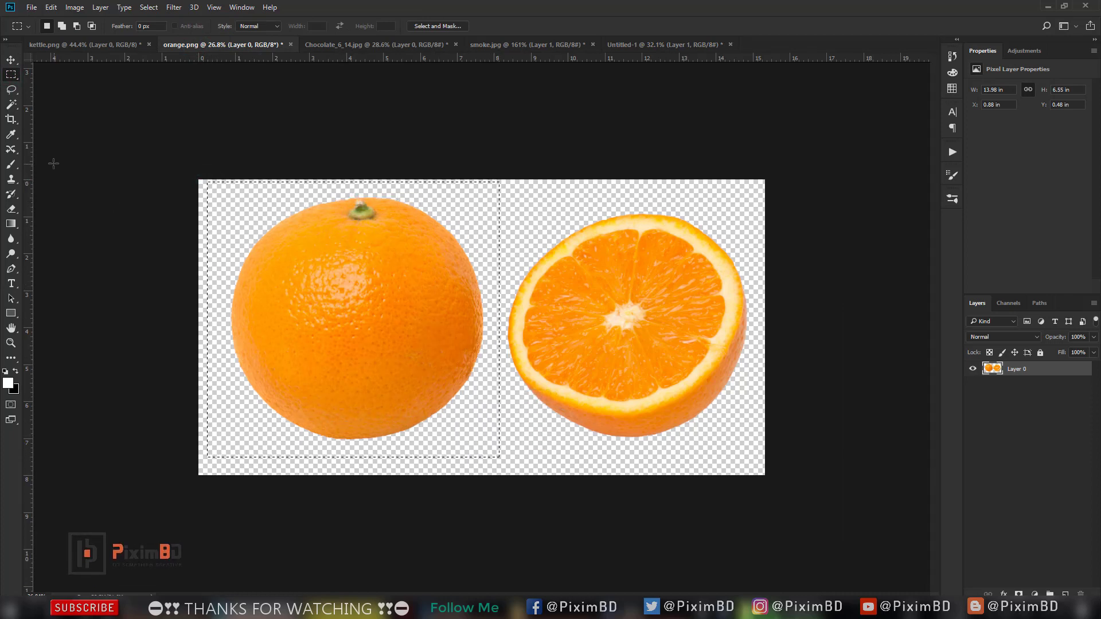
{"action": "mouse_move", "coordinate": [343, 279]}
{"action": "left_mouse_down"}
{"action": "mouse_move", "coordinate": [359, 283]}
{"action": "mouse_move", "coordinate": [342, 279]}
{"action": "mouse_move", "coordinate": [569, 51]}
{"action": "mouse_move", "coordinate": [483, 301]}
{"action": "left_mouse_up"}
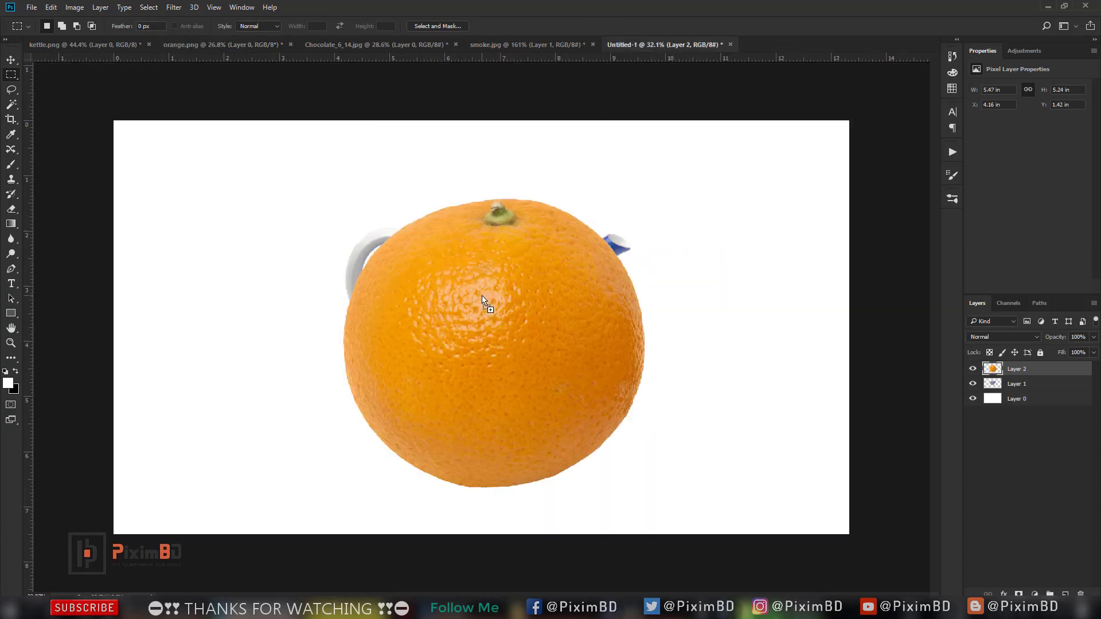
Step: Scale the pasted orange to about 77.6% over the teapot body at 47% opacity
{"action": "key", "text": "ctrl+t"}
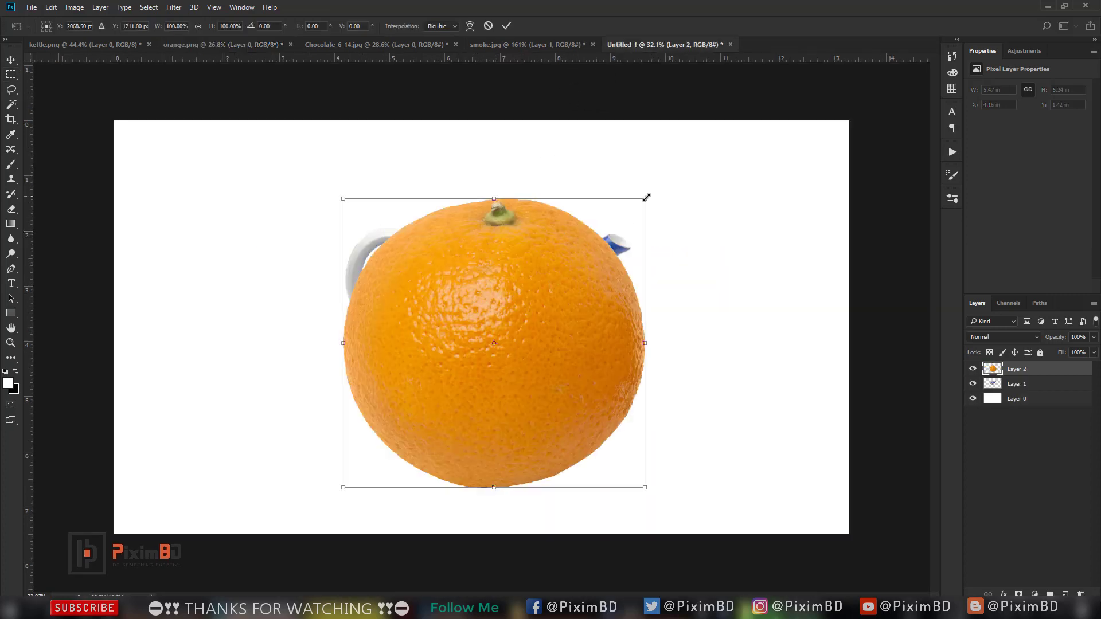
{"action": "left_click_drag", "start_coordinate": [646, 197], "coordinate": [614, 226]}
{"action": "left_click_drag", "start_coordinate": [537, 289], "coordinate": [521, 280]}
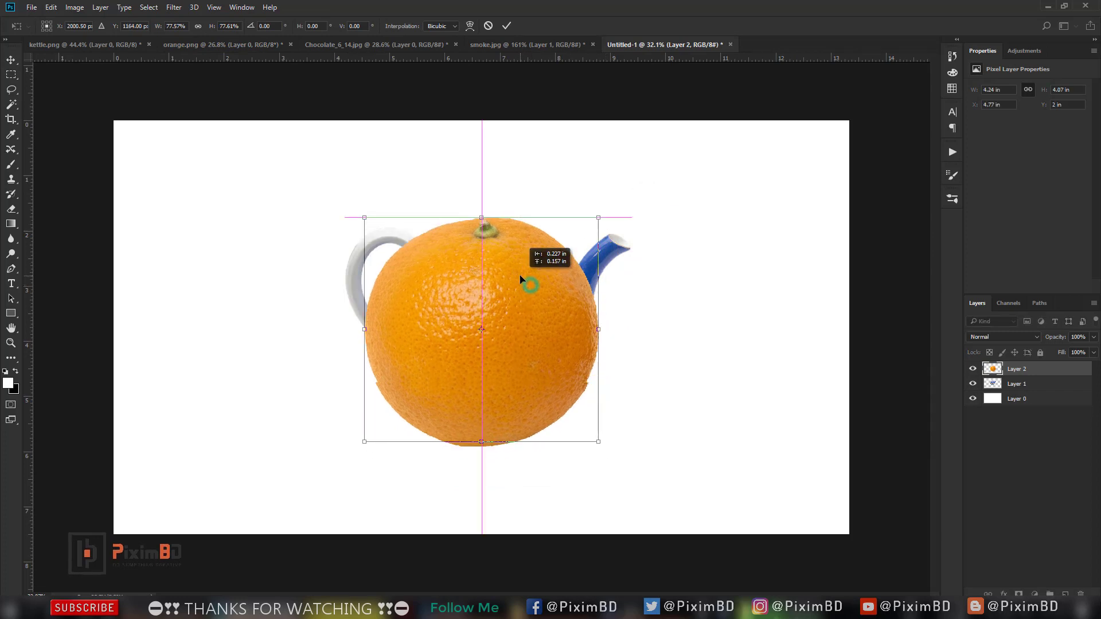
{"action": "key", "text": "Return"}
{"action": "key", "text": "m"}
{"action": "left_click_drag", "start_coordinate": [1054, 337], "coordinate": [1023, 339]}
{"action": "scroll", "coordinate": [421, 325], "scroll_direction": "up", "scroll_amount": 3}
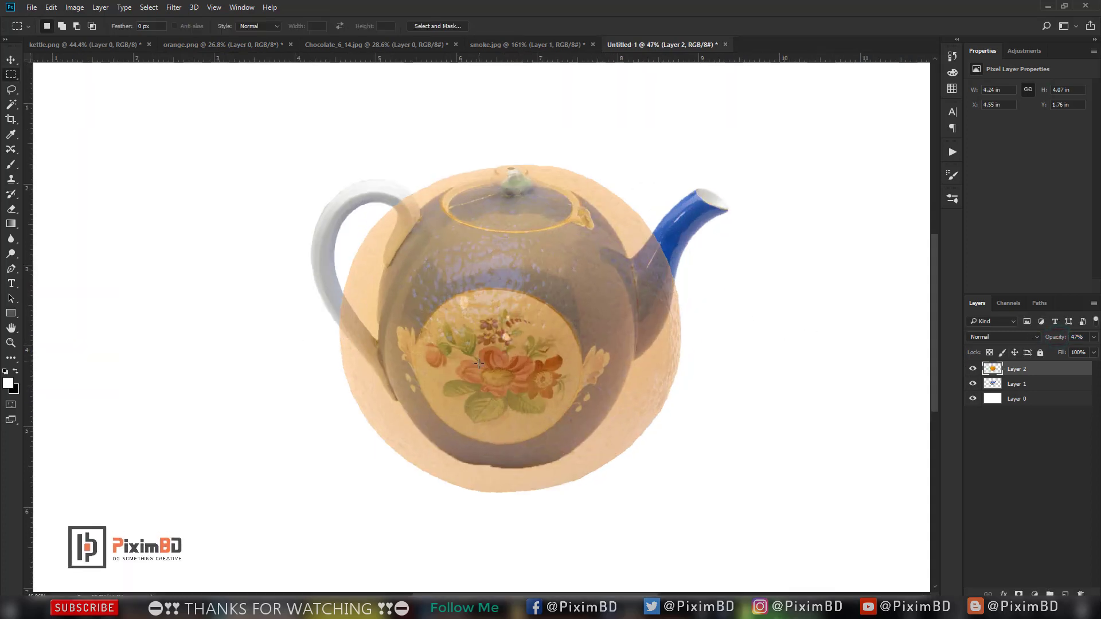
Step: Squeeze the orange narrower and shorter so it matches the teapot body's outline
{"action": "key", "text": "ctrl+t"}
{"action": "left_click_drag", "start_coordinate": [509, 492], "coordinate": [510, 468]}
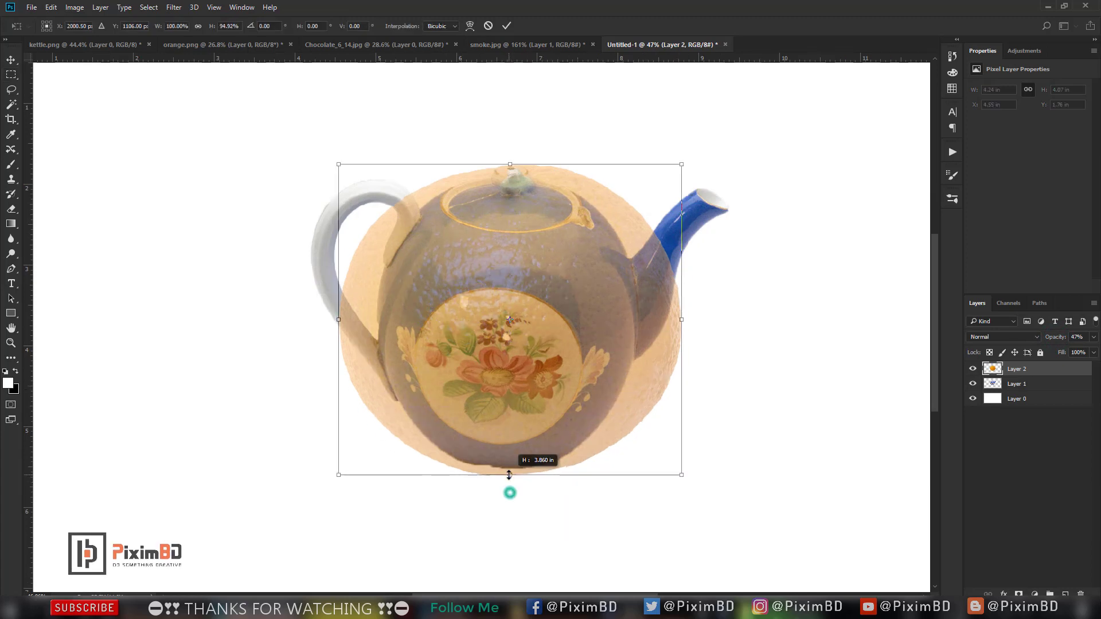
{"action": "left_click_drag", "start_coordinate": [678, 317], "coordinate": [636, 316]}
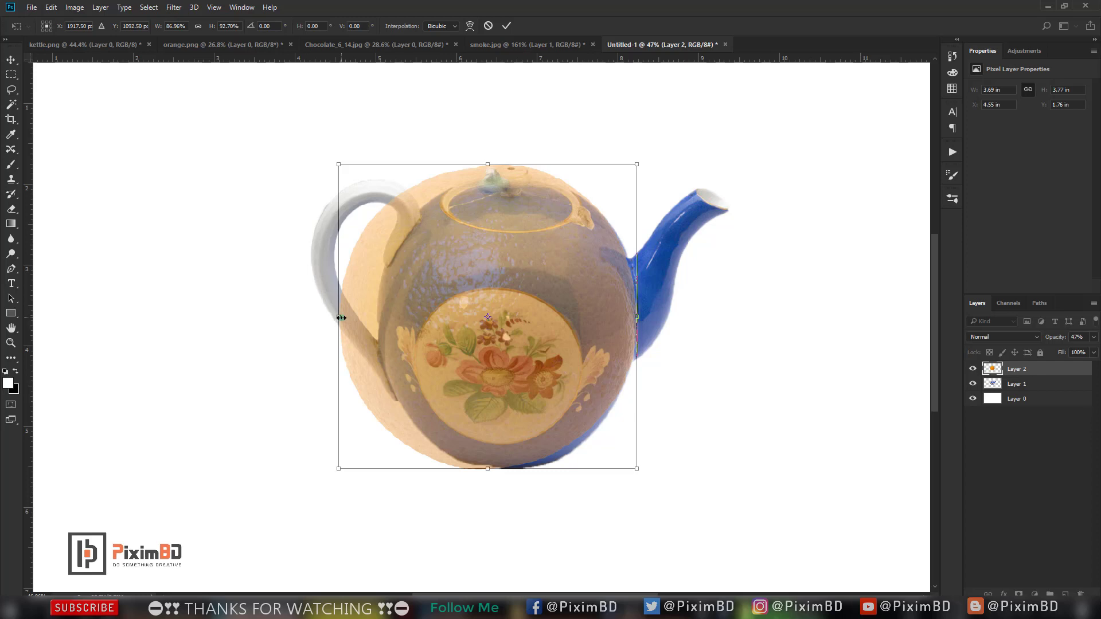
{"action": "left_click_drag", "start_coordinate": [340, 317], "coordinate": [378, 318]}
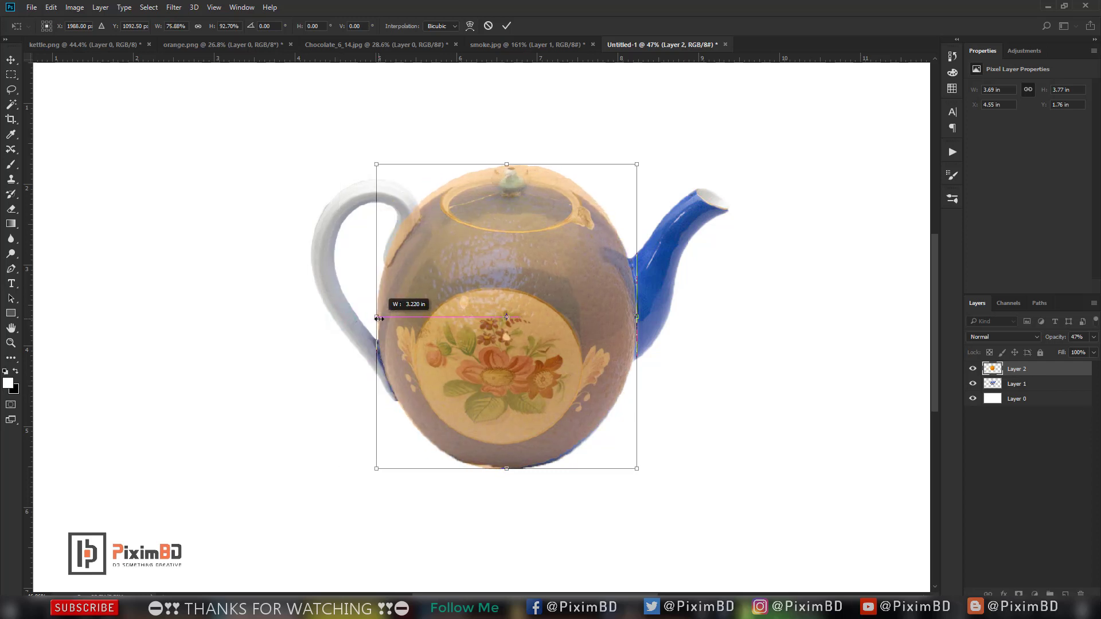
{"action": "left_click_drag", "start_coordinate": [507, 469], "coordinate": [506, 466]}
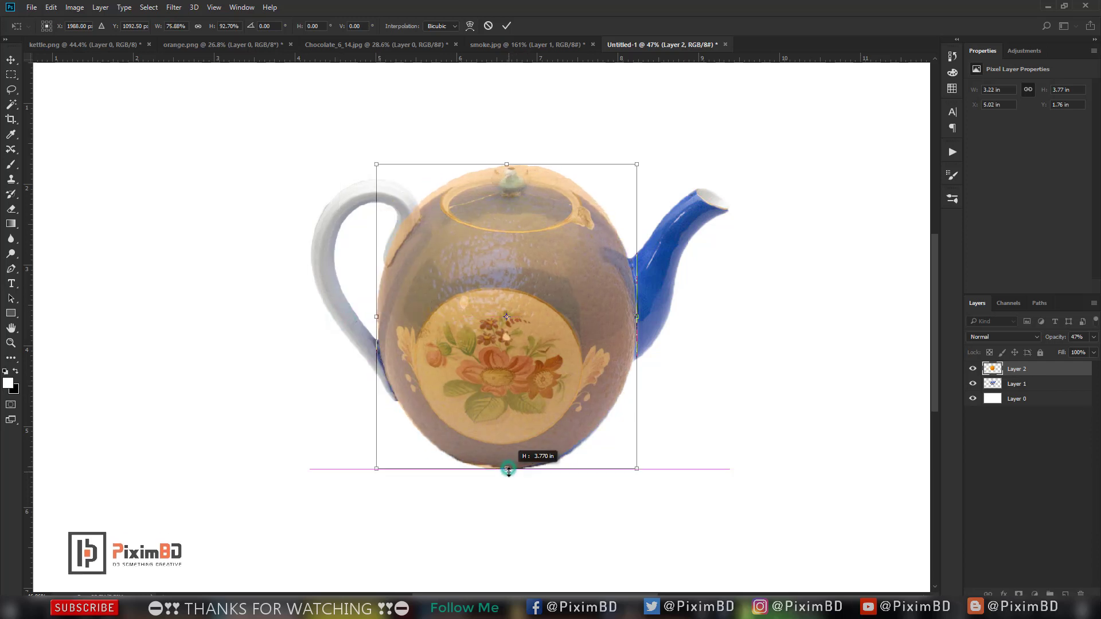
Step: Warp the orange's edges to fit the teapot body between handle and spout
{"action": "right_click", "coordinate": [506, 466]}
{"action": "left_click", "coordinate": [410, 217]}
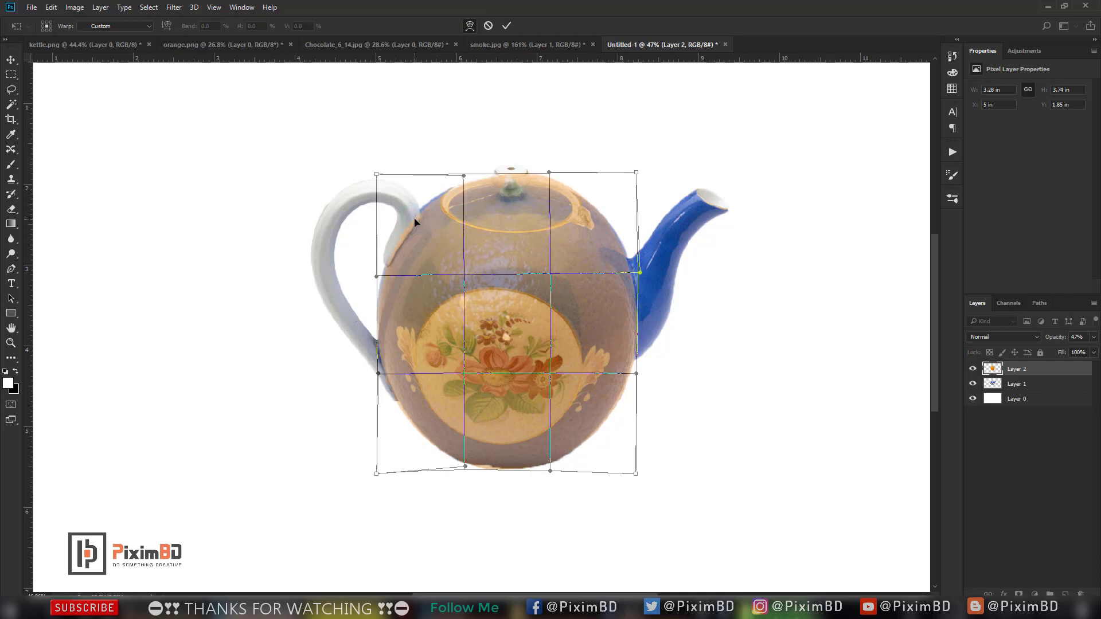
{"action": "left_click_drag", "start_coordinate": [413, 222], "coordinate": [413, 217]}
{"action": "left_click_drag", "start_coordinate": [614, 261], "coordinate": [614, 261]}
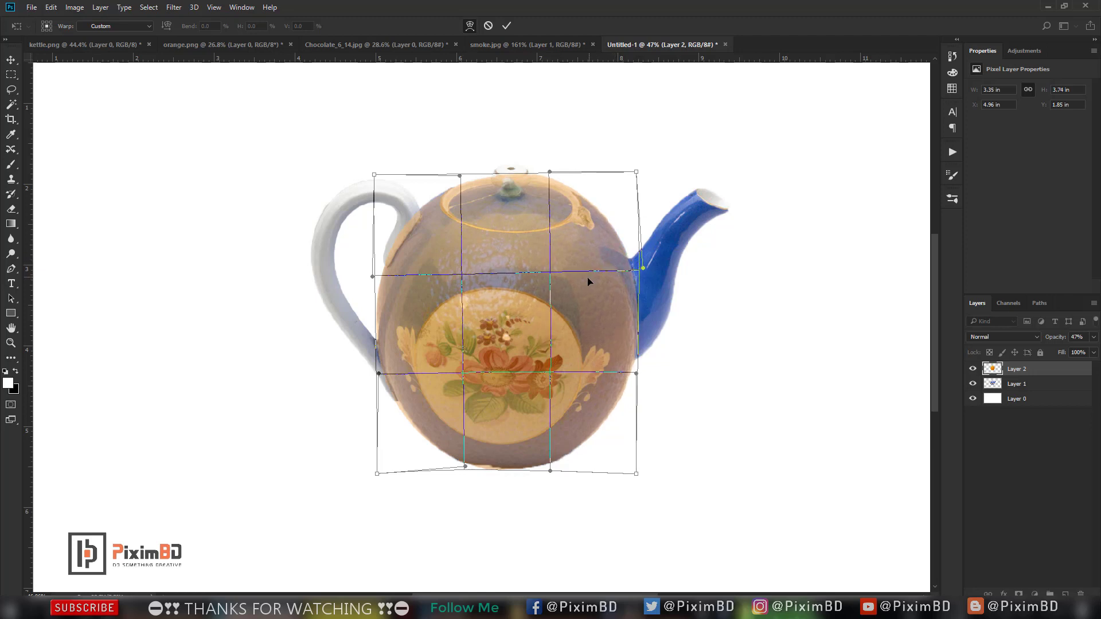
{"action": "key", "text": "Return"}
Step: Restore the orange layer to 100% opacity
{"action": "left_click_drag", "start_coordinate": [1054, 338], "coordinate": [1078, 337]}
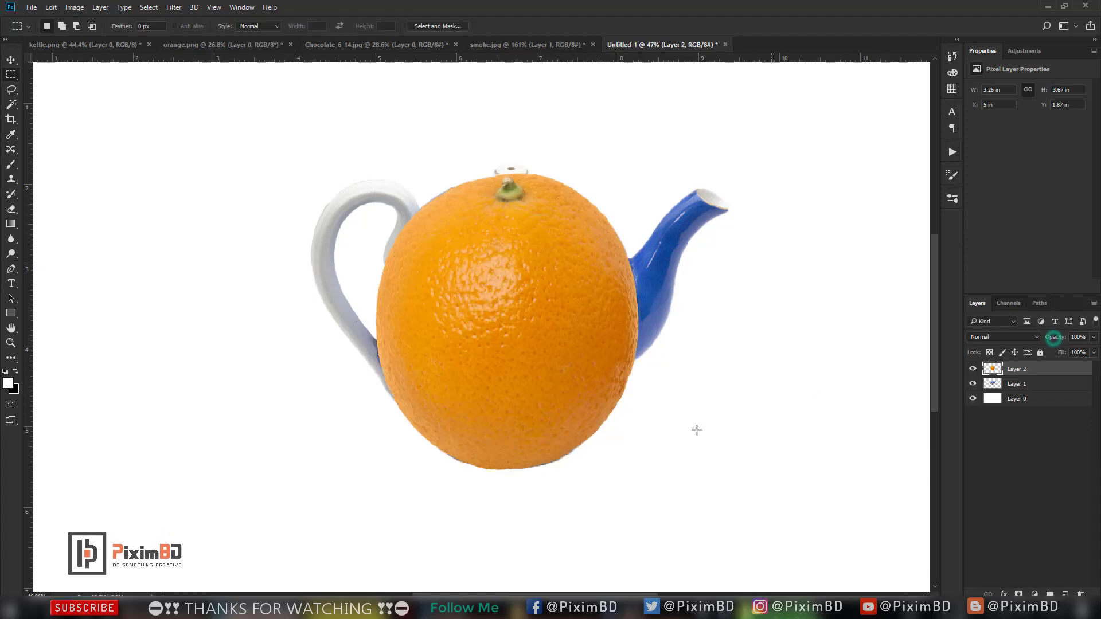
{"action": "scroll", "coordinate": [563, 477], "scroll_direction": "down", "scroll_amount": 1}
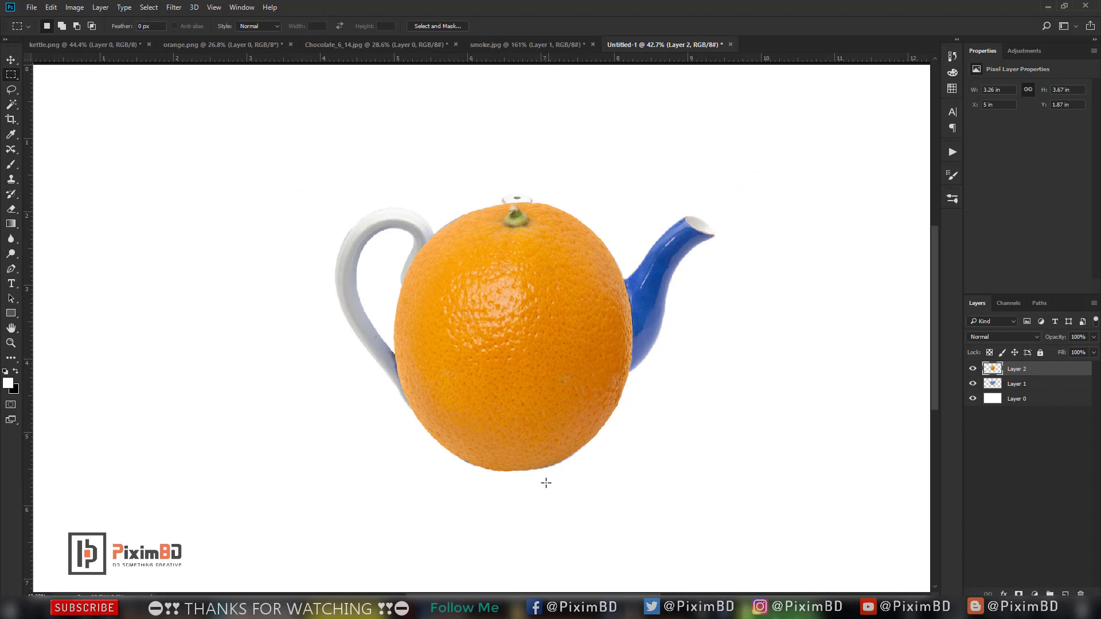
{"action": "scroll", "coordinate": [526, 483], "scroll_direction": "up", "scroll_amount": 1}
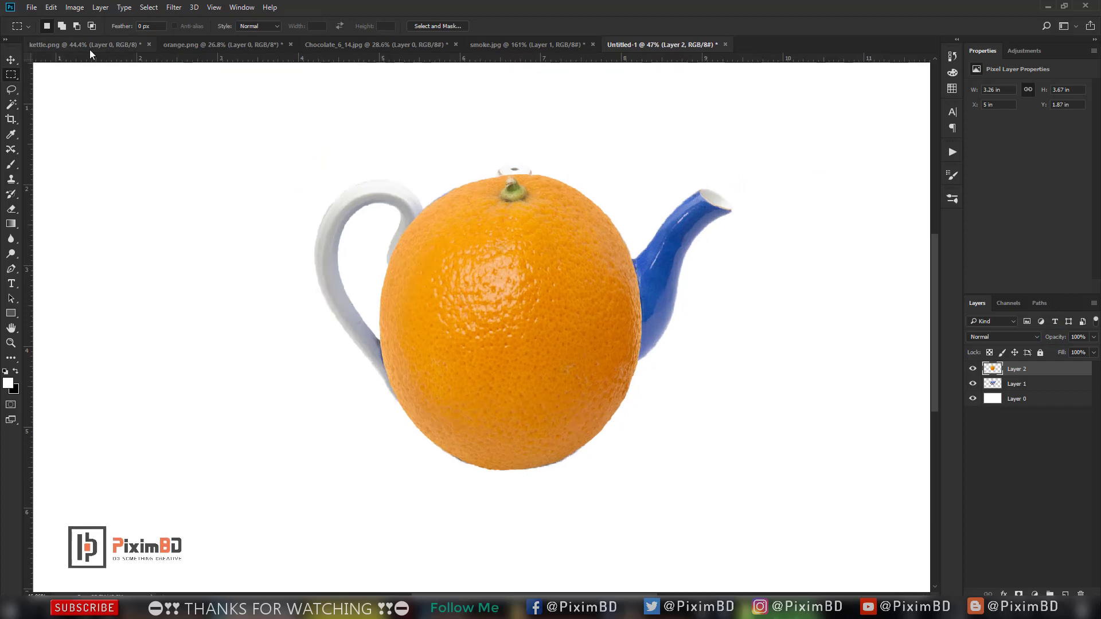
{"action": "right_click", "coordinate": [1054, 370]}
Step: Duplicate the orange layer and recolour the copy lime with Hue +37, Saturation -9, Lightness -4
{"action": "left_click", "coordinate": [949, 133]}
{"action": "left_click", "coordinate": [645, 181]}
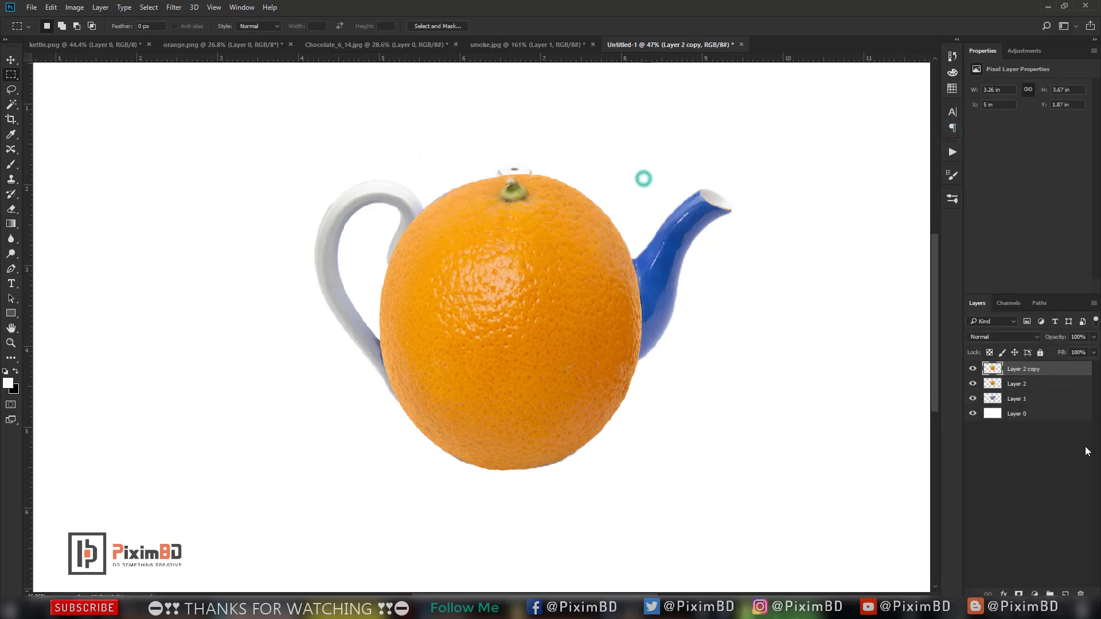
{"action": "left_click", "coordinate": [74, 7]}
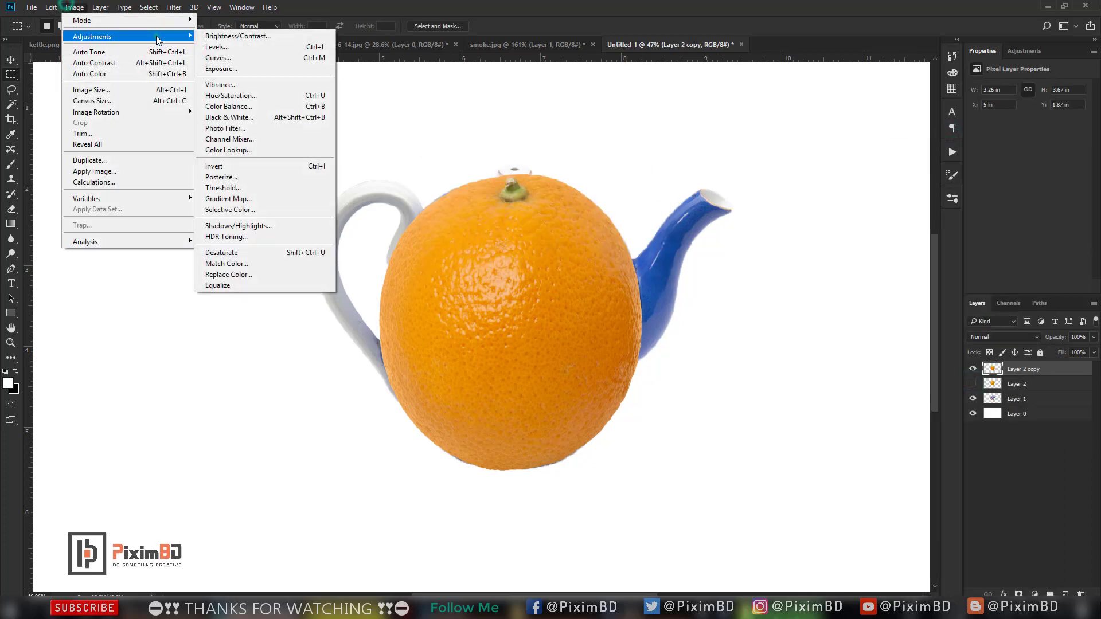
{"action": "left_click", "coordinate": [265, 95]}
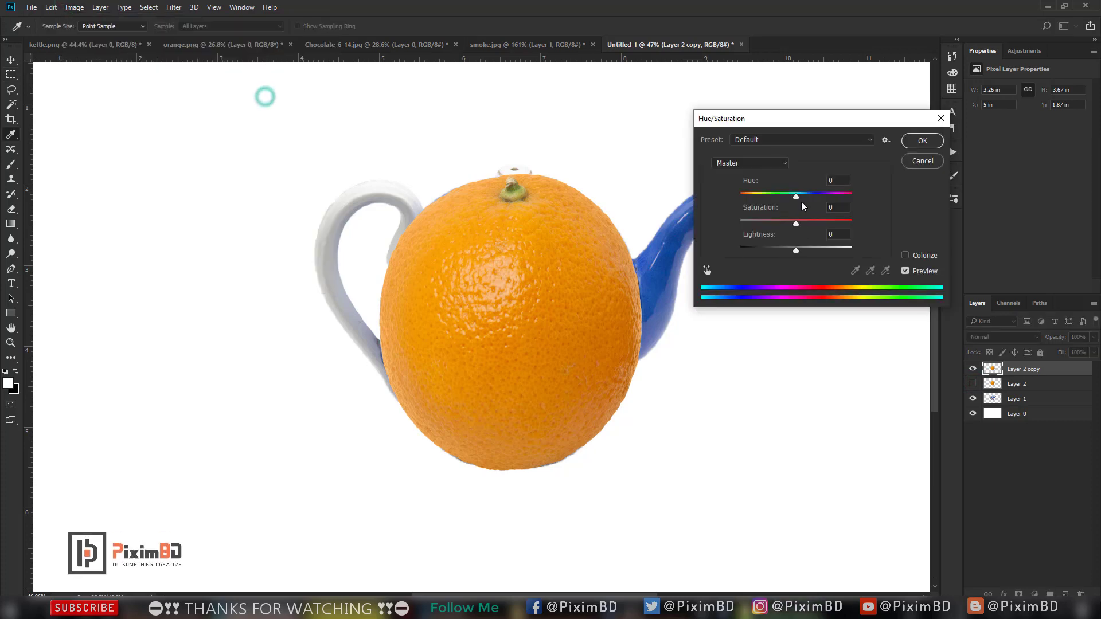
{"action": "mouse_move", "coordinate": [797, 196]}
{"action": "left_mouse_down"}
{"action": "mouse_move", "coordinate": [817, 209]}
{"action": "mouse_move", "coordinate": [787, 225]}
{"action": "mouse_move", "coordinate": [794, 256]}
{"action": "left_mouse_up"}
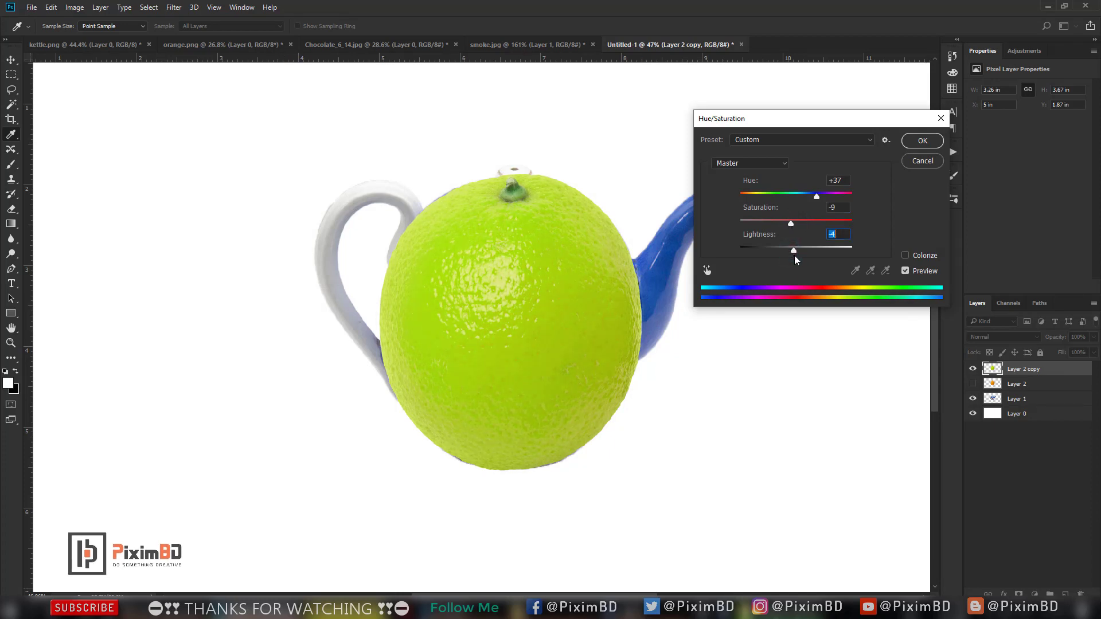
{"action": "key", "text": "Return"}
Step: Toggle the lime layer's visibility to compare it with the original orange
{"action": "key", "text": "m"}
{"action": "scroll", "coordinate": [555, 296], "scroll_direction": "down", "scroll_amount": 2}
{"action": "left_click", "coordinate": [972, 369]}
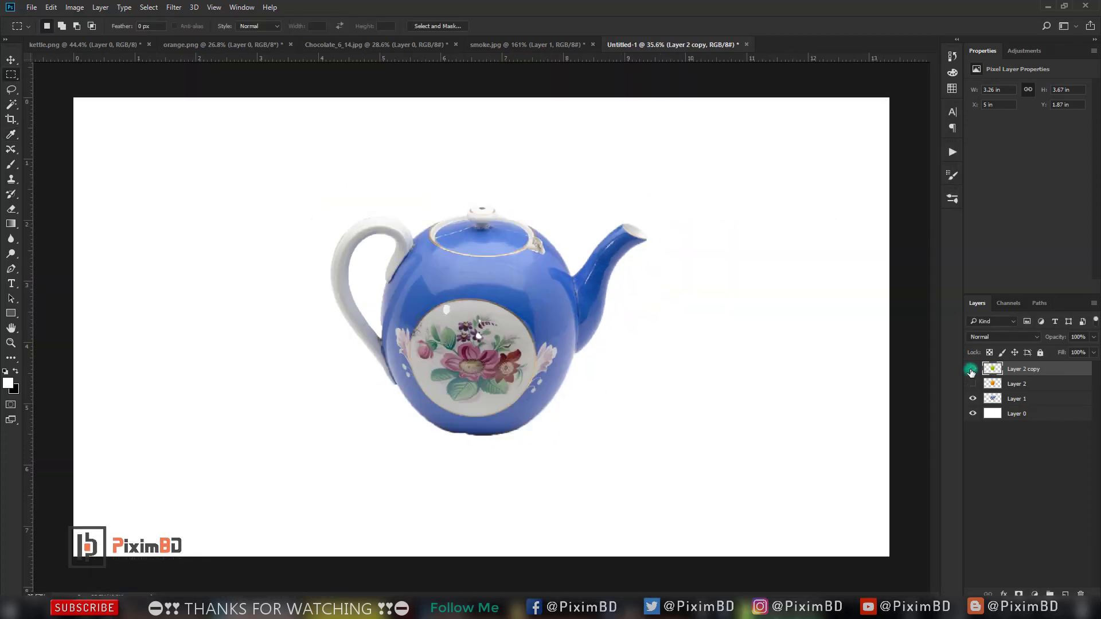
{"action": "left_click", "coordinate": [973, 384]}
{"action": "left_click", "coordinate": [973, 368]}
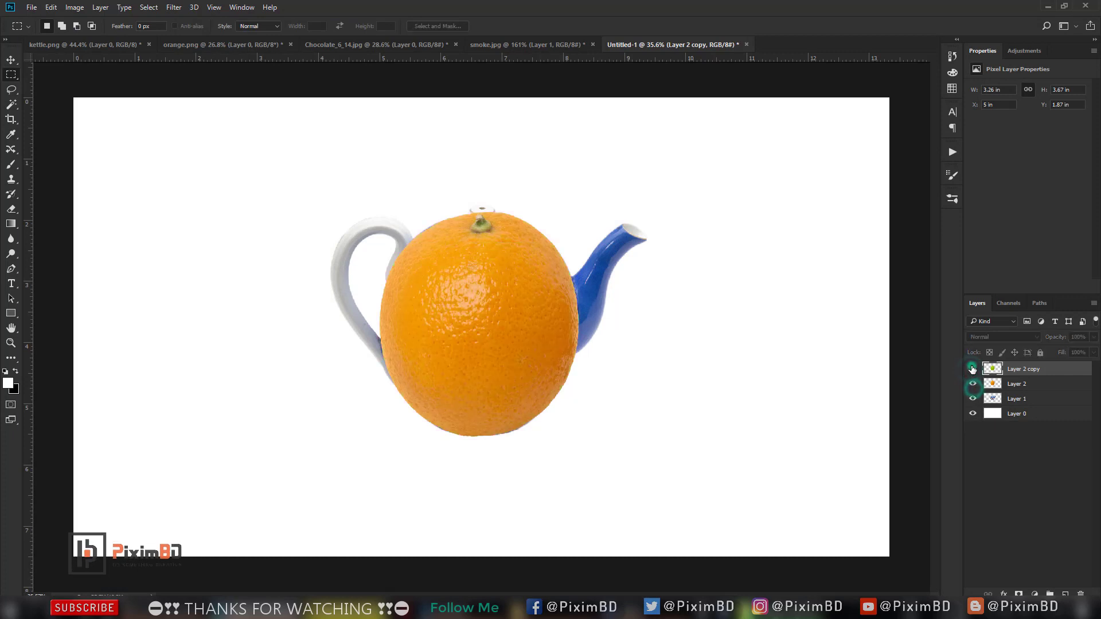
Step: Lasso the middle of the lime on Layer 2 copy and copy it onto new Layer 3
{"action": "left_click", "coordinate": [1024, 380]}
{"action": "left_click", "coordinate": [1056, 370]}
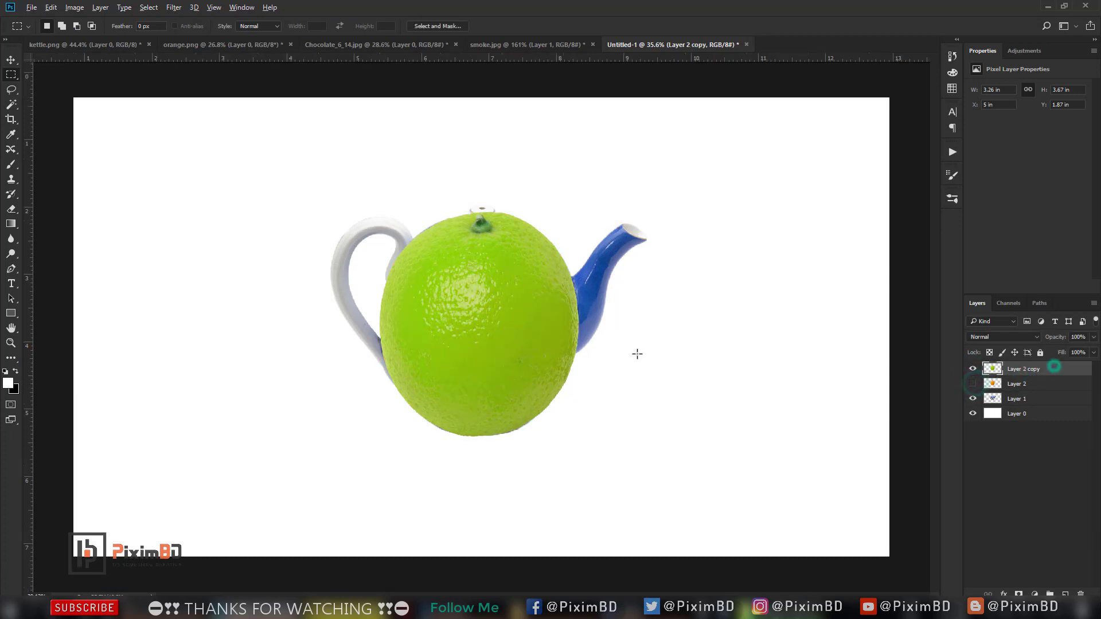
{"action": "scroll", "coordinate": [637, 356], "scroll_direction": "up", "scroll_amount": 2}
{"action": "key", "text": "v"}
{"action": "left_click", "coordinate": [10, 89]}
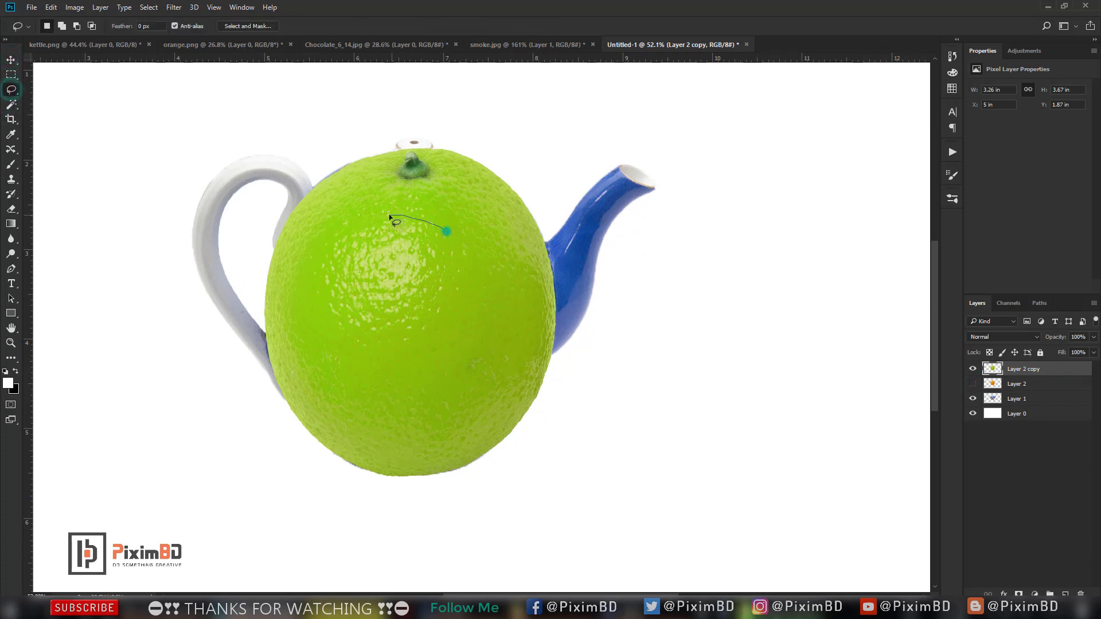
{"action": "mouse_move", "coordinate": [498, 308]}
{"action": "left_mouse_down"}
{"action": "mouse_move", "coordinate": [449, 195]}
{"action": "mouse_move", "coordinate": [351, 215]}
{"action": "left_mouse_up"}
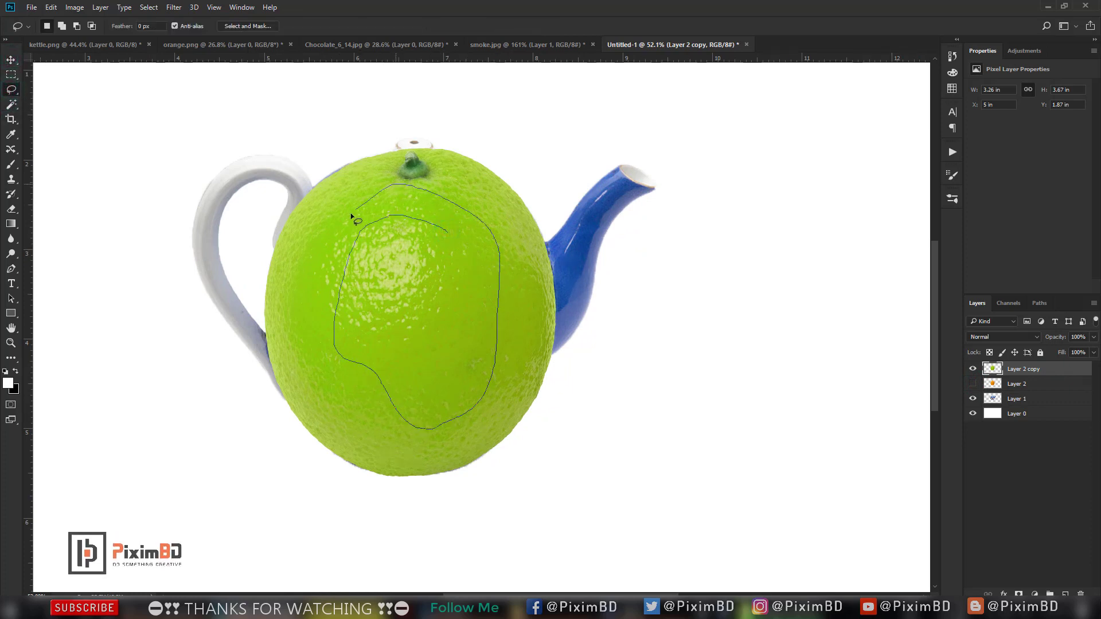
{"action": "left_click_drag", "start_coordinate": [369, 427], "coordinate": [412, 442]}
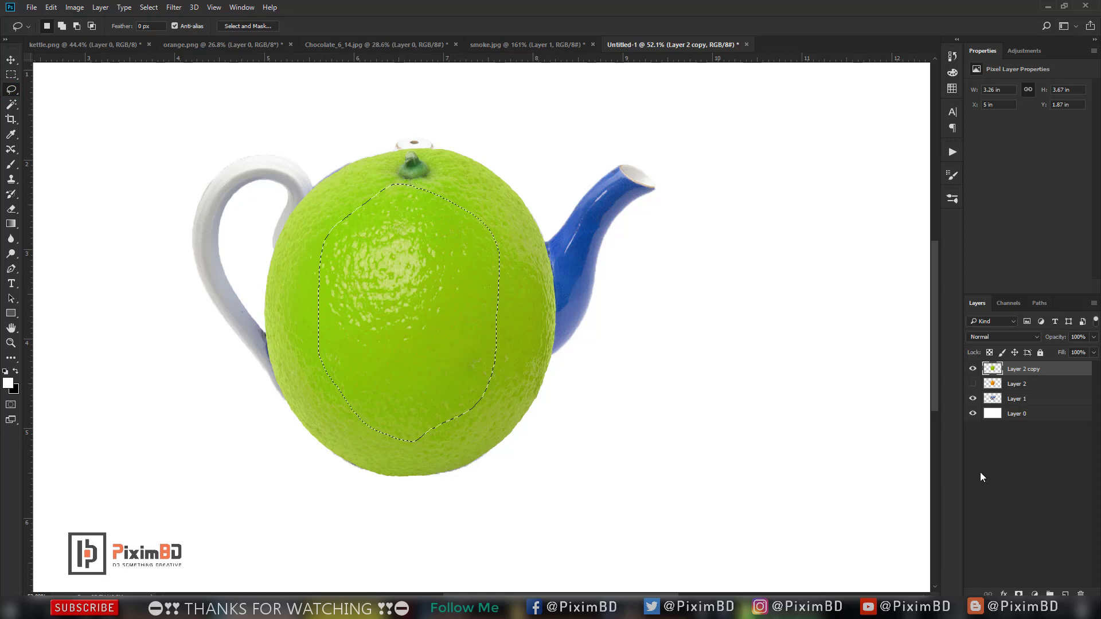
{"action": "right_click", "coordinate": [394, 301]}
{"action": "left_click", "coordinate": [470, 397]}
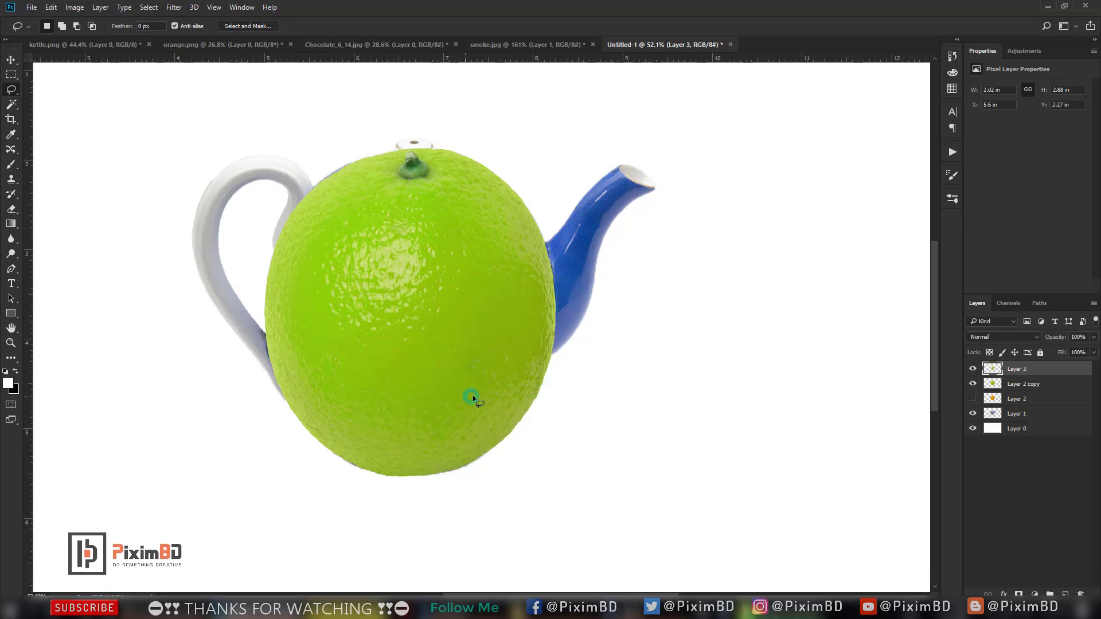
{"action": "left_click", "coordinate": [975, 369]}
Step: Move and stretch Layer 3 over the teapot handle and lower its opacity to 31%
{"action": "key", "text": "ctrl+t"}
{"action": "left_click_drag", "start_coordinate": [453, 325], "coordinate": [303, 282]}
{"action": "mouse_move", "coordinate": [257, 398]}
{"action": "left_mouse_down"}
{"action": "mouse_move", "coordinate": [256, 413]}
{"action": "mouse_move", "coordinate": [308, 393]}
{"action": "left_mouse_up"}
{"action": "key", "text": "Return"}
{"action": "key", "text": "l"}
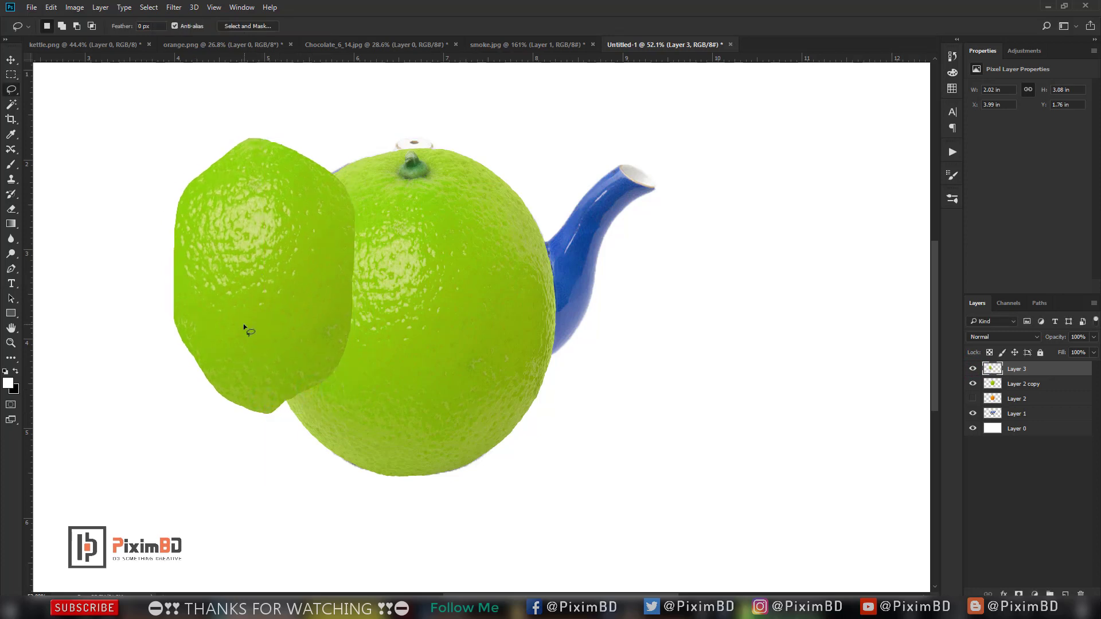
{"action": "scroll", "coordinate": [237, 304], "scroll_direction": "up", "scroll_amount": 3}
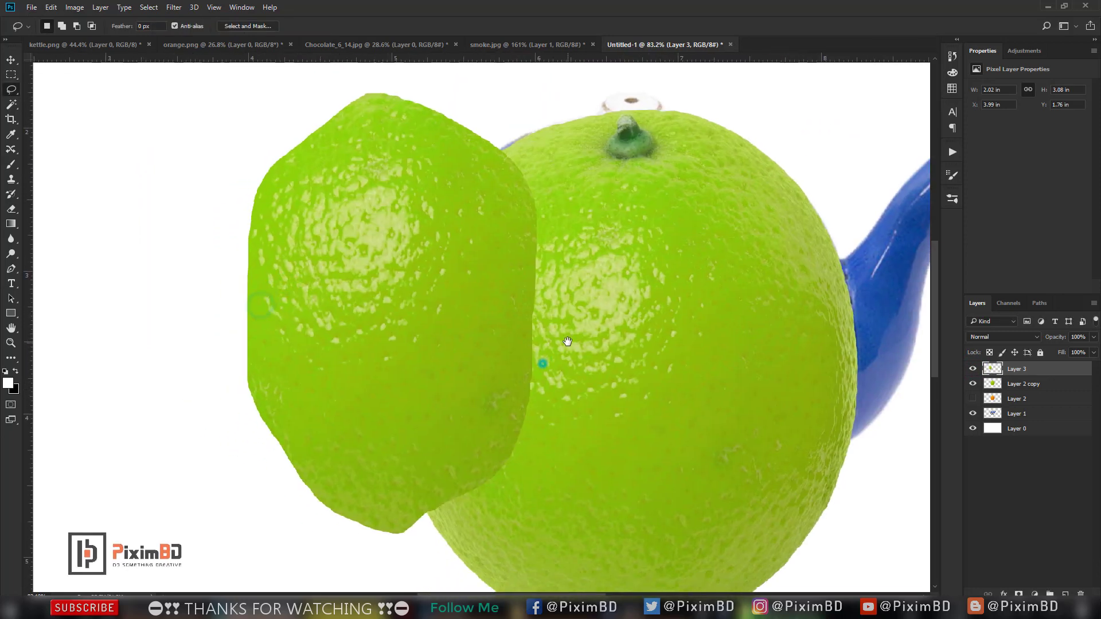
{"action": "scroll", "coordinate": [543, 364], "scroll_direction": "down", "scroll_amount": 1}
{"action": "mouse_move", "coordinate": [1051, 339]}
{"action": "left_mouse_down"}
{"action": "mouse_move", "coordinate": [1090, 351]}
{"action": "mouse_move", "coordinate": [1029, 337]}
{"action": "left_mouse_up"}
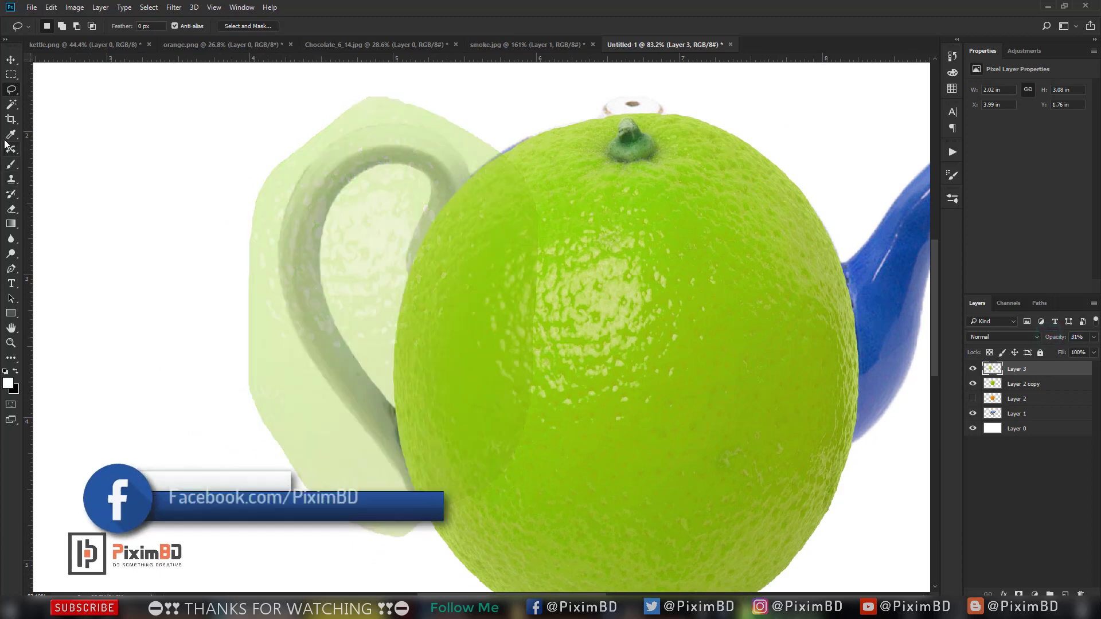
Step: Trace the handle's inner and outer edges with a Pen tool path
{"action": "left_click", "coordinate": [11, 269]}
{"action": "scroll", "coordinate": [383, 413], "scroll_direction": "up", "scroll_amount": 1}
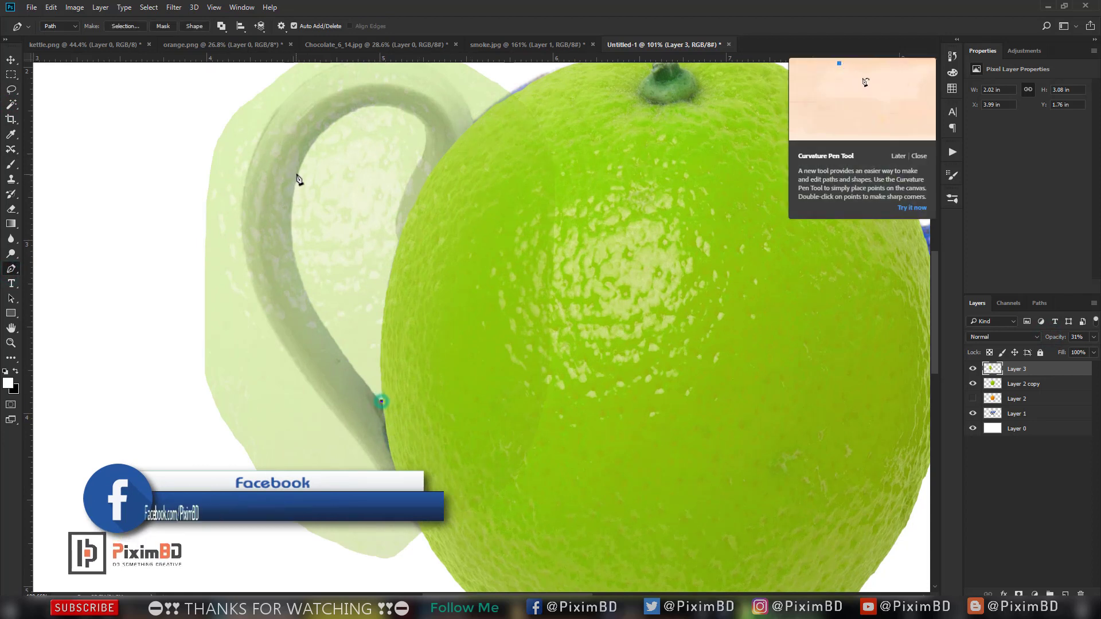
{"action": "mouse_move", "coordinate": [298, 172]}
{"action": "left_mouse_down"}
{"action": "mouse_move", "coordinate": [335, 62]}
{"action": "mouse_move", "coordinate": [333, 92]}
{"action": "left_mouse_up"}
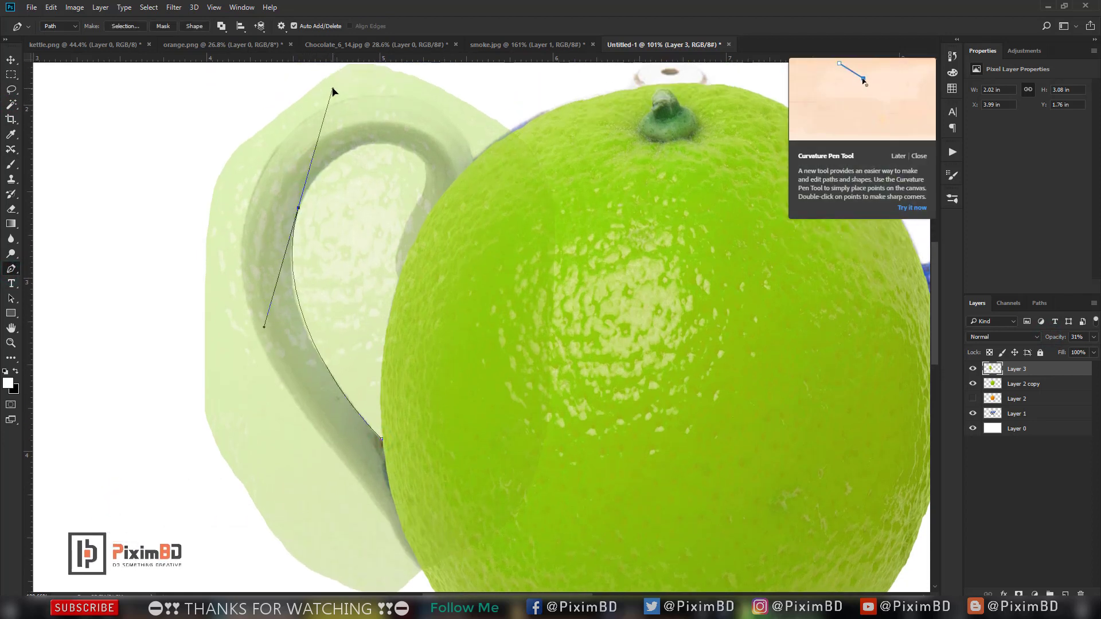
{"action": "left_click", "coordinate": [298, 208], "text": "alt"}
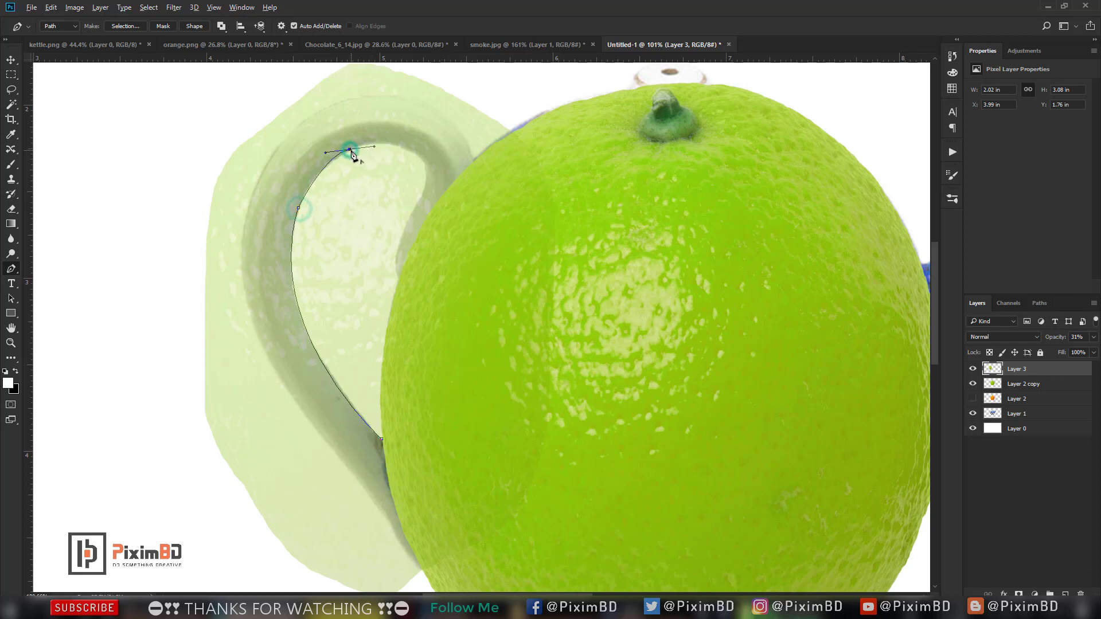
{"action": "left_click_drag", "start_coordinate": [418, 156], "coordinate": [433, 182]}
{"action": "left_click", "coordinate": [418, 156], "text": "alt"}
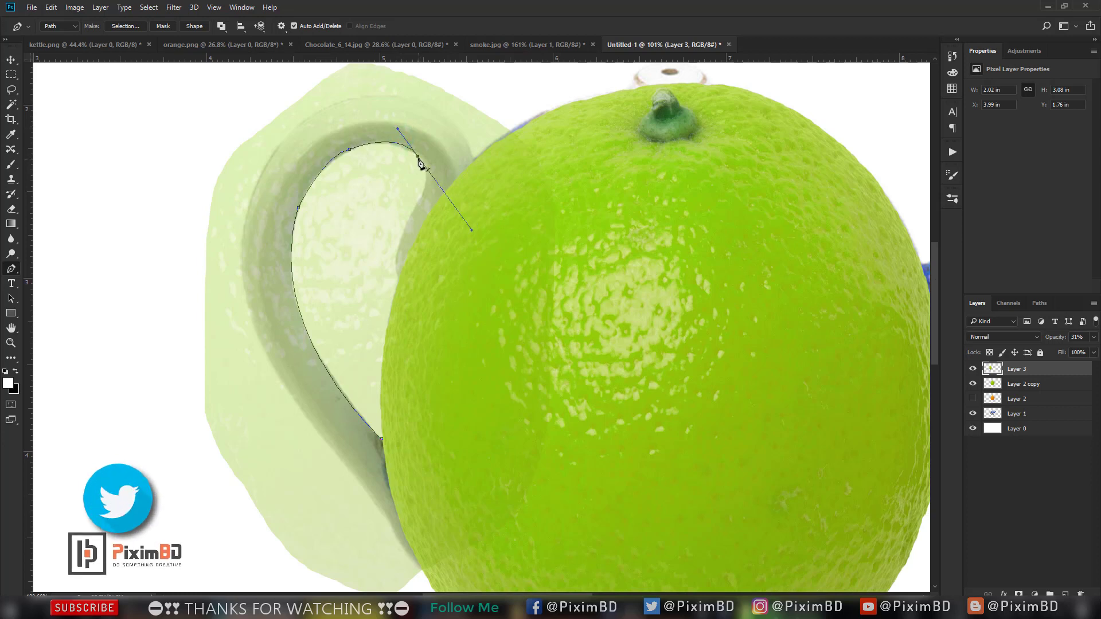
{"action": "left_click_drag", "start_coordinate": [417, 205], "coordinate": [408, 223]}
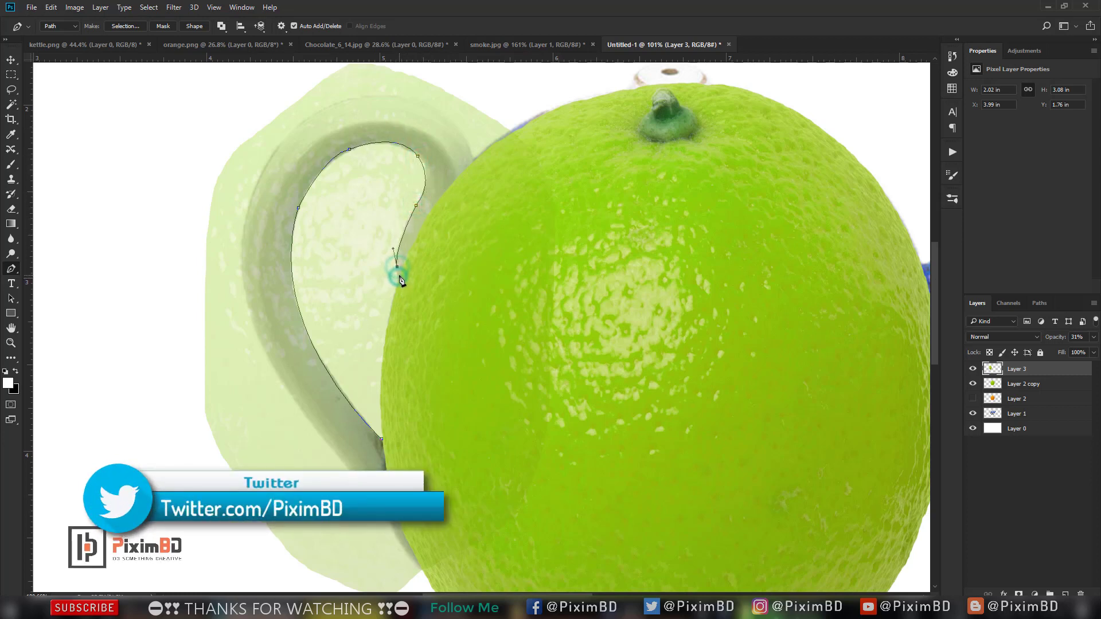
{"action": "left_click_drag", "start_coordinate": [446, 191], "coordinate": [462, 179]}
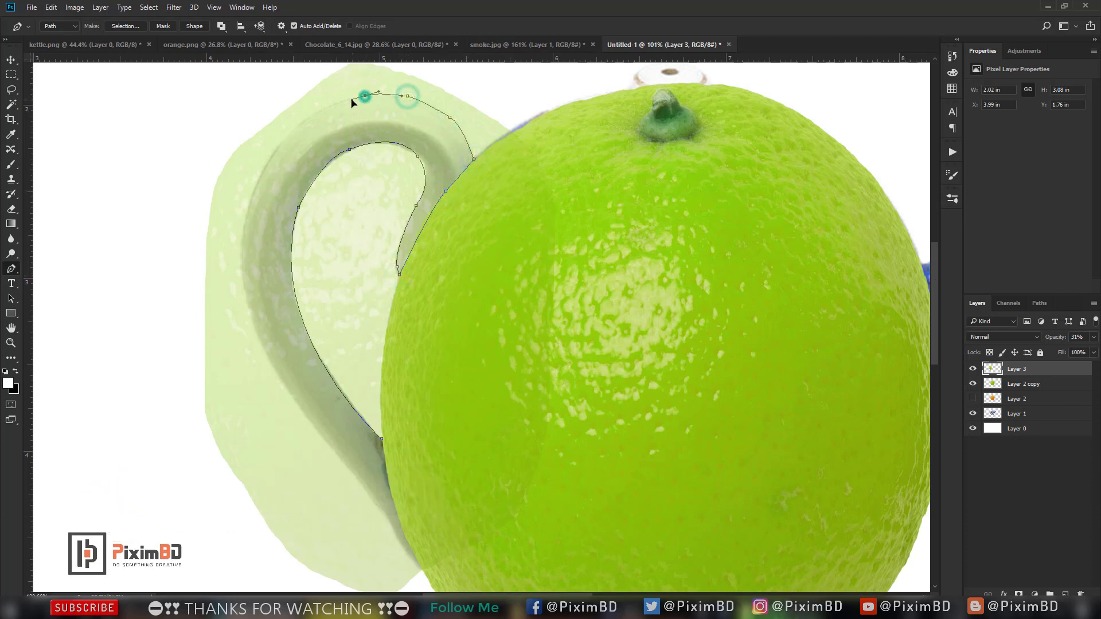
{"action": "left_click_drag", "start_coordinate": [266, 163], "coordinate": [246, 205]}
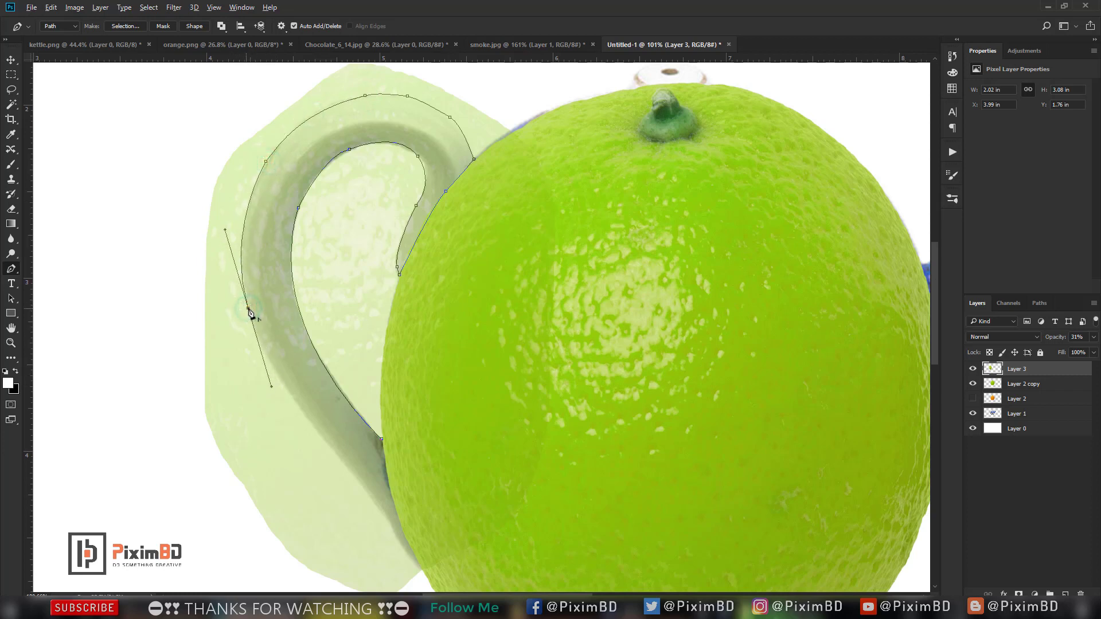
{"action": "left_click_drag", "start_coordinate": [342, 459], "coordinate": [422, 571]}
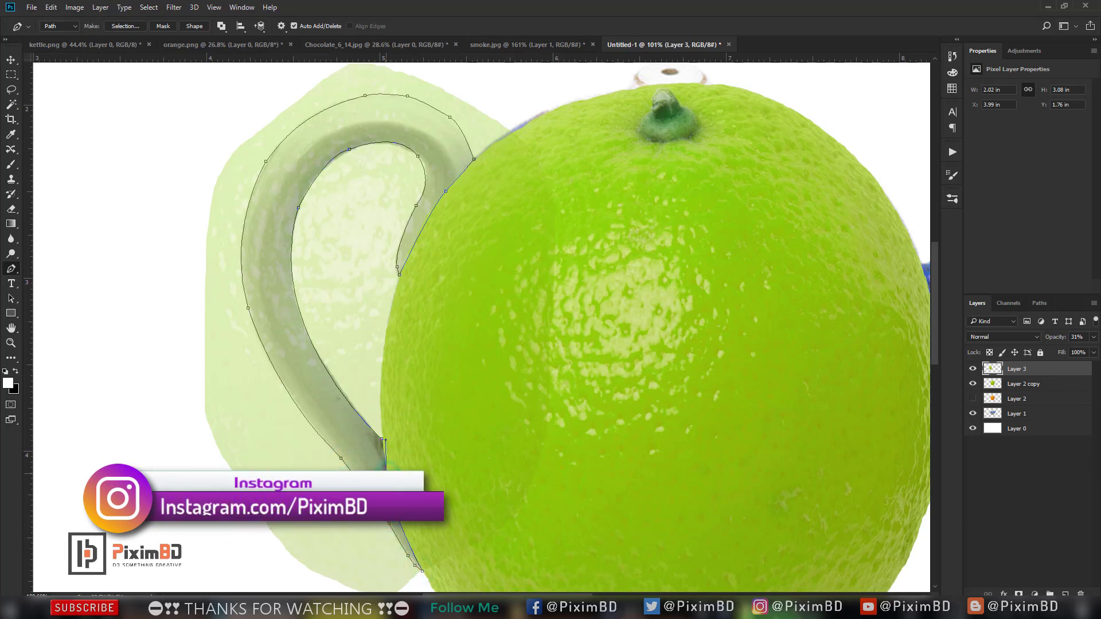
Step: Convert the handle path into an active selection
{"action": "right_click", "coordinate": [293, 64]}
{"action": "left_click", "coordinate": [393, 214]}
{"action": "left_click", "coordinate": [615, 178]}
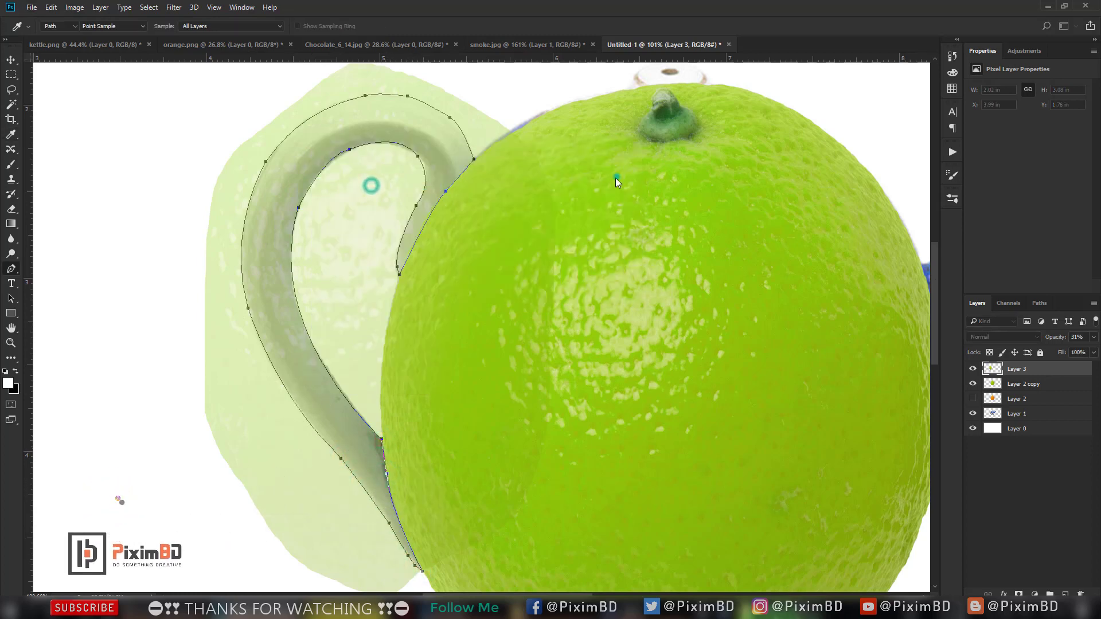
{"action": "left_click", "coordinate": [11, 89]}
Step: Cut the handle selection onto Layer 4 at full opacity and hide Layer 3
{"action": "right_click", "coordinate": [371, 121]}
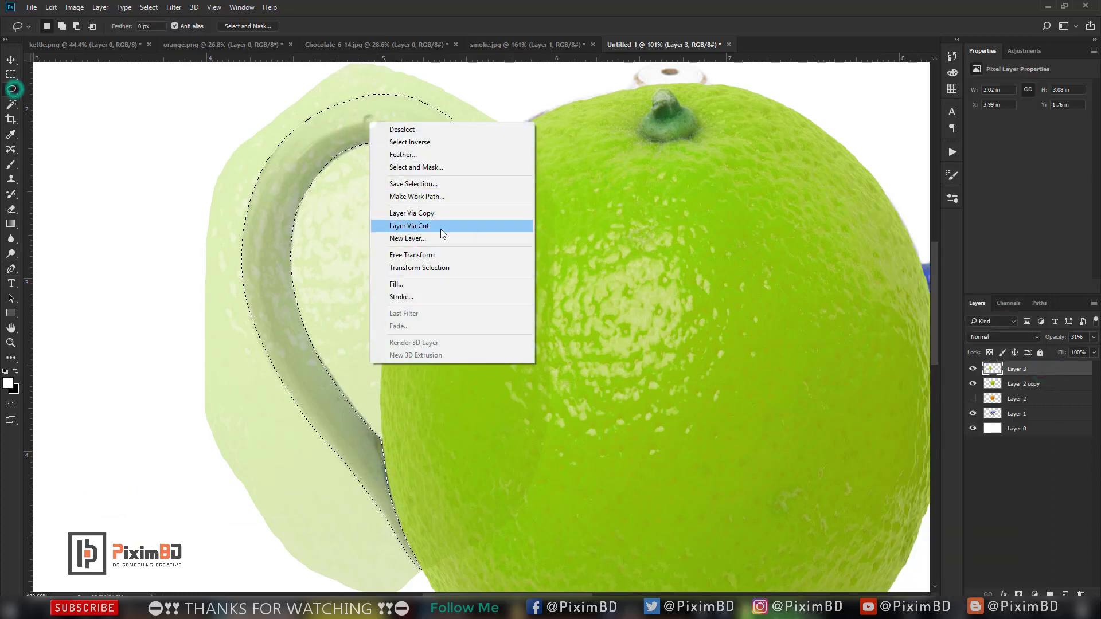
{"action": "left_click", "coordinate": [440, 229]}
{"action": "left_click", "coordinate": [972, 383]}
{"action": "left_click_drag", "start_coordinate": [1054, 337], "coordinate": [1085, 343]}
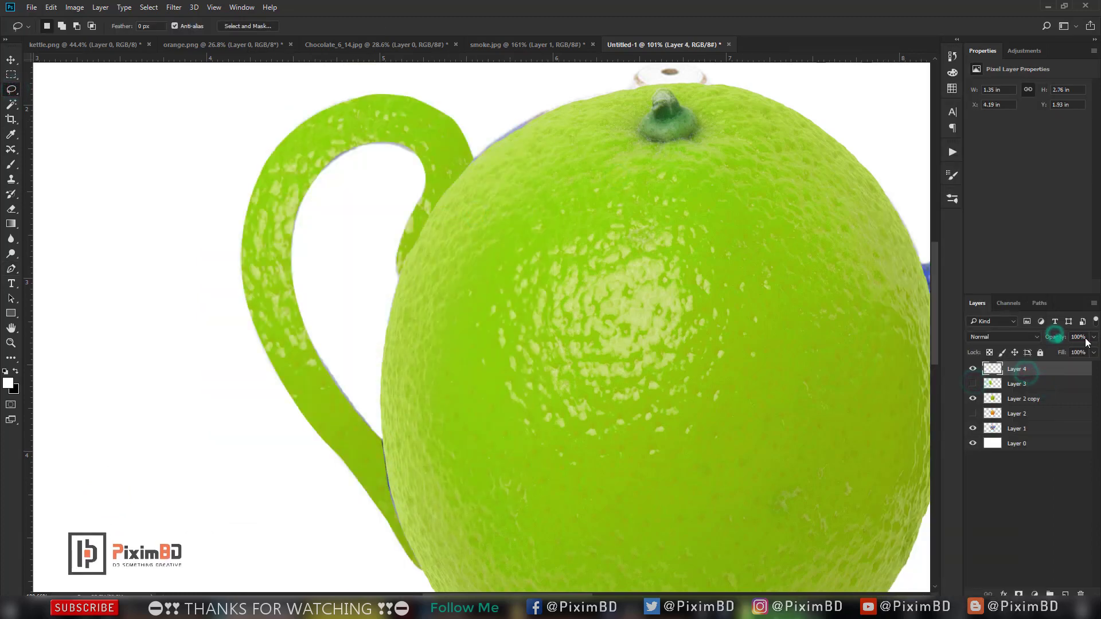
Step: Warp the lime handle's lower end where it meets the body
{"action": "key", "text": "ctrl+t"}
{"action": "right_click", "coordinate": [394, 482]}
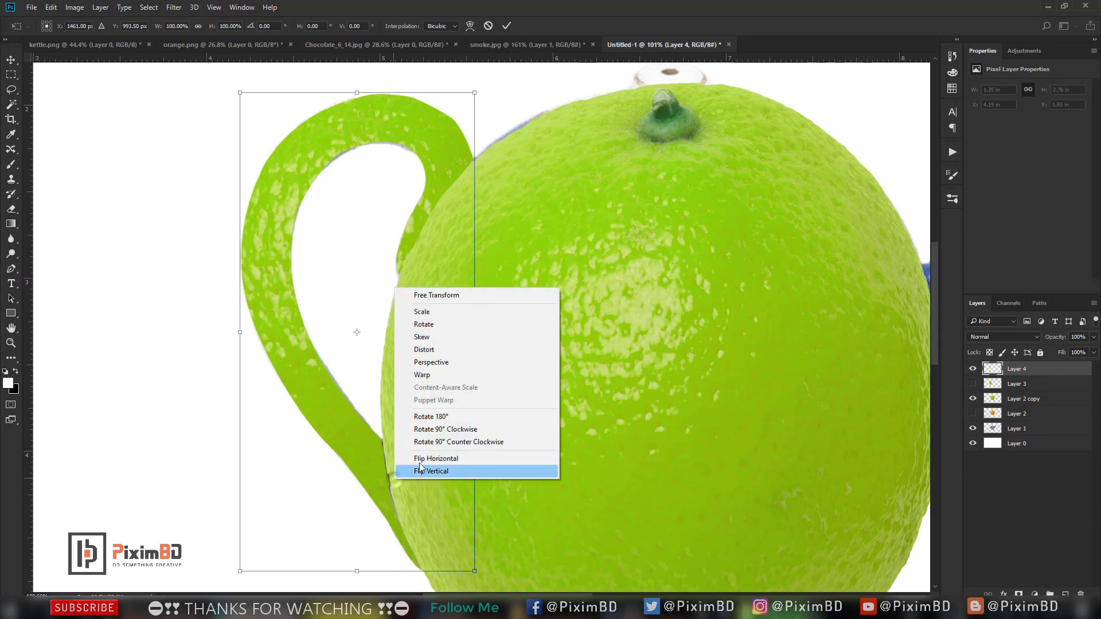
{"action": "left_click", "coordinate": [442, 374]}
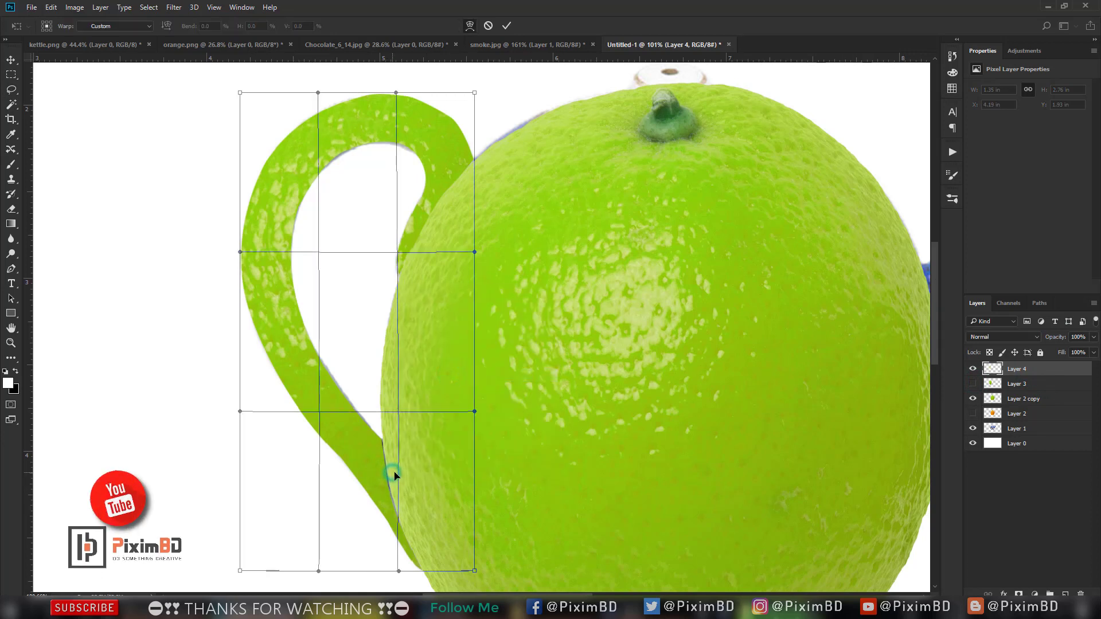
{"action": "left_click_drag", "start_coordinate": [393, 475], "coordinate": [396, 479]}
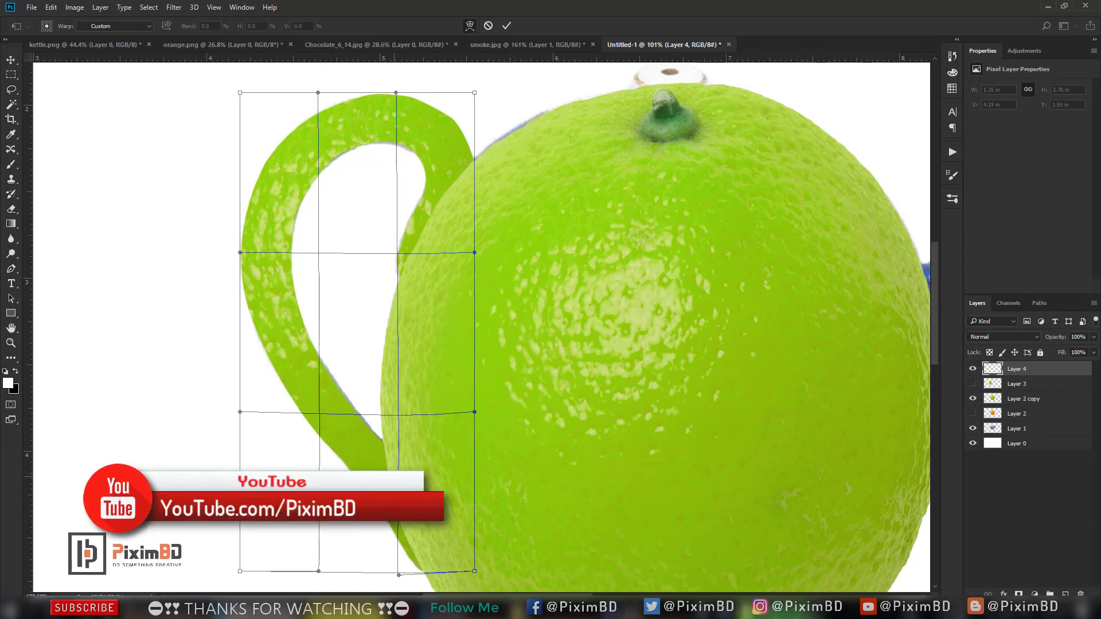
{"action": "key", "text": "ctrl+z"}
{"action": "key", "text": "Return"}
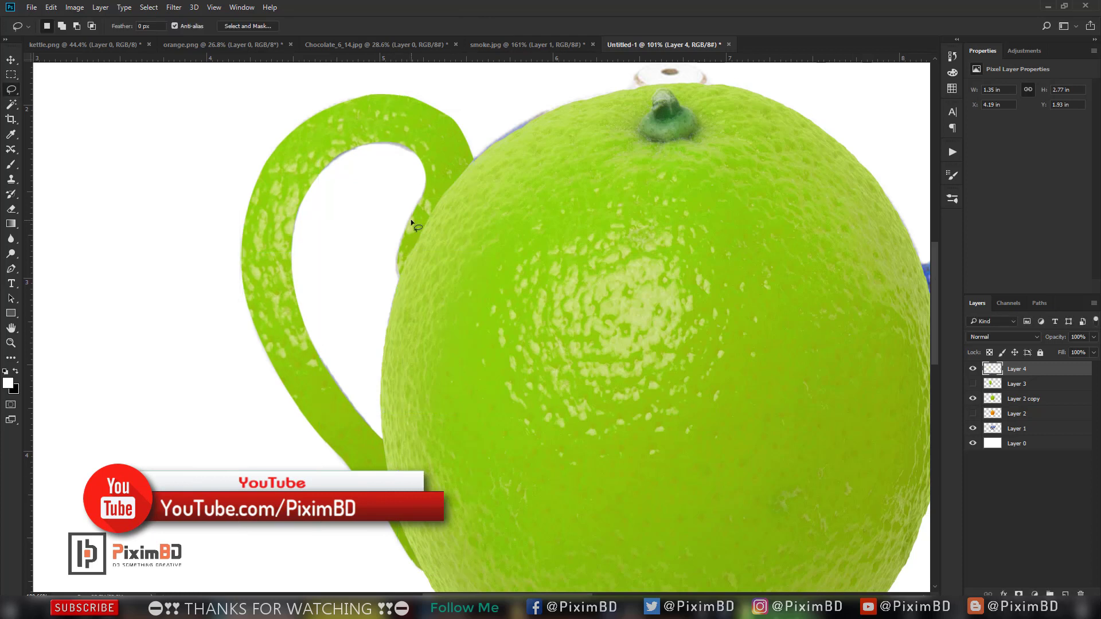
Step: Warp the handle's upper curve so it meets the lime body, and apply it
{"action": "key", "text": "ctrl+t"}
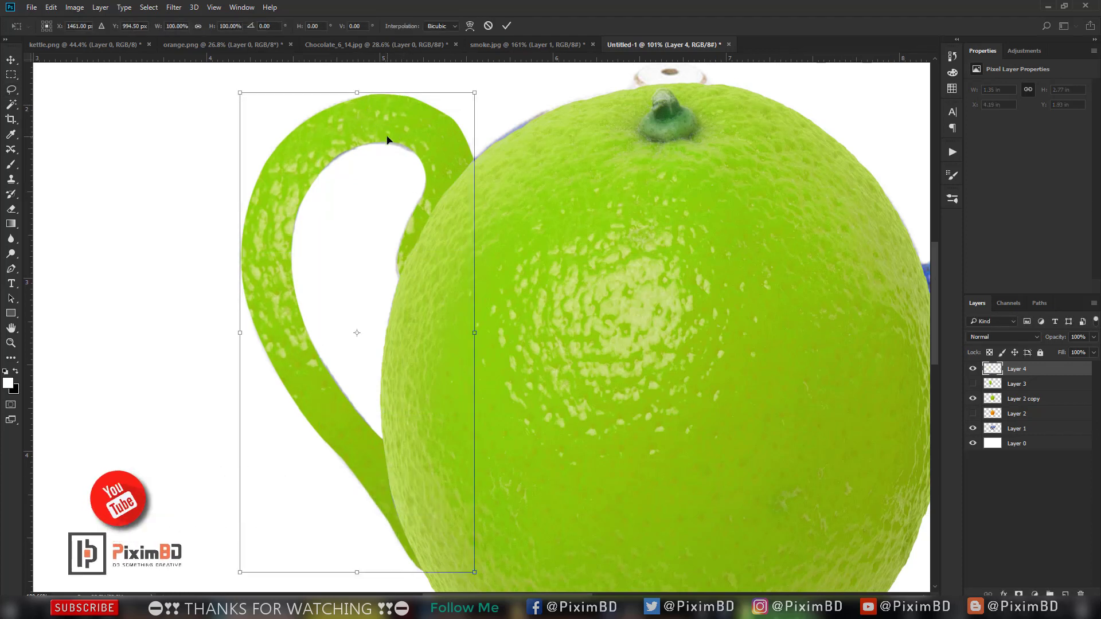
{"action": "right_click", "coordinate": [388, 138]}
{"action": "left_click", "coordinate": [417, 223]}
{"action": "left_click_drag", "start_coordinate": [390, 142], "coordinate": [390, 148]}
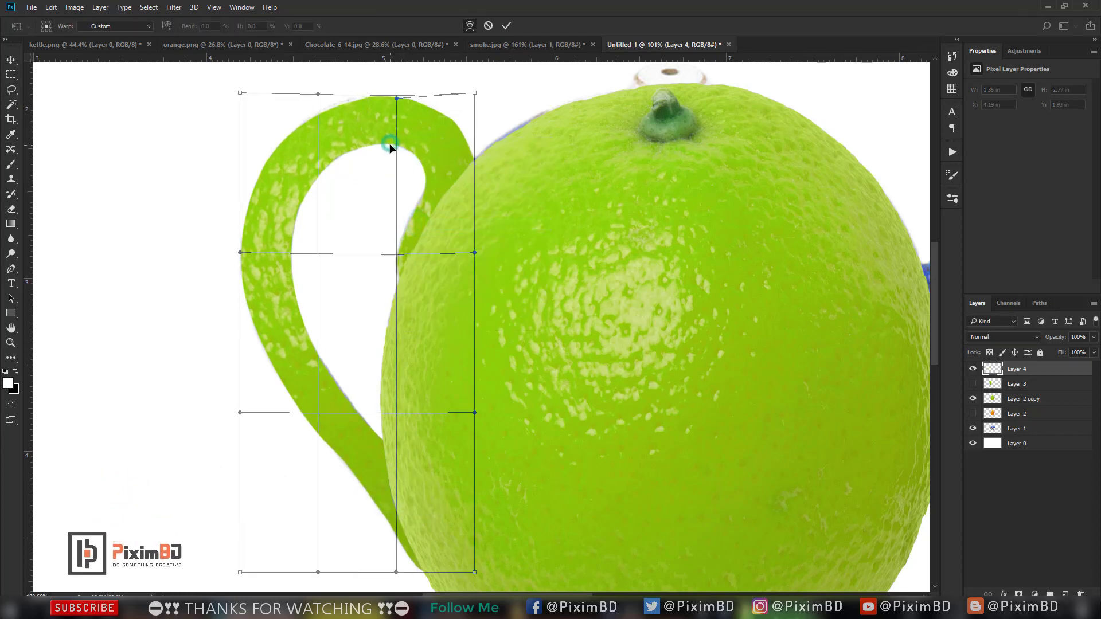
{"action": "left_click_drag", "start_coordinate": [319, 98], "coordinate": [326, 102]}
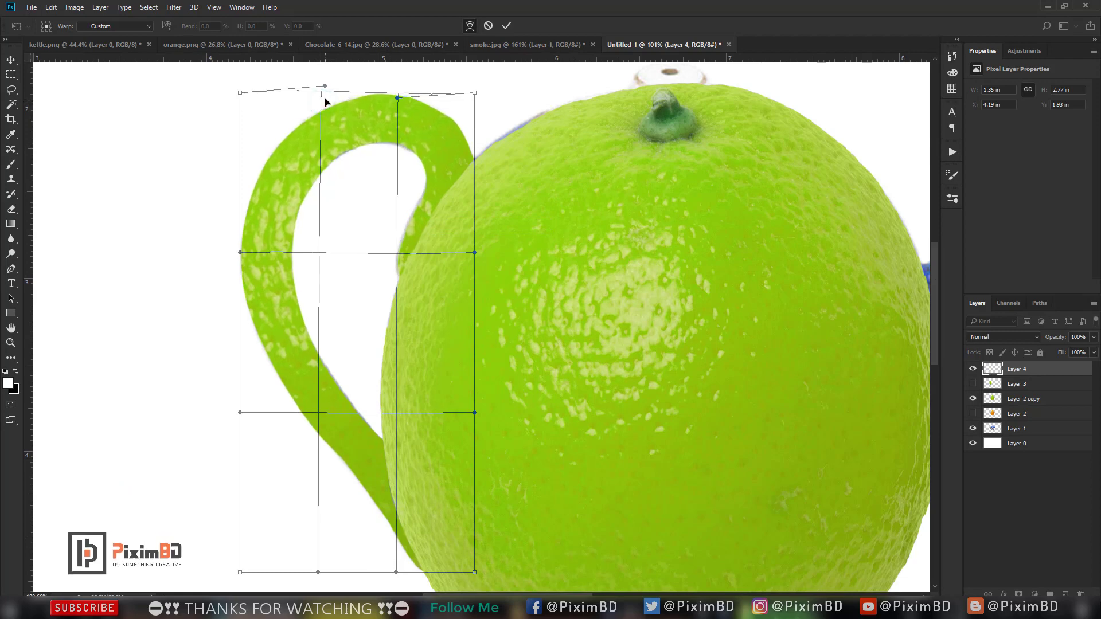
{"action": "left_click_drag", "start_coordinate": [395, 143], "coordinate": [393, 145]}
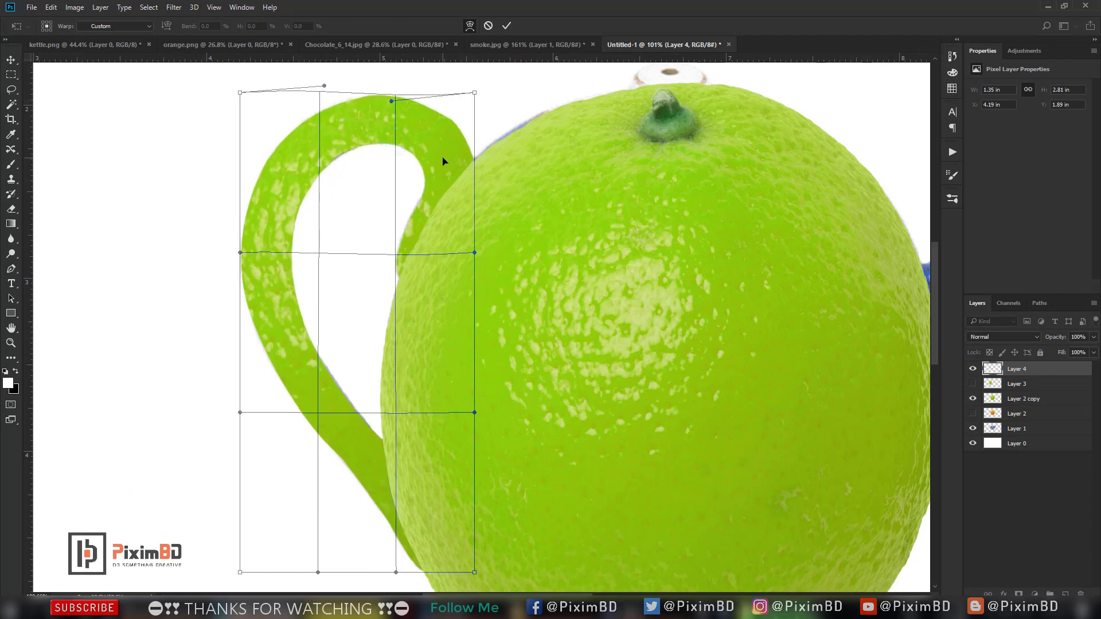
{"action": "key", "text": "Return"}
{"action": "scroll", "coordinate": [401, 428], "scroll_direction": "down", "scroll_amount": 2}
{"action": "scroll", "coordinate": [400, 428], "scroll_direction": "down", "scroll_amount": 2}
Step: Compare the handle with the original, then set a small brush in a darker green
{"action": "scroll", "coordinate": [398, 424], "scroll_direction": "down", "scroll_amount": 1}
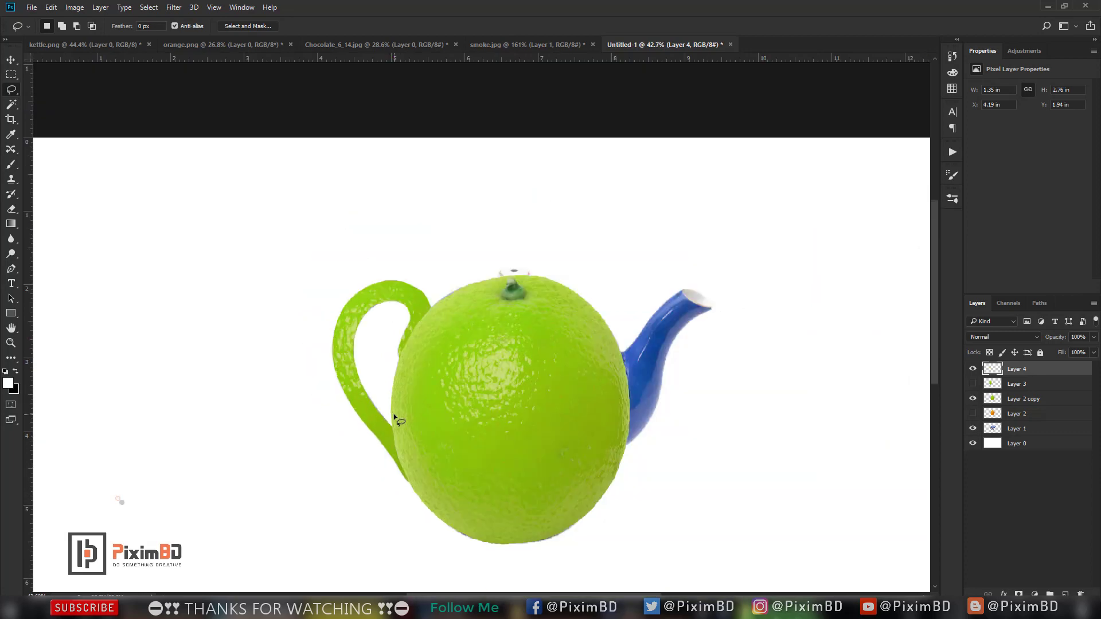
{"action": "scroll", "coordinate": [396, 419], "scroll_direction": "up", "scroll_amount": 2}
{"action": "scroll", "coordinate": [450, 300], "scroll_direction": "up", "scroll_amount": 1}
{"action": "scroll", "coordinate": [450, 300], "scroll_direction": "up", "scroll_amount": 1}
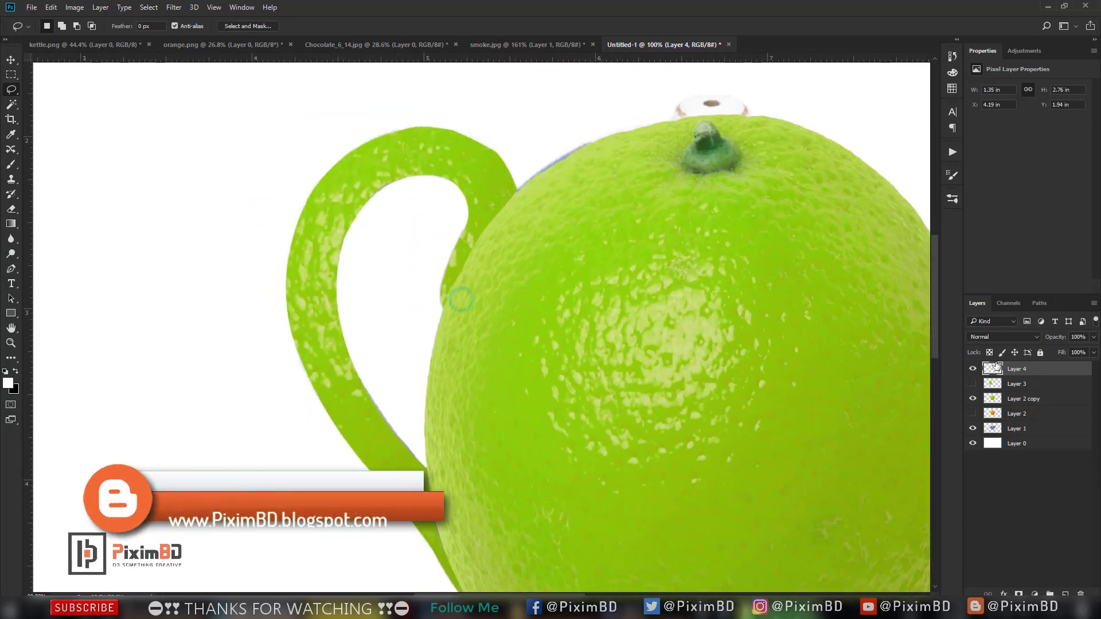
{"action": "left_click", "coordinate": [973, 368]}
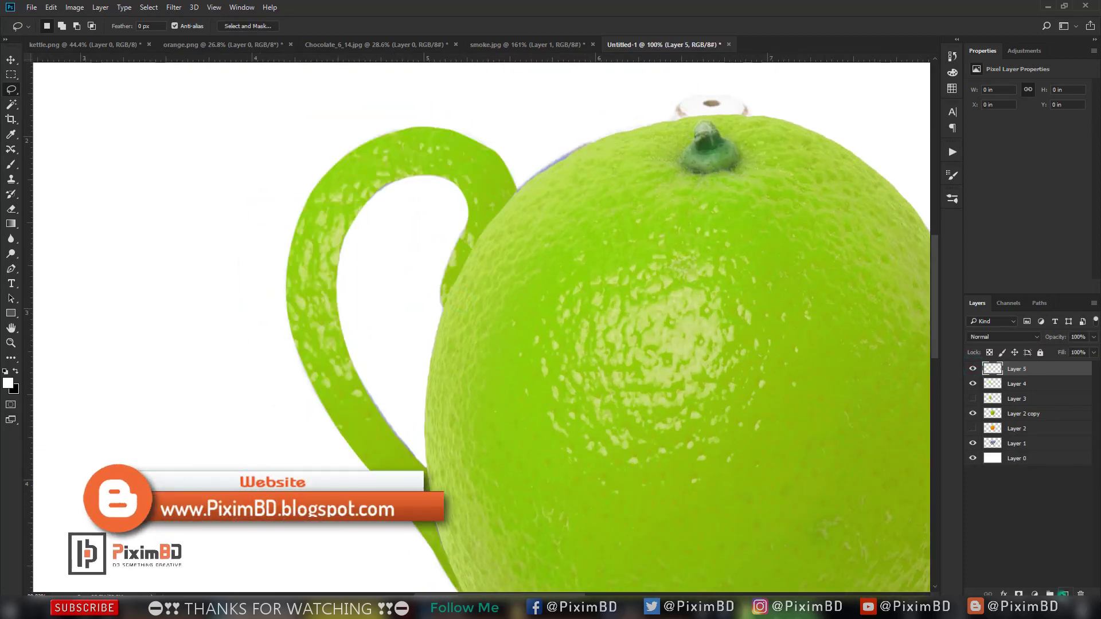
{"action": "left_click", "coordinate": [11, 164]}
{"action": "key", "text": "bracketleft"}
{"action": "key", "text": "bracketleft"}
{"action": "key", "text": "bracketleft"}
{"action": "key", "text": "bracketleft"}
{"action": "key", "text": "bracketleft"}
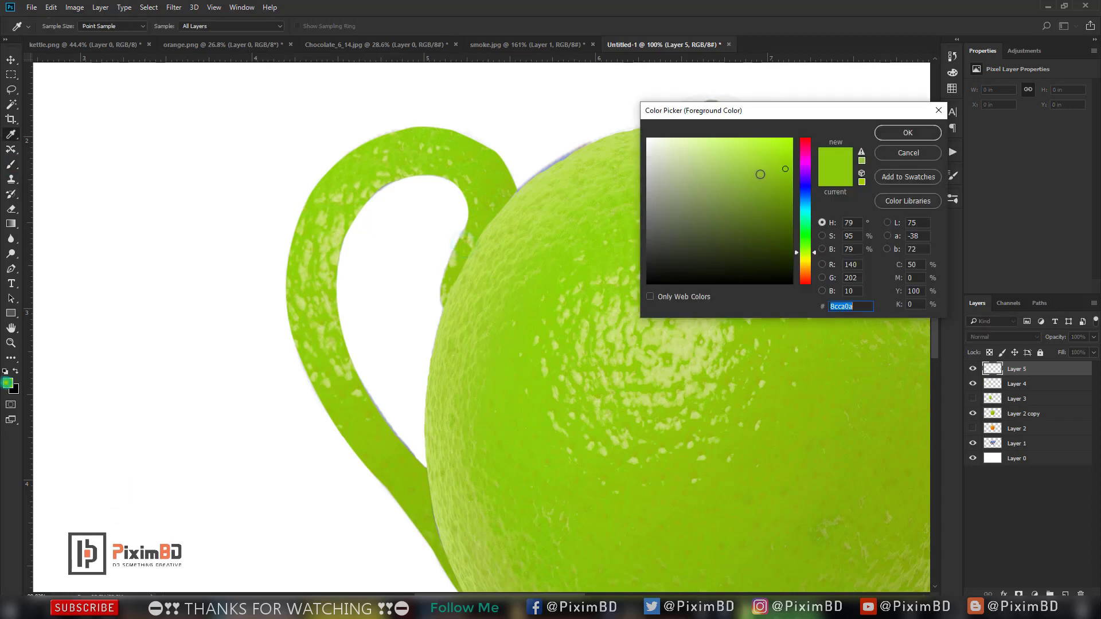
{"action": "left_click", "coordinate": [789, 191]}
{"action": "left_click", "coordinate": [908, 132]}
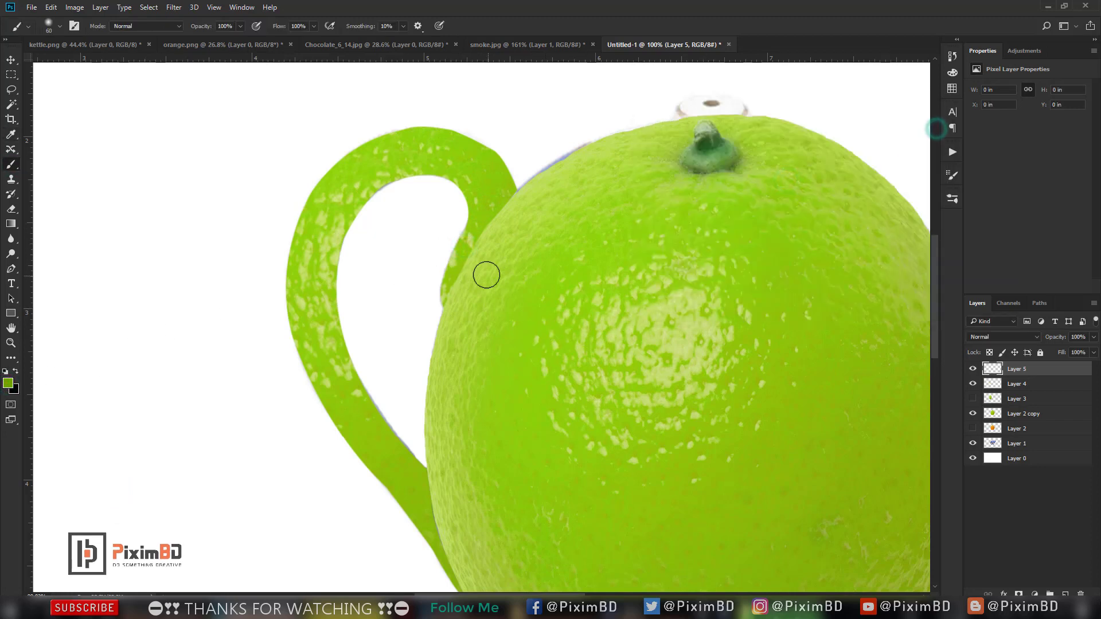
Step: Clip the paint layer to the green handle Layer 4 as a clipping mask
{"action": "left_click_drag", "start_coordinate": [433, 290], "coordinate": [438, 216]}
{"action": "key", "text": "ctrl+z"}
{"action": "right_click", "coordinate": [1031, 368]}
{"action": "left_click", "coordinate": [946, 288]}
Step: Paint darker green shading along the handle's inner edge
{"action": "mouse_move", "coordinate": [425, 292]}
{"action": "left_mouse_down"}
{"action": "mouse_move", "coordinate": [449, 205]}
{"action": "mouse_move", "coordinate": [357, 275]}
{"action": "left_mouse_up"}
{"action": "left_click_drag", "start_coordinate": [197, 26], "coordinate": [184, 30]}
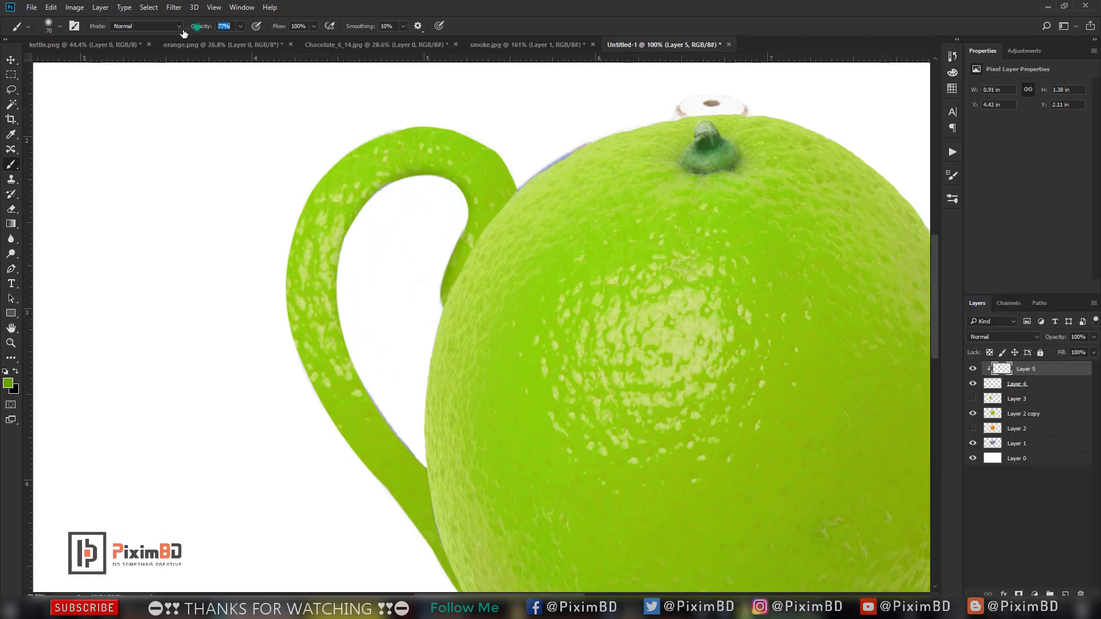
{"action": "left_click_drag", "start_coordinate": [359, 234], "coordinate": [350, 337]}
{"action": "key", "text": "ctrl+z"}
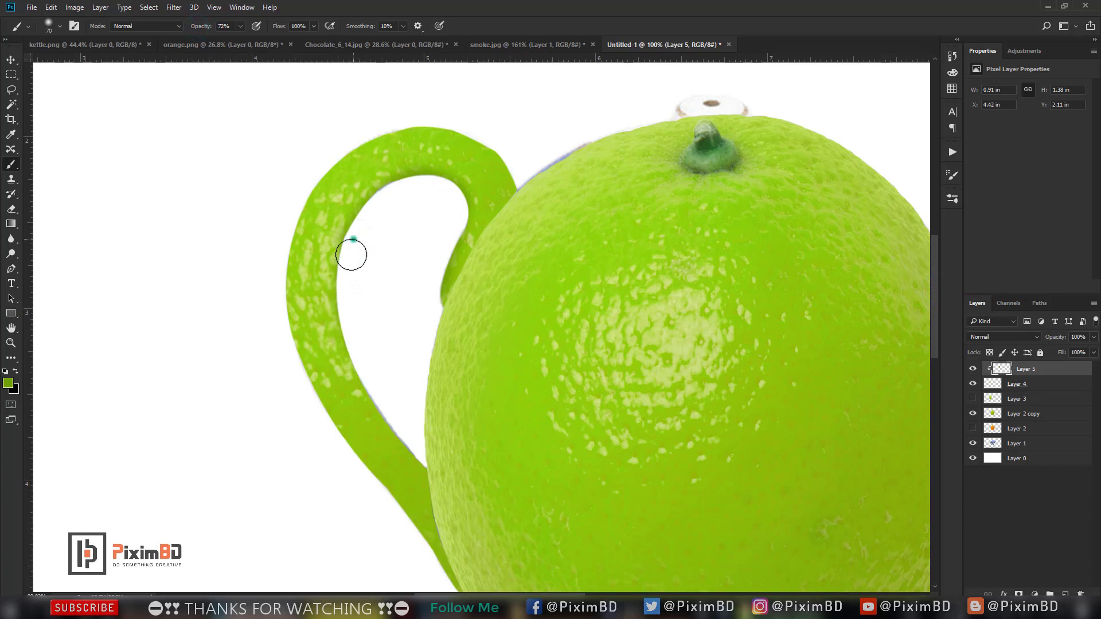
{"action": "left_click_drag", "start_coordinate": [353, 239], "coordinate": [386, 414]}
{"action": "key", "text": "ctrl+z"}
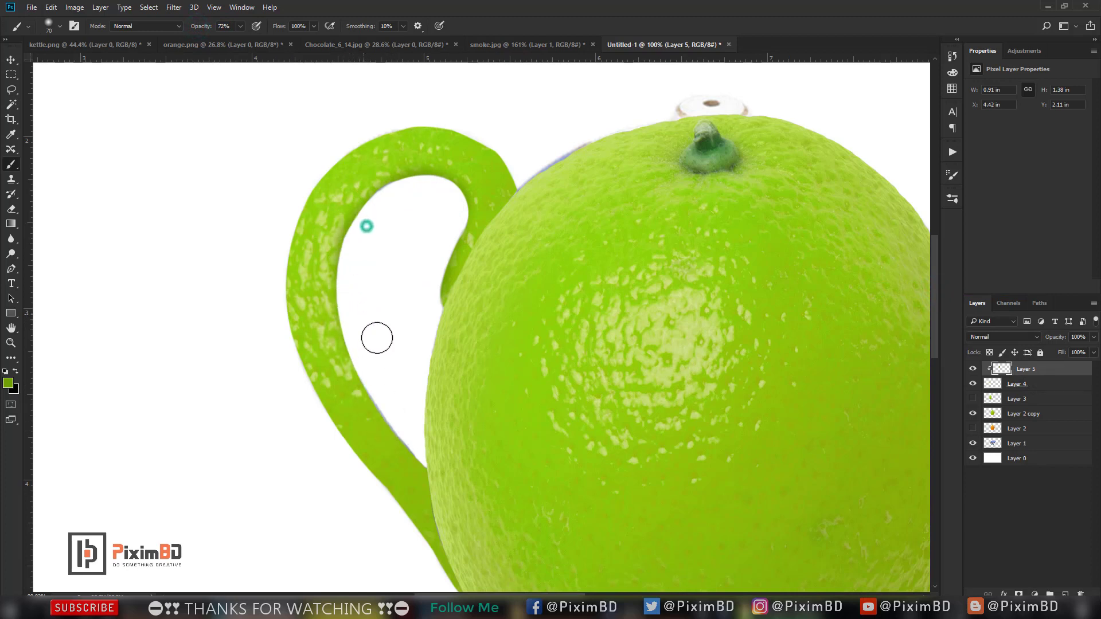
{"action": "mouse_move", "coordinate": [350, 277]}
{"action": "left_mouse_down"}
{"action": "mouse_move", "coordinate": [373, 371]}
{"action": "mouse_move", "coordinate": [440, 478]}
{"action": "left_mouse_up"}
{"action": "scroll", "coordinate": [458, 527], "scroll_direction": "down", "scroll_amount": 3}
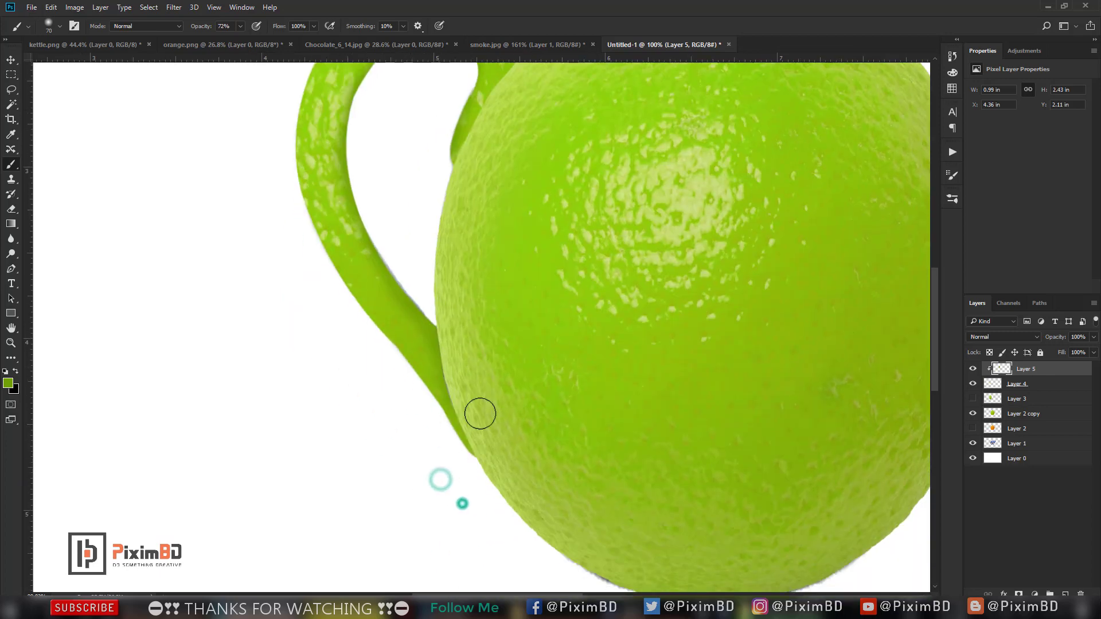
Step: Shade the handle's outer edge and top with further dark green strokes
{"action": "left_click", "coordinate": [423, 408]}
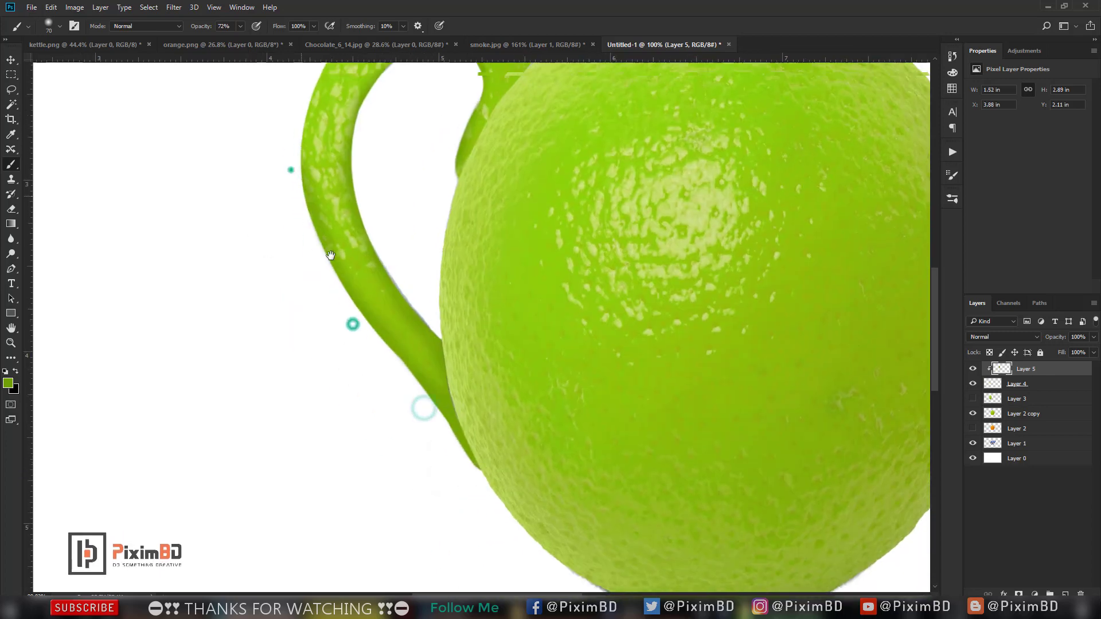
{"action": "scroll", "coordinate": [351, 322], "scroll_direction": "up", "scroll_amount": 3}
{"action": "left_click_drag", "start_coordinate": [345, 157], "coordinate": [405, 131]}
{"action": "left_click", "coordinate": [356, 316]}
{"action": "left_click_drag", "start_coordinate": [360, 305], "coordinate": [395, 238]}
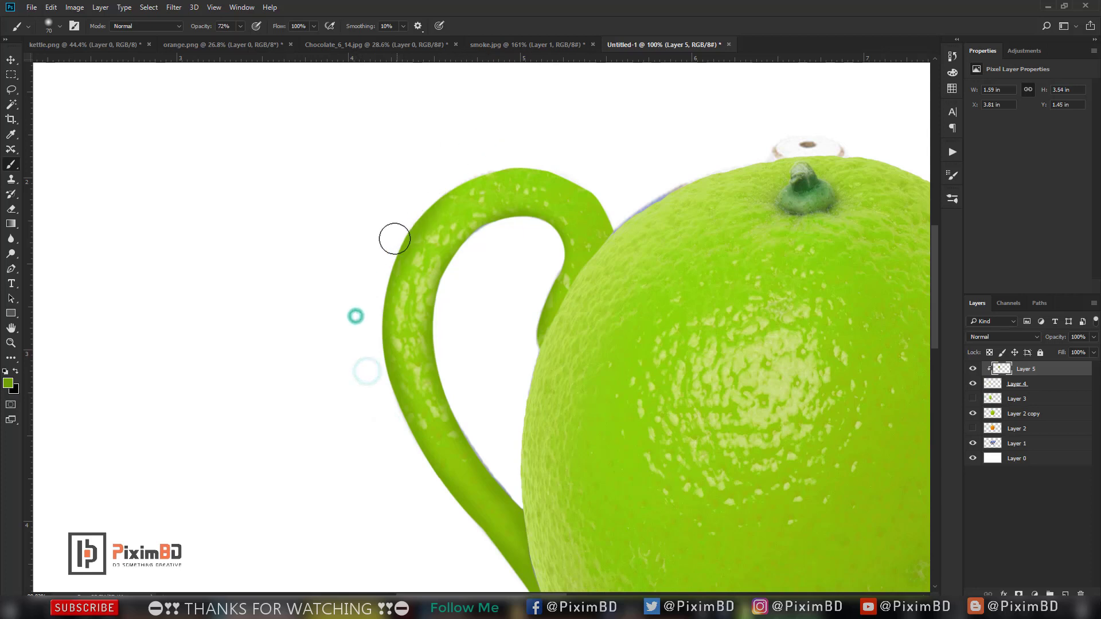
{"action": "left_click_drag", "start_coordinate": [366, 333], "coordinate": [379, 167]}
{"action": "mouse_move", "coordinate": [357, 357]}
{"action": "left_mouse_down"}
{"action": "mouse_move", "coordinate": [440, 199]}
{"action": "mouse_move", "coordinate": [558, 165]}
{"action": "mouse_move", "coordinate": [592, 184]}
{"action": "left_mouse_up"}
{"action": "left_click", "coordinate": [561, 168]}
{"action": "scroll", "coordinate": [637, 240], "scroll_direction": "down", "scroll_amount": 5}
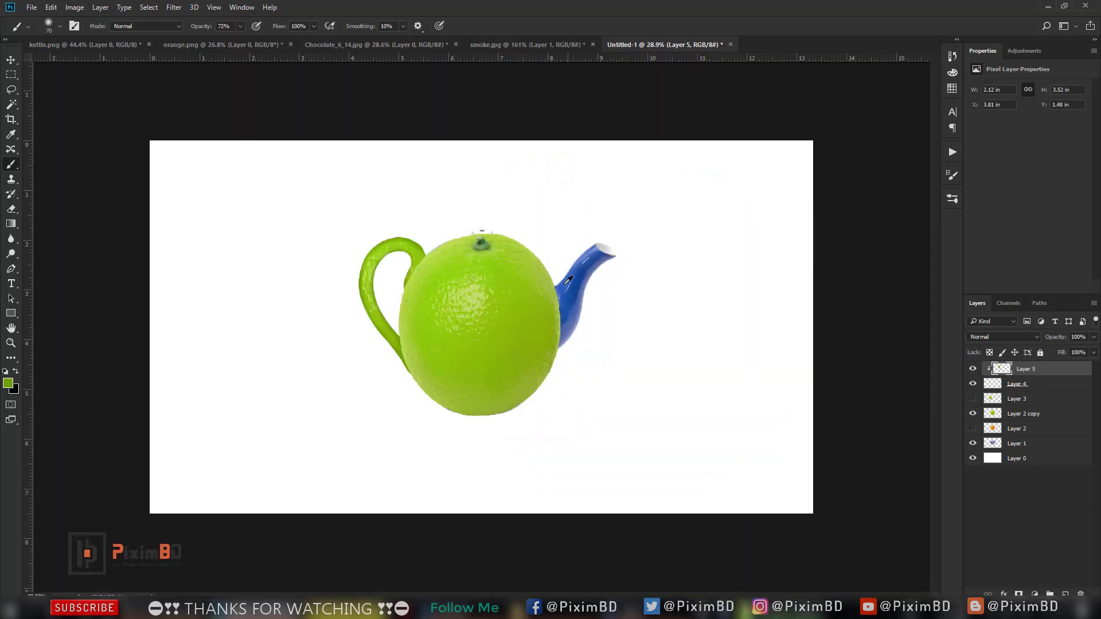
{"action": "scroll", "coordinate": [398, 254], "scroll_direction": "up", "scroll_amount": 3}
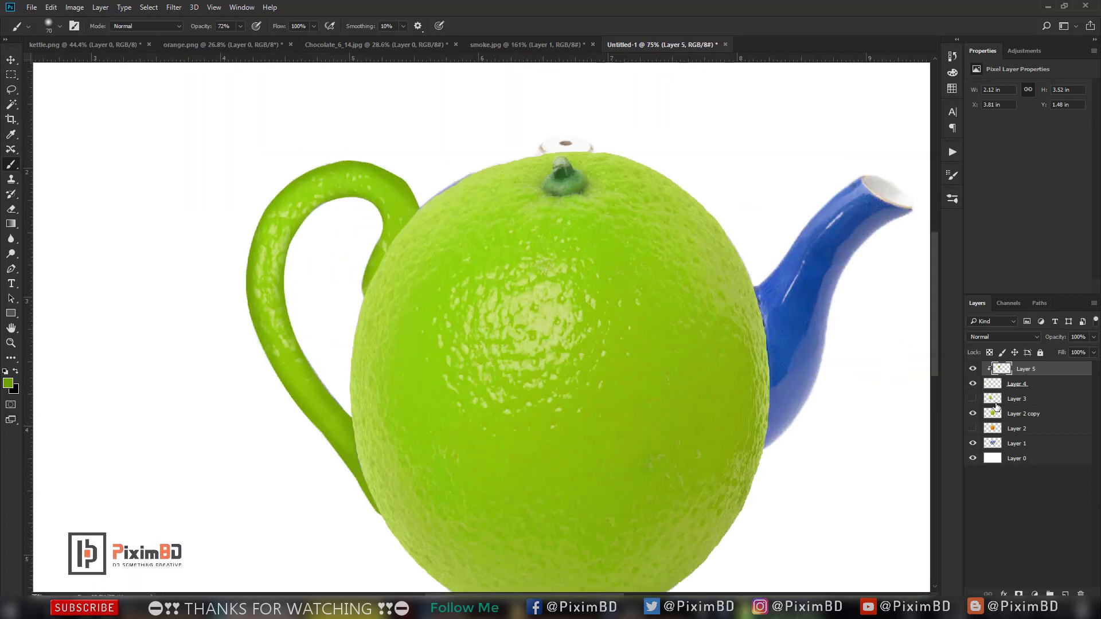
Step: Add Layer 6 clipped to the lime body, paint dark green shading by the handle, then show orange.png
{"action": "right_click", "coordinate": [1085, 419]}
{"action": "left_click", "coordinate": [1065, 594]}
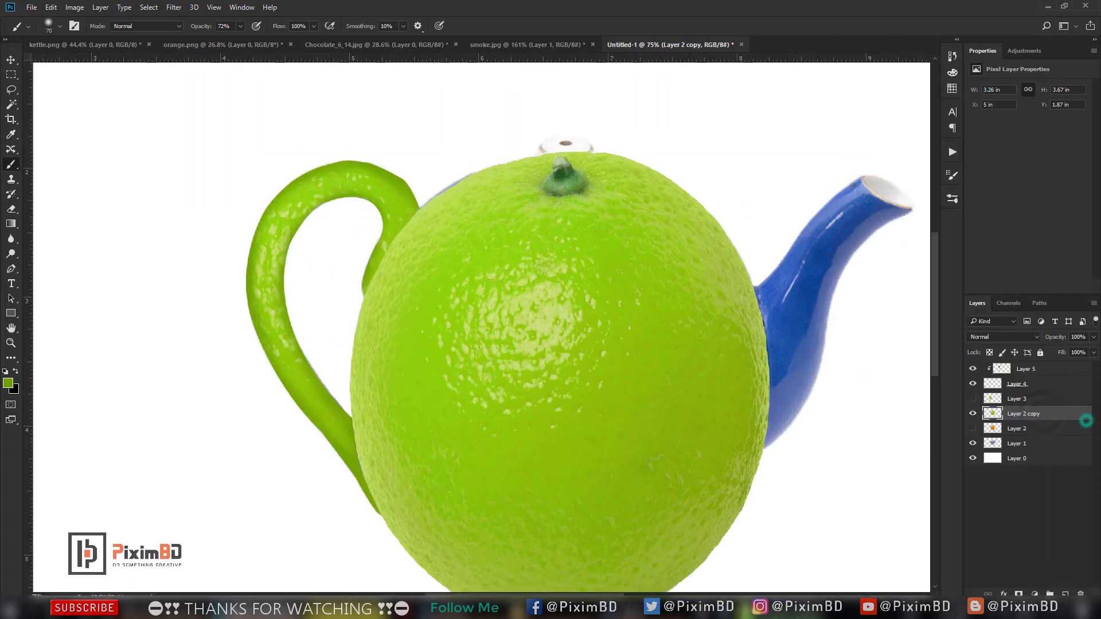
{"action": "right_click", "coordinate": [1047, 419]}
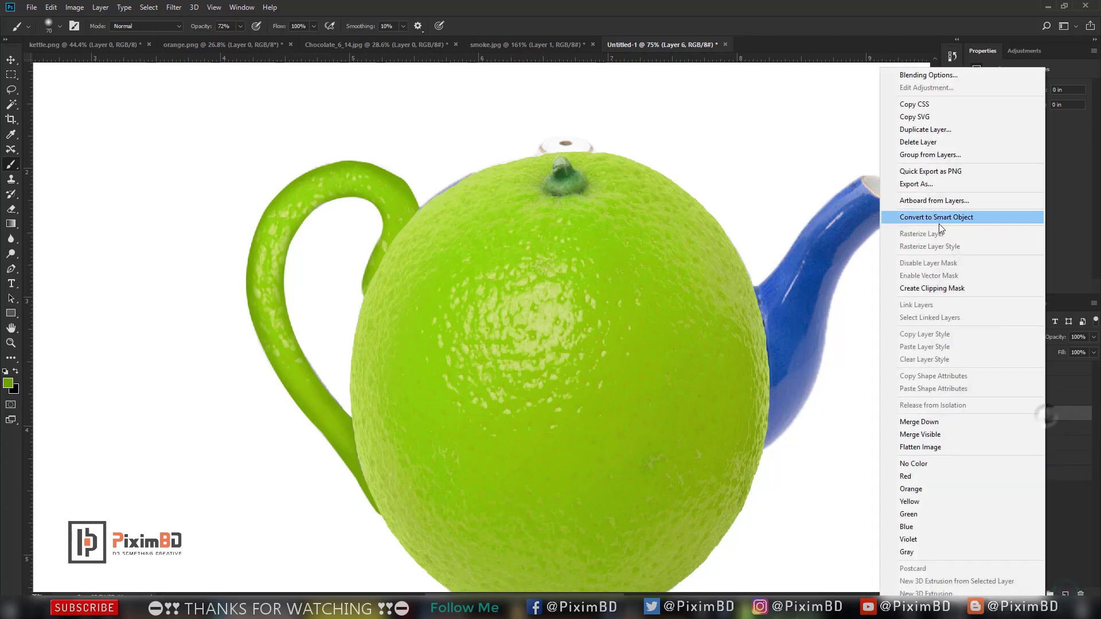
{"action": "left_click", "coordinate": [935, 287]}
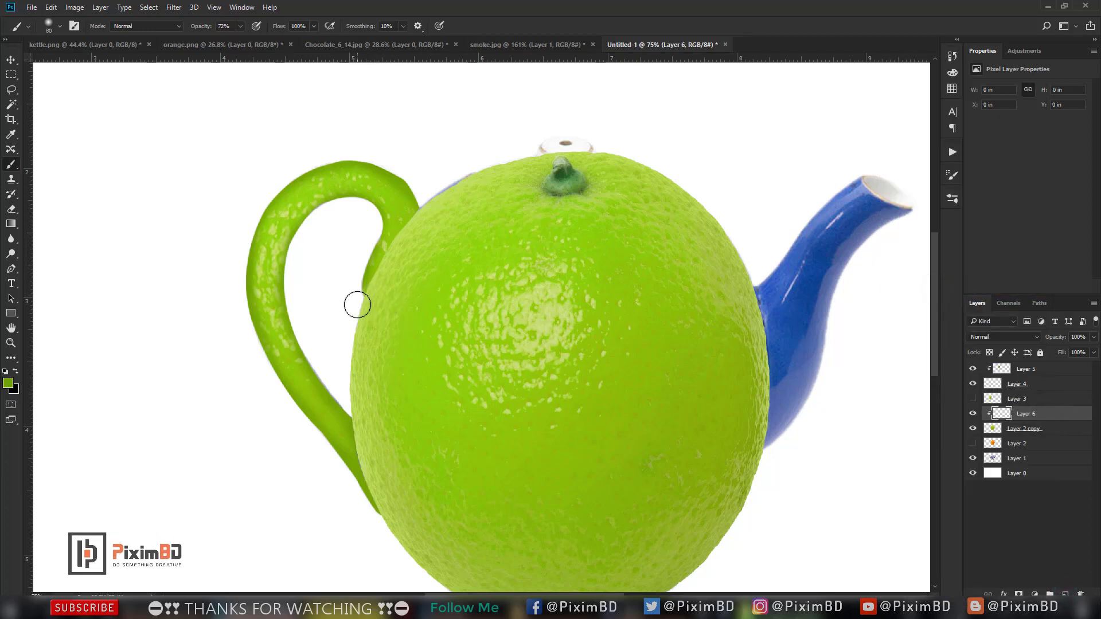
{"action": "left_click_drag", "start_coordinate": [357, 305], "coordinate": [355, 439]}
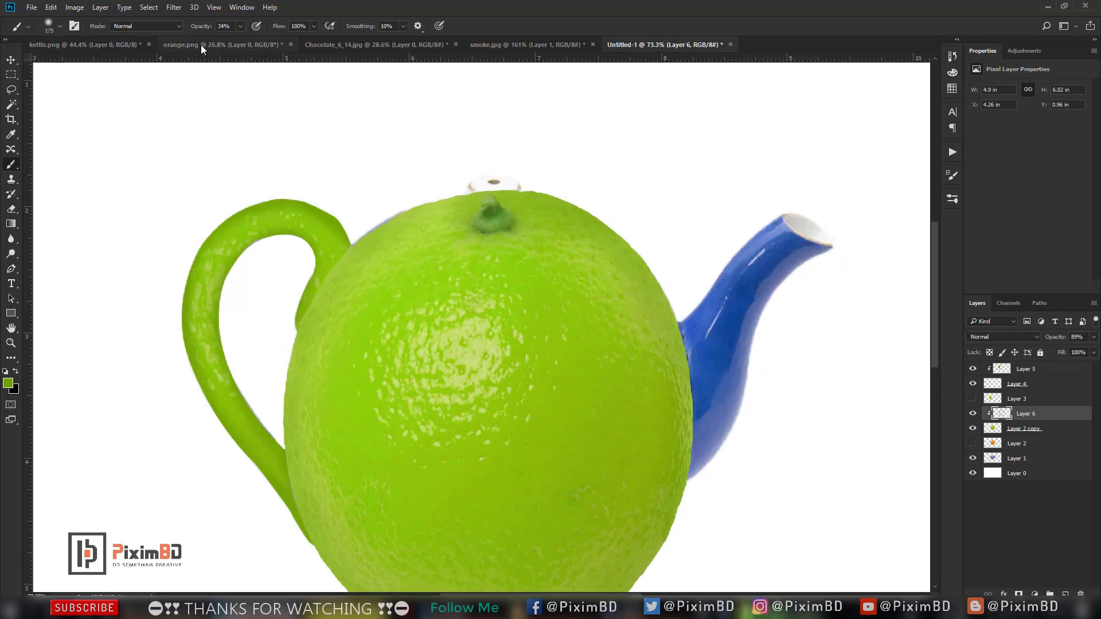
{"action": "left_click", "coordinate": [200, 44]}
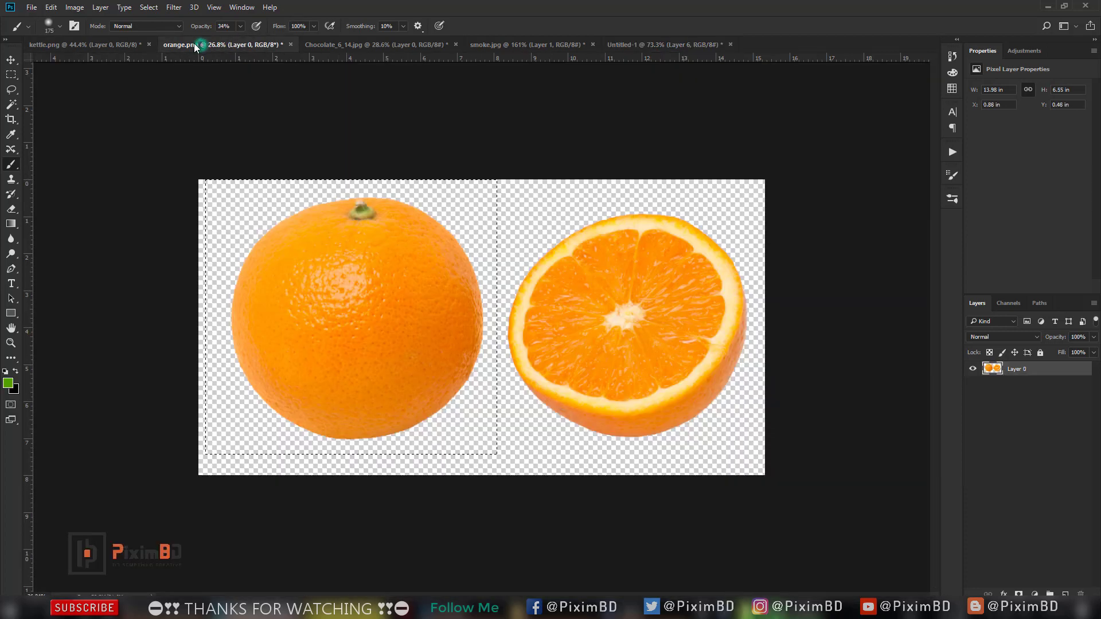
Step: Box-select the cut orange half and drag it into the teapot composite
{"action": "left_click", "coordinate": [12, 74]}
{"action": "left_click", "coordinate": [542, 220]}
{"action": "mouse_move", "coordinate": [513, 197]}
{"action": "left_mouse_down"}
{"action": "mouse_move", "coordinate": [695, 319]}
{"action": "mouse_move", "coordinate": [752, 449]}
{"action": "left_mouse_up"}
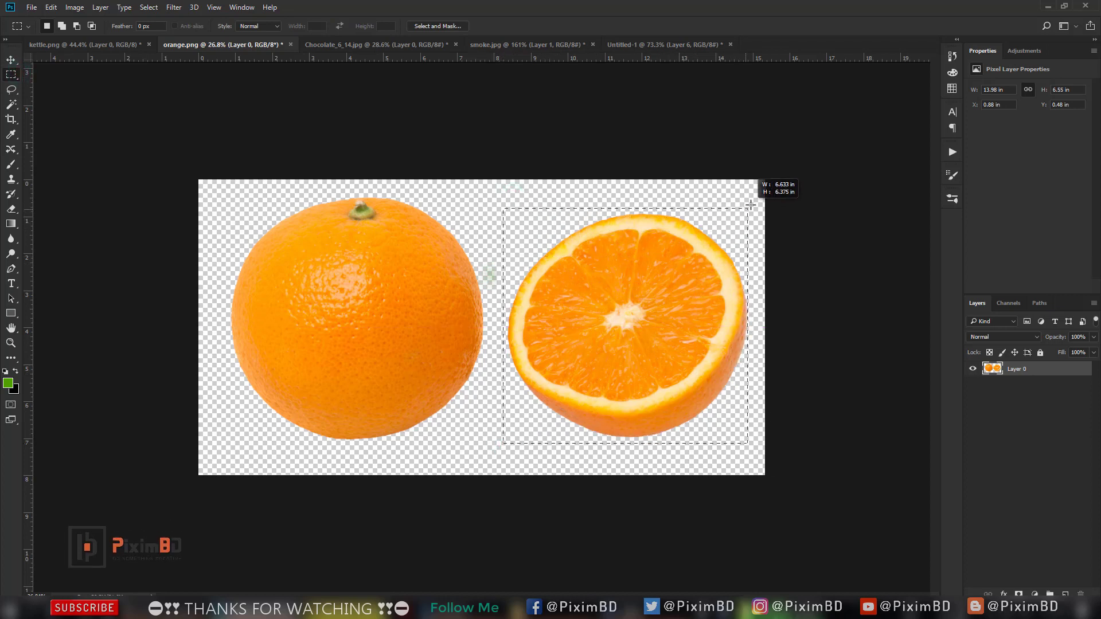
{"action": "left_click_drag", "start_coordinate": [584, 316], "coordinate": [757, 191]}
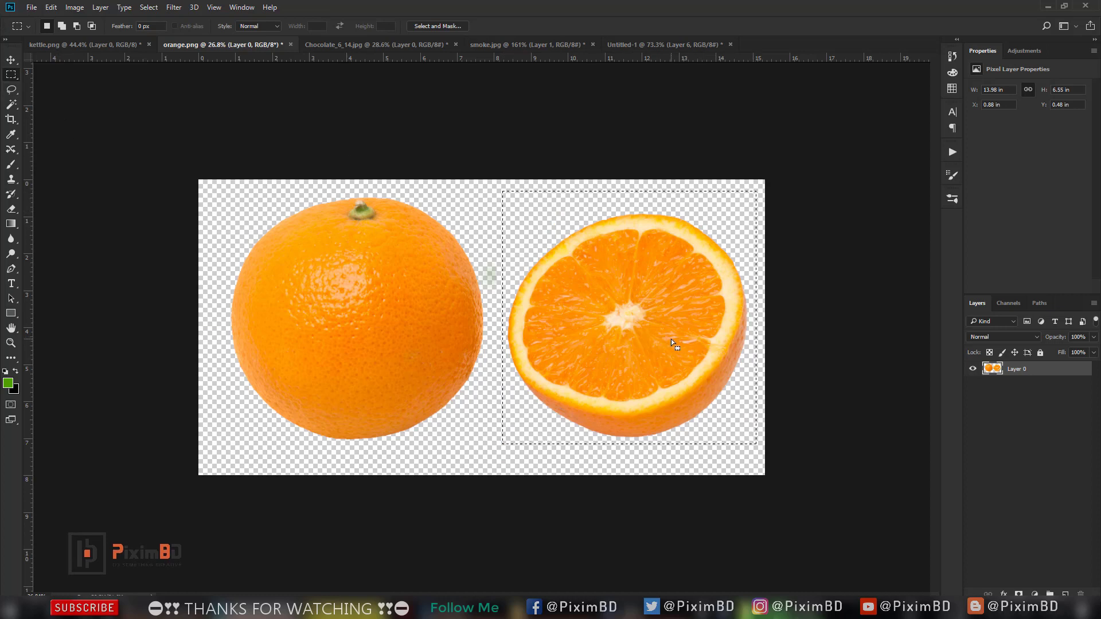
{"action": "mouse_move", "coordinate": [641, 316]}
{"action": "left_mouse_down"}
{"action": "mouse_move", "coordinate": [721, 113]}
{"action": "mouse_move", "coordinate": [585, 121]}
{"action": "left_mouse_up"}
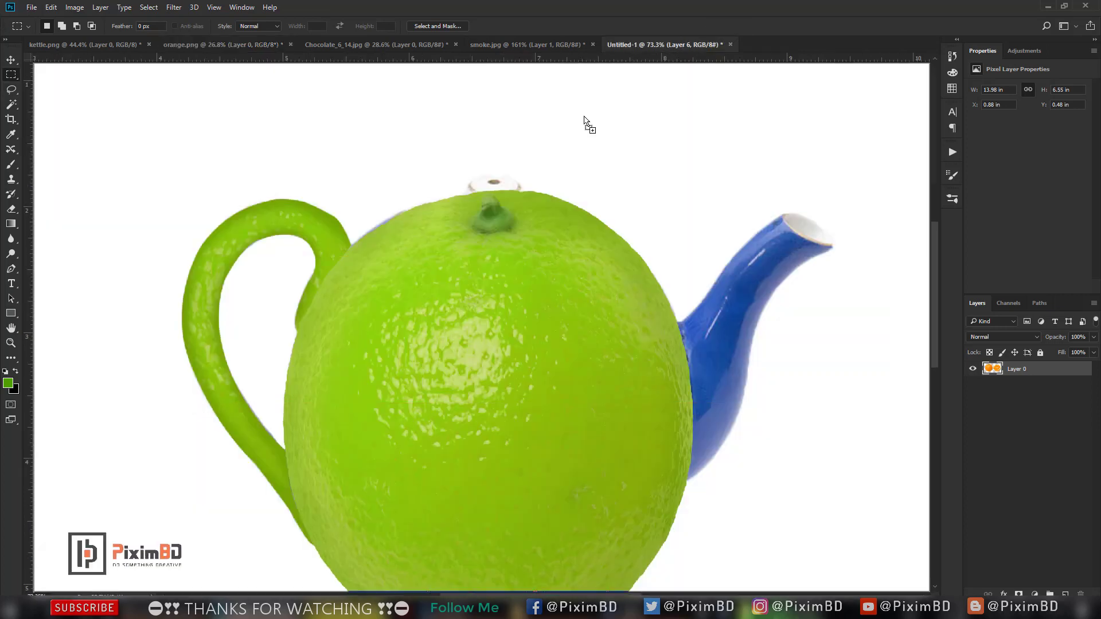
{"action": "left_click_drag", "start_coordinate": [467, 241], "coordinate": [463, 251]}
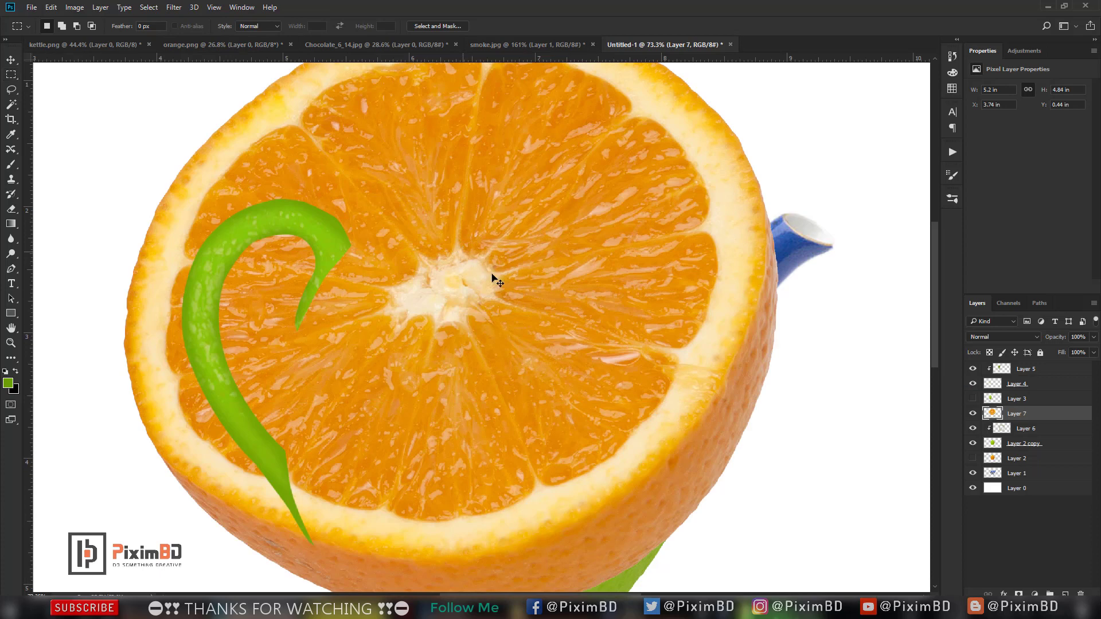
Step: Shrink the orange slice to about half size and place it on top of the lime
{"action": "key", "text": "ctrl+t"}
{"action": "key", "text": "ctrl+0"}
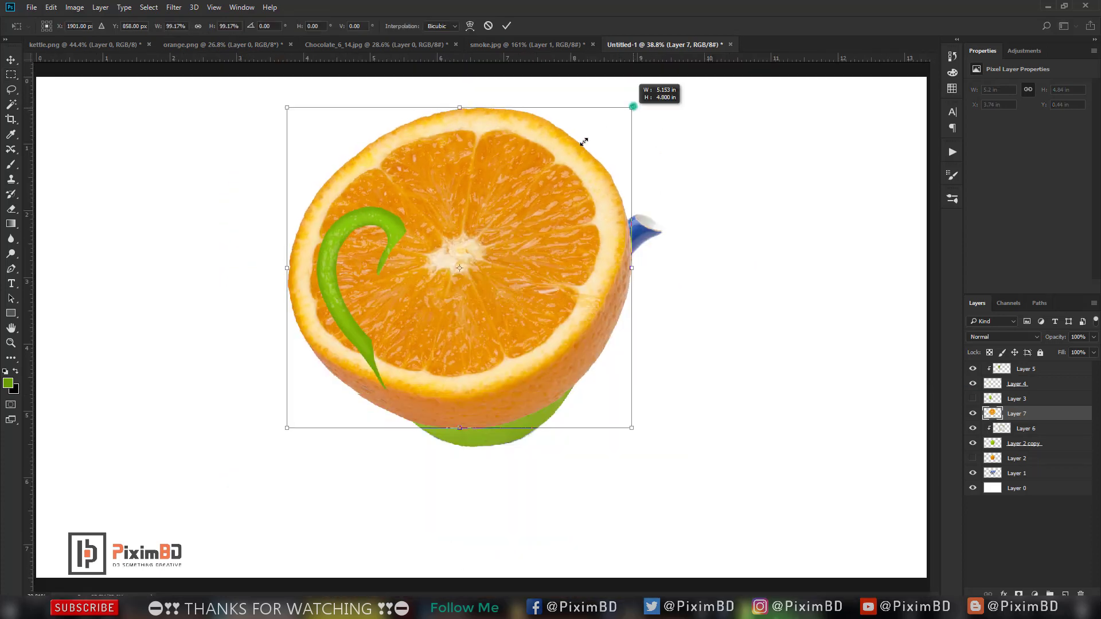
{"action": "left_click_drag", "start_coordinate": [624, 106], "coordinate": [545, 187]}
{"action": "left_click_drag", "start_coordinate": [474, 263], "coordinate": [493, 267]}
{"action": "key", "text": "Return"}
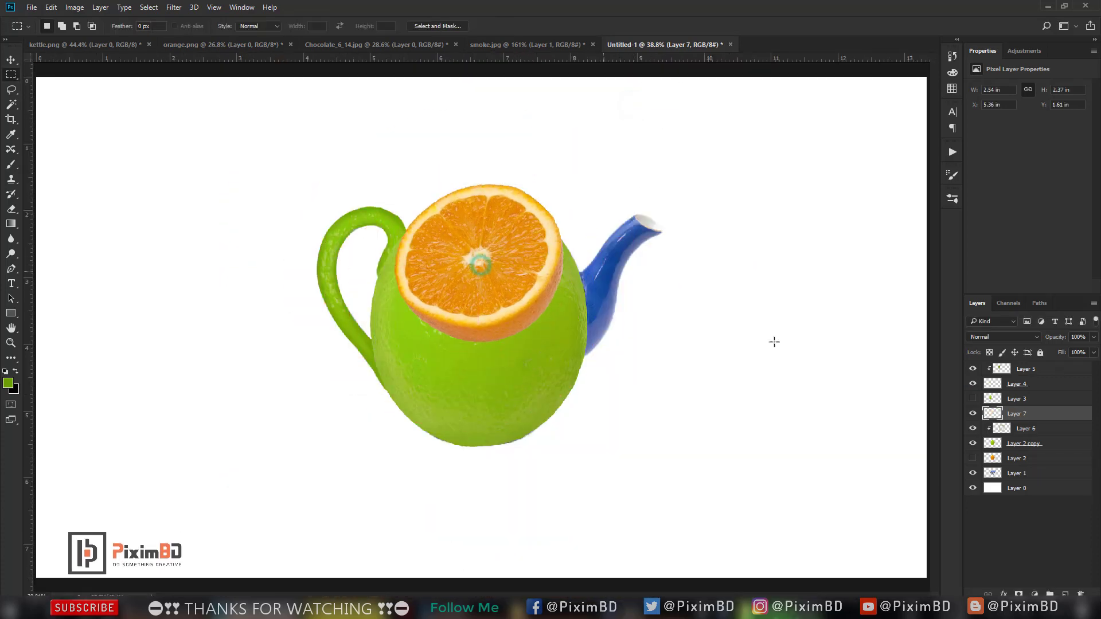
Step: Move the slice layer to the top, then tilt, skew and widen it across the teapot top
{"action": "left_click_drag", "start_coordinate": [1032, 414], "coordinate": [1032, 368]}
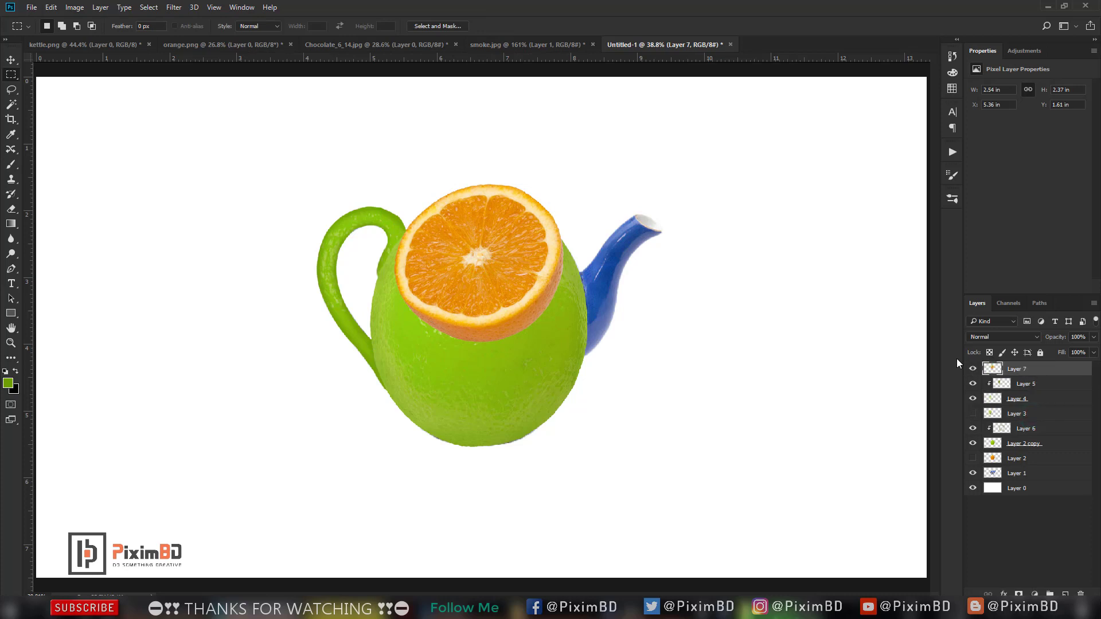
{"action": "key", "text": "ctrl+t"}
{"action": "scroll", "coordinate": [548, 254], "scroll_direction": "up", "scroll_amount": 2}
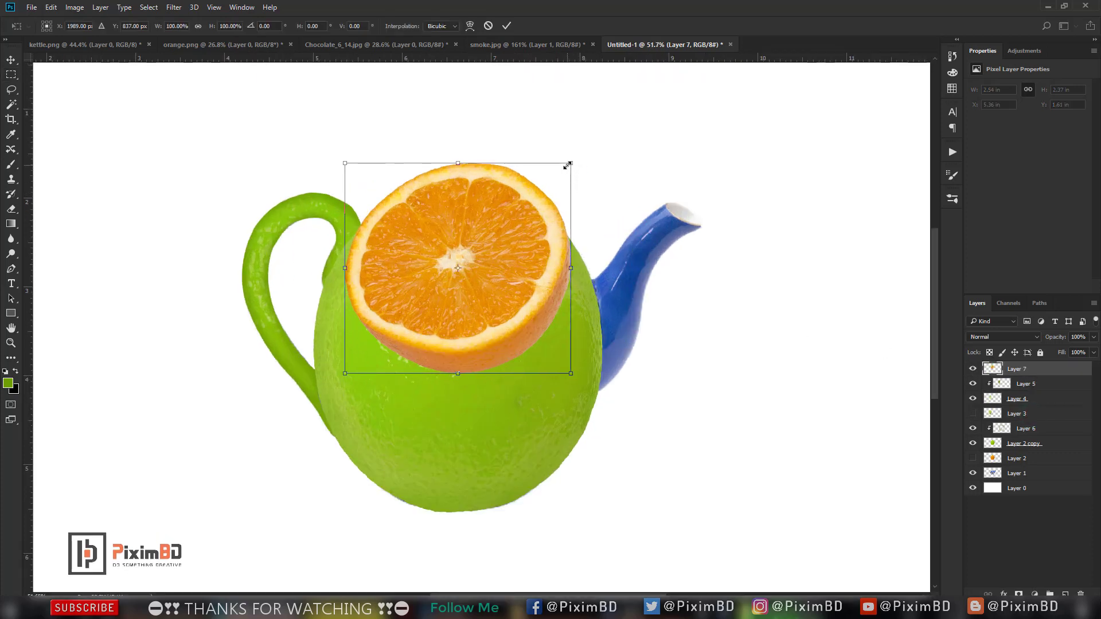
{"action": "left_click_drag", "start_coordinate": [571, 165], "coordinate": [584, 219]}
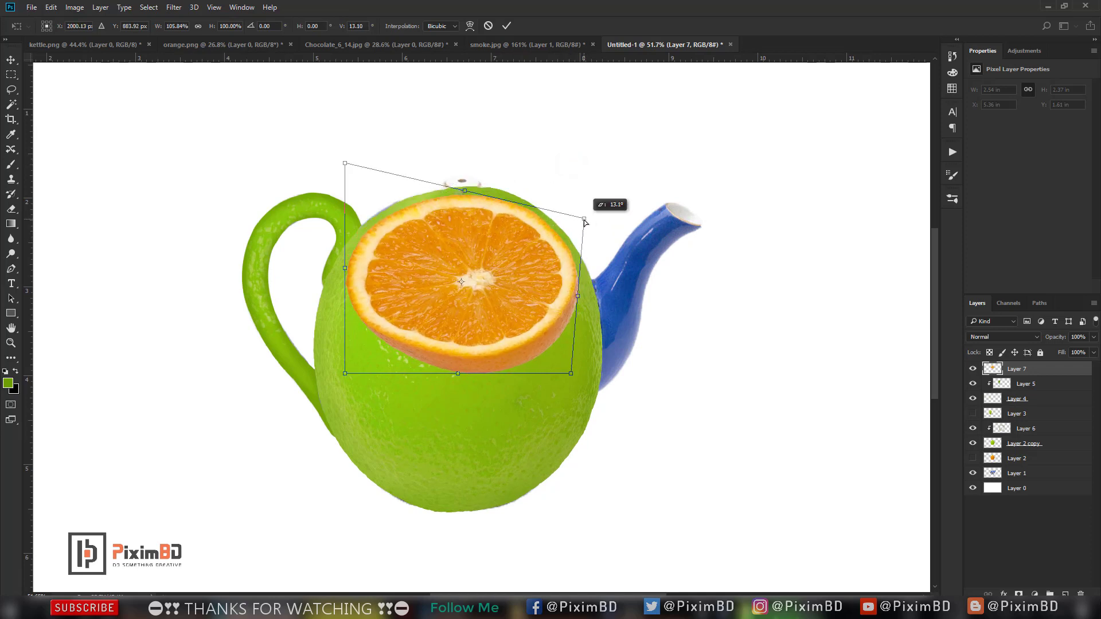
{"action": "left_click_drag", "start_coordinate": [458, 374], "coordinate": [451, 353]}
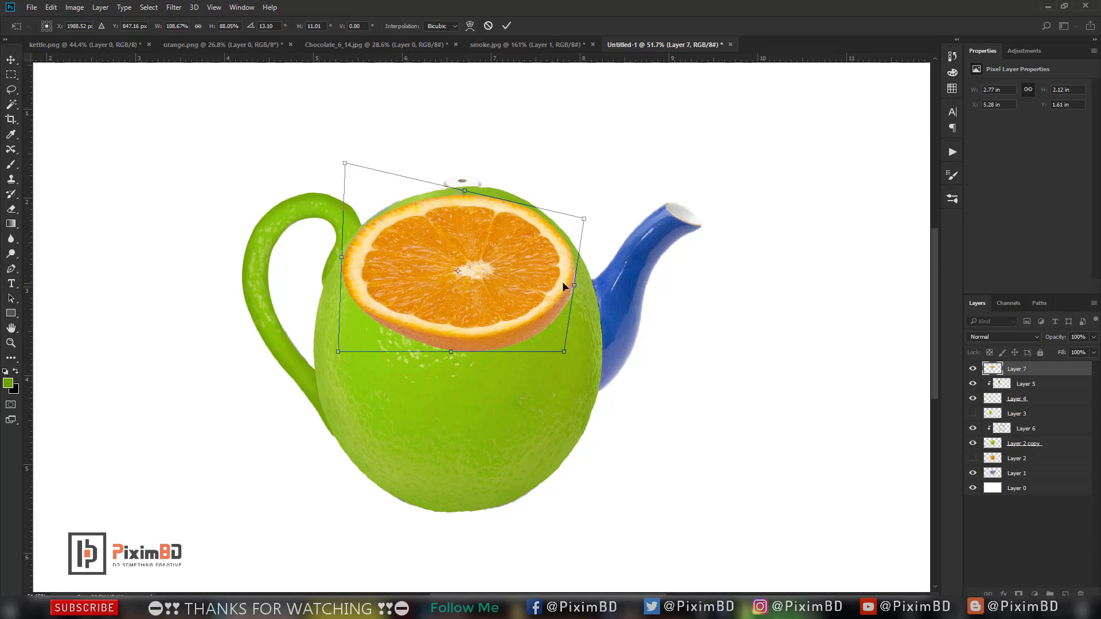
{"action": "left_click_drag", "start_coordinate": [575, 287], "coordinate": [608, 283]}
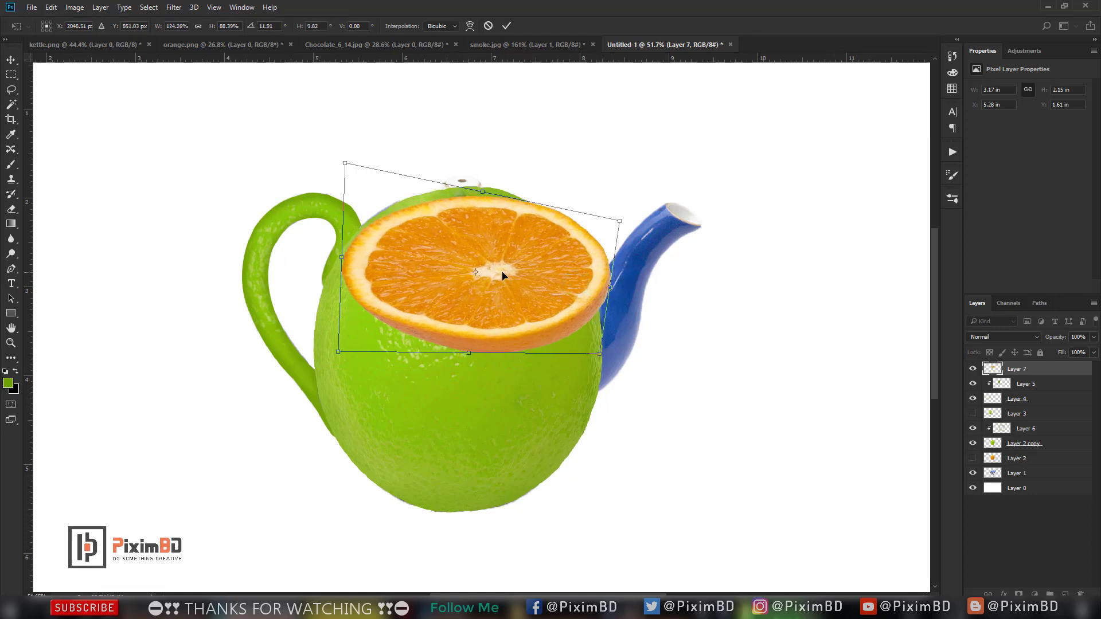
{"action": "left_click_drag", "start_coordinate": [493, 273], "coordinate": [478, 271]}
Step: Narrow, flatten and tilt the slice into a lid shape centred on the teapot
{"action": "left_click_drag", "start_coordinate": [324, 259], "coordinate": [368, 260]}
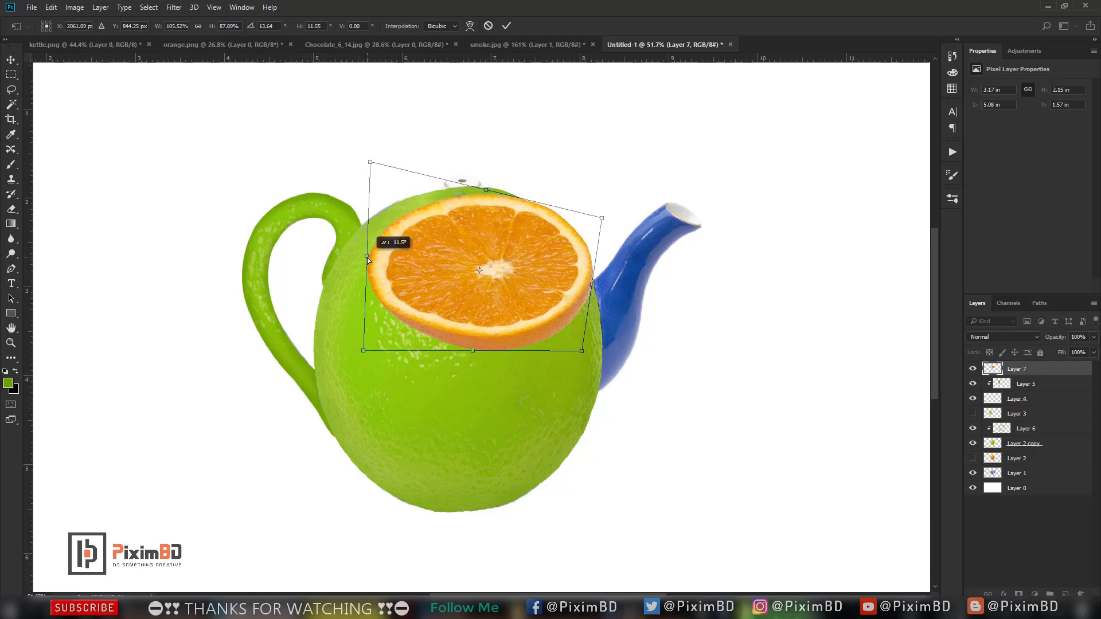
{"action": "left_click_drag", "start_coordinate": [516, 287], "coordinate": [495, 266]}
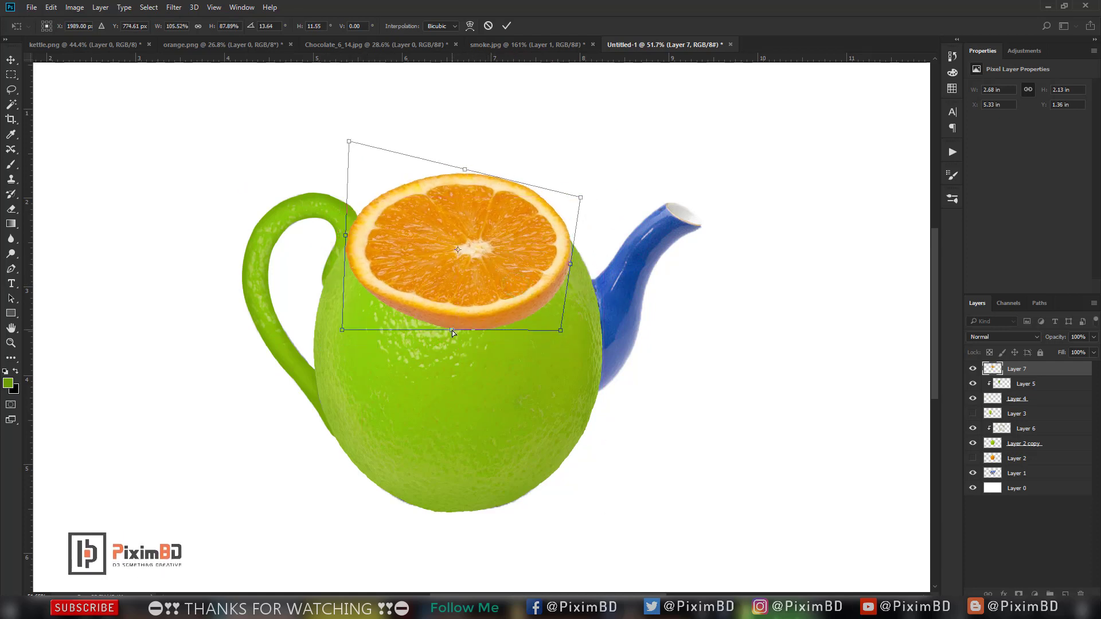
{"action": "left_click_drag", "start_coordinate": [452, 330], "coordinate": [458, 304]}
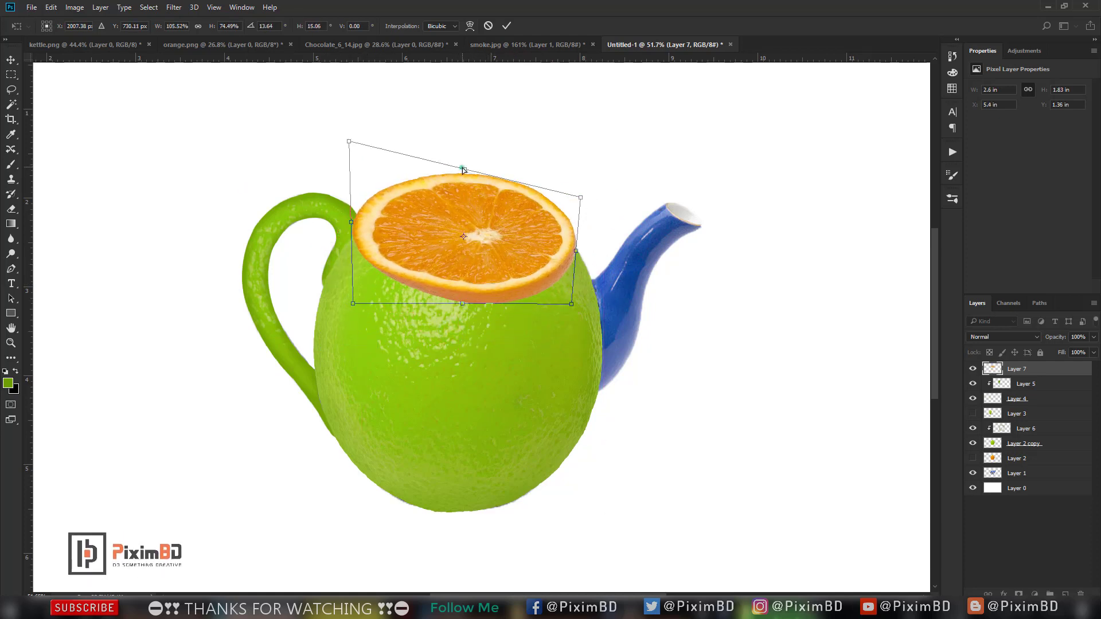
{"action": "left_click_drag", "start_coordinate": [464, 170], "coordinate": [468, 183]}
{"action": "left_click_drag", "start_coordinate": [351, 151], "coordinate": [364, 169]}
{"action": "left_click_drag", "start_coordinate": [505, 253], "coordinate": [505, 253]}
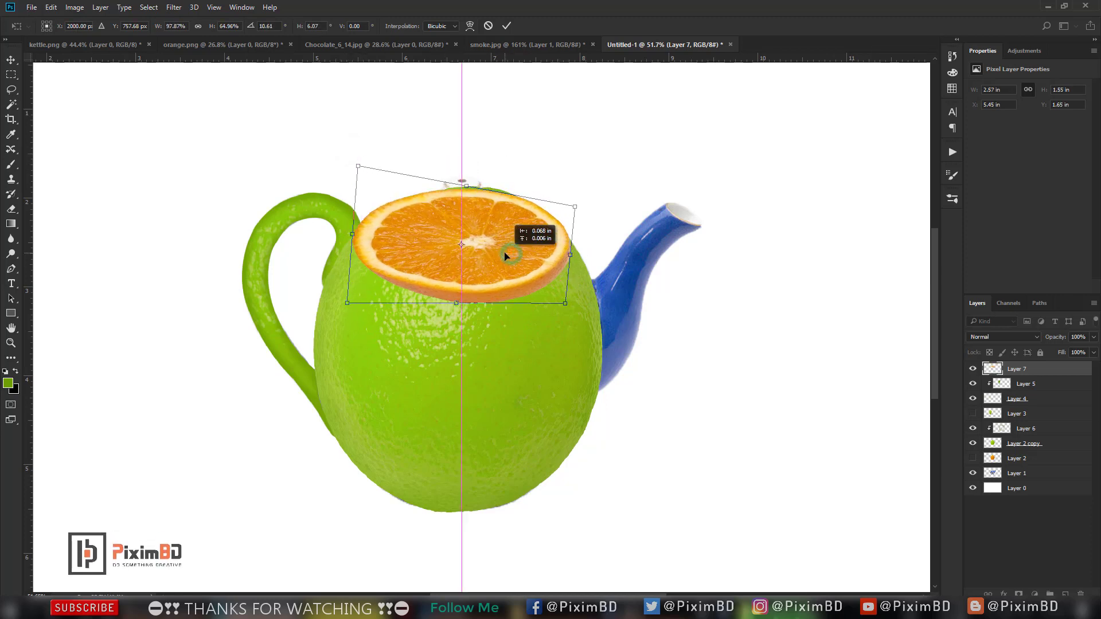
{"action": "key", "text": "Return"}
Step: Recolour the slice with Hue/Saturation: Hue +28, Saturation -9, Lightness -16
{"action": "key", "text": "m"}
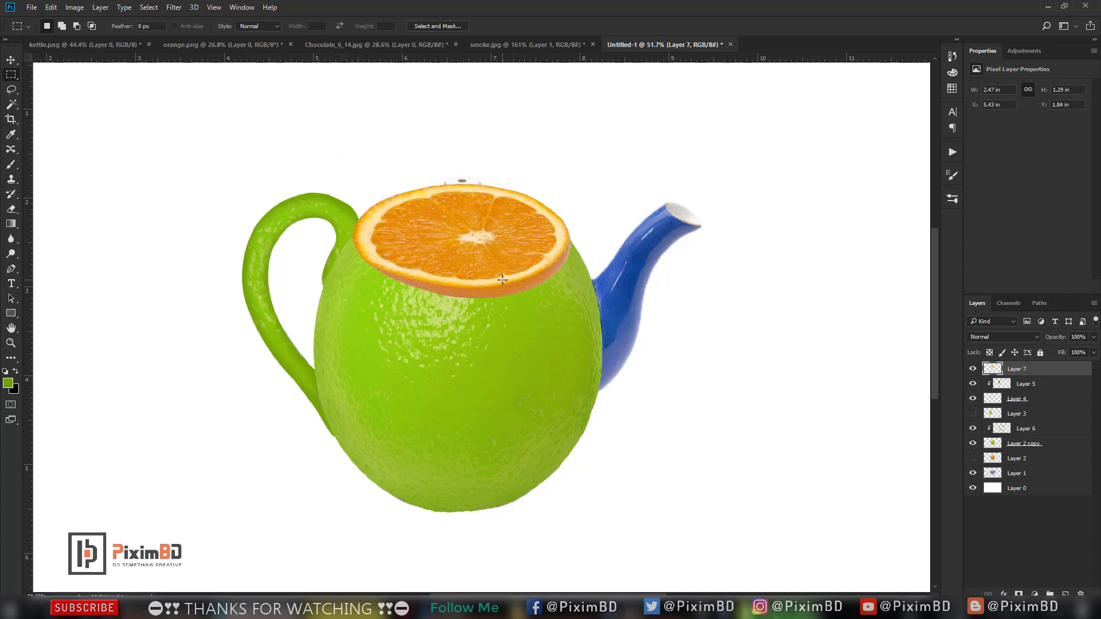
{"action": "scroll", "coordinate": [502, 279], "scroll_direction": "up", "scroll_amount": 2}
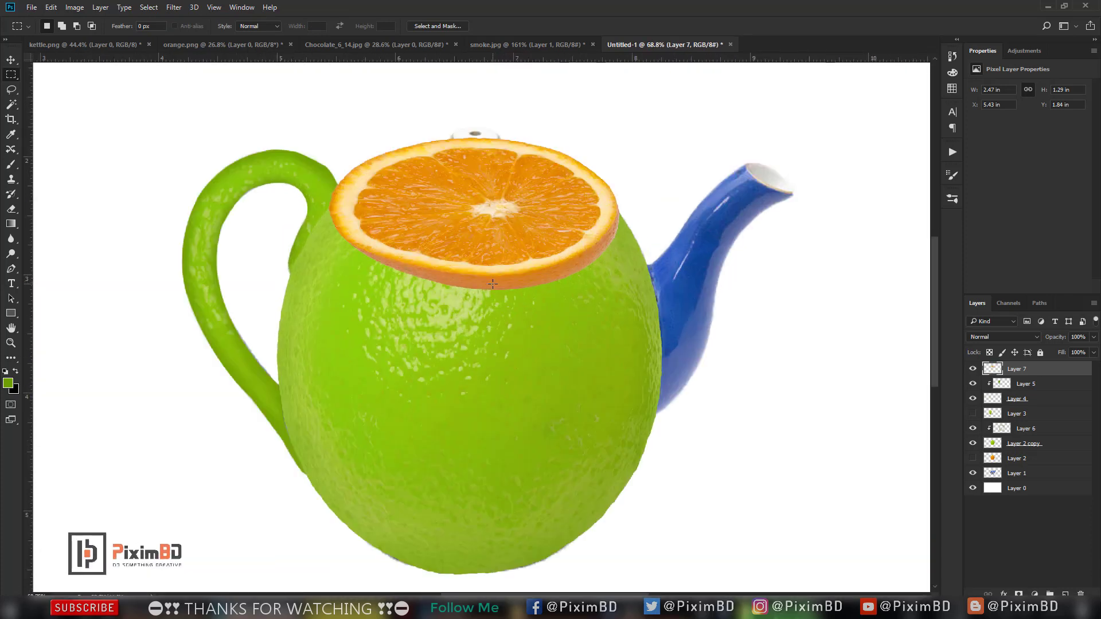
{"action": "left_click", "coordinate": [67, 8]}
{"action": "mouse_move", "coordinate": [129, 36]}
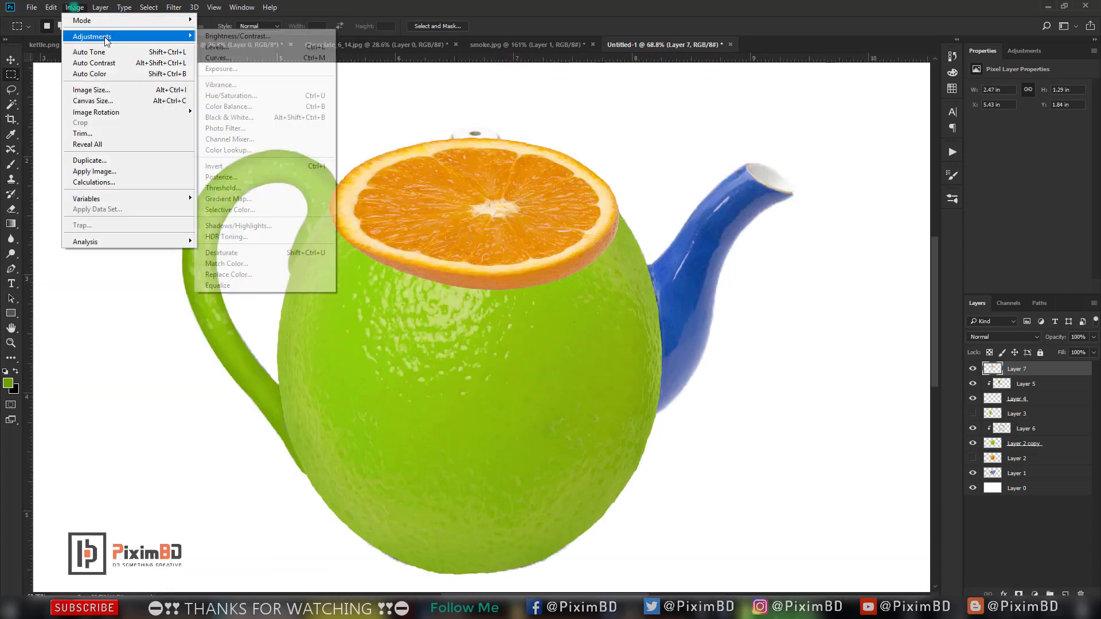
{"action": "left_click", "coordinate": [273, 93]}
{"action": "left_click_drag", "start_coordinate": [797, 196], "coordinate": [811, 196]}
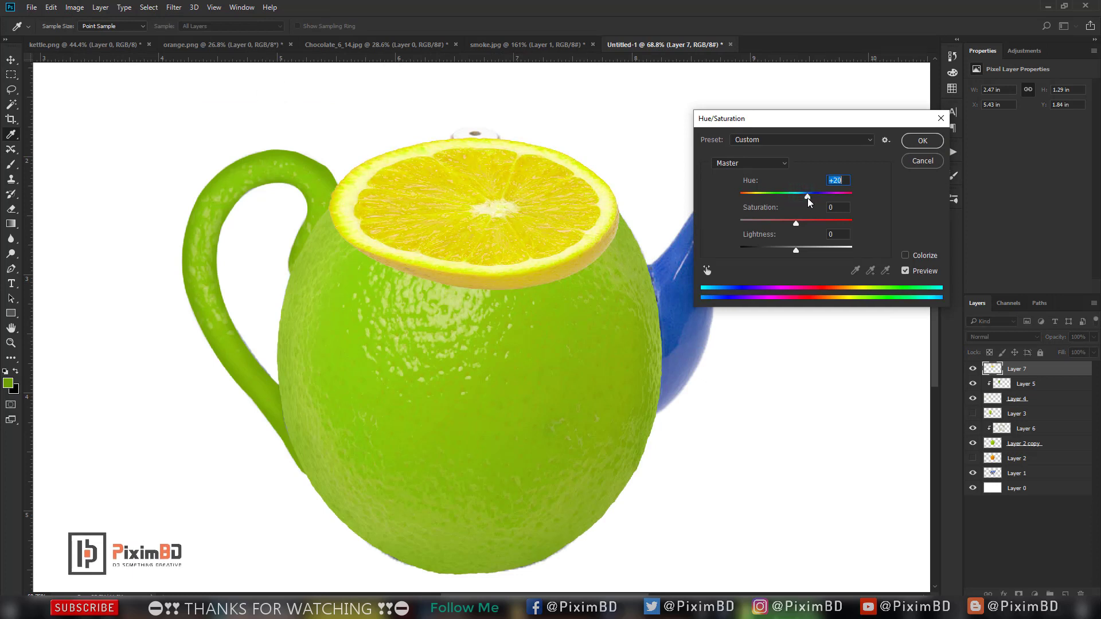
{"action": "left_click_drag", "start_coordinate": [809, 198], "coordinate": [811, 199]}
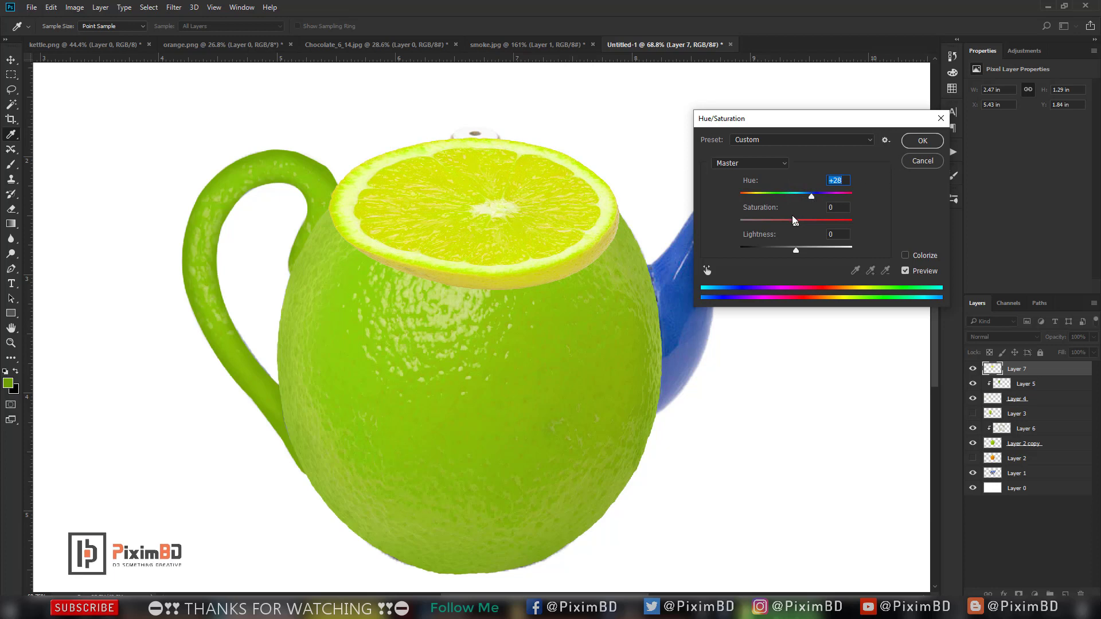
{"action": "left_click", "coordinate": [791, 219]}
{"action": "left_click", "coordinate": [787, 248]}
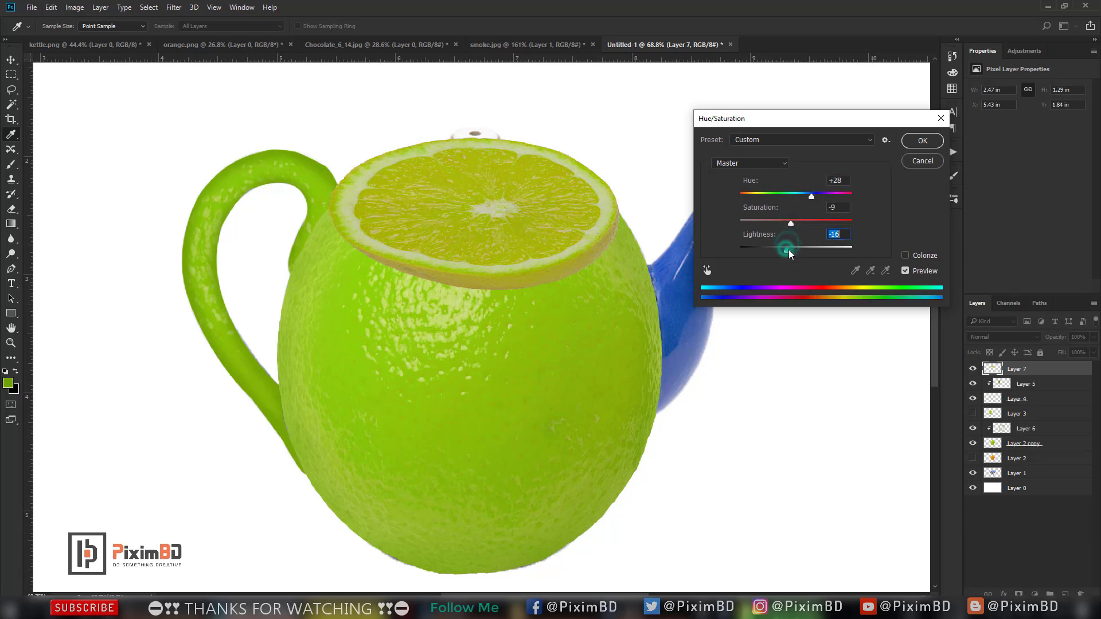
Step: Apply the colour change, then lower and squash the lime slice vertically
{"action": "left_click", "coordinate": [919, 143]}
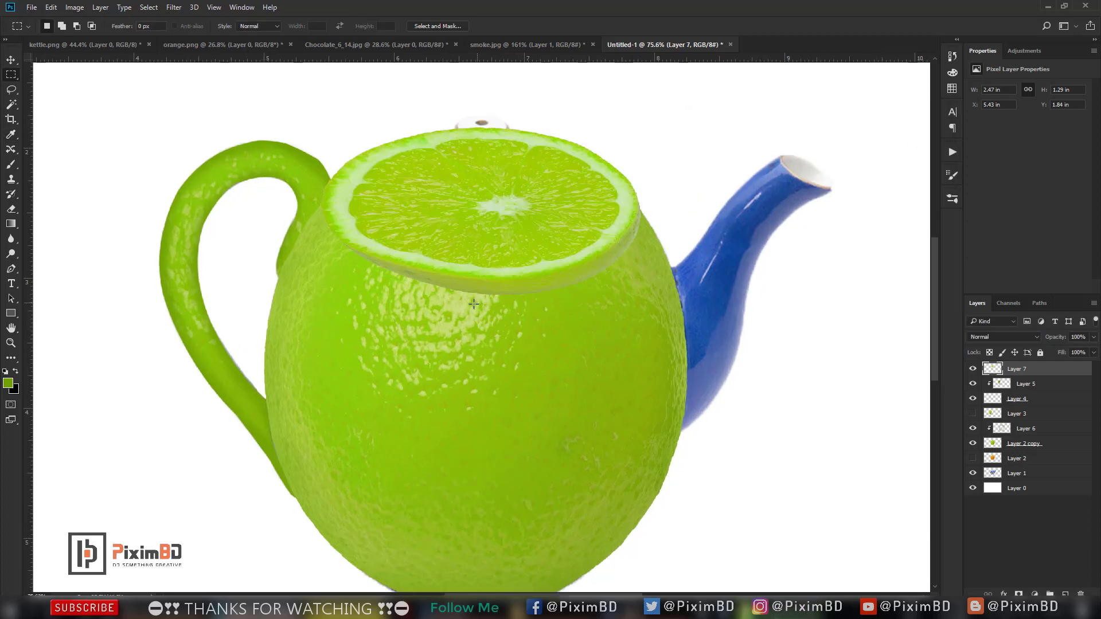
{"action": "key", "text": "ctrl+t"}
{"action": "left_click_drag", "start_coordinate": [598, 198], "coordinate": [607, 203]}
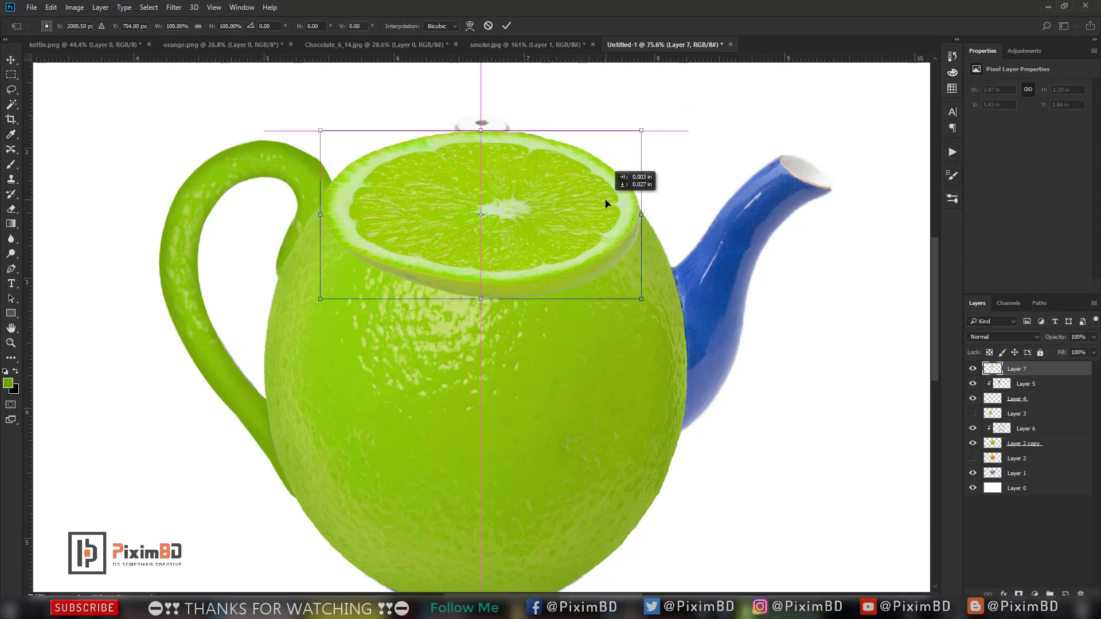
{"action": "left_click_drag", "start_coordinate": [606, 206], "coordinate": [605, 209]}
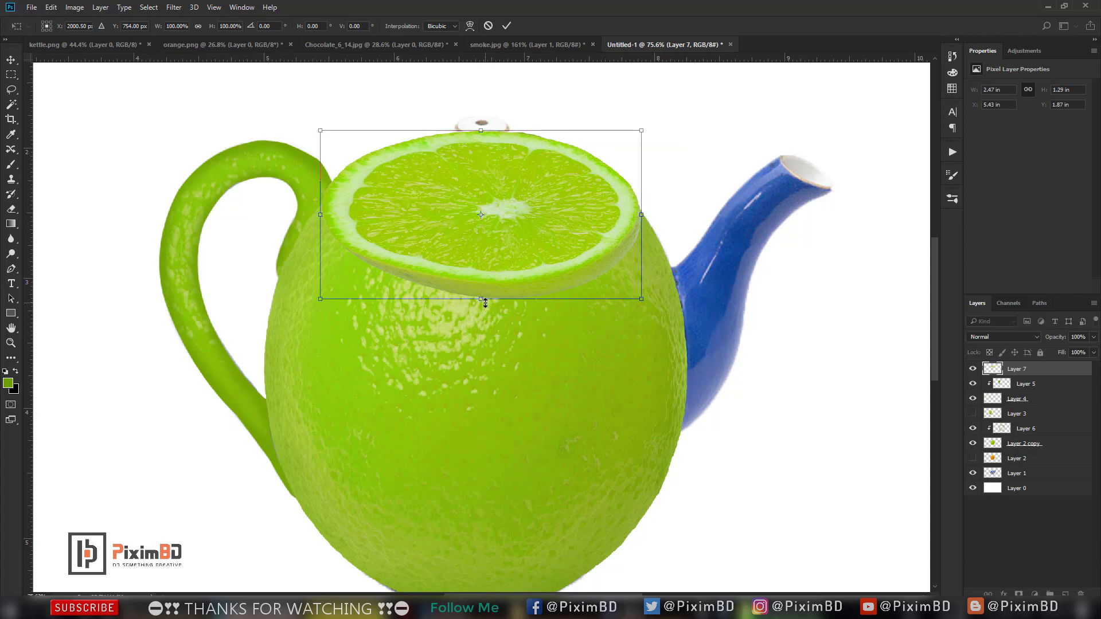
{"action": "left_click_drag", "start_coordinate": [485, 303], "coordinate": [475, 284]}
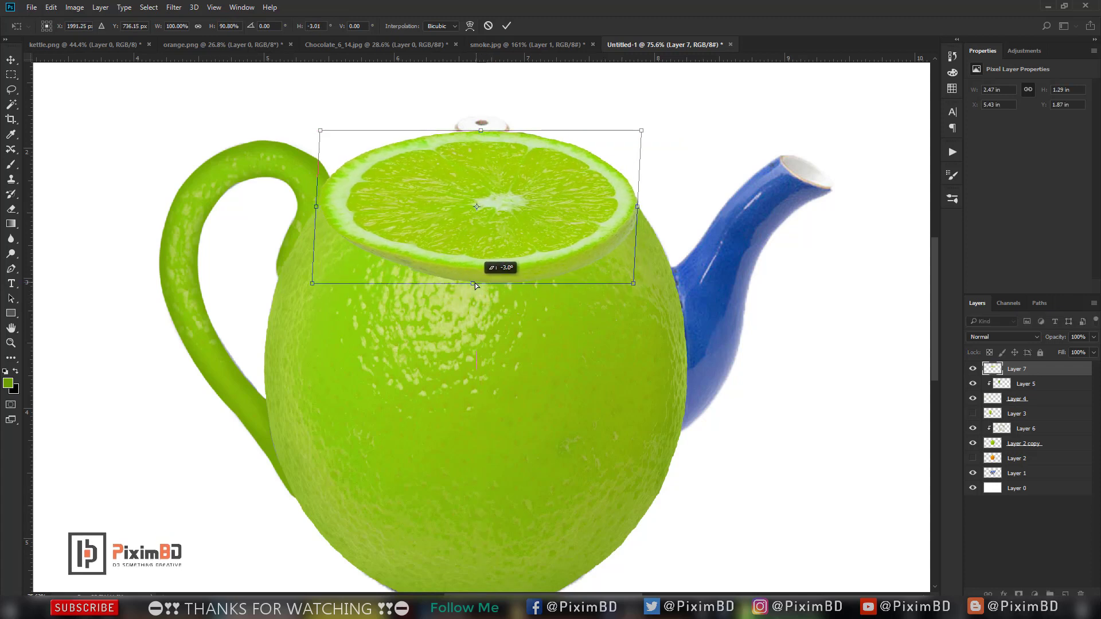
{"action": "key", "text": "Return"}
Step: Add a layer mask to the slice and erase the light rim along its lower edge
{"action": "left_click", "coordinate": [1020, 594]}
{"action": "key", "text": "e"}
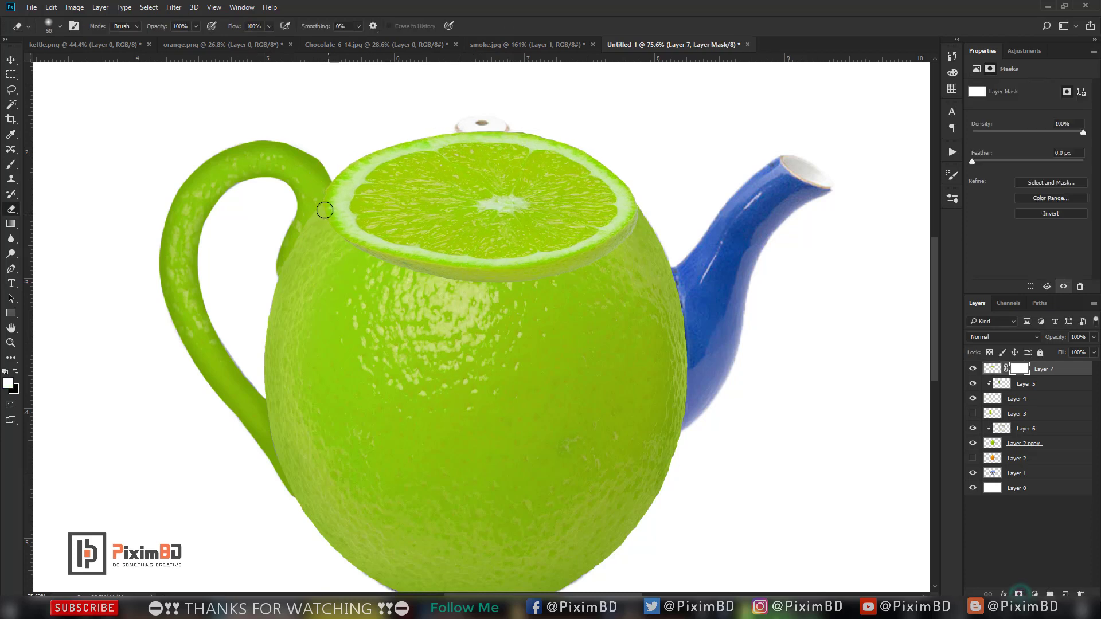
{"action": "left_click_drag", "start_coordinate": [380, 261], "coordinate": [434, 275]}
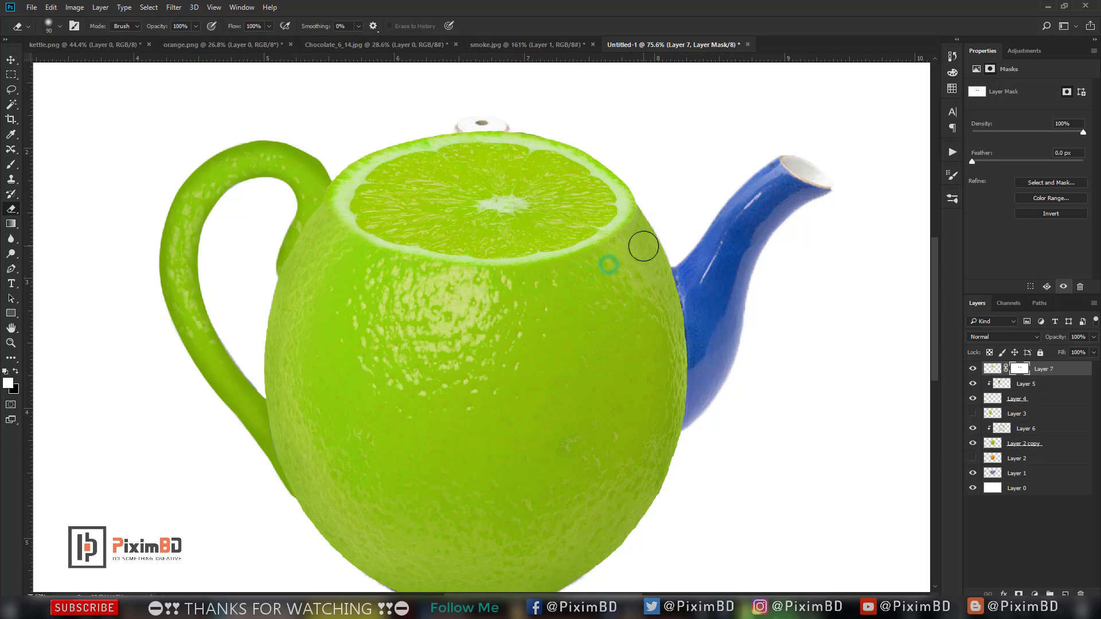
{"action": "scroll", "coordinate": [642, 195], "scroll_direction": "down", "scroll_amount": 2}
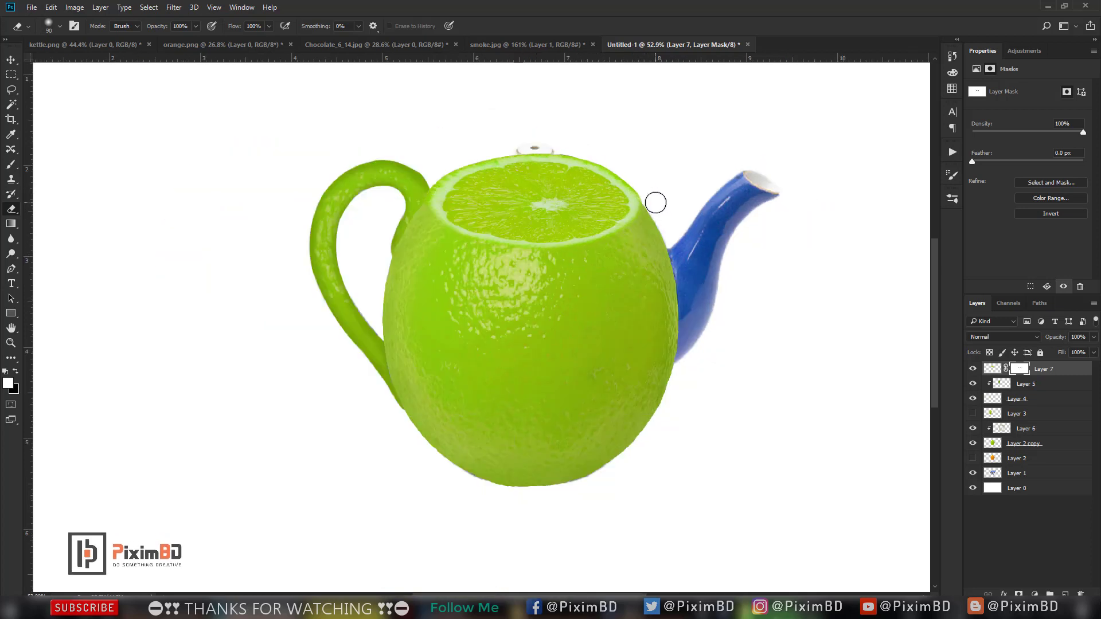
{"action": "scroll", "coordinate": [645, 204], "scroll_direction": "down", "scroll_amount": 4}
{"action": "scroll", "coordinate": [529, 275], "scroll_direction": "up", "scroll_amount": 4}
Step: Tilt and flatten the lime slice slightly so it sits on the body
{"action": "key", "text": "ctrl+t"}
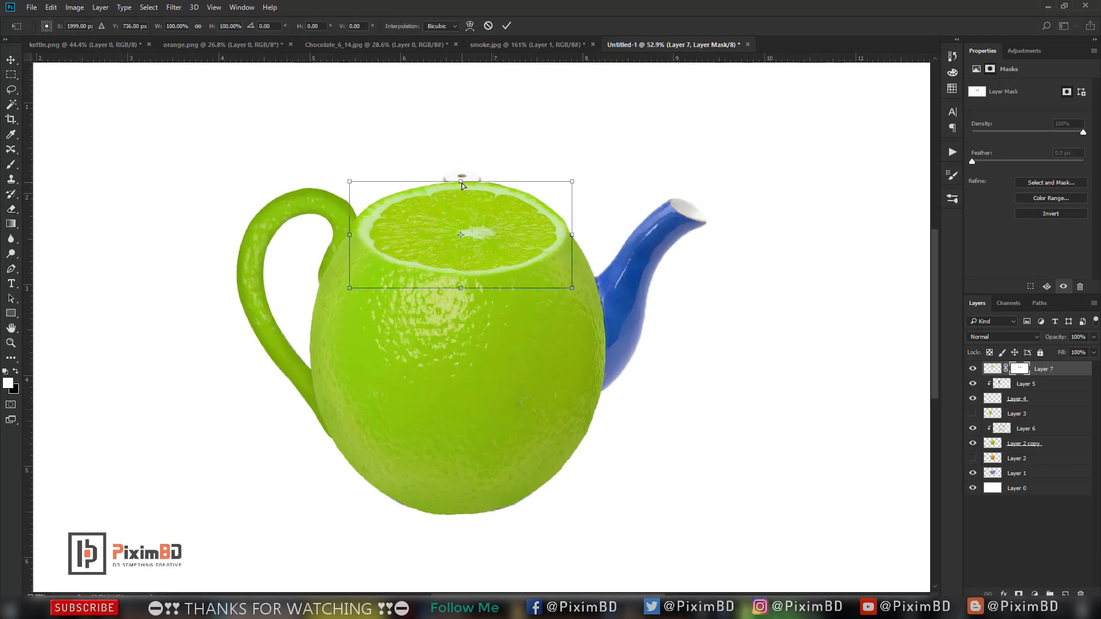
{"action": "left_click_drag", "start_coordinate": [460, 187], "coordinate": [464, 191]}
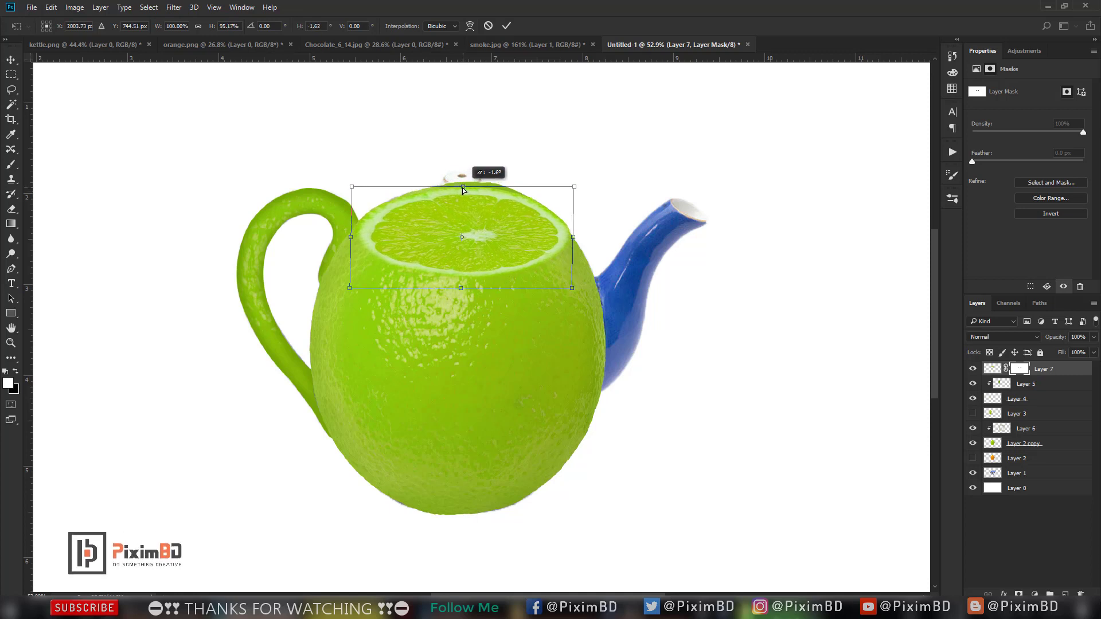
{"action": "key", "text": "Return"}
{"action": "key", "text": "e"}
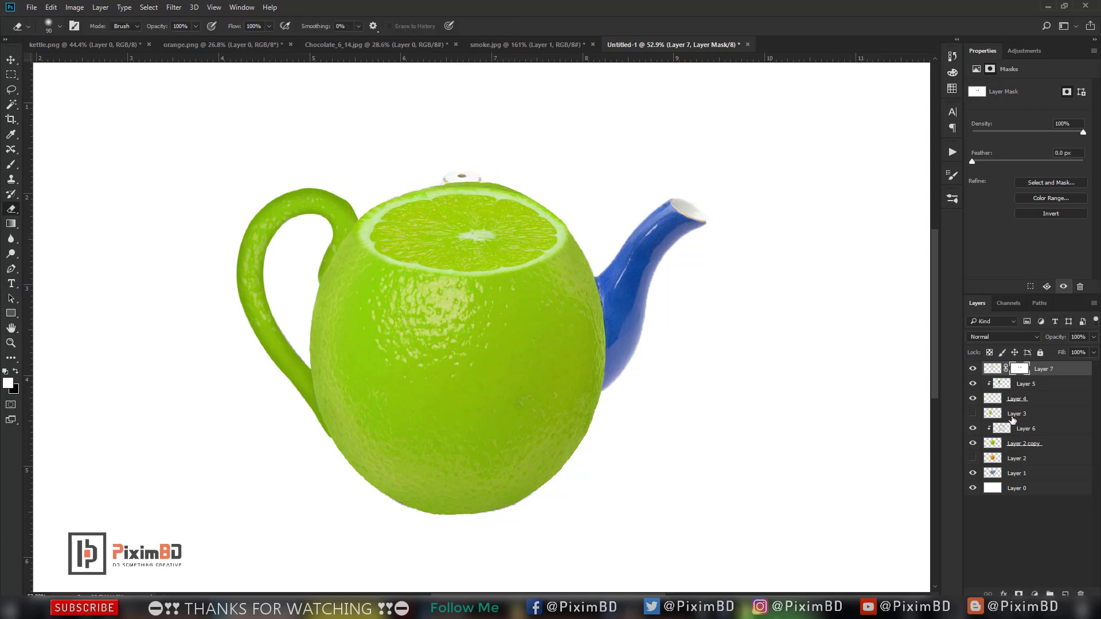
{"action": "left_click", "coordinate": [1015, 443]}
Step: Enlarge the eraser and erase the white lid knob on Layer 1 above the lime top
{"action": "key", "text": "bracketright"}
{"action": "key", "text": "bracketright"}
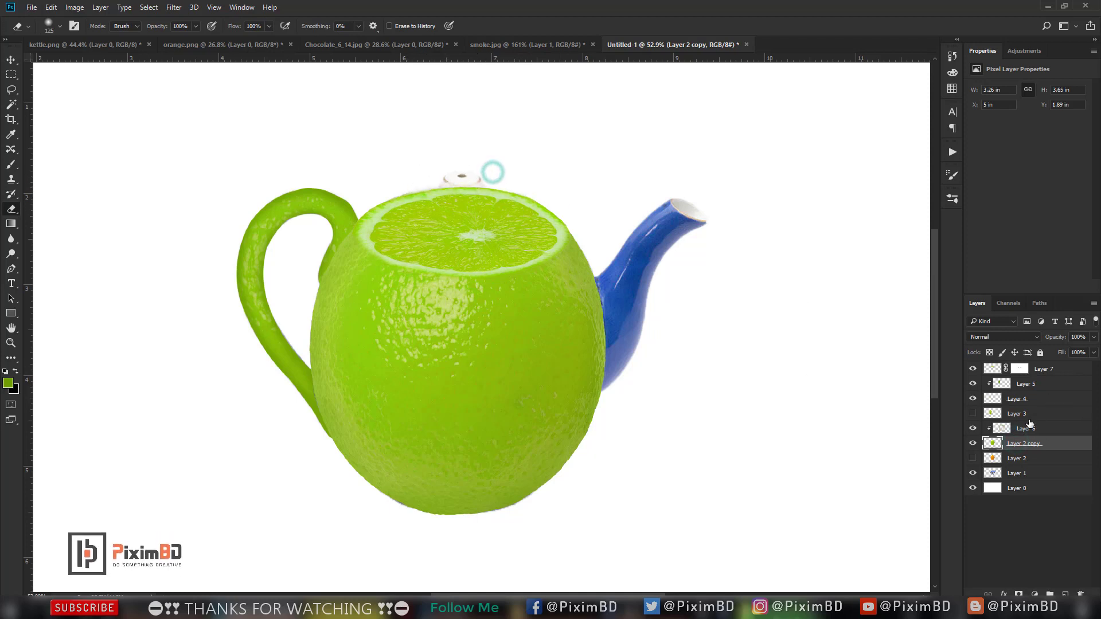
{"action": "left_click", "coordinate": [1025, 473]}
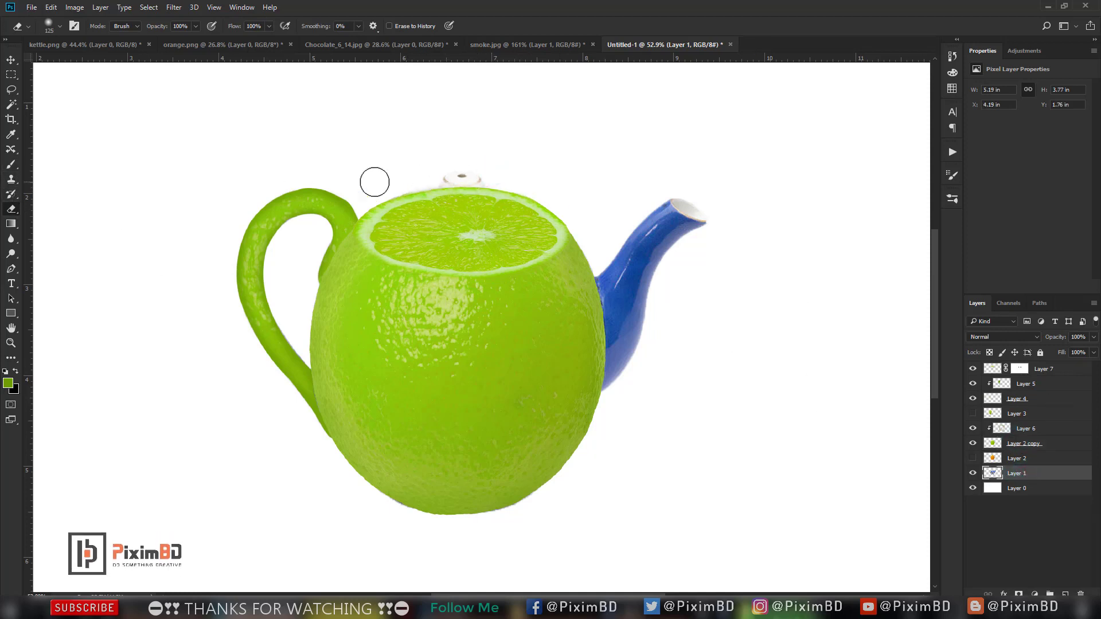
{"action": "left_click_drag", "start_coordinate": [499, 179], "coordinate": [430, 177]}
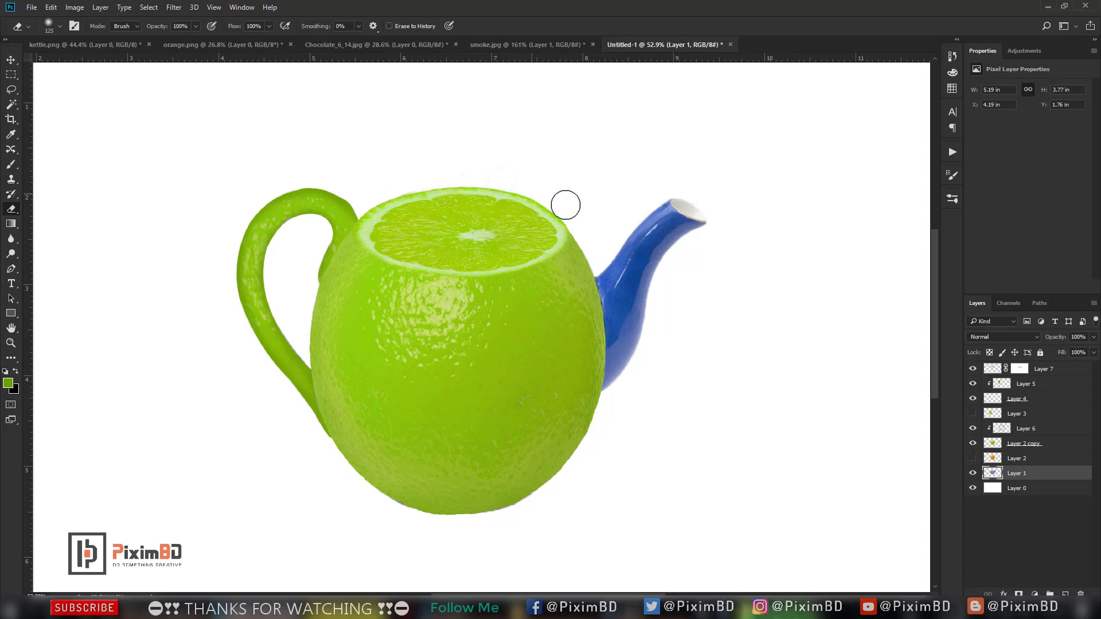
{"action": "scroll", "coordinate": [417, 196], "scroll_direction": "down", "scroll_amount": 1}
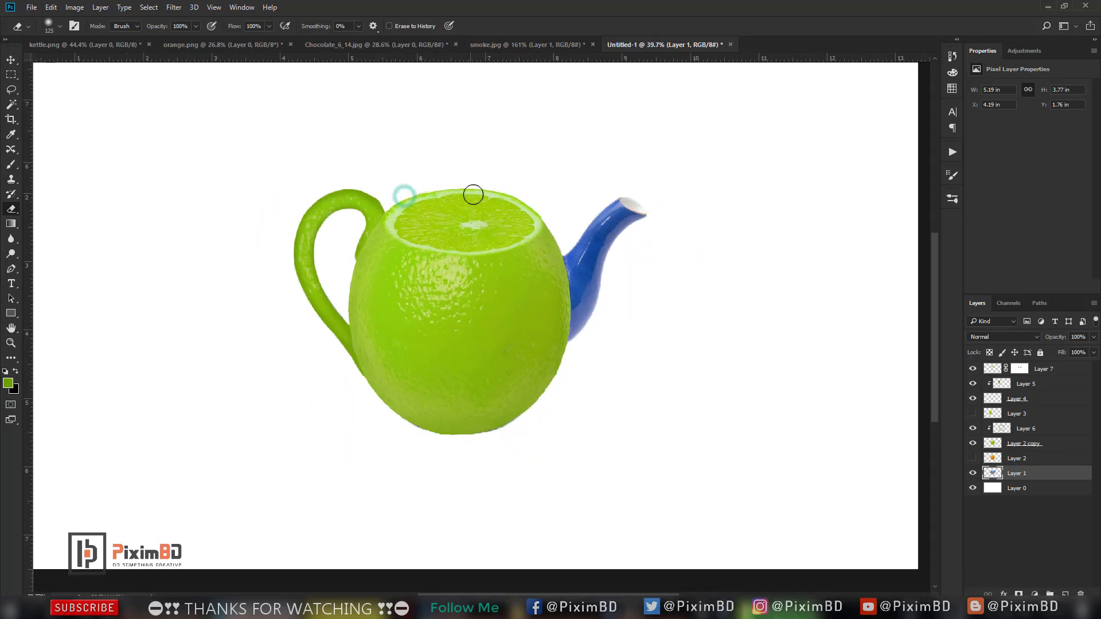
{"action": "scroll", "coordinate": [472, 192], "scroll_direction": "down", "scroll_amount": 3}
{"action": "scroll", "coordinate": [504, 197], "scroll_direction": "down", "scroll_amount": 2}
{"action": "scroll", "coordinate": [528, 261], "scroll_direction": "up", "scroll_amount": 5}
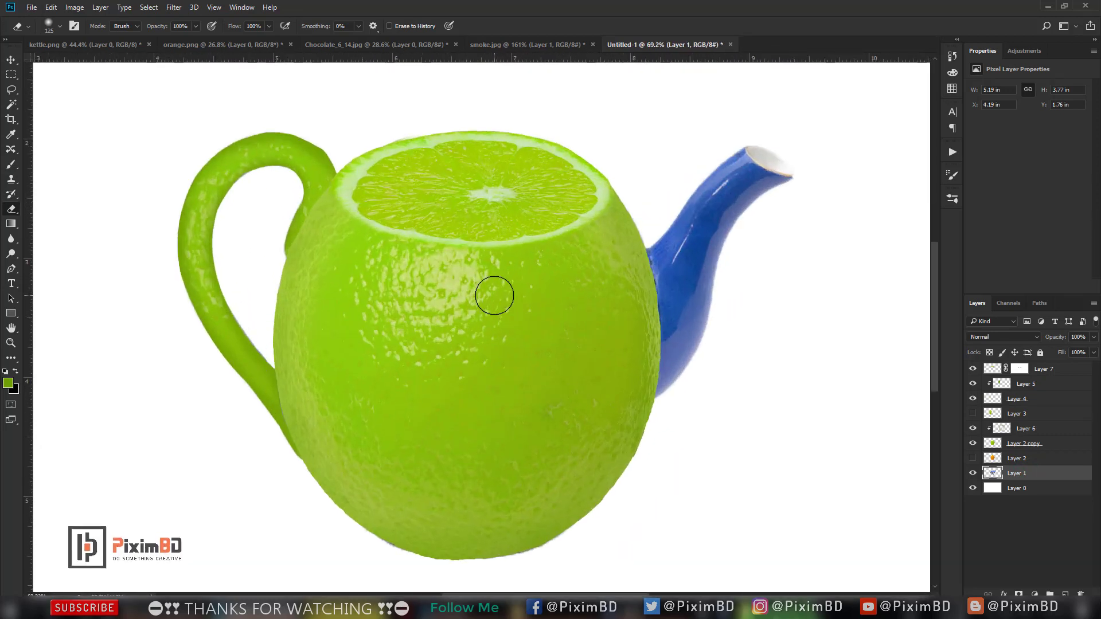
Step: In orange.png, trace a closed Pen path around the whole orange's stemmed top
{"action": "left_click", "coordinate": [205, 47]}
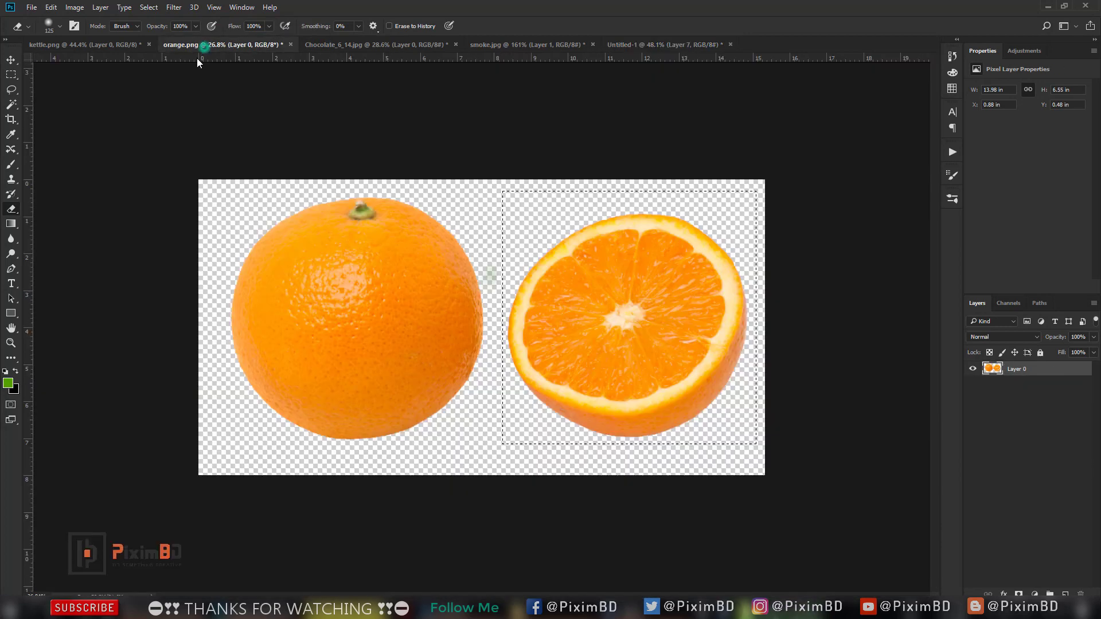
{"action": "left_click", "coordinate": [11, 74]}
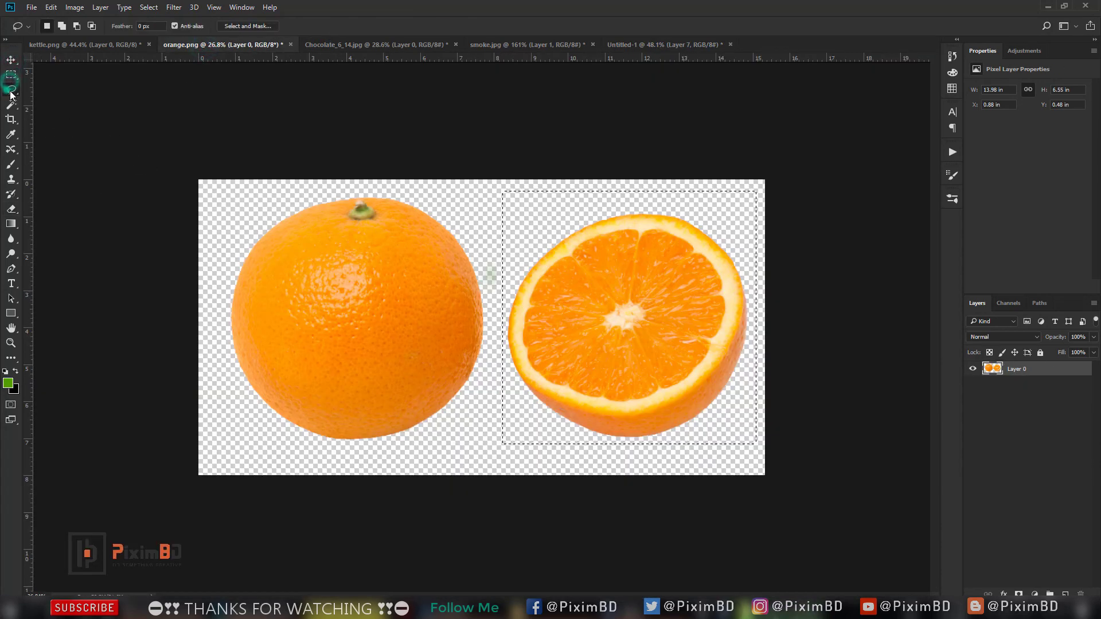
{"action": "left_click", "coordinate": [11, 267]}
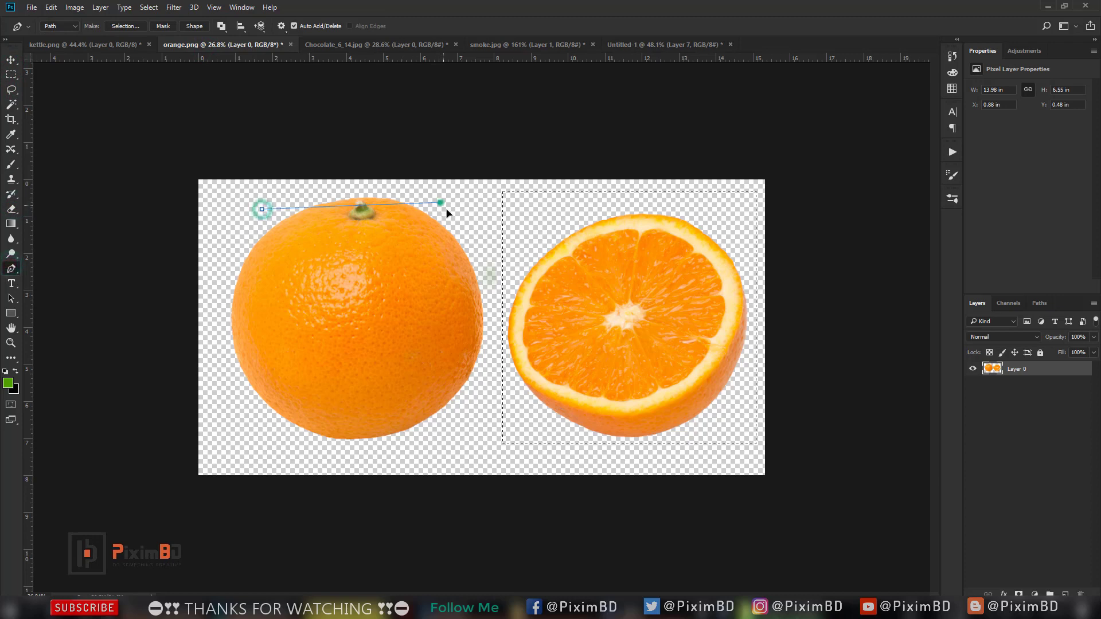
{"action": "left_click_drag", "start_coordinate": [440, 202], "coordinate": [479, 243]}
{"action": "left_click", "coordinate": [477, 260]}
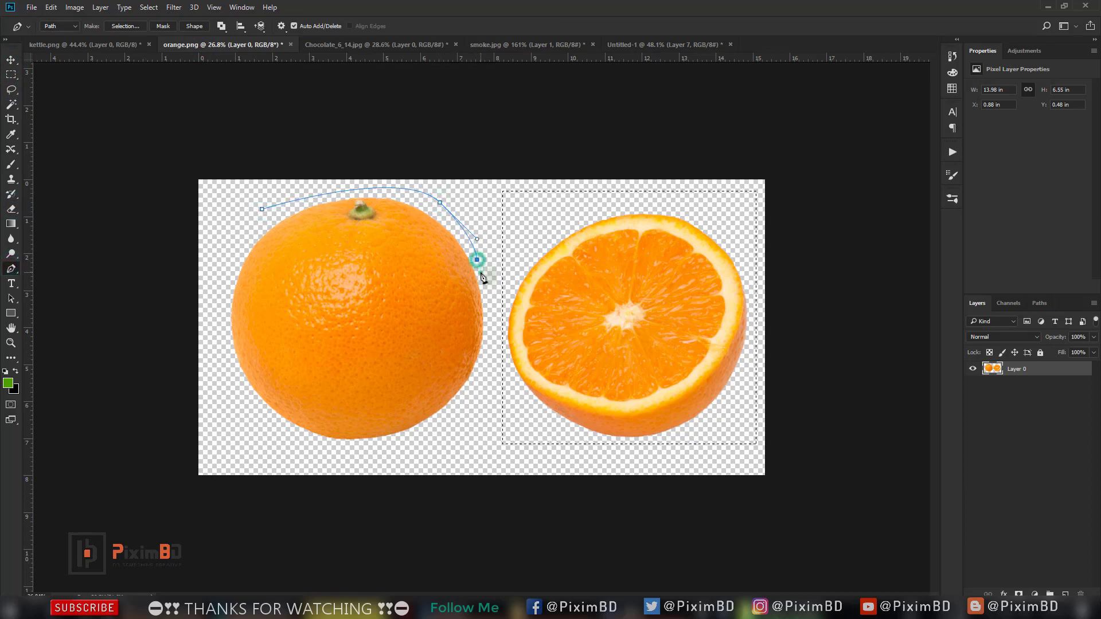
{"action": "left_click_drag", "start_coordinate": [240, 261], "coordinate": [131, 154]}
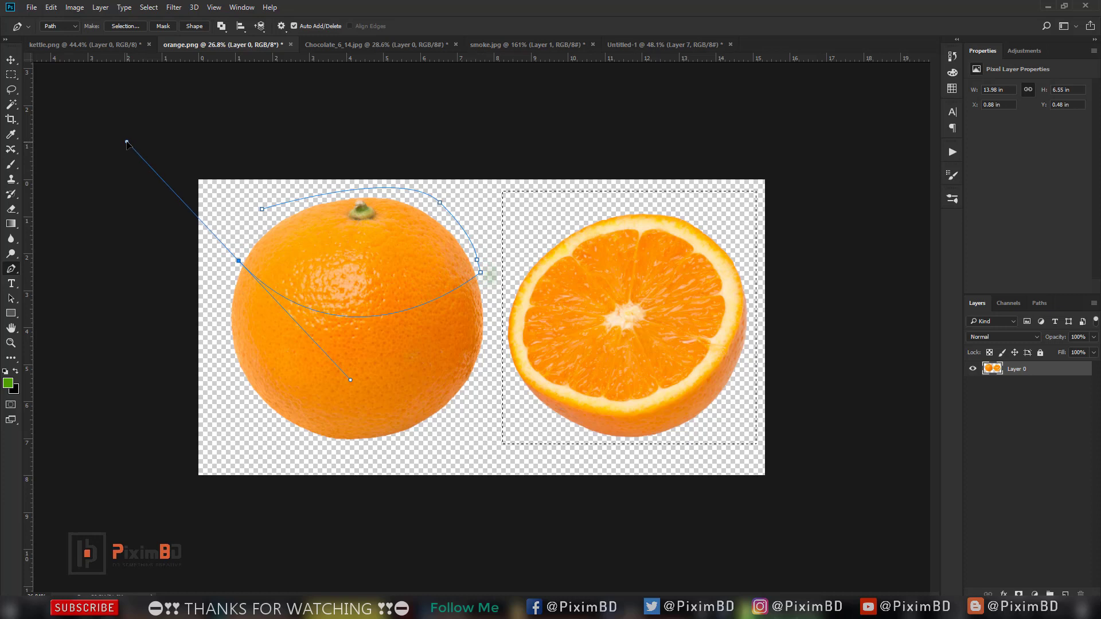
{"action": "left_click", "coordinate": [262, 209]}
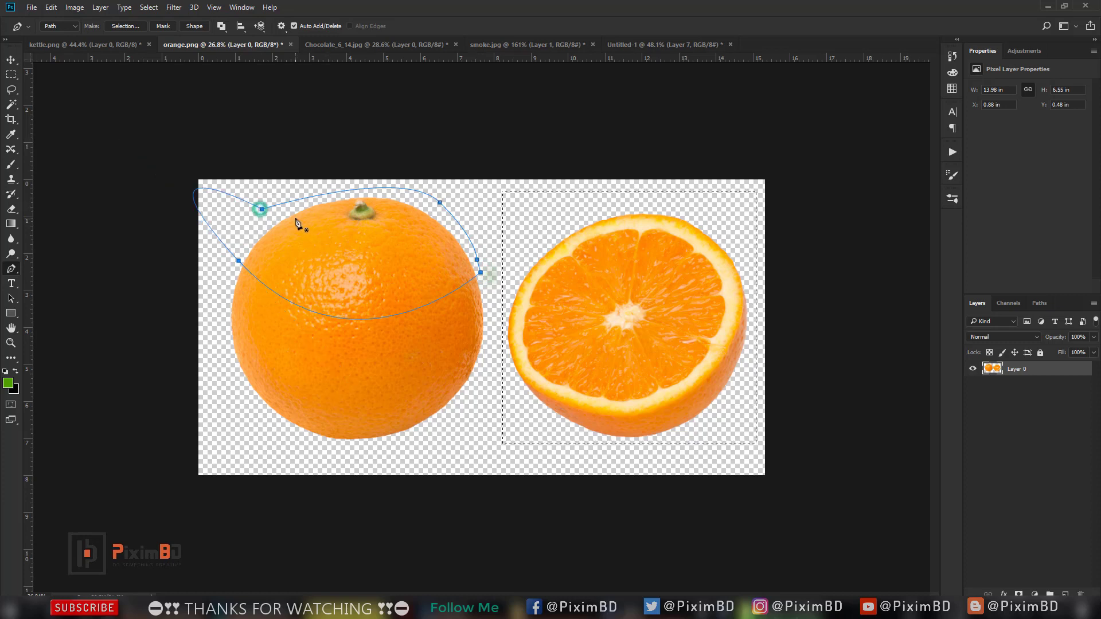
Step: Convert the path to a selection and copy the cap onto its own layer
{"action": "right_click", "coordinate": [296, 220]}
{"action": "left_click", "coordinate": [358, 274]}
{"action": "left_click", "coordinate": [618, 180]}
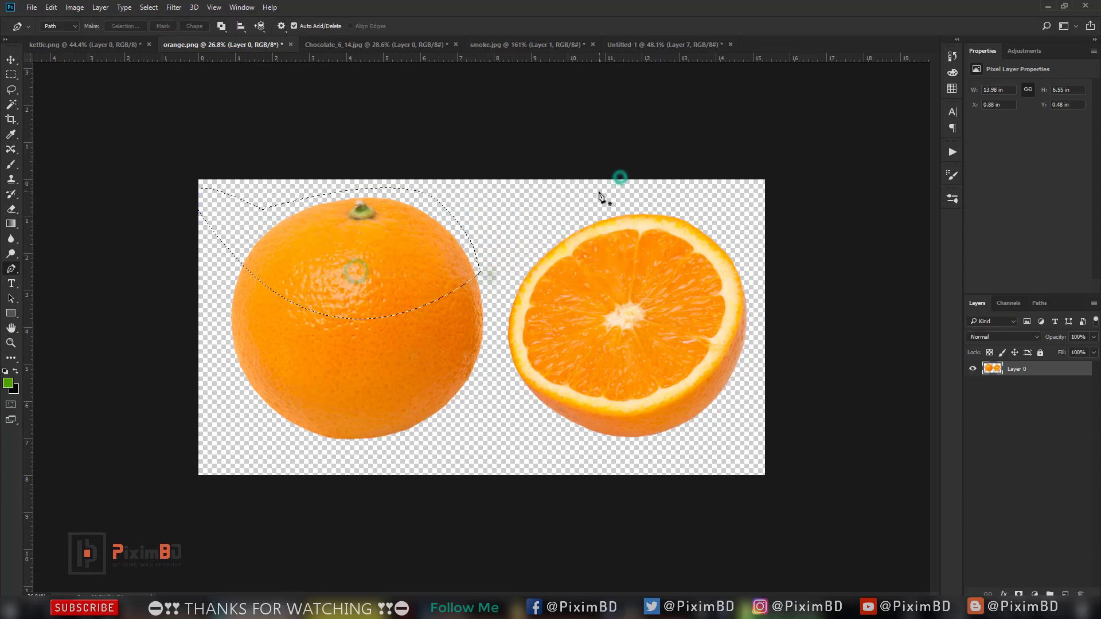
{"action": "key", "text": "ctrl+j"}
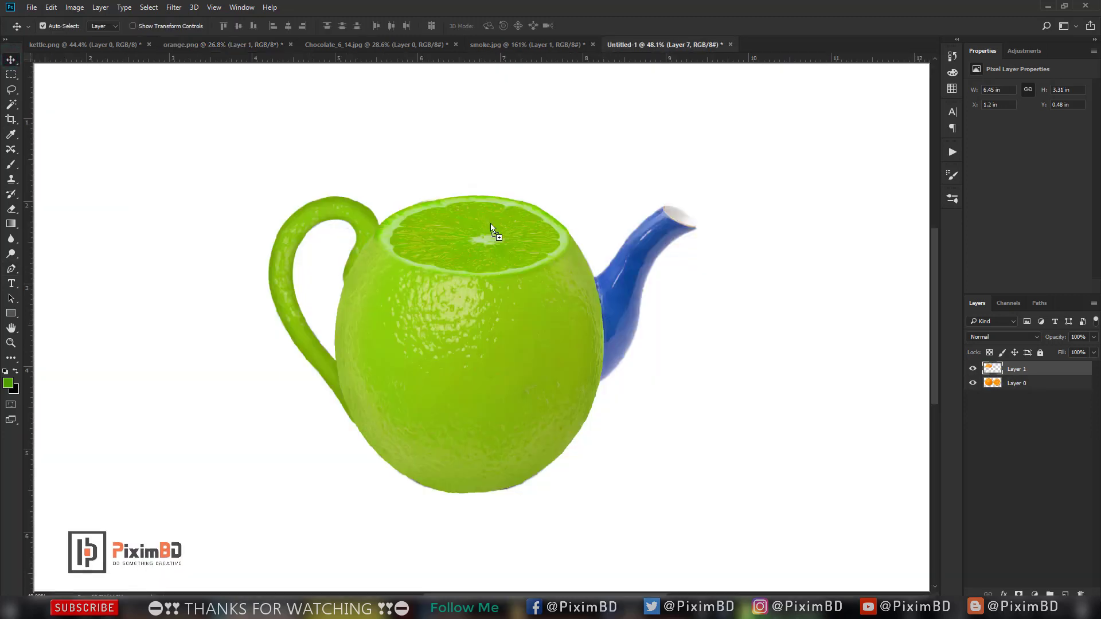
Step: Bring the orange cap into the teapot document, shrink it to lid size and tilt it about 9 degrees
{"action": "left_click_drag", "start_coordinate": [491, 222], "coordinate": [484, 226]}
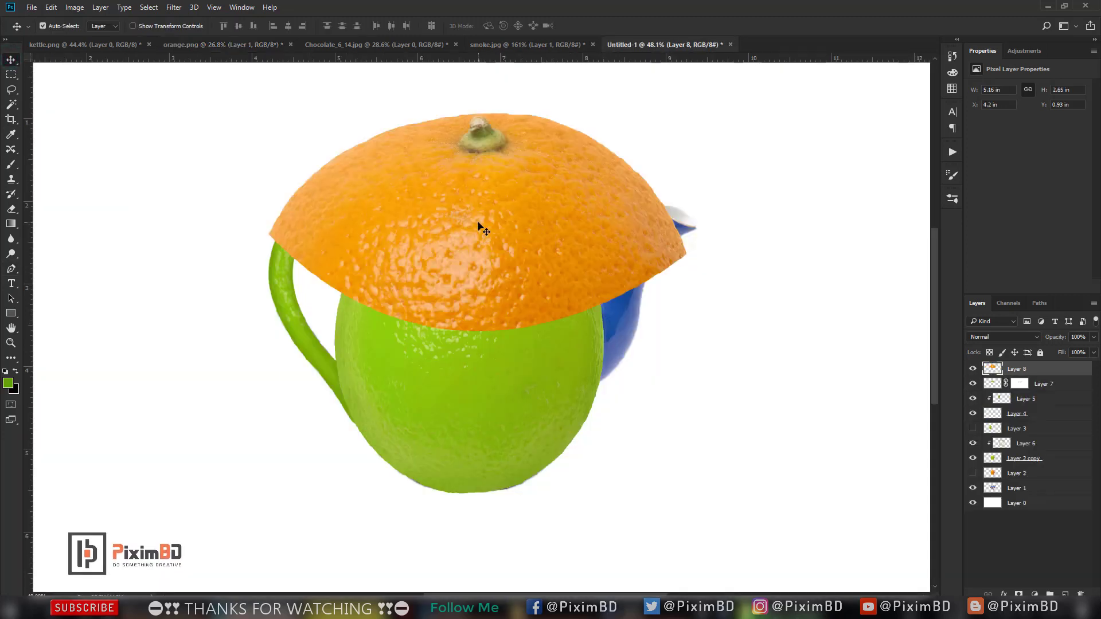
{"action": "key", "text": "ctrl+t"}
{"action": "mouse_move", "coordinate": [695, 113]}
{"action": "left_mouse_down"}
{"action": "mouse_move", "coordinate": [573, 164]}
{"action": "mouse_move", "coordinate": [592, 158]}
{"action": "left_mouse_up"}
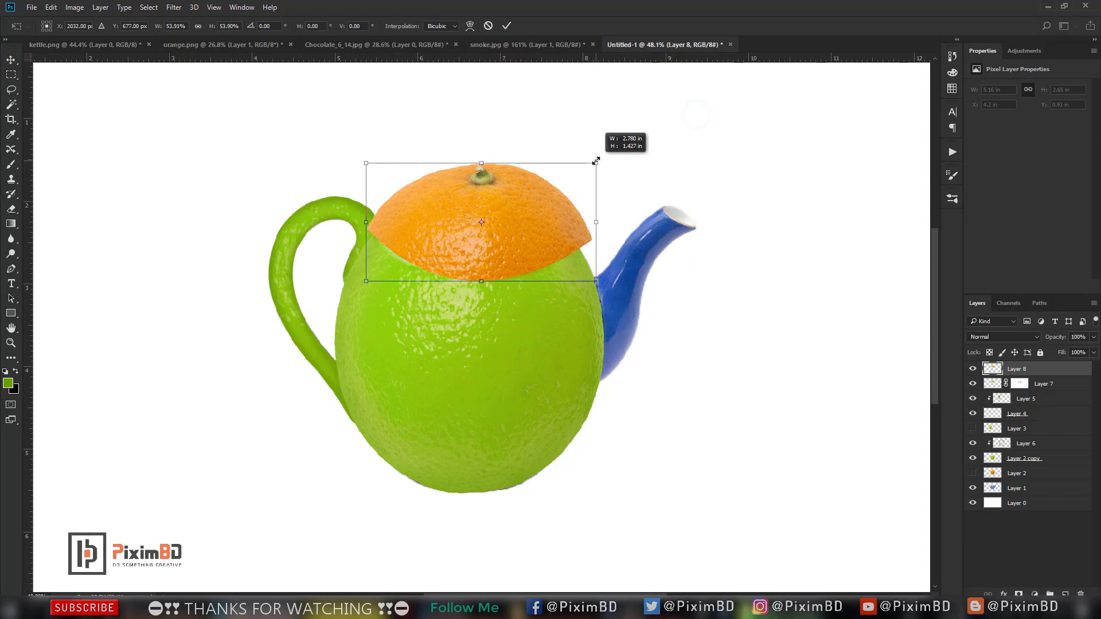
{"action": "left_click_drag", "start_coordinate": [526, 214], "coordinate": [552, 217]}
{"action": "left_click_drag", "start_coordinate": [664, 177], "coordinate": [665, 201]}
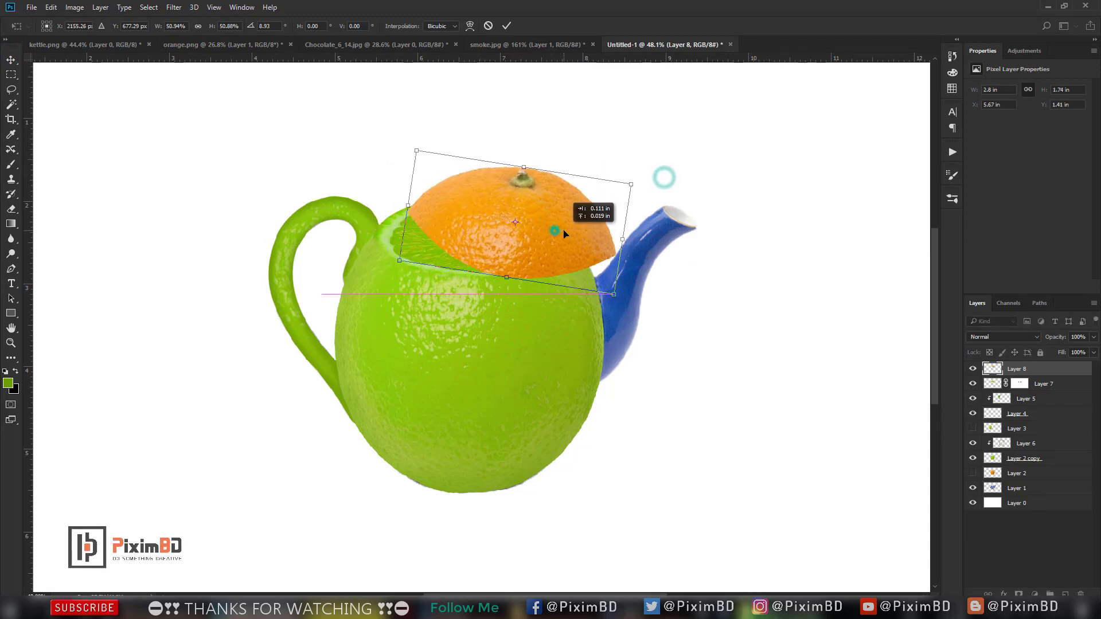
{"action": "key", "text": "Return"}
{"action": "scroll", "coordinate": [516, 240], "scroll_direction": "up", "scroll_amount": 2}
Step: Rotate and shift the cap to seat it as a lid on the teapot
{"action": "key", "text": "ctrl+t"}
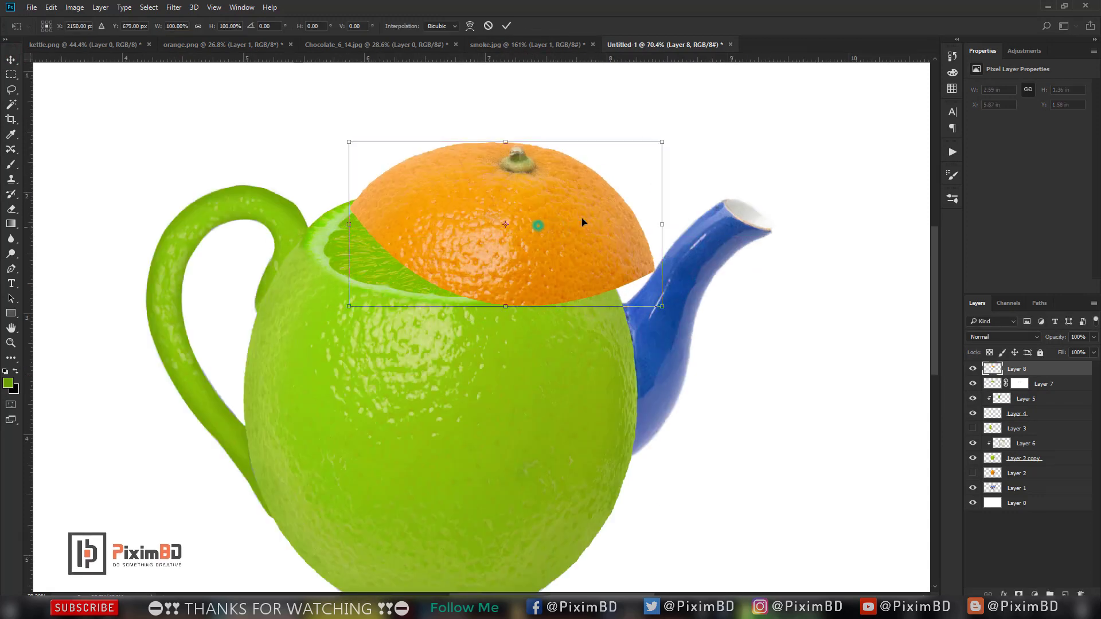
{"action": "left_click_drag", "start_coordinate": [687, 184], "coordinate": [552, 234]}
{"action": "double_click", "coordinate": [594, 211]}
{"action": "scroll", "coordinate": [523, 241], "scroll_direction": "down", "scroll_amount": 1}
{"action": "scroll", "coordinate": [523, 241], "scroll_direction": "up", "scroll_amount": 2}
{"action": "key", "text": "ctrl+t"}
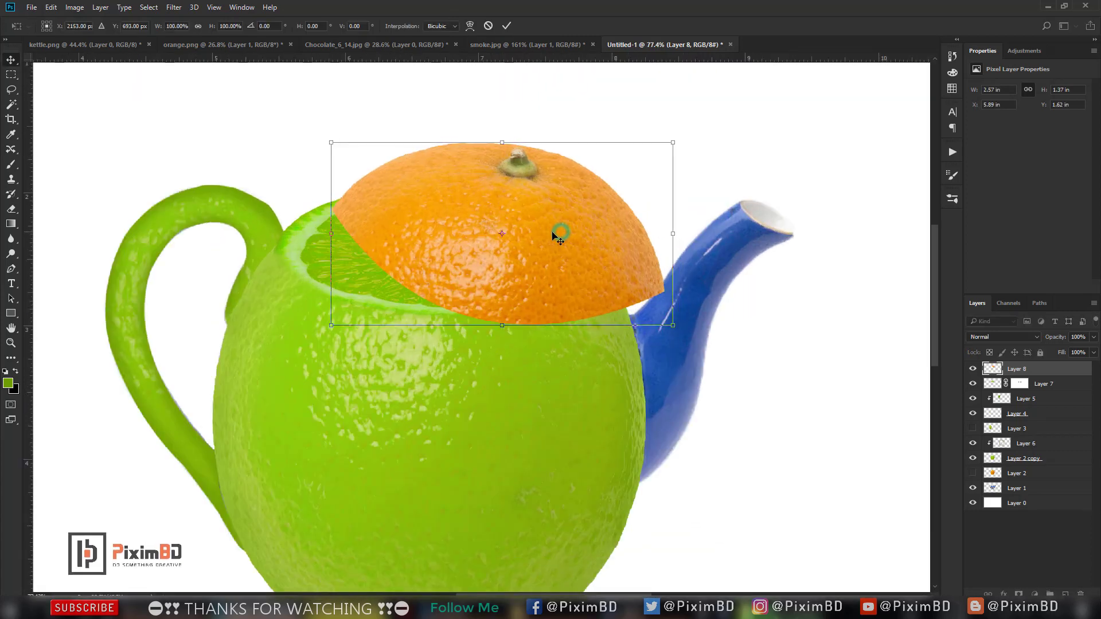
{"action": "key", "text": "Return"}
{"action": "scroll", "coordinate": [355, 258], "scroll_direction": "up", "scroll_amount": 1}
Step: With a small eraser, remove stray fringe pixels at the lid's left edge and beside the spout
{"action": "key", "text": "e"}
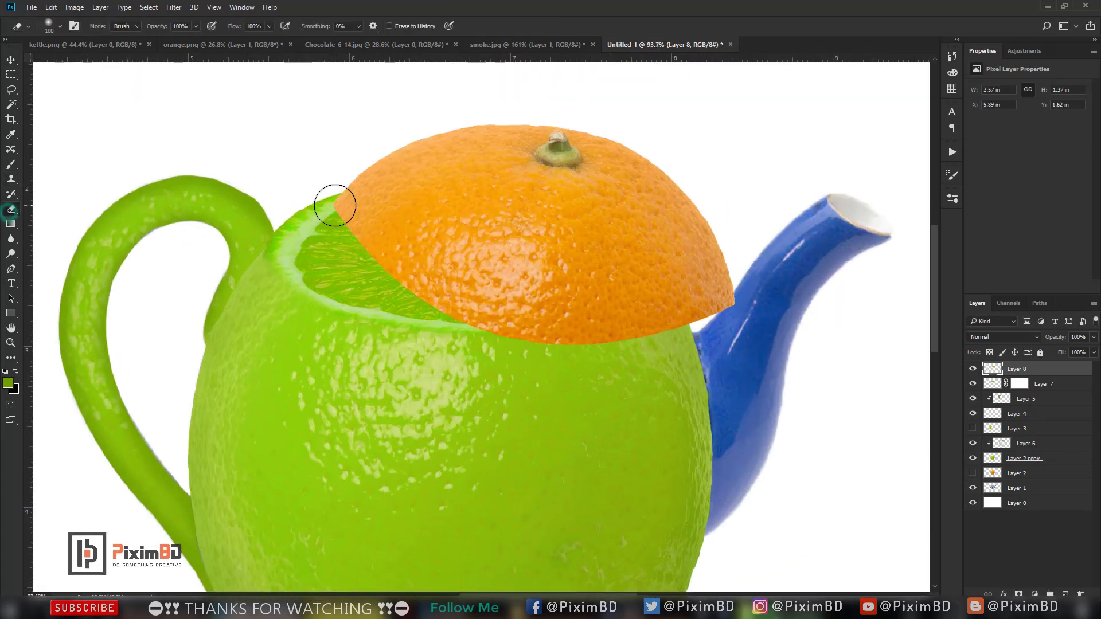
{"action": "key", "text": "bracketleft"}
{"action": "key", "text": "bracketleft"}
{"action": "key", "text": "bracketleft"}
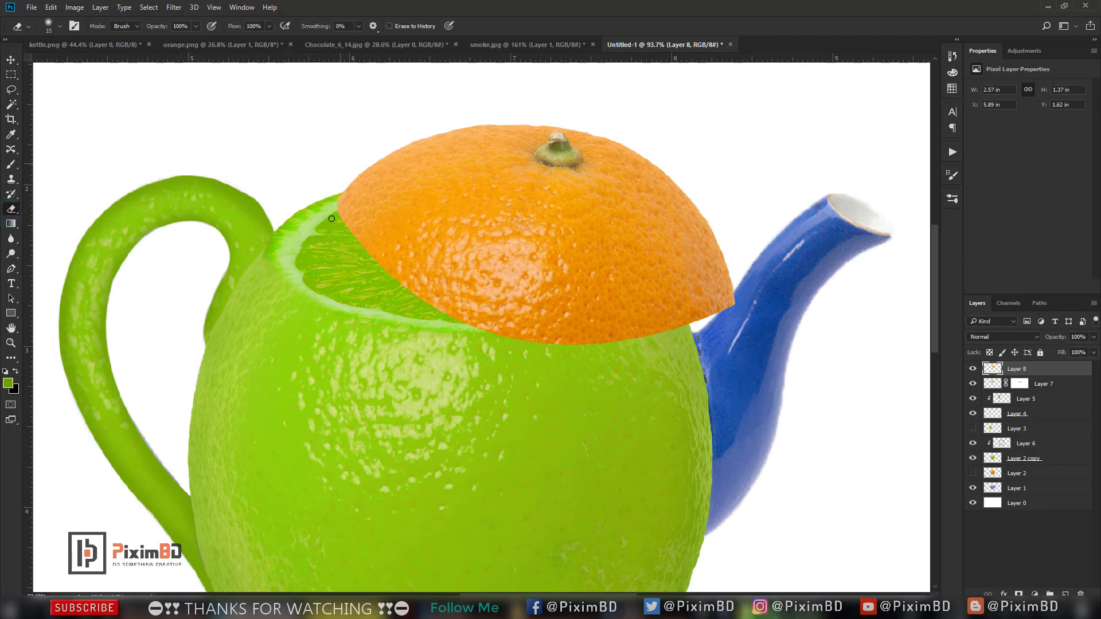
{"action": "left_click", "coordinate": [345, 247]}
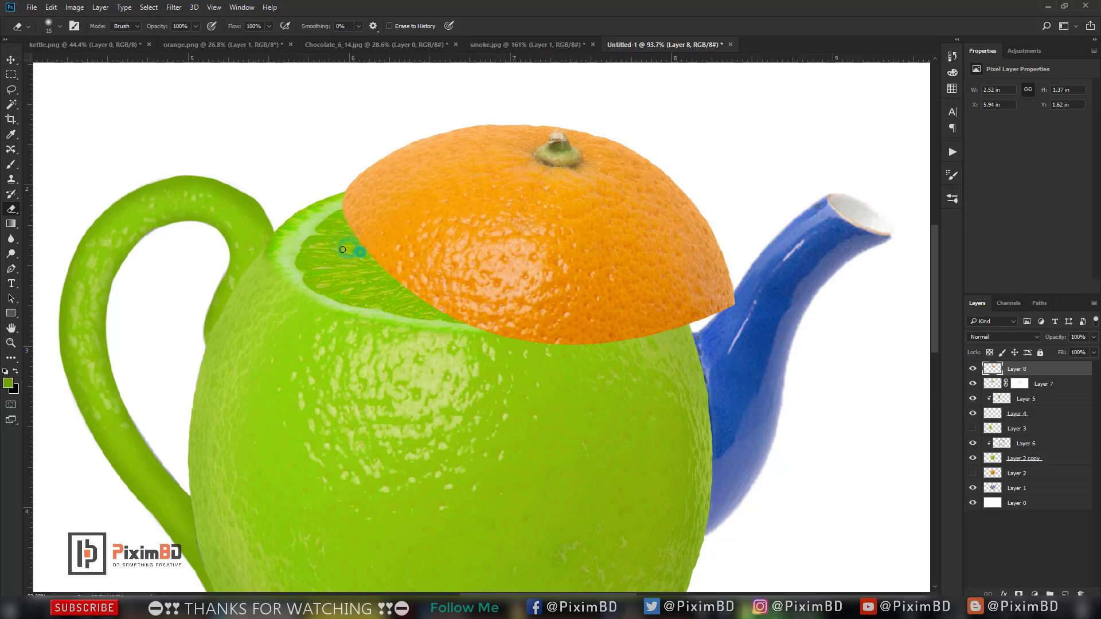
{"action": "left_click", "coordinate": [728, 326]}
{"action": "left_click", "coordinate": [697, 326]}
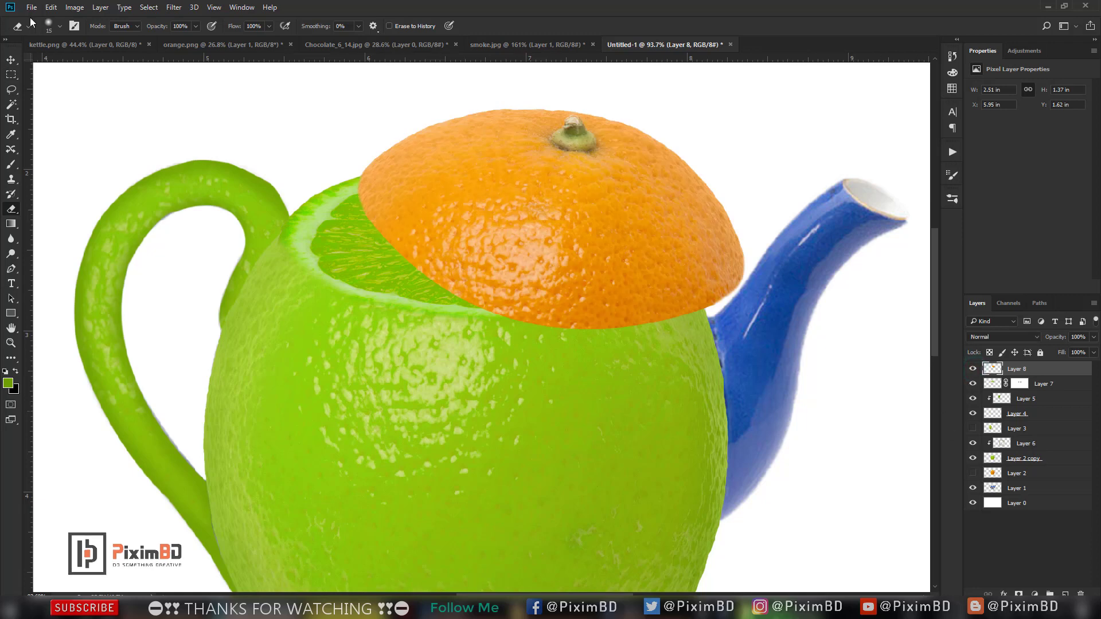
{"action": "left_click", "coordinate": [75, 7]}
Step: Shift the lid's hue from orange to lime with Hue/Saturation
{"action": "left_click", "coordinate": [246, 98]}
{"action": "mouse_move", "coordinate": [796, 196]}
{"action": "left_mouse_down"}
{"action": "mouse_move", "coordinate": [783, 198]}
{"action": "mouse_move", "coordinate": [817, 197]}
{"action": "left_mouse_up"}
{"action": "key", "text": "Return"}
{"action": "key", "text": "e"}
Step: Adjust the Greens' cyan and magenta mix on the lid with Selective Color
{"action": "left_click", "coordinate": [100, 7]}
{"action": "mouse_move", "coordinate": [106, 20]}
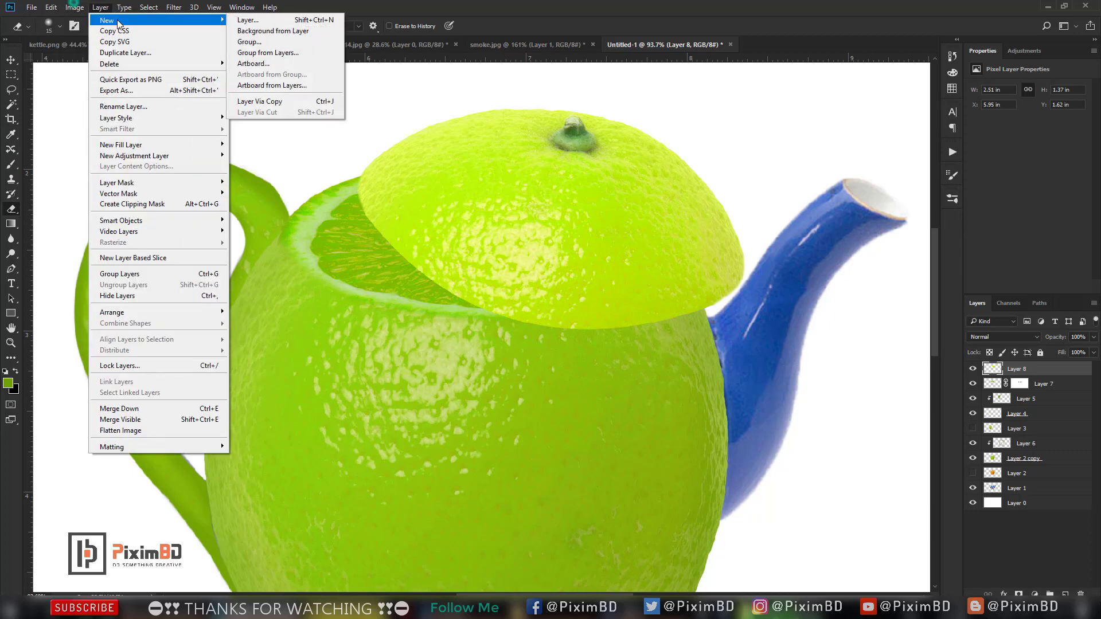
{"action": "left_click", "coordinate": [264, 212]}
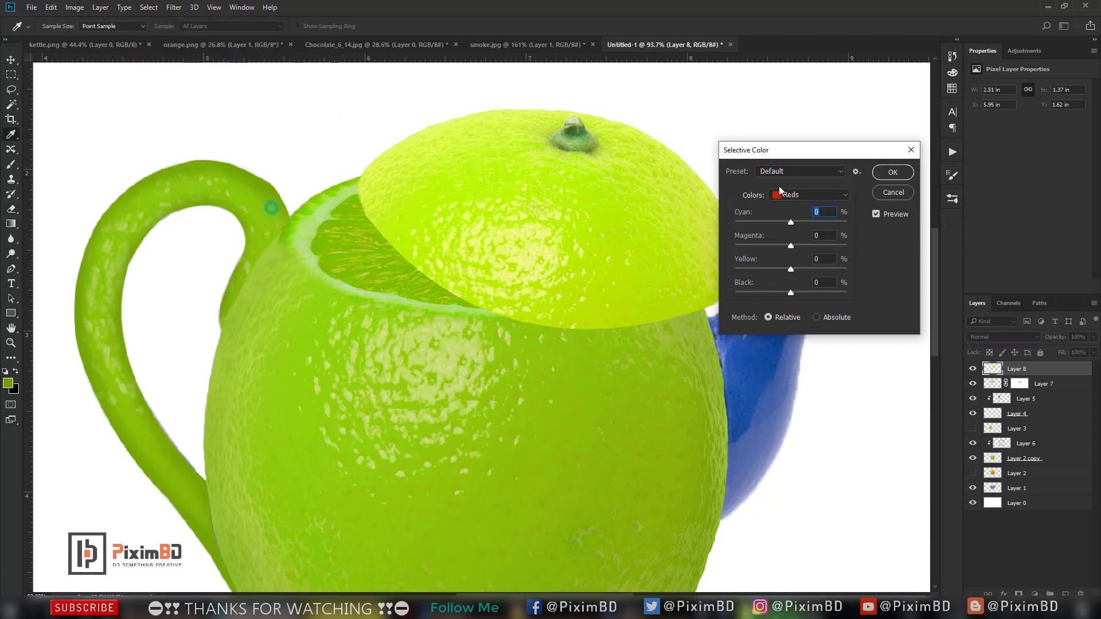
{"action": "left_click", "coordinate": [779, 190]}
{"action": "left_click", "coordinate": [789, 218]}
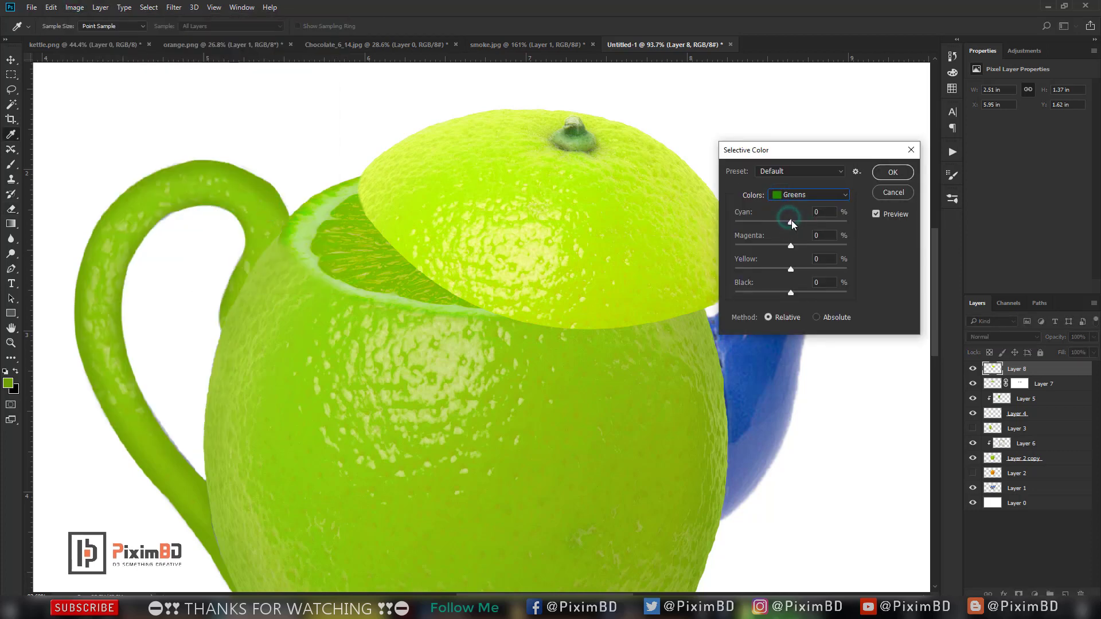
{"action": "mouse_move", "coordinate": [792, 222]}
{"action": "left_mouse_down"}
{"action": "mouse_move", "coordinate": [813, 222]}
{"action": "mouse_move", "coordinate": [678, 265]}
{"action": "left_mouse_up"}
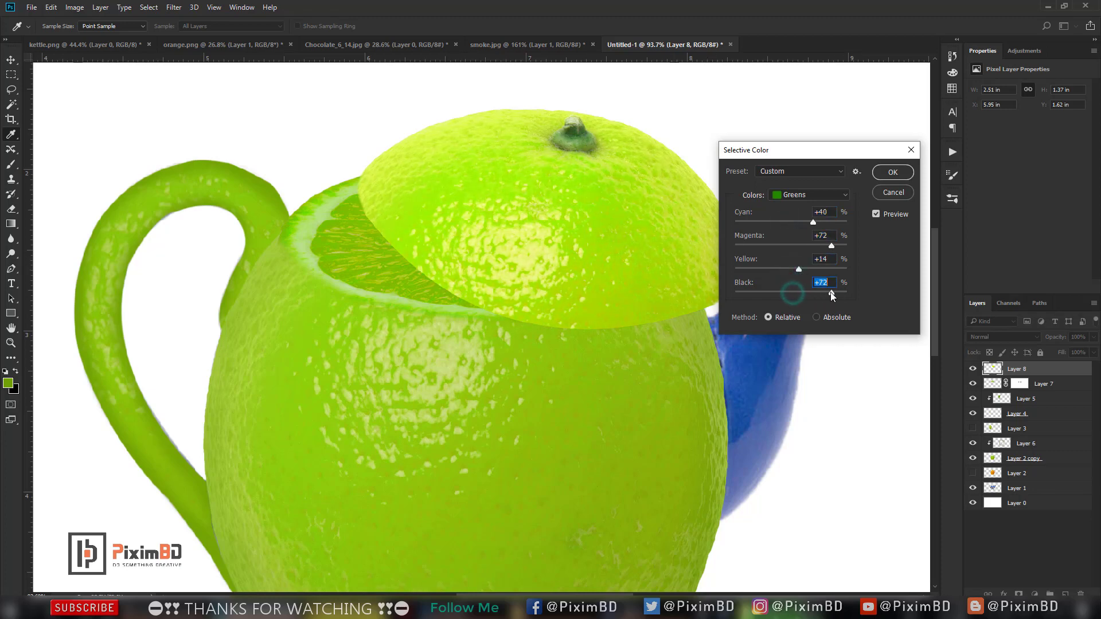
{"action": "left_click", "coordinate": [893, 172]}
Step: Use Levels to deepen the lid's shadows and slightly tone down its highlights
{"action": "left_click", "coordinate": [74, 7]}
{"action": "left_click", "coordinate": [234, 48]}
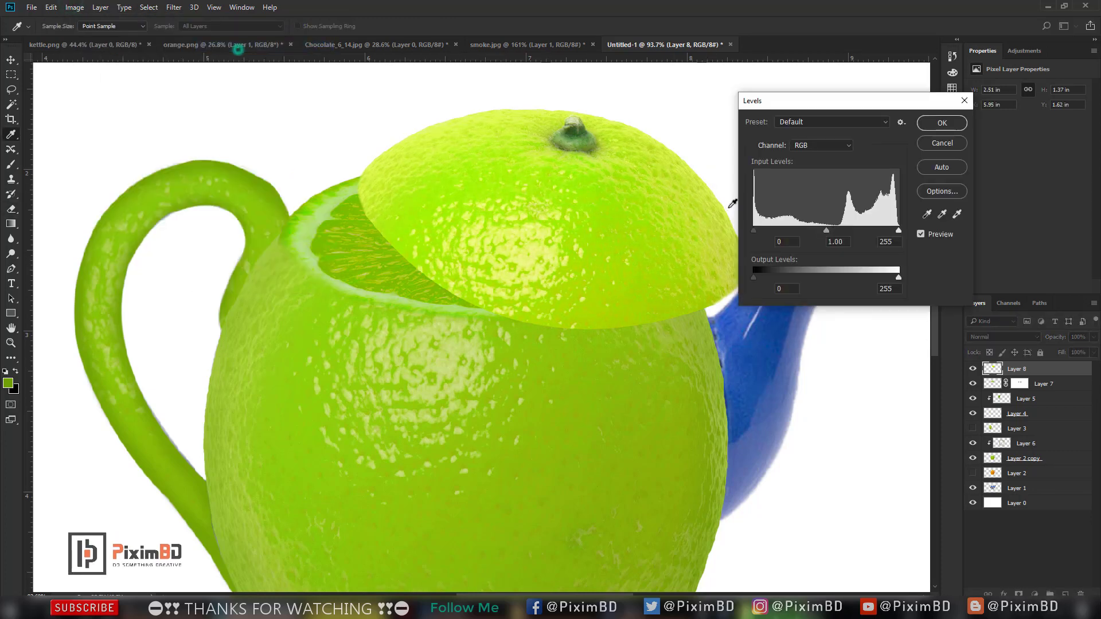
{"action": "left_click_drag", "start_coordinate": [755, 230], "coordinate": [769, 231]}
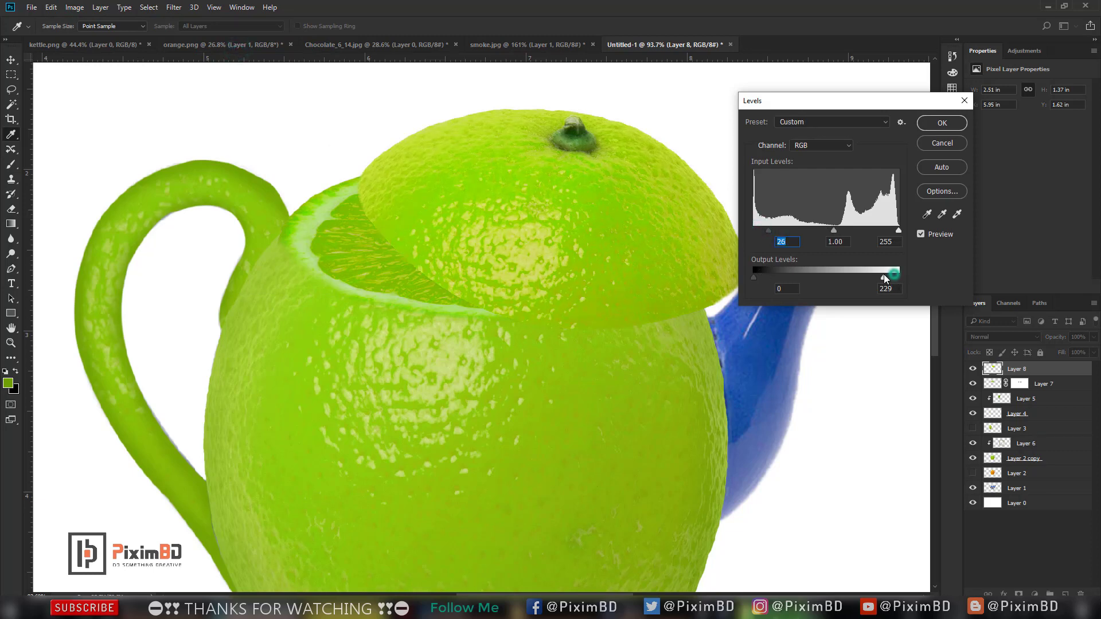
{"action": "left_click_drag", "start_coordinate": [898, 278], "coordinate": [890, 278]}
{"action": "key", "text": "Return"}
{"action": "key", "text": "e"}
Step: Reduce the lid's saturation with another Hue/Saturation adjustment
{"action": "left_click", "coordinate": [74, 7]}
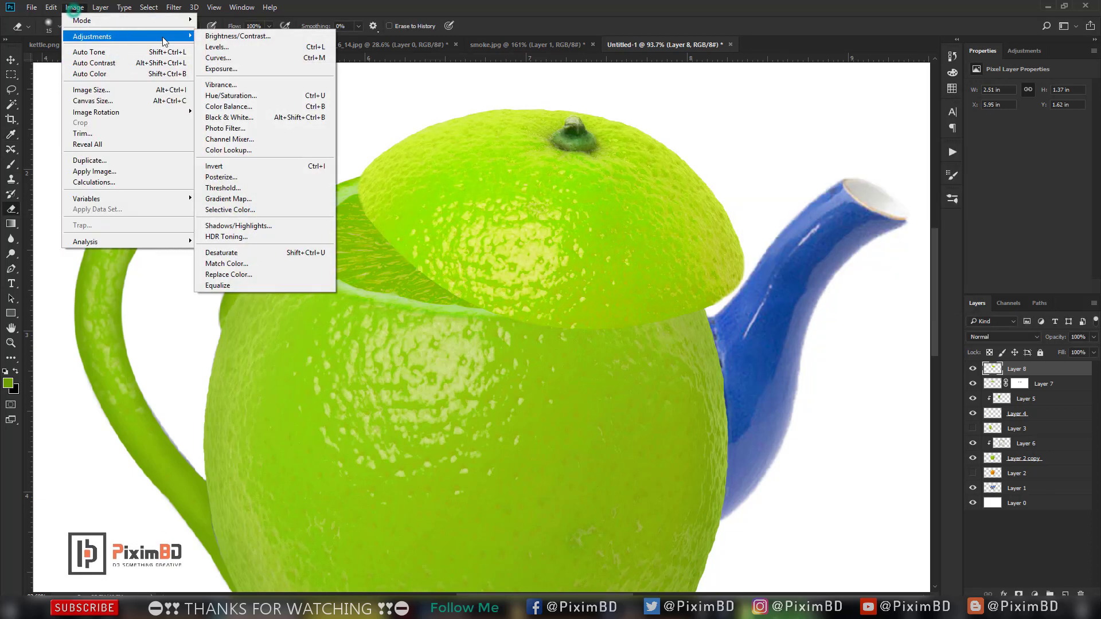
{"action": "left_click", "coordinate": [253, 94]}
{"action": "left_click_drag", "start_coordinate": [796, 221], "coordinate": [790, 223]}
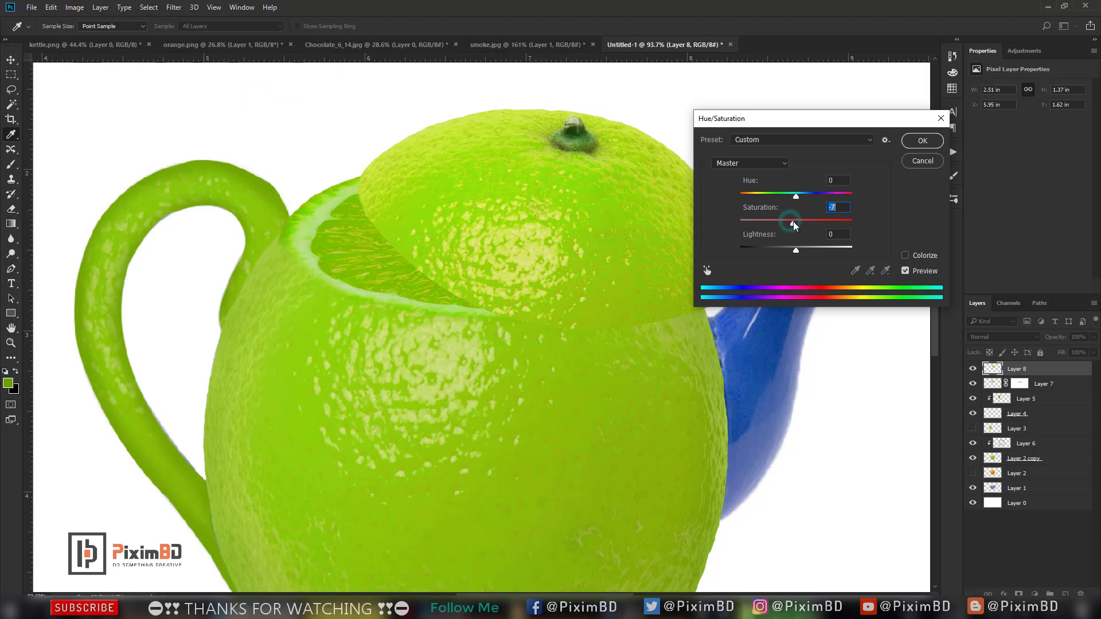
{"action": "left_click", "coordinate": [796, 196]}
{"action": "key", "text": "Return"}
Step: Rebalance the lid's midtone colours with Color Balance to match the lime body
{"action": "left_click", "coordinate": [75, 7]}
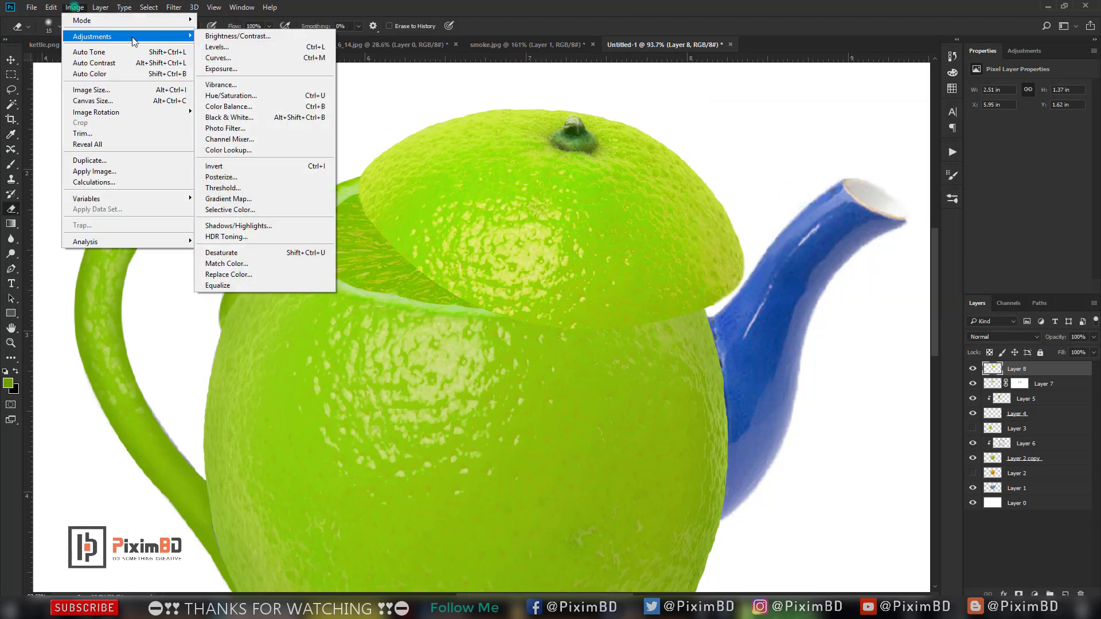
{"action": "left_click", "coordinate": [228, 106]}
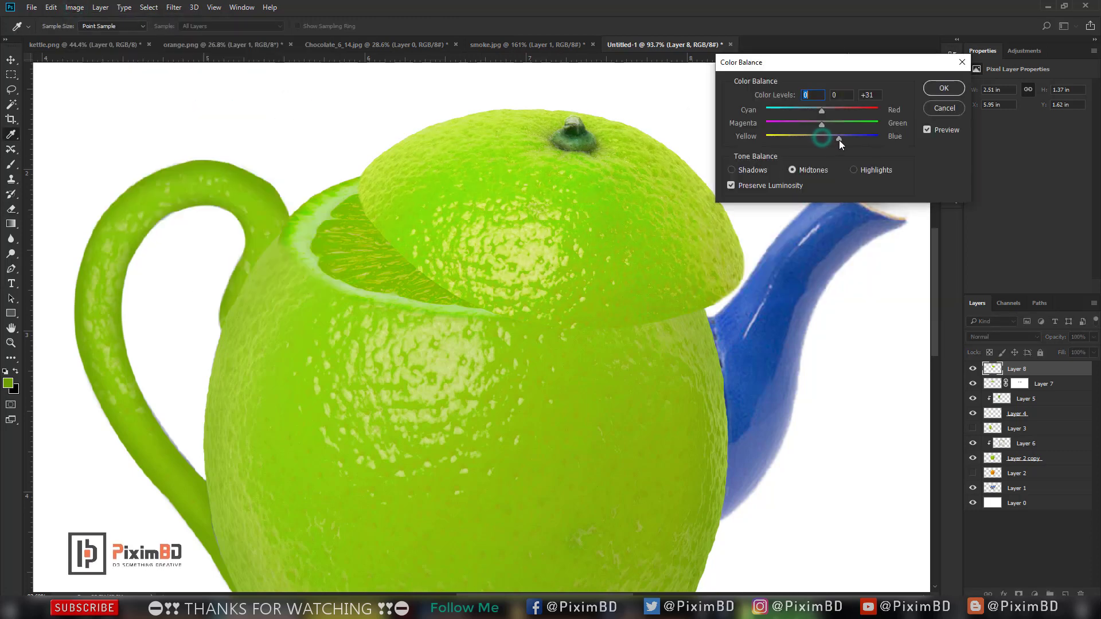
{"action": "left_click_drag", "start_coordinate": [840, 140], "coordinate": [814, 124]}
{"action": "key", "text": "Return"}
{"action": "key", "text": "e"}
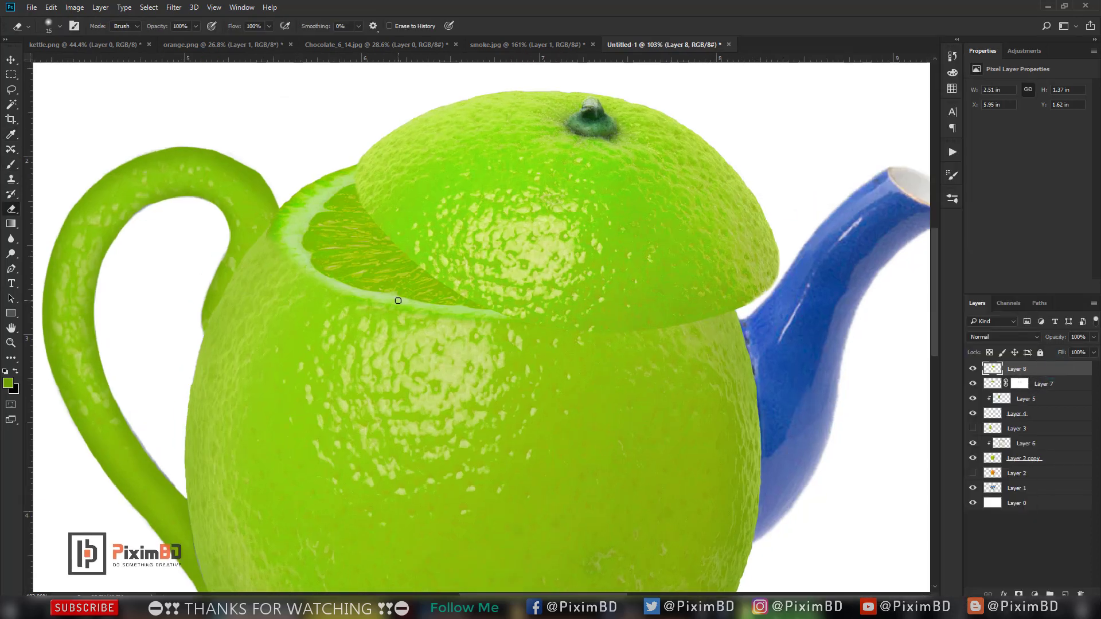
Step: Add Layer 9 beneath the lid and set up the Brush with default black colour
{"action": "left_click", "coordinate": [1049, 383]}
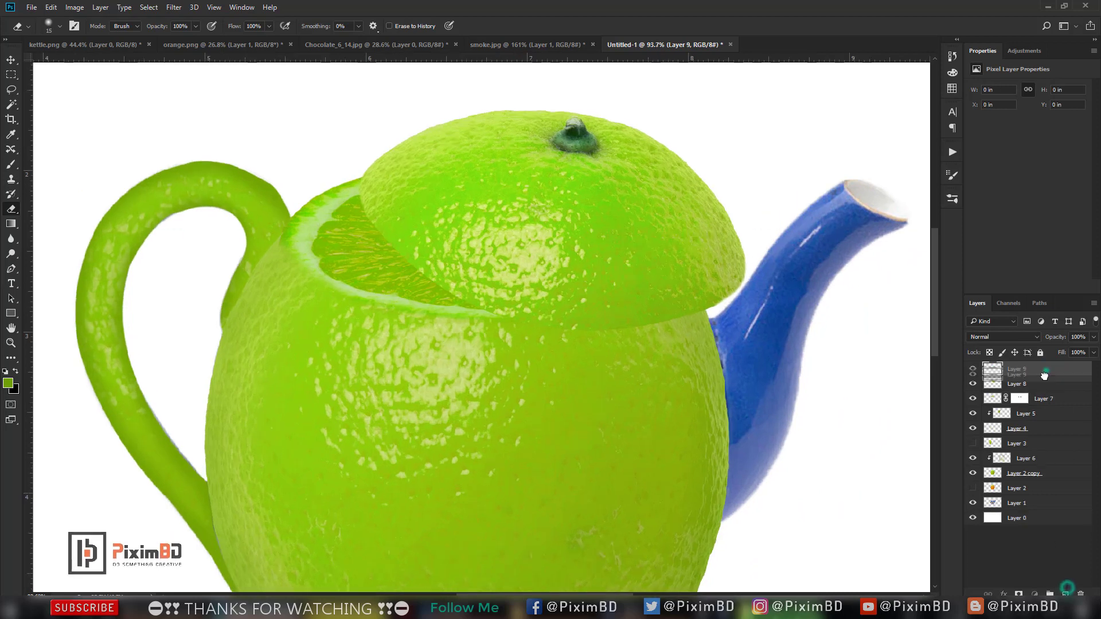
{"action": "left_click", "coordinate": [1065, 594]}
{"action": "key", "text": "b"}
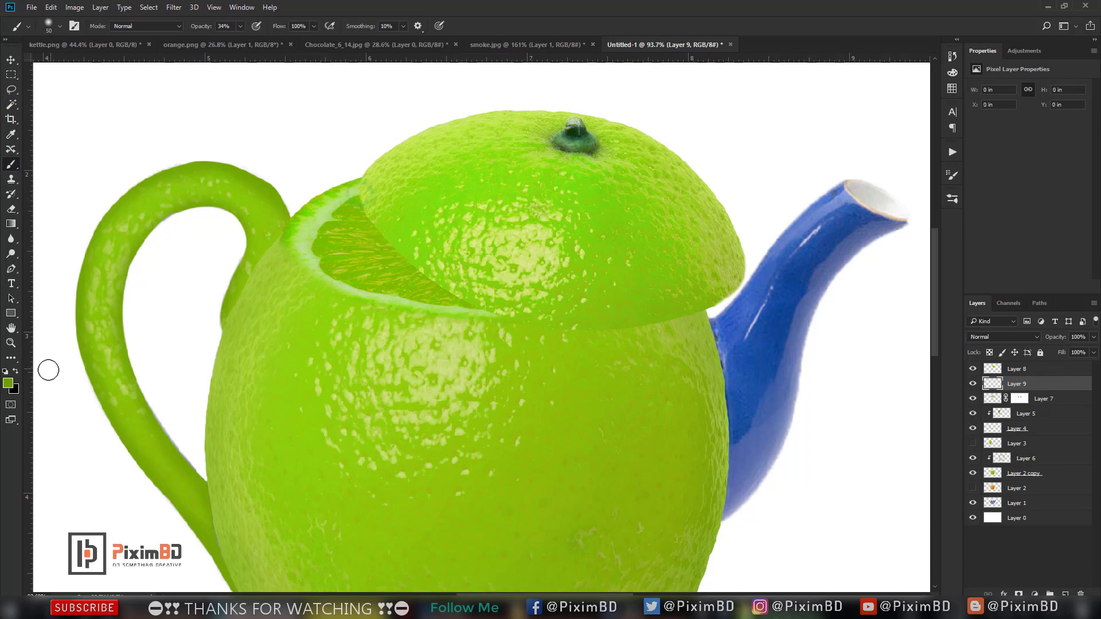
{"action": "left_click", "coordinate": [5, 371]}
Step: Paint and repaint a soft dark shadow along the lid's lower edge over the lime body
{"action": "left_click_drag", "start_coordinate": [357, 193], "coordinate": [499, 327]}
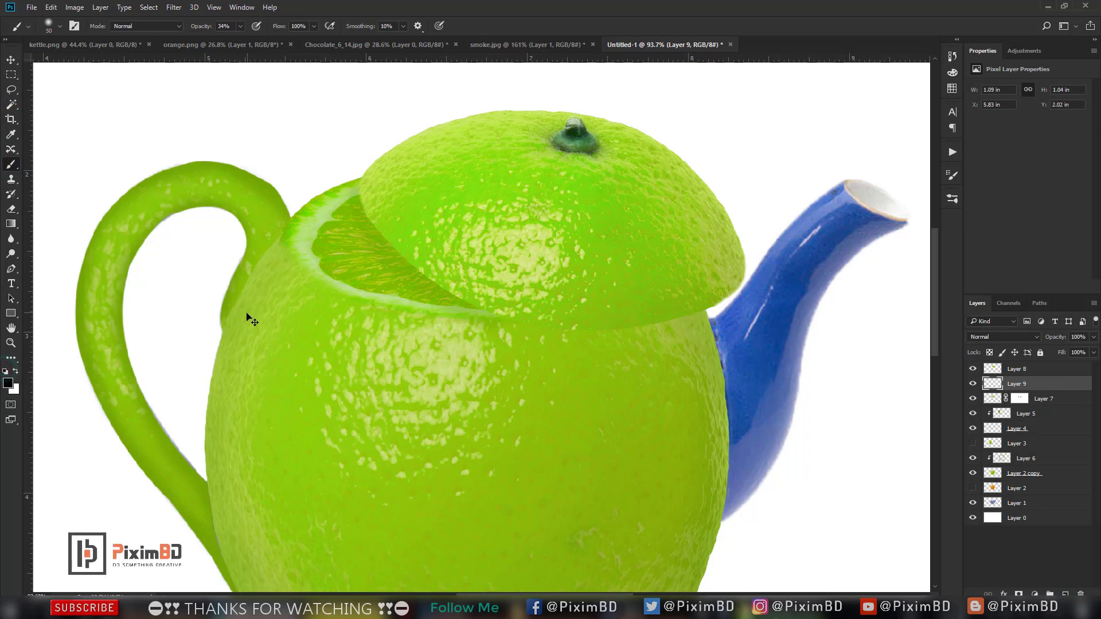
{"action": "left_click_drag", "start_coordinate": [357, 184], "coordinate": [491, 315]}
{"action": "key", "text": "ctrl+z"}
{"action": "left_click_drag", "start_coordinate": [364, 184], "coordinate": [504, 322]}
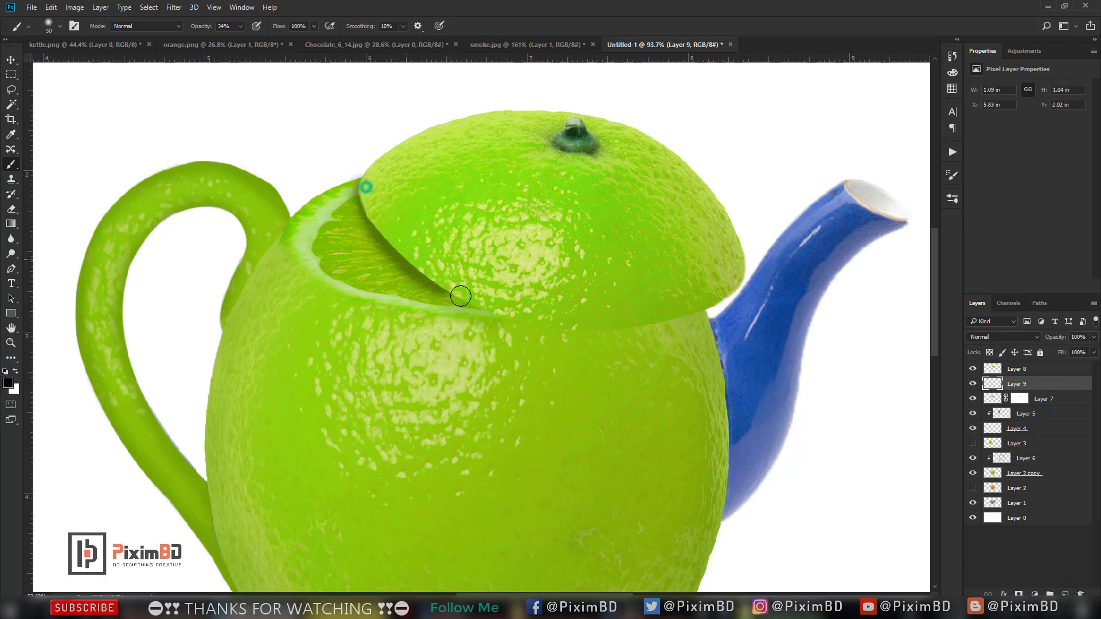
{"action": "key", "text": "ctrl+z"}
{"action": "left_click_drag", "start_coordinate": [364, 175], "coordinate": [427, 273]}
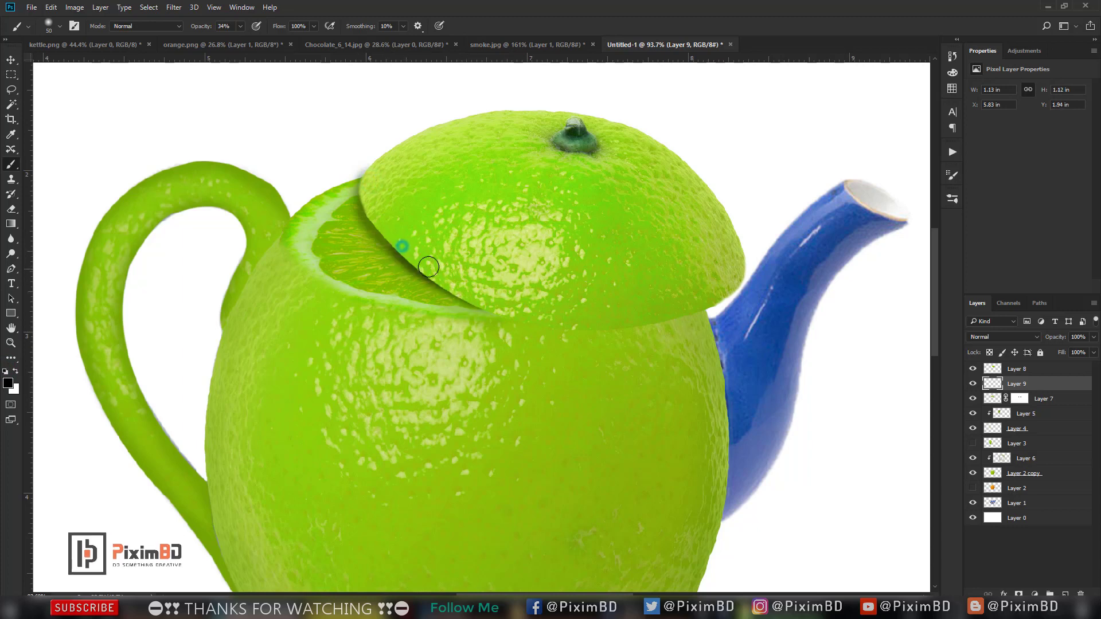
{"action": "mouse_move", "coordinate": [381, 214]}
{"action": "left_mouse_down"}
{"action": "mouse_move", "coordinate": [500, 315]}
{"action": "mouse_move", "coordinate": [613, 308]}
{"action": "left_mouse_up"}
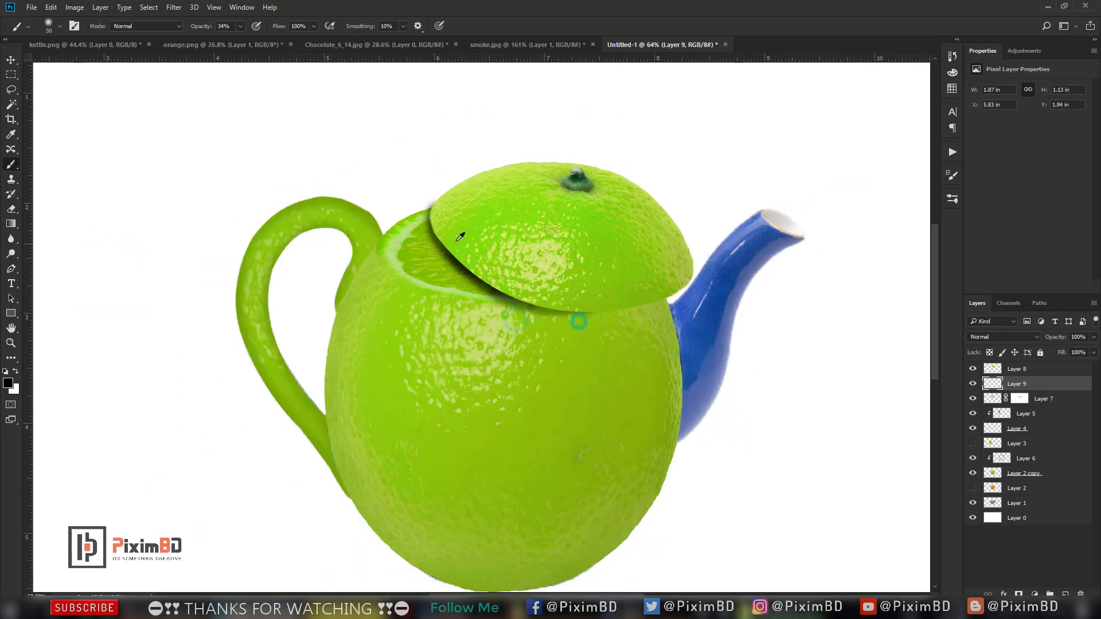
Step: Lower the Layer 9 lid shadow to 70% opacity
{"action": "scroll", "coordinate": [576, 264], "scroll_direction": "down", "scroll_amount": 1}
{"action": "scroll", "coordinate": [575, 264], "scroll_direction": "up", "scroll_amount": 1}
{"action": "left_click", "coordinate": [11, 210]}
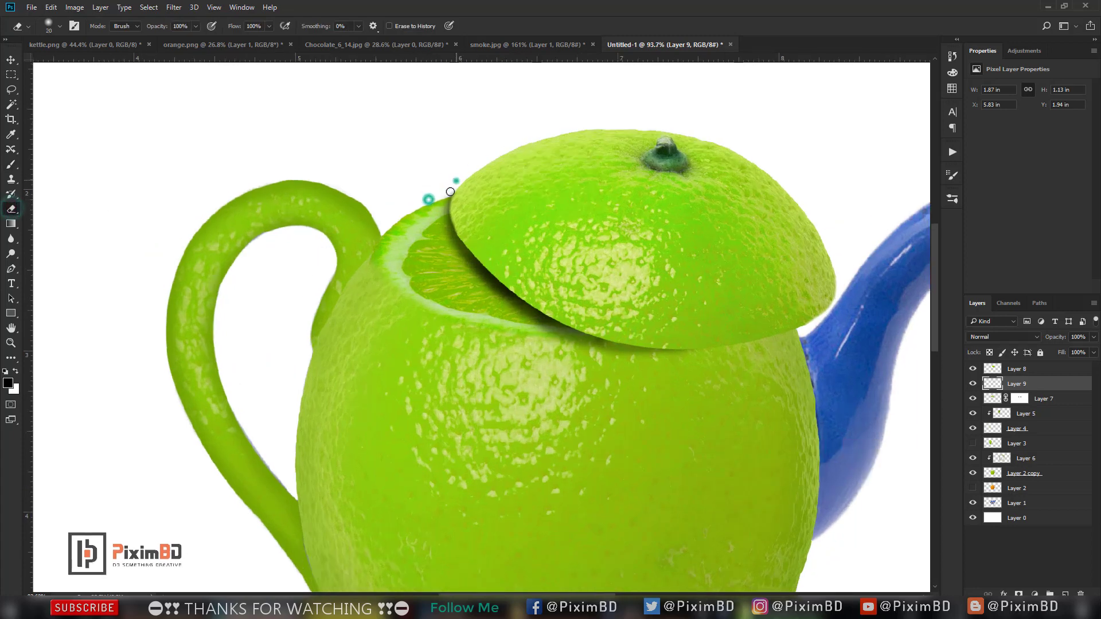
{"action": "scroll", "coordinate": [450, 191], "scroll_direction": "down", "scroll_amount": 1}
{"action": "left_click_drag", "start_coordinate": [1054, 338], "coordinate": [1037, 338]}
{"action": "scroll", "coordinate": [434, 249], "scroll_direction": "up", "scroll_amount": 1}
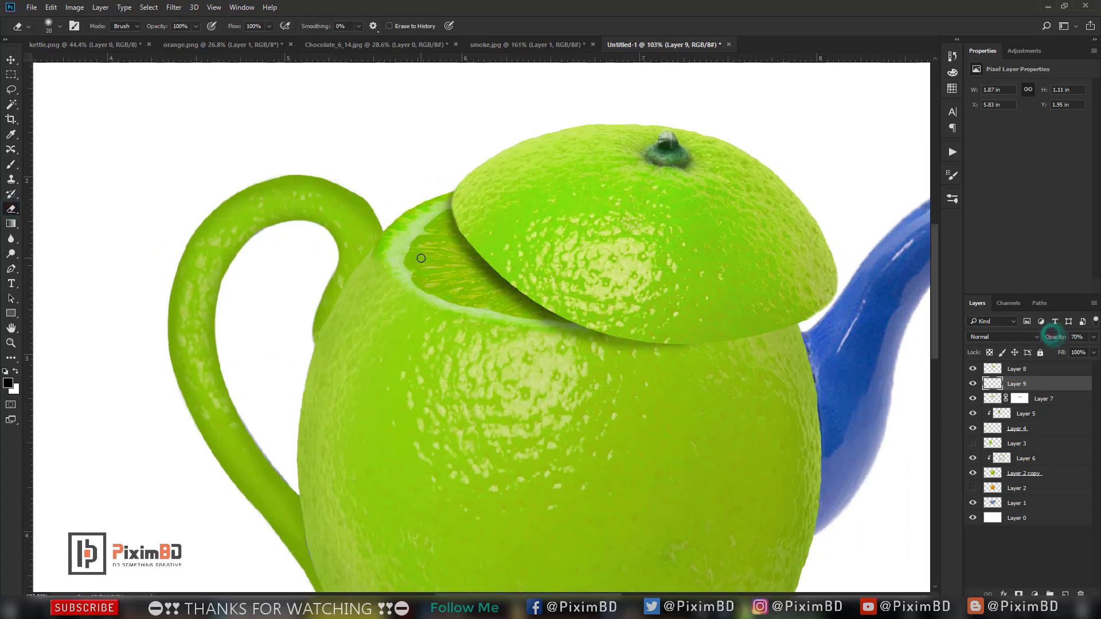
{"action": "scroll", "coordinate": [434, 249], "scroll_direction": "up", "scroll_amount": 1}
{"action": "scroll", "coordinate": [434, 249], "scroll_direction": "up", "scroll_amount": 1}
Step: Select Layer 8 and set a darker green foreground colour
{"action": "left_click", "coordinate": [1017, 369]}
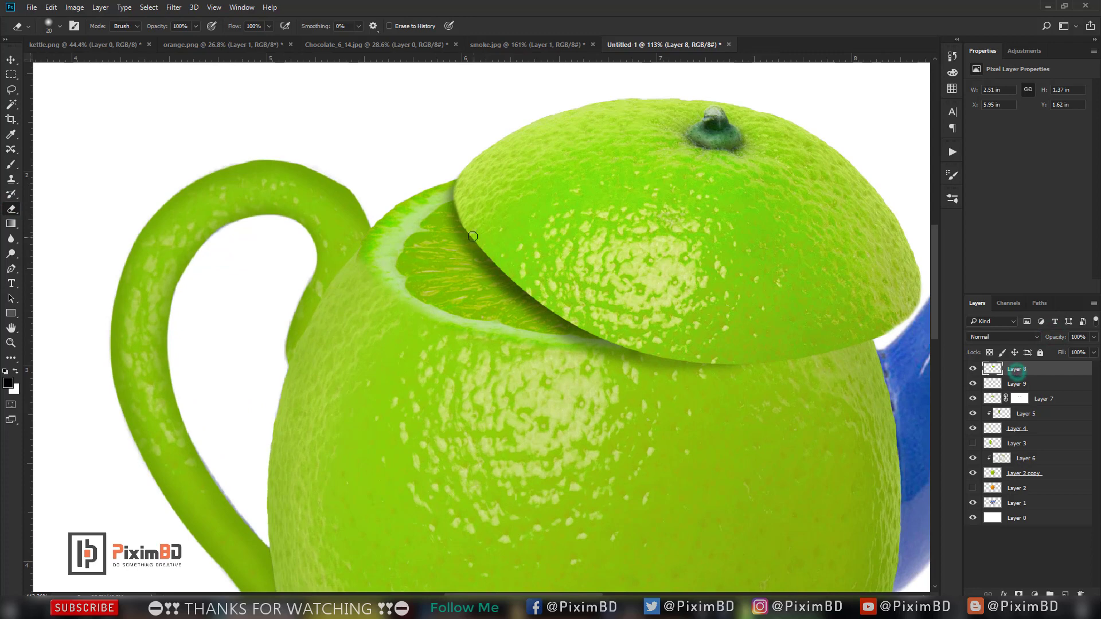
{"action": "left_click", "coordinate": [11, 167]}
{"action": "key", "text": "i"}
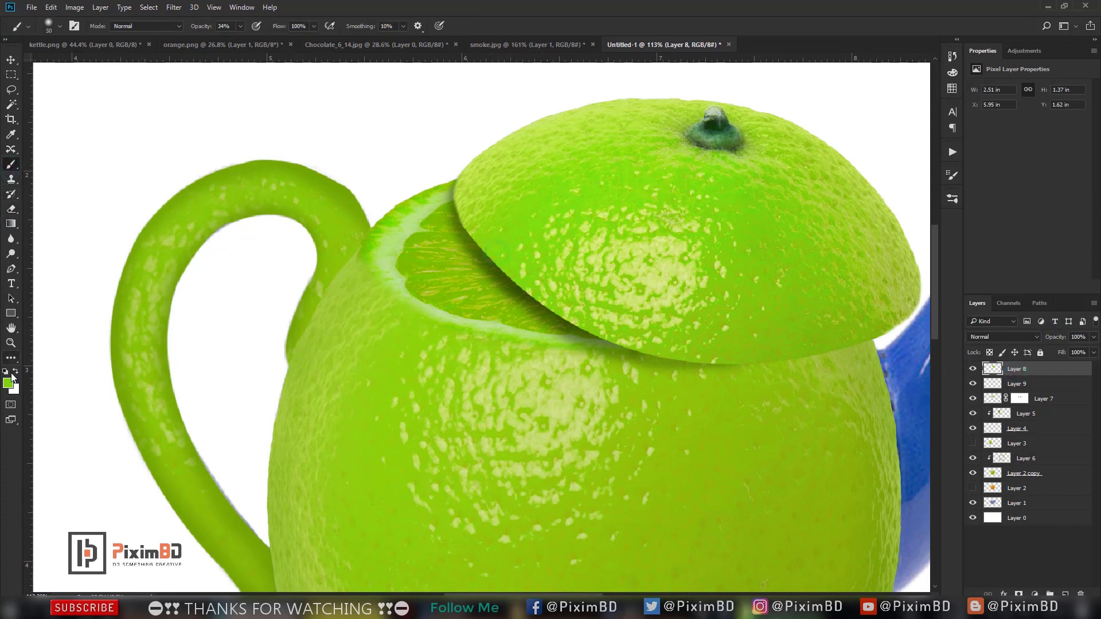
{"action": "left_click", "coordinate": [8, 383]}
{"action": "left_click", "coordinate": [905, 133]}
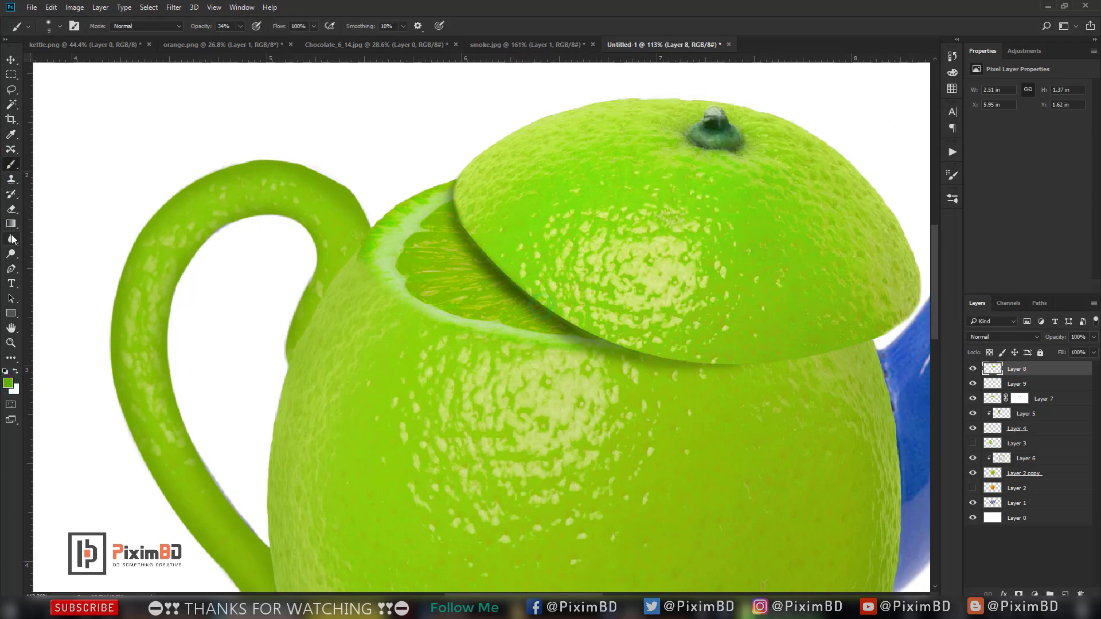
Step: Trim the lid's ragged edge beside the spout with a size-25 eraser
{"action": "left_click", "coordinate": [11, 208]}
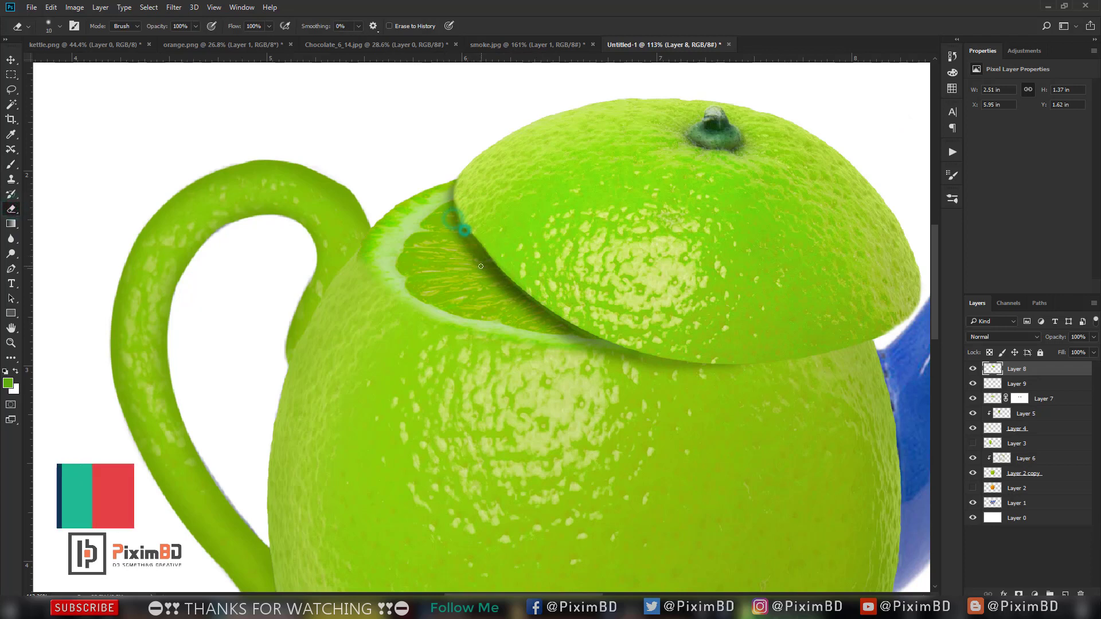
{"action": "left_click", "coordinate": [539, 304], "text": "shift"}
{"action": "key", "text": "ctrl+z"}
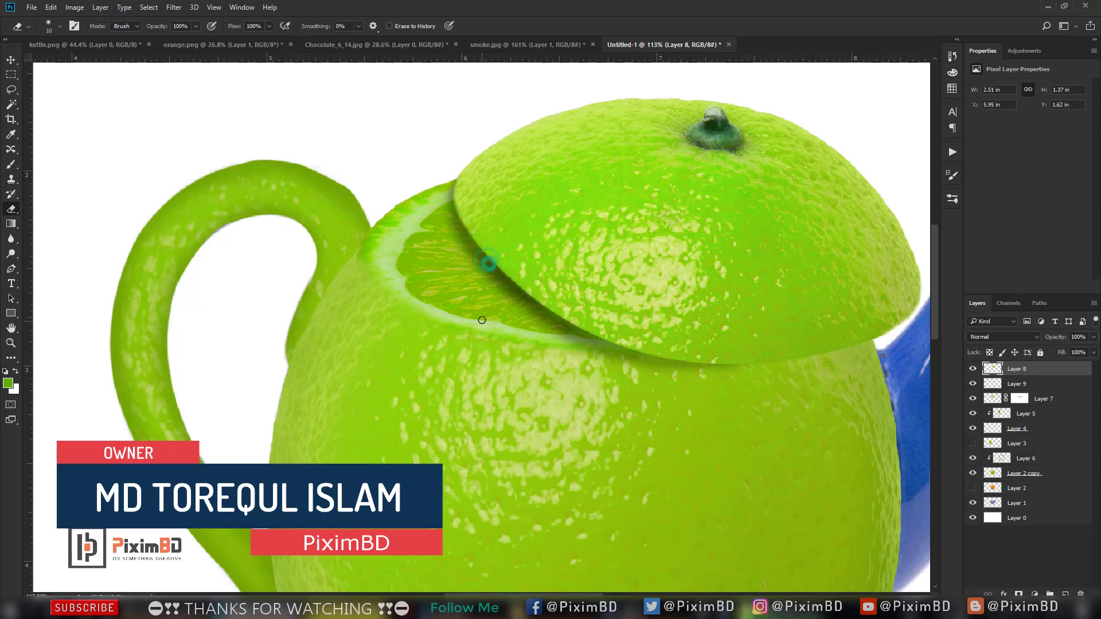
{"action": "key", "text": "bracketright"}
{"action": "key", "text": "bracketright"}
{"action": "key", "text": "bracketright"}
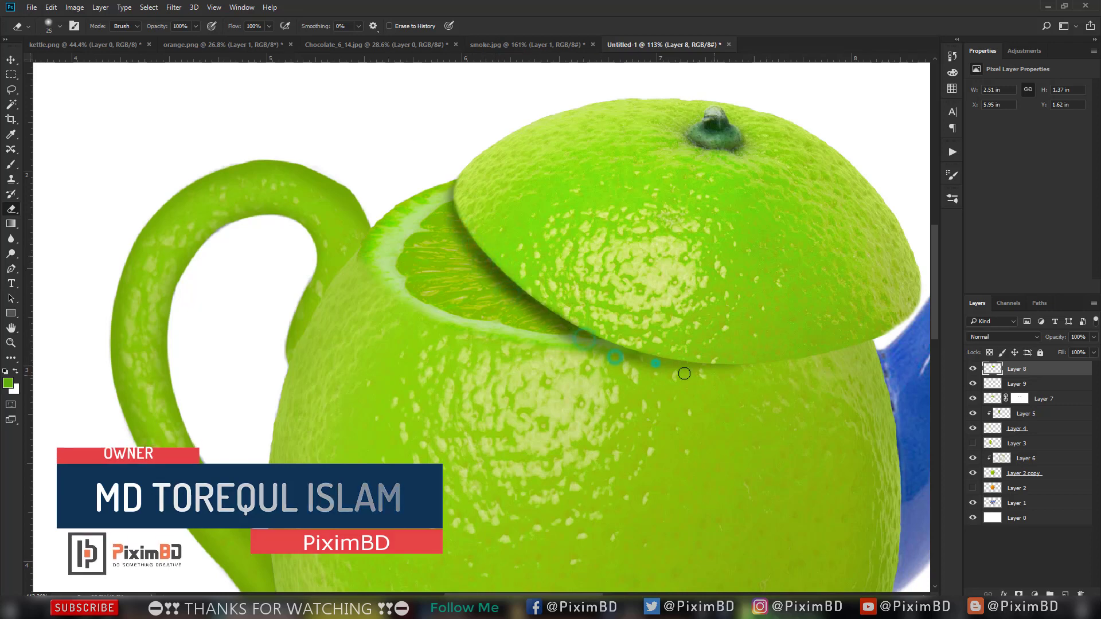
{"action": "scroll", "coordinate": [711, 370], "scroll_direction": "right", "scroll_amount": 5}
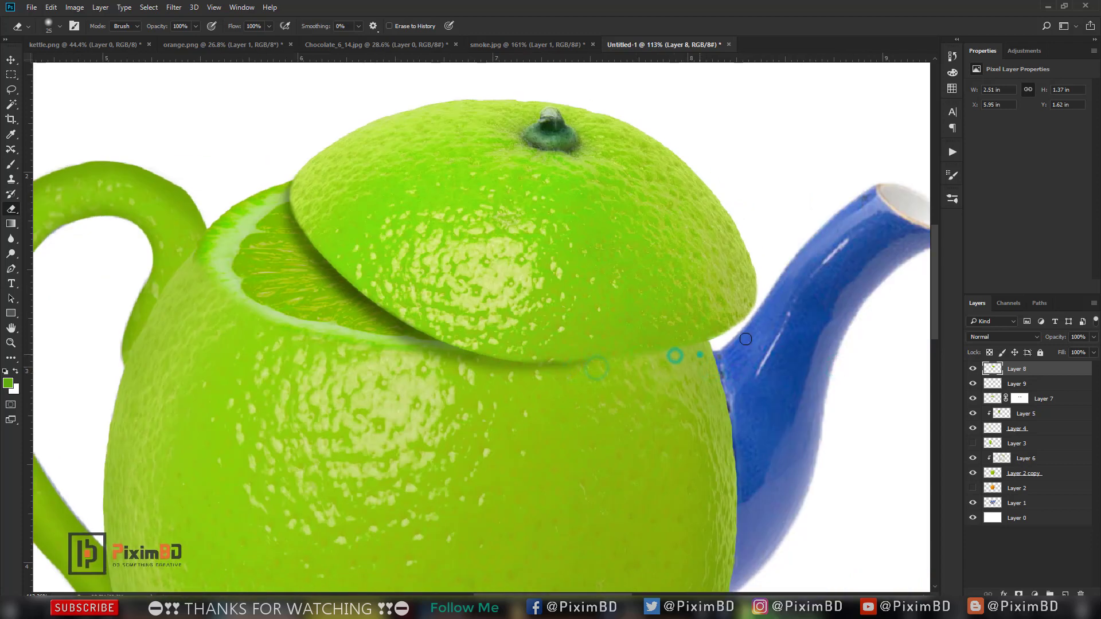
{"action": "left_click_drag", "start_coordinate": [738, 330], "coordinate": [724, 342]}
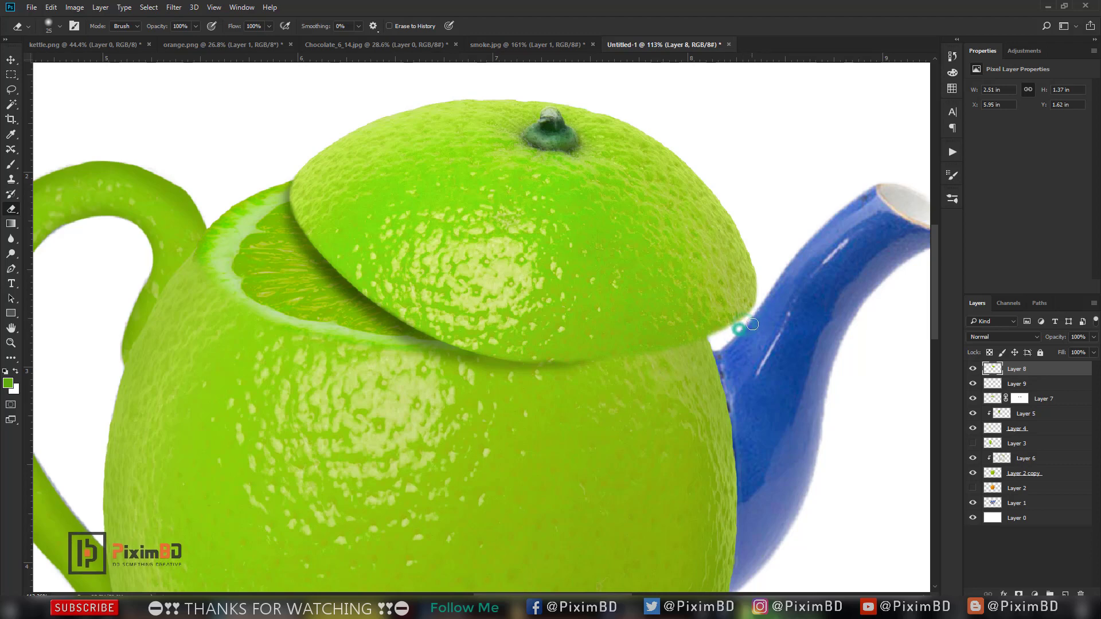
{"action": "scroll", "coordinate": [695, 330], "scroll_direction": "down", "scroll_amount": 1}
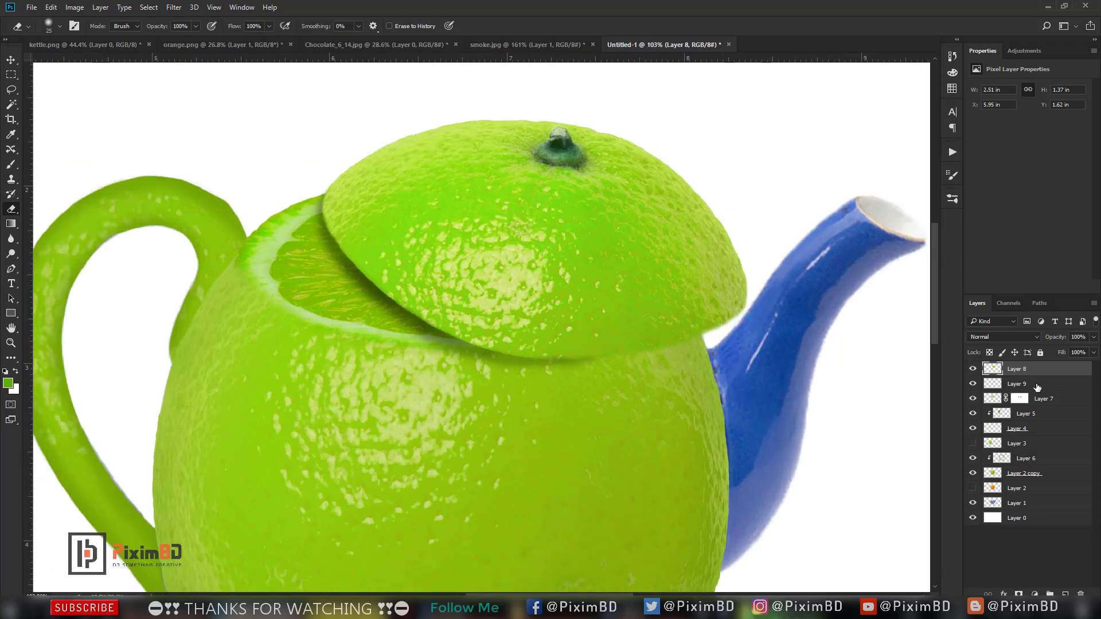
Step: Create Layer 10 beneath Layer 8 and enlarge the brush to 250
{"action": "left_click", "coordinate": [1065, 593]}
{"action": "left_click_drag", "start_coordinate": [1023, 372], "coordinate": [1021, 391]}
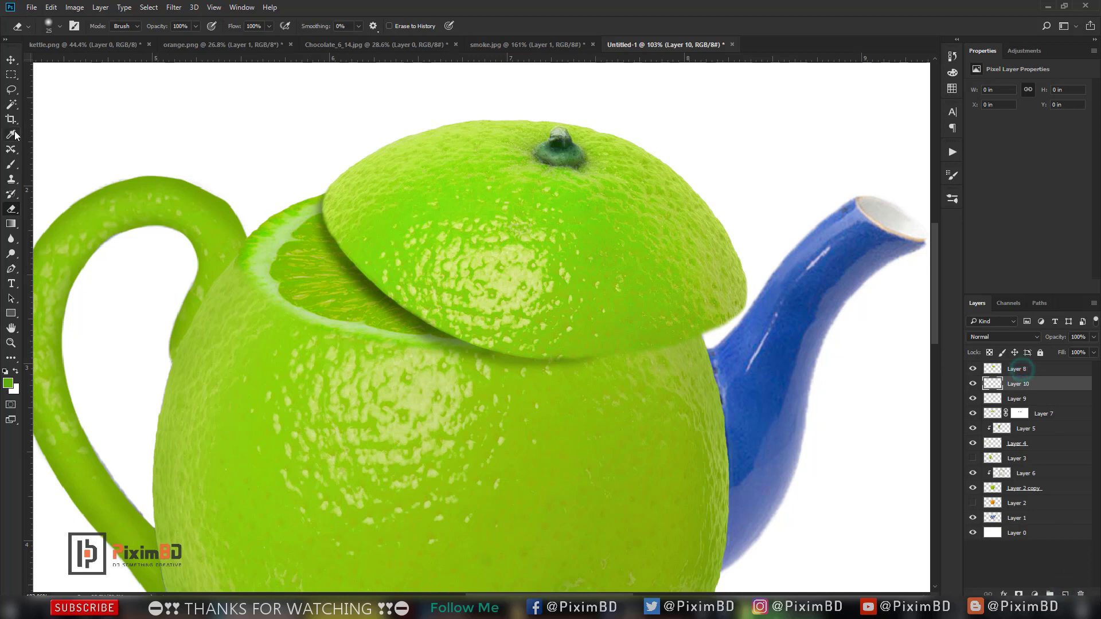
{"action": "left_click", "coordinate": [11, 165]}
{"action": "key", "text": "bracketright"}
{"action": "key", "text": "bracketright"}
{"action": "key", "text": "bracketright"}
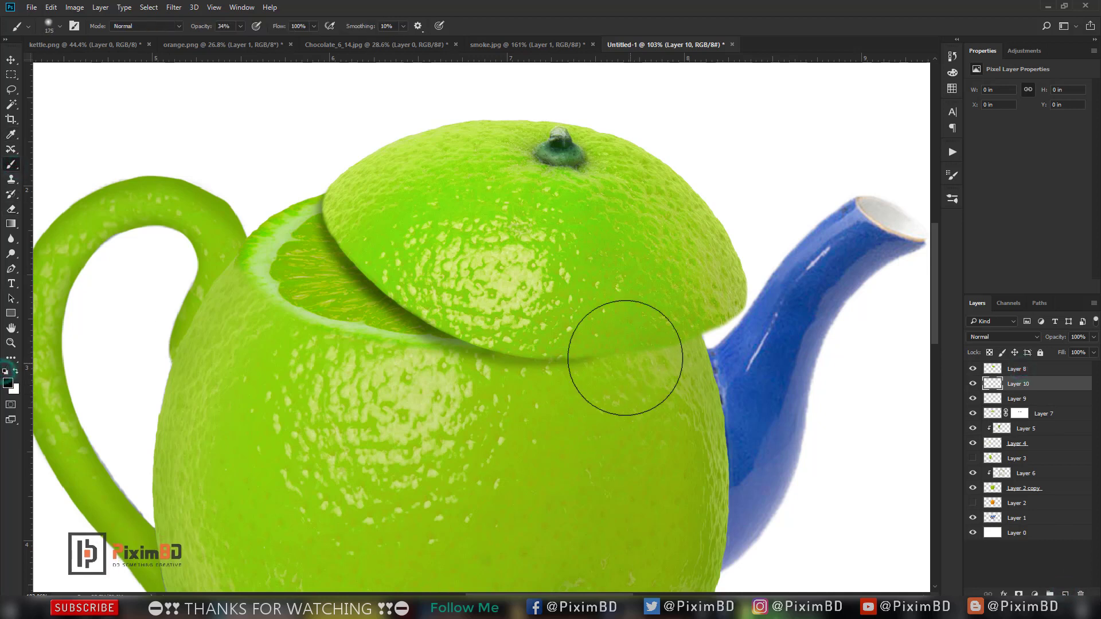
Step: Paint a dark shadow inside a polygonal selection near the spout
{"action": "left_click", "coordinate": [11, 90]}
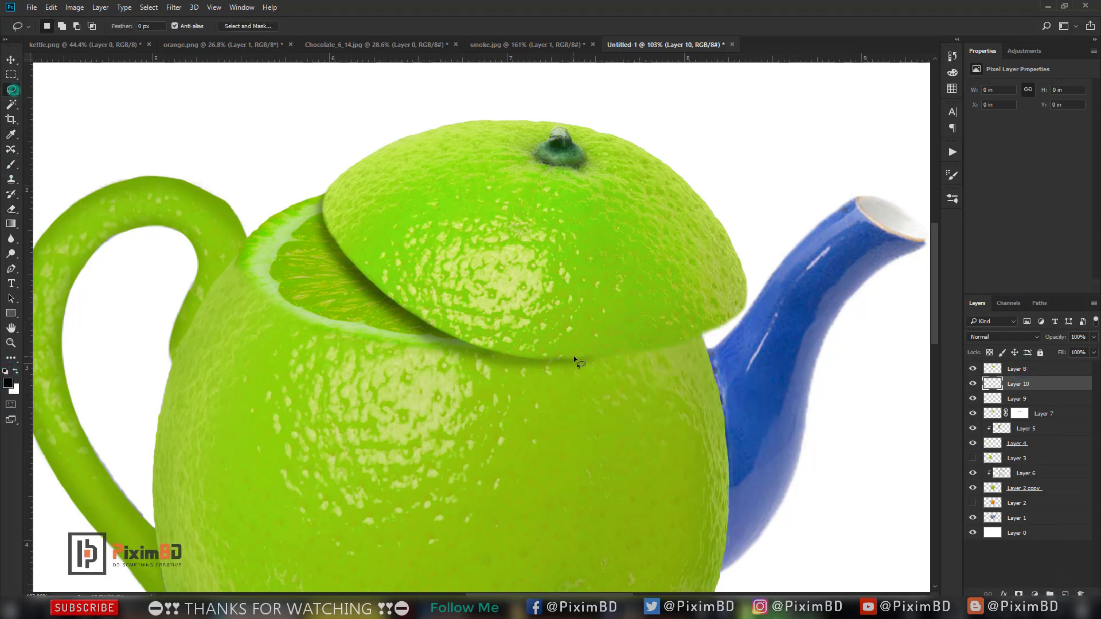
{"action": "left_click", "coordinate": [748, 471]}
{"action": "double_click", "coordinate": [684, 304]}
{"action": "left_click", "coordinate": [11, 164]}
{"action": "left_click_drag", "start_coordinate": [610, 328], "coordinate": [720, 455]}
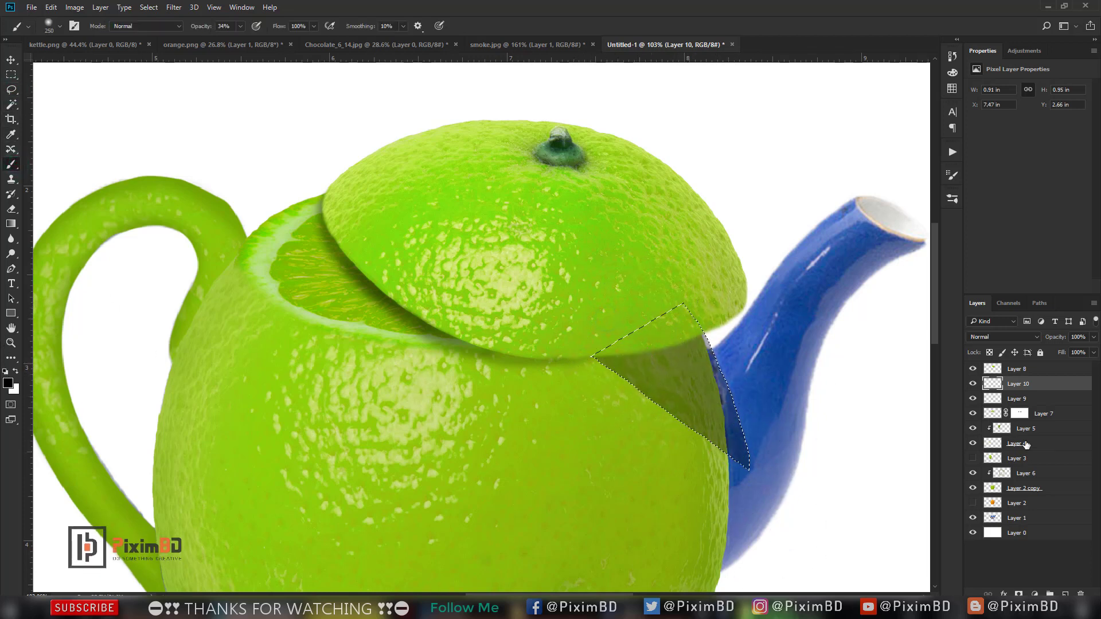
Step: Deselect, soften the spout shadow with Gaussian Blur, and lower Layer 10's opacity
{"action": "left_click", "coordinate": [11, 105]}
{"action": "left_click", "coordinate": [166, 7]}
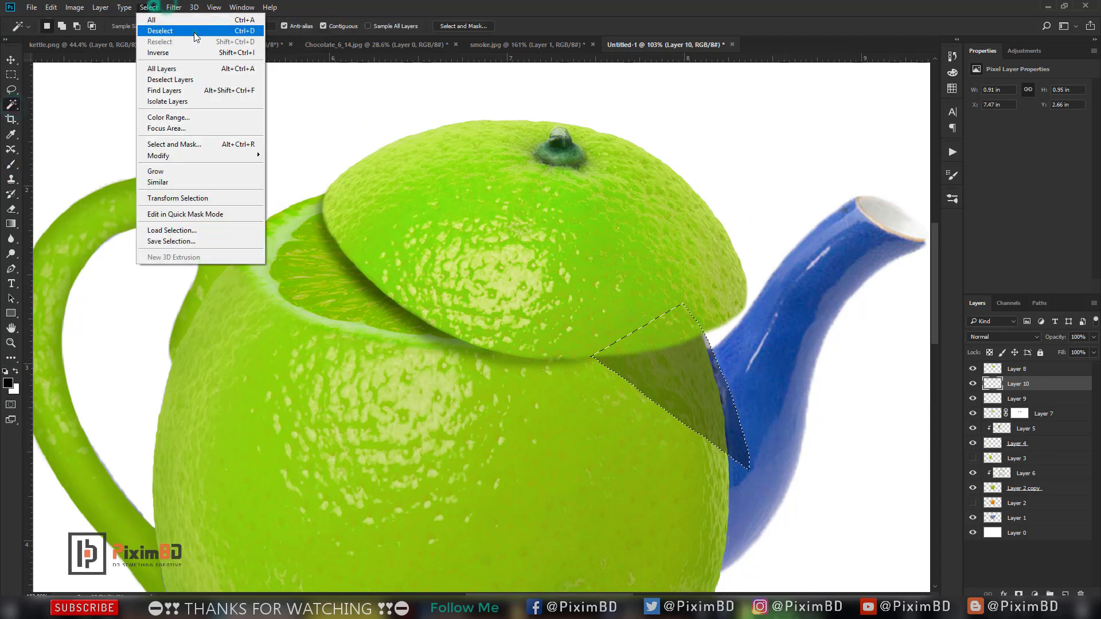
{"action": "left_click", "coordinate": [194, 30]}
{"action": "left_click", "coordinate": [174, 7]}
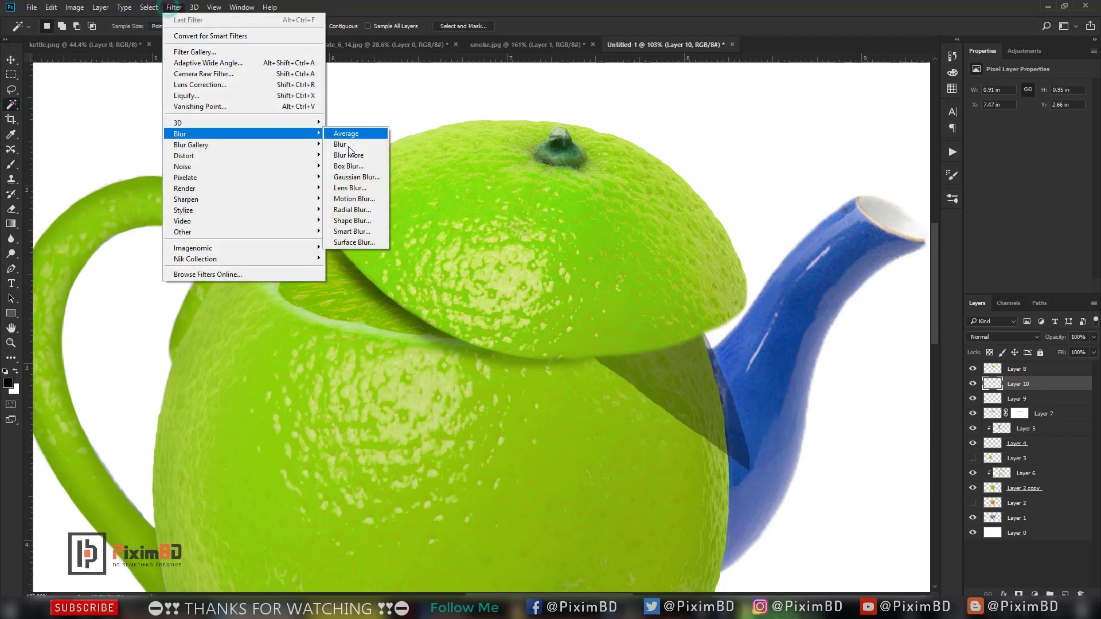
{"action": "left_click", "coordinate": [363, 177]}
{"action": "left_click", "coordinate": [901, 303]}
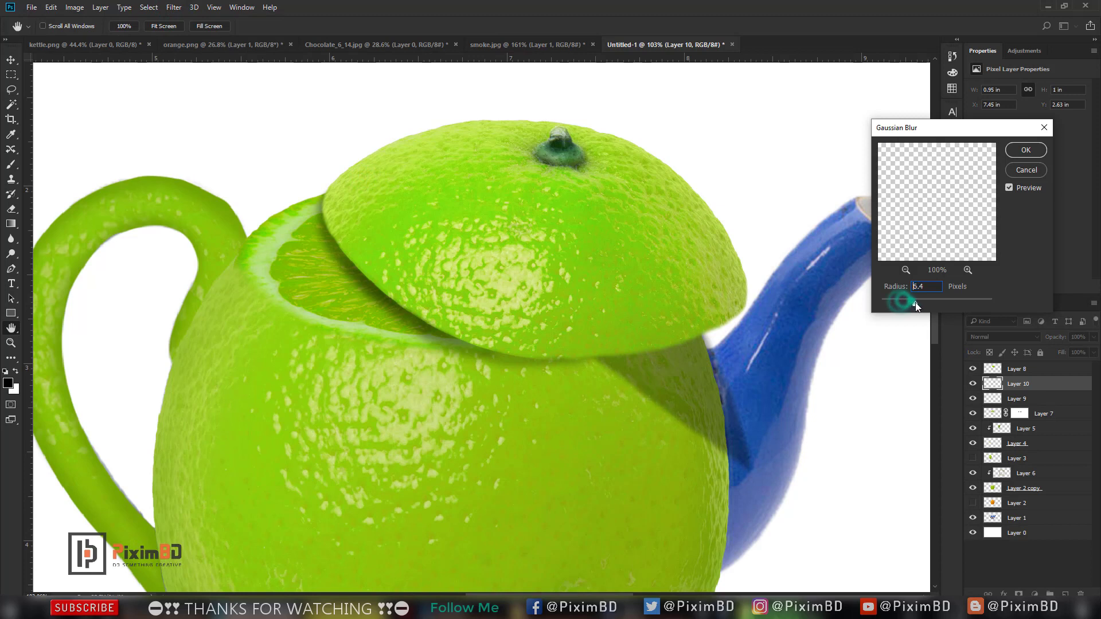
{"action": "key", "text": "Return"}
{"action": "left_click_drag", "start_coordinate": [1067, 338], "coordinate": [1059, 339]}
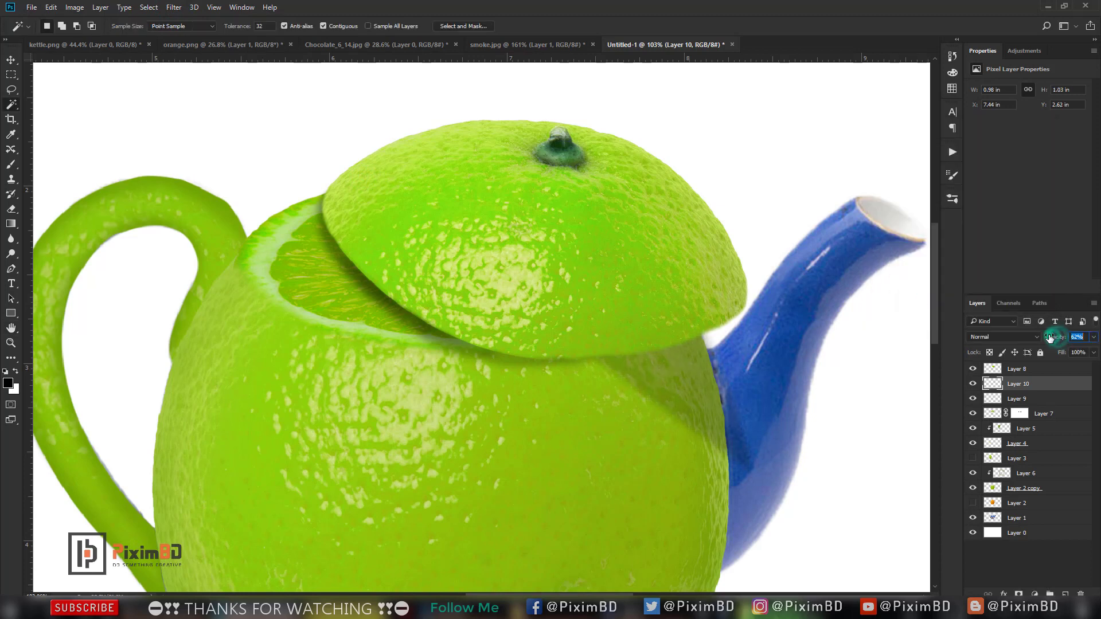
Step: Widen the spout shadow with Free Transform
{"action": "left_click", "coordinate": [11, 209]}
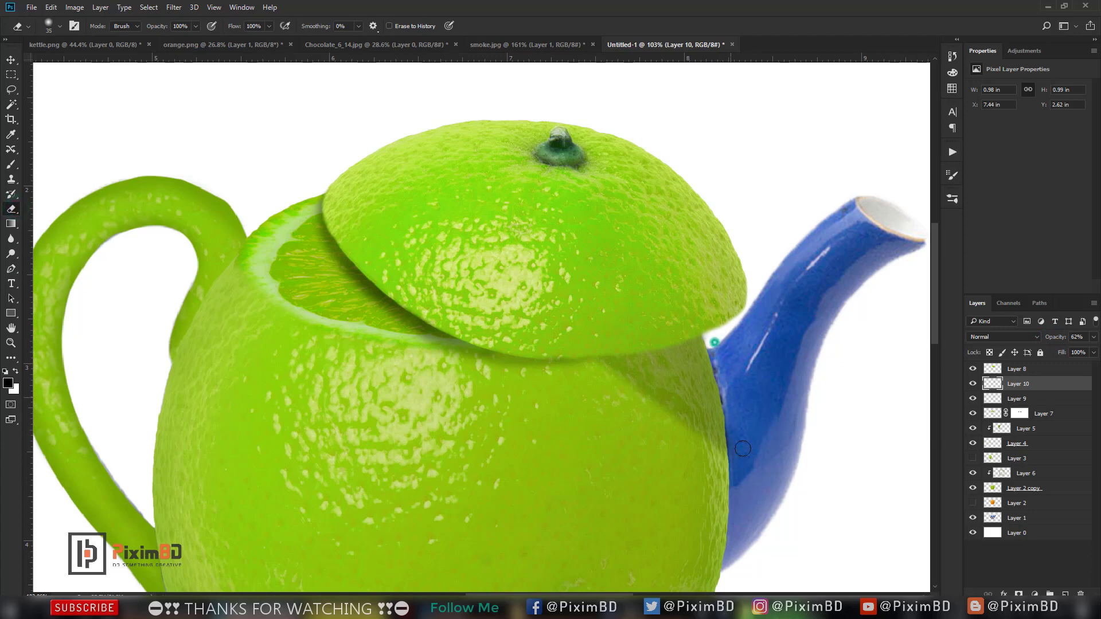
{"action": "scroll", "coordinate": [497, 390], "scroll_direction": "down", "scroll_amount": 5}
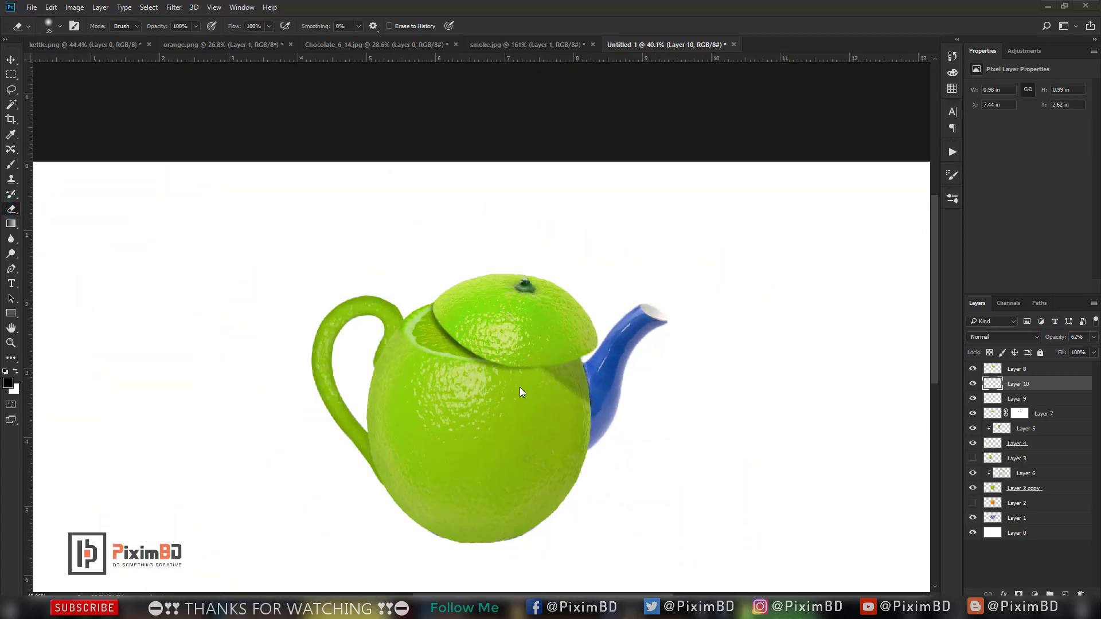
{"action": "scroll", "coordinate": [569, 407], "scroll_direction": "up", "scroll_amount": 2}
{"action": "key", "text": "ctrl+t"}
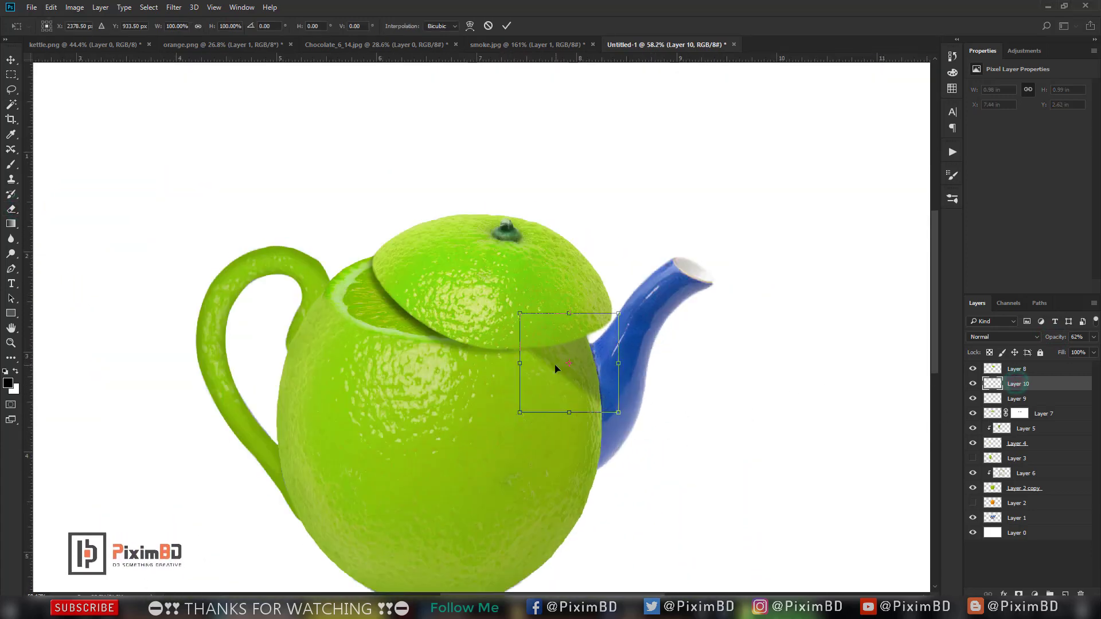
{"action": "left_click_drag", "start_coordinate": [520, 363], "coordinate": [497, 364]}
{"action": "left_click_drag", "start_coordinate": [618, 363], "coordinate": [629, 363]}
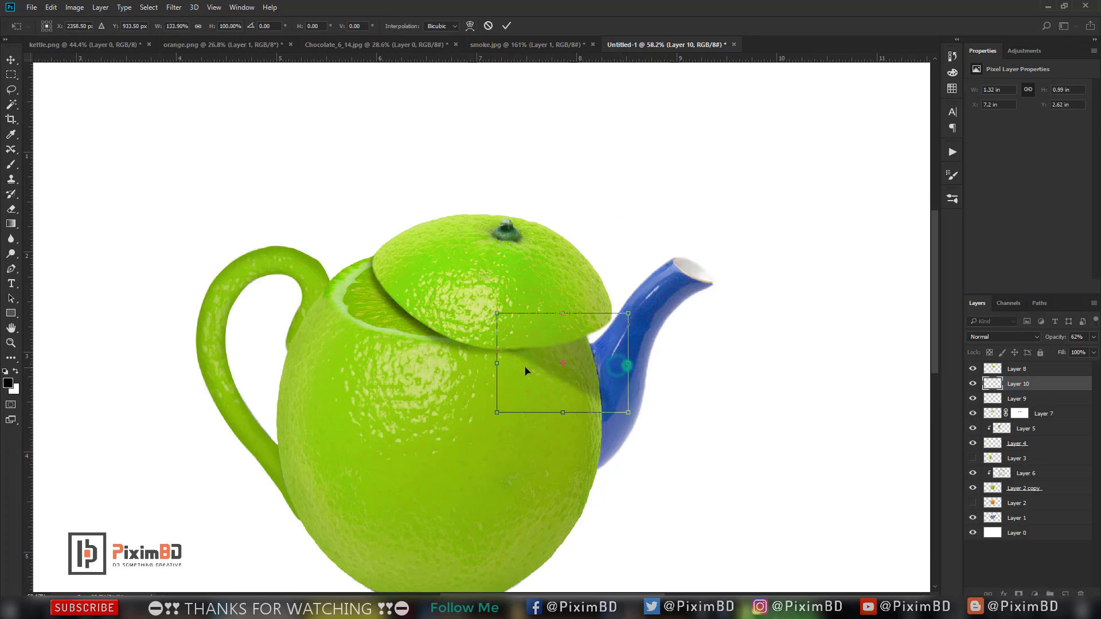
{"action": "left_click_drag", "start_coordinate": [497, 363], "coordinate": [485, 363]}
{"action": "key", "text": "Return"}
Step: Rotate the lid and its shadow layers slightly and nudge them right
{"action": "key", "text": "e"}
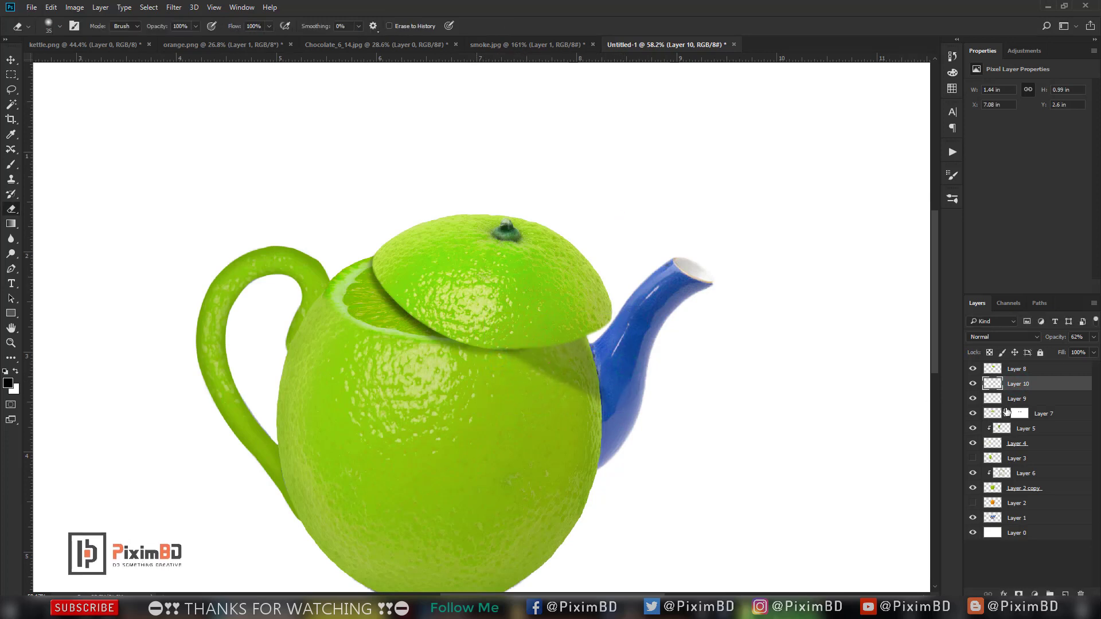
{"action": "left_click", "coordinate": [1035, 399]}
{"action": "left_click", "coordinate": [1032, 370], "text": "shift"}
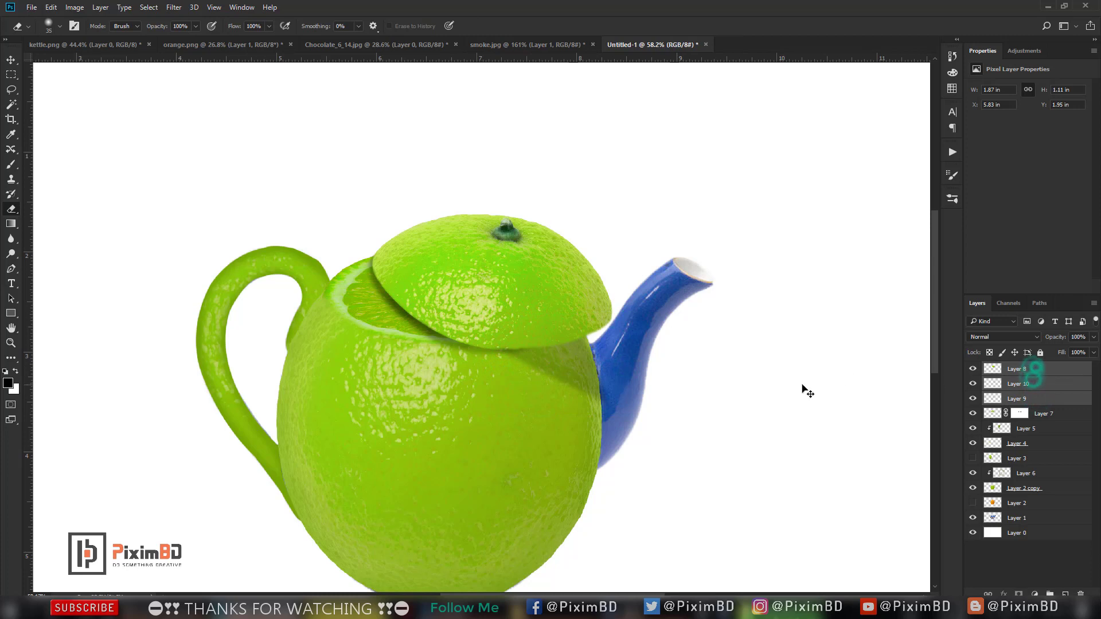
{"action": "key", "text": "ctrl+t"}
{"action": "left_click_drag", "start_coordinate": [714, 280], "coordinate": [713, 290]}
{"action": "left_click_drag", "start_coordinate": [586, 289], "coordinate": [593, 290]}
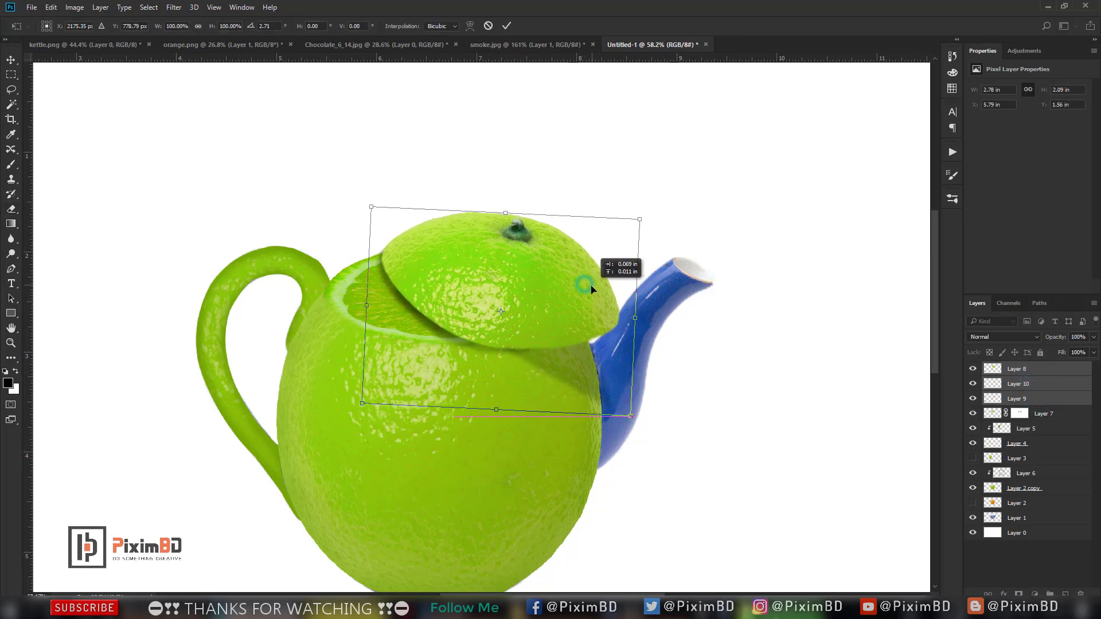
{"action": "key", "text": "Return"}
Step: Compare shadow visibility, then set the Layer 9 lid shadow to 48% opacity
{"action": "left_click", "coordinate": [1064, 383]}
{"action": "left_click", "coordinate": [974, 383]}
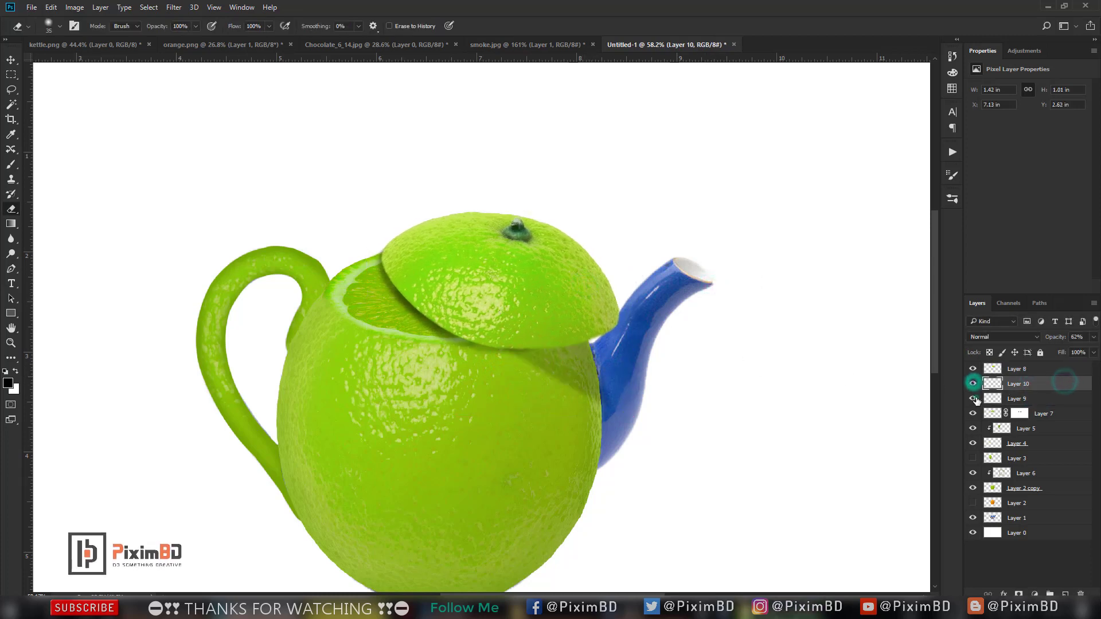
{"action": "left_click", "coordinate": [973, 399]}
{"action": "left_click", "coordinate": [973, 399]}
{"action": "left_click", "coordinate": [1020, 402]}
{"action": "left_click_drag", "start_coordinate": [1057, 343], "coordinate": [1049, 346]}
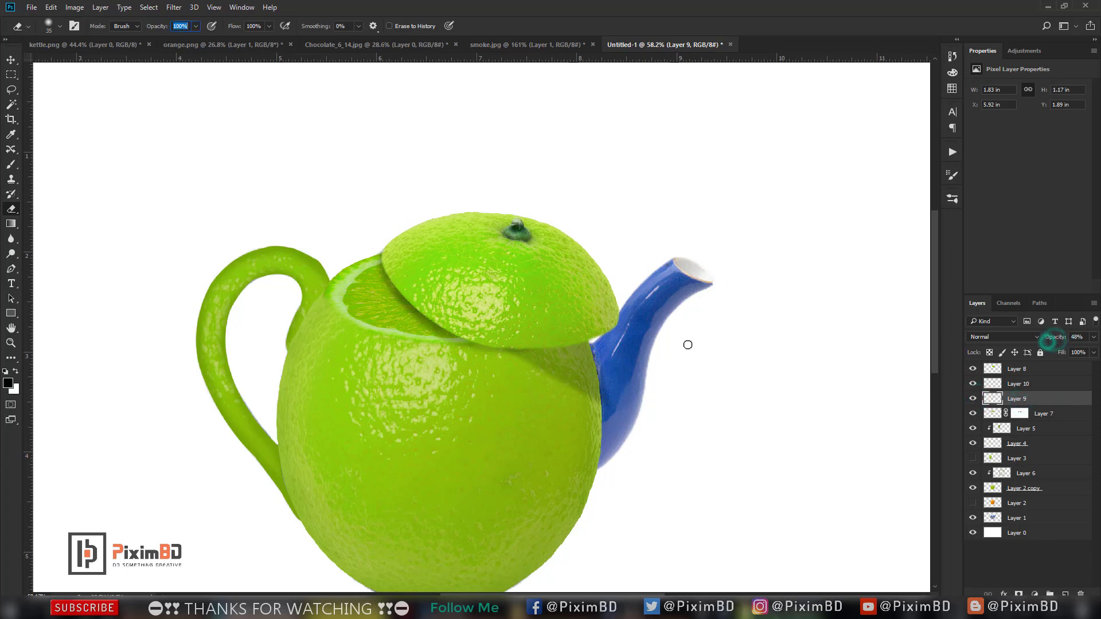
{"action": "left_click", "coordinate": [1024, 369]}
Step: Try a brightness change, discard it, and select the Layer 10 shading
{"action": "scroll", "coordinate": [536, 331], "scroll_direction": "down", "scroll_amount": 3}
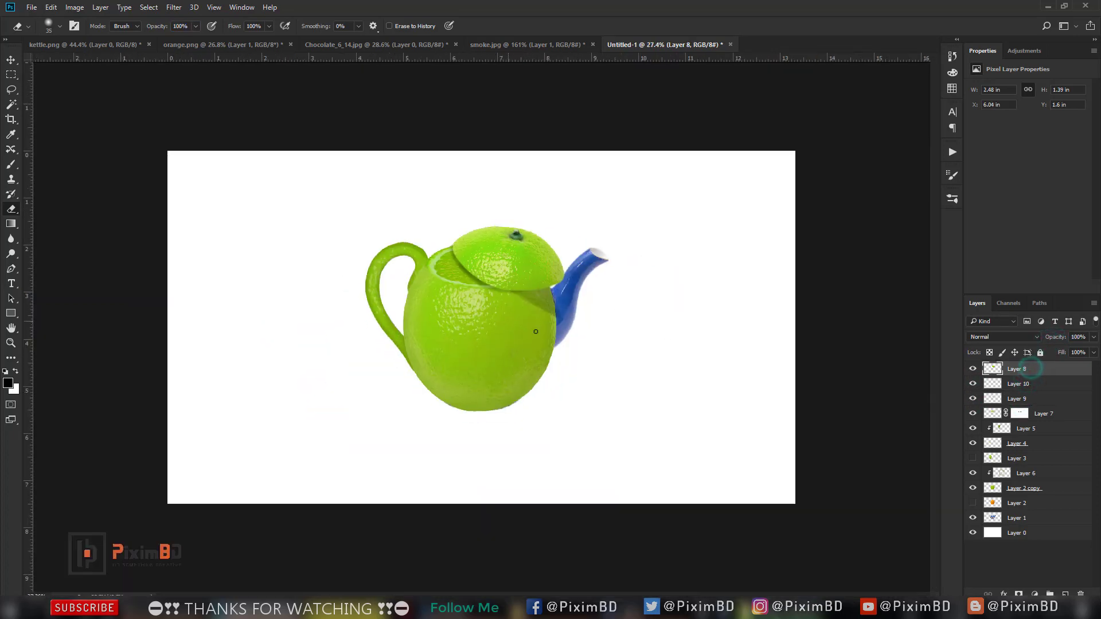
{"action": "scroll", "coordinate": [535, 332], "scroll_direction": "up", "scroll_amount": 1}
{"action": "left_click", "coordinate": [75, 7]}
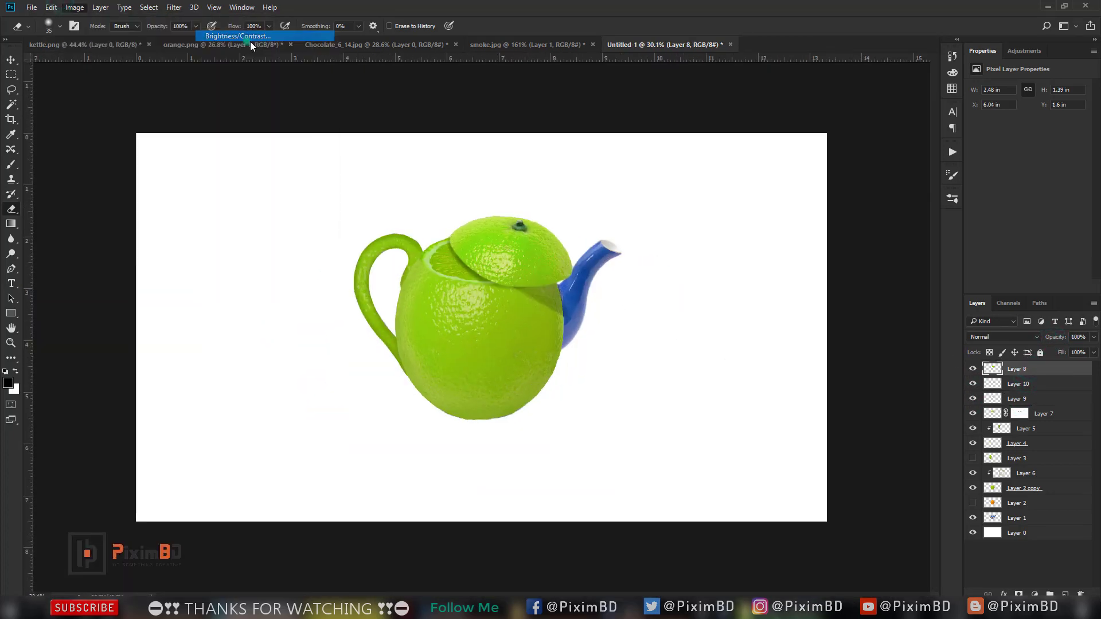
{"action": "left_click", "coordinate": [251, 38]}
{"action": "left_click_drag", "start_coordinate": [720, 202], "coordinate": [721, 204]}
{"action": "left_click", "coordinate": [811, 214]}
{"action": "left_click", "coordinate": [1024, 384]}
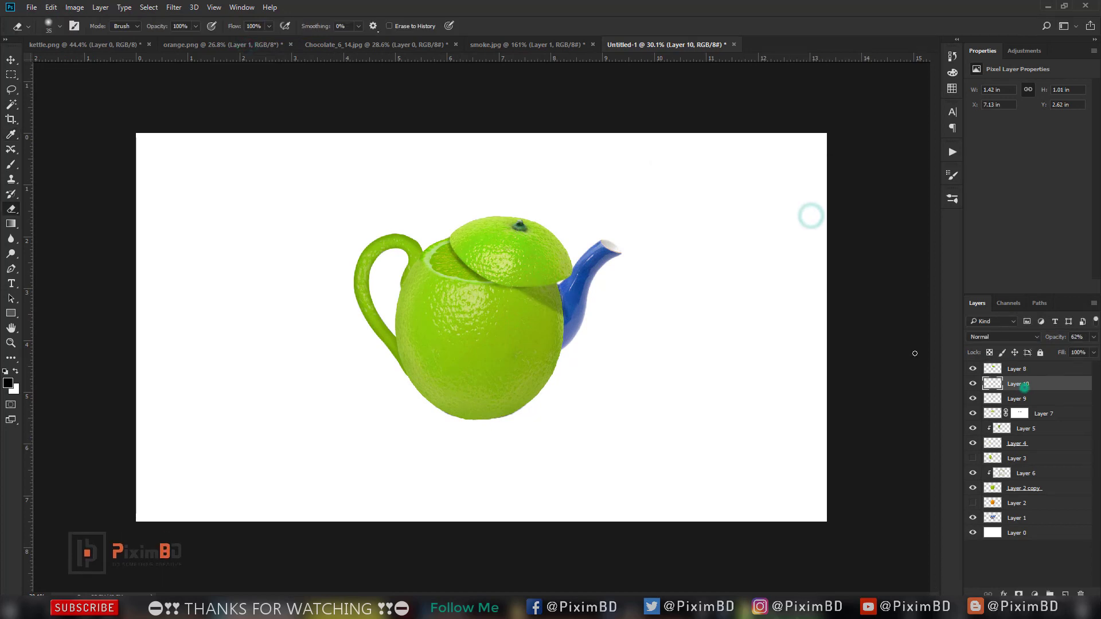
{"action": "left_click", "coordinate": [973, 384]}
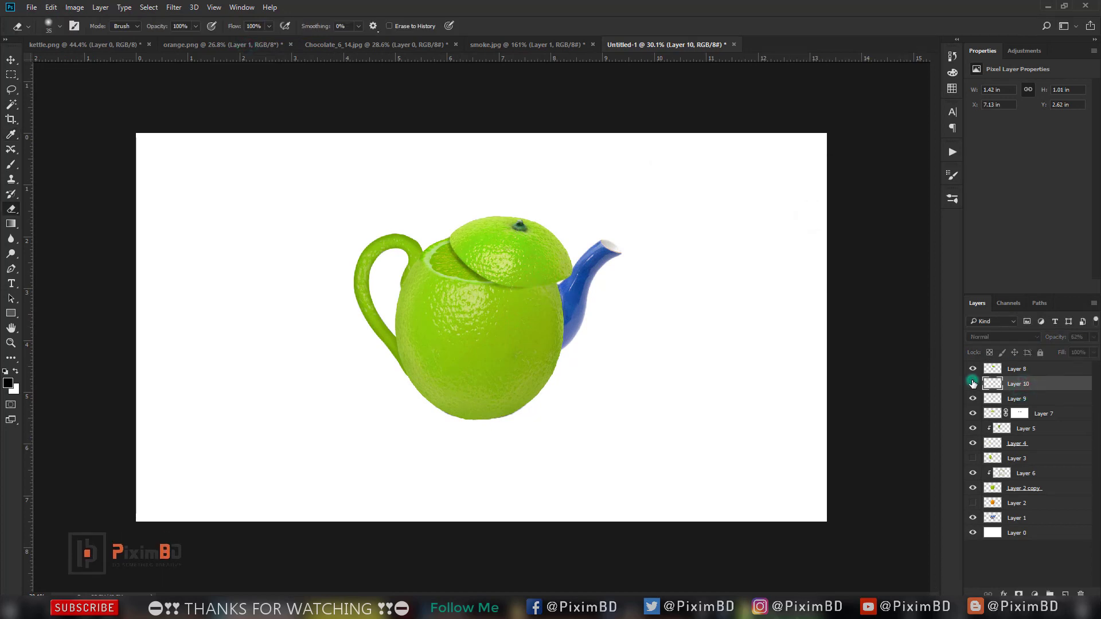
Step: Darken Layer 10 with Brightness/Contrast at -67
{"action": "left_click", "coordinate": [75, 7]}
{"action": "left_click", "coordinate": [228, 37]}
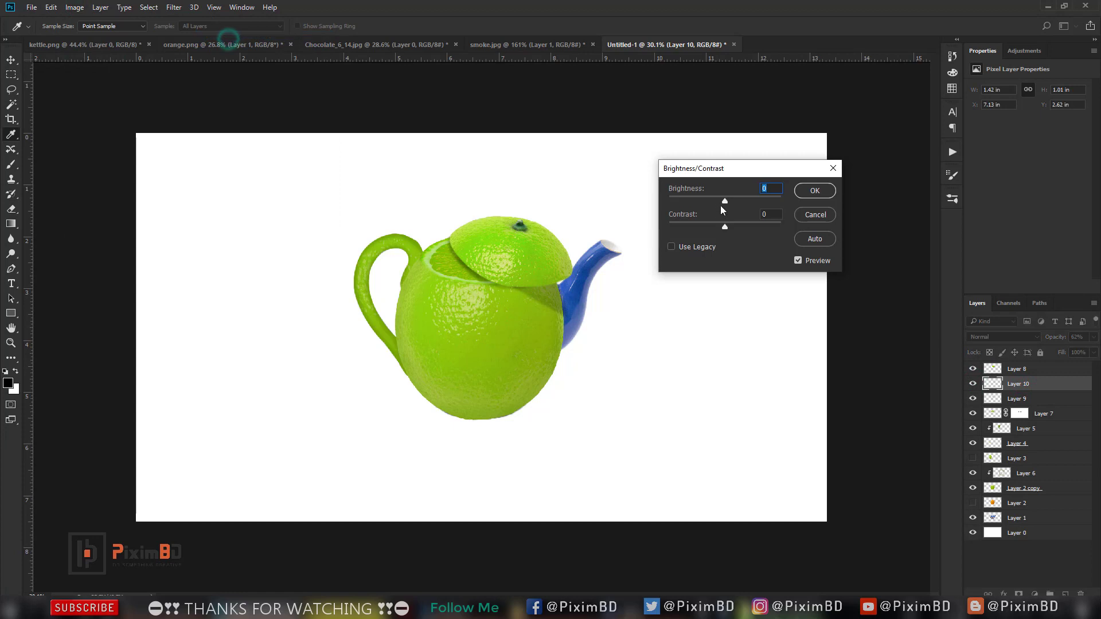
{"action": "left_click_drag", "start_coordinate": [725, 201], "coordinate": [701, 214]}
{"action": "left_click", "coordinate": [826, 194]}
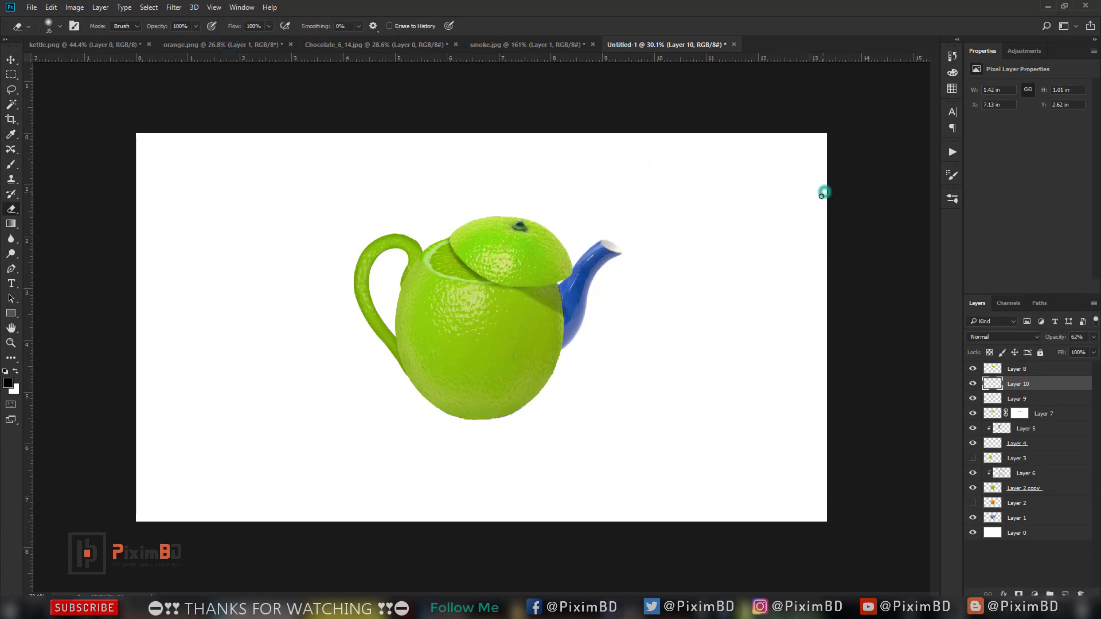
Step: Set Layer 10 to Multiply blend mode and reapply the last filter
{"action": "left_click", "coordinate": [1003, 337]}
{"action": "left_click", "coordinate": [994, 373]}
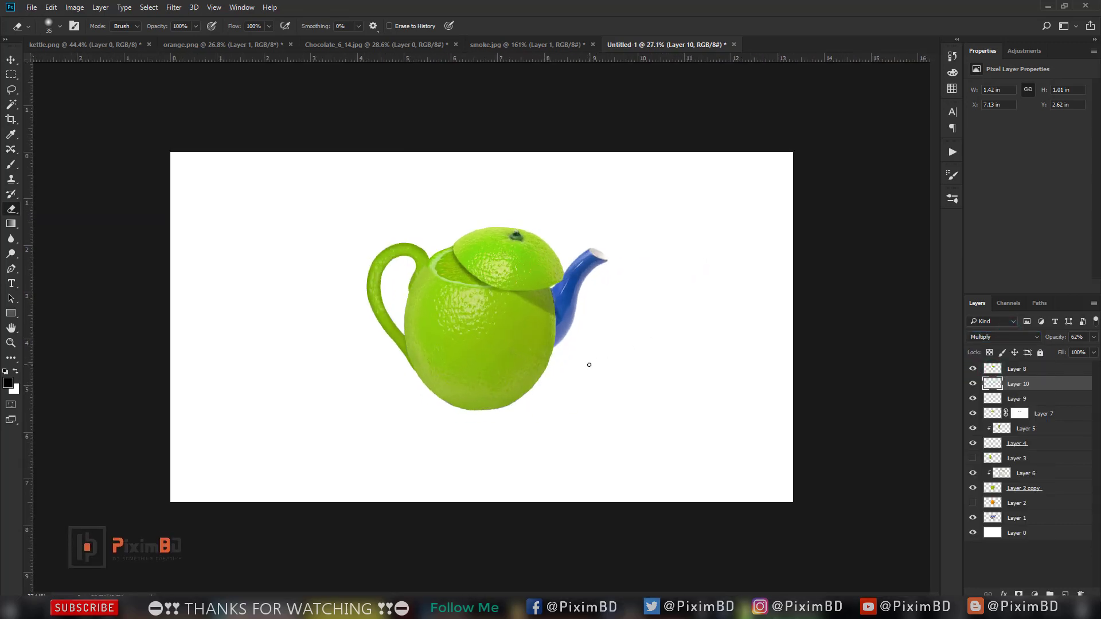
{"action": "scroll", "coordinate": [589, 364], "scroll_direction": "up", "scroll_amount": 1}
{"action": "left_click", "coordinate": [171, 7]}
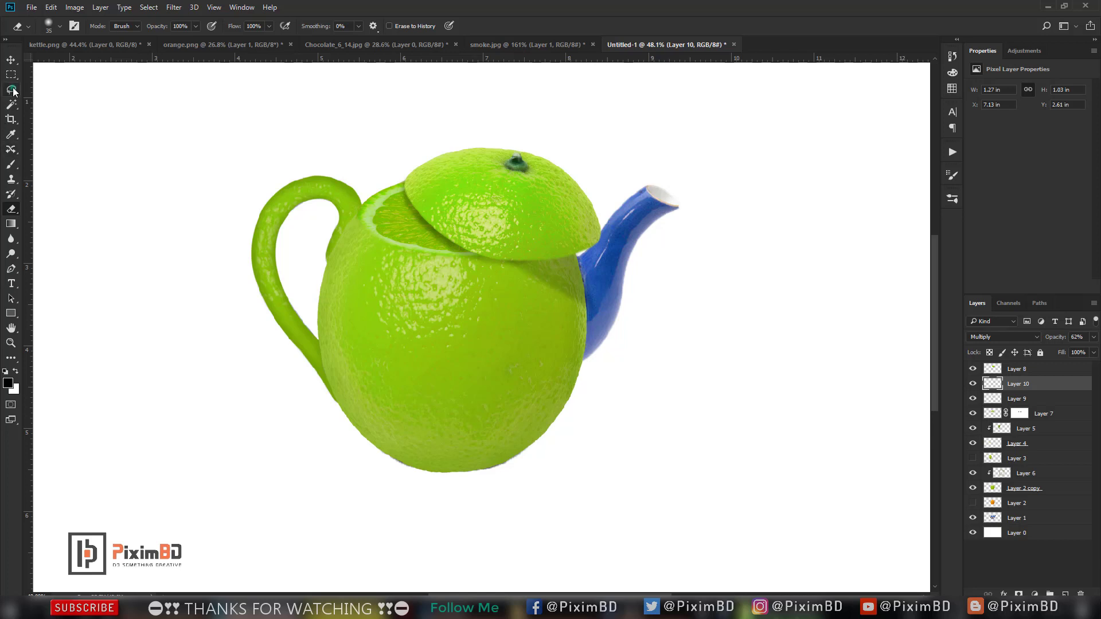
Step: Lasso a patch of lime skin from the Layer 2 copy onto a new top layer
{"action": "left_click", "coordinate": [12, 91]}
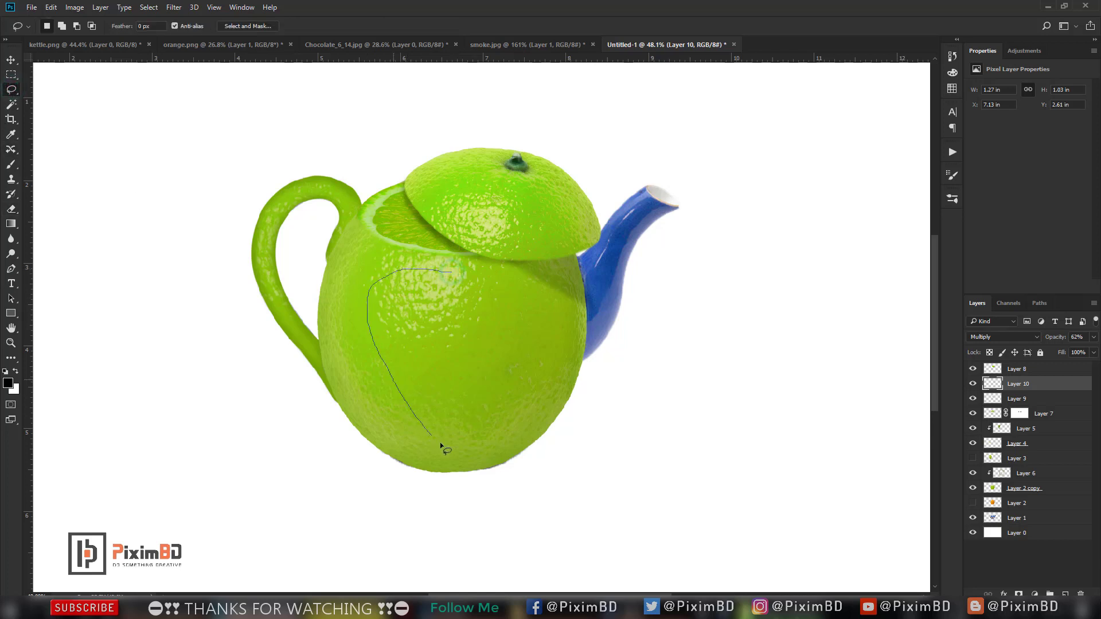
{"action": "left_click_drag", "start_coordinate": [488, 281], "coordinate": [446, 268]}
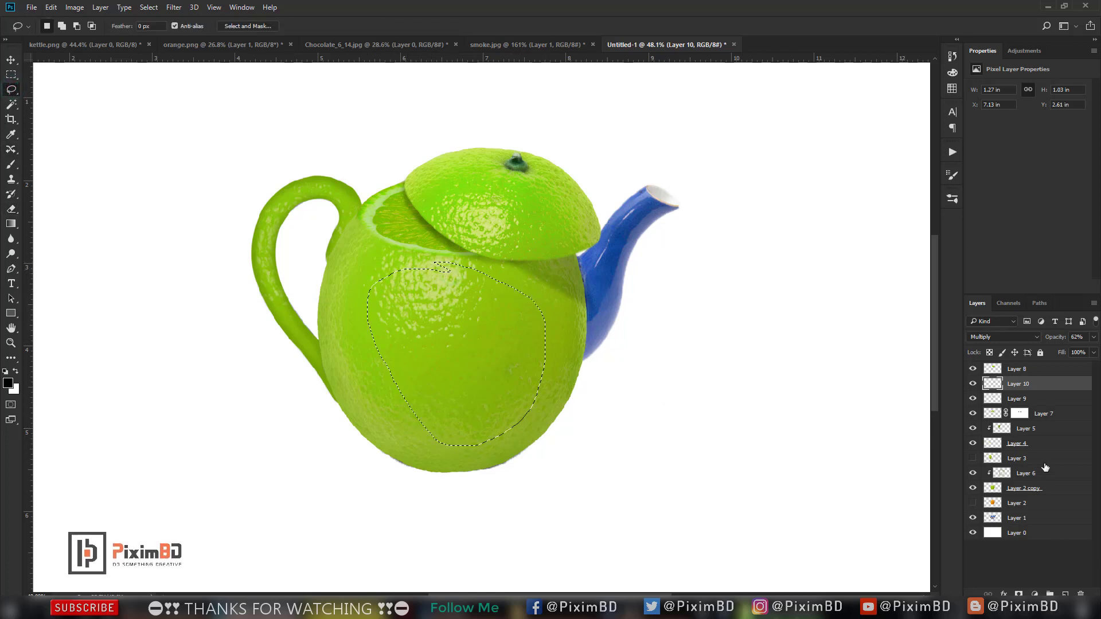
{"action": "left_click", "coordinate": [1054, 495]}
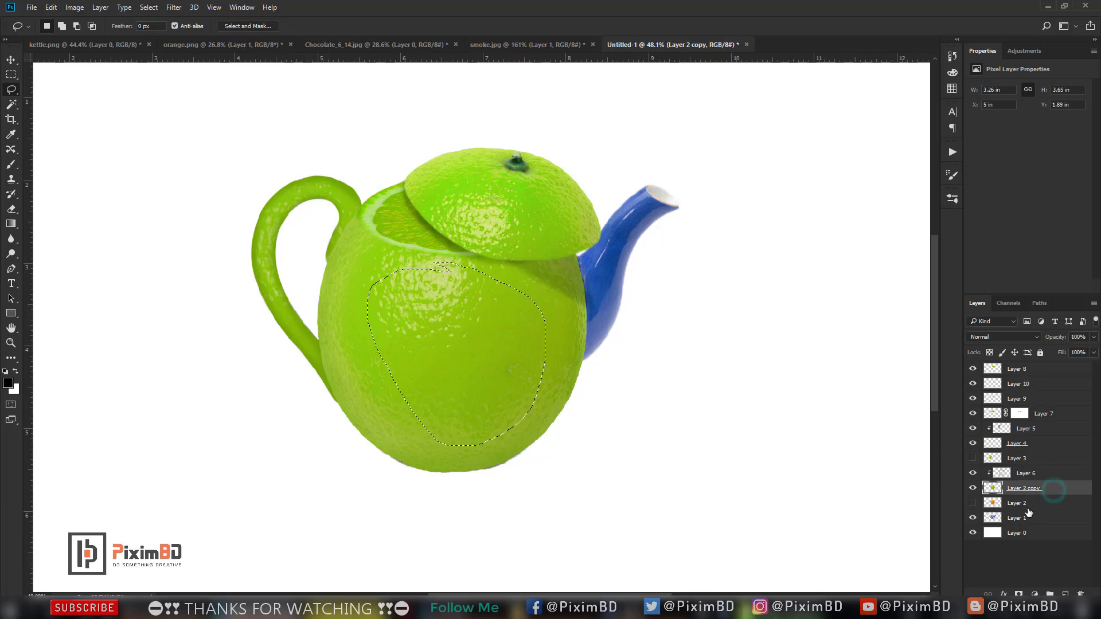
{"action": "key", "text": "ctrl+j"}
{"action": "key", "text": "ctrl+shift+bracketright"}
{"action": "key", "text": "v"}
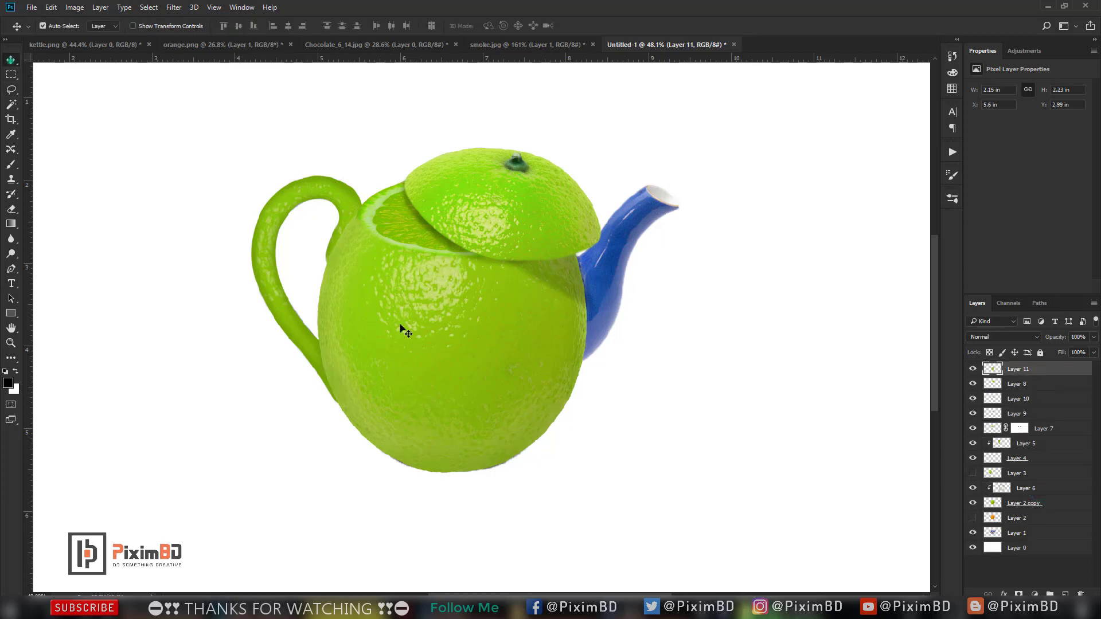
Step: Transform the skin patch over the blue spout and set it to 39% opacity
{"action": "left_click_drag", "start_coordinate": [451, 337], "coordinate": [634, 238]}
{"action": "key", "text": "ctrl+t"}
{"action": "left_click_drag", "start_coordinate": [556, 351], "coordinate": [516, 370]}
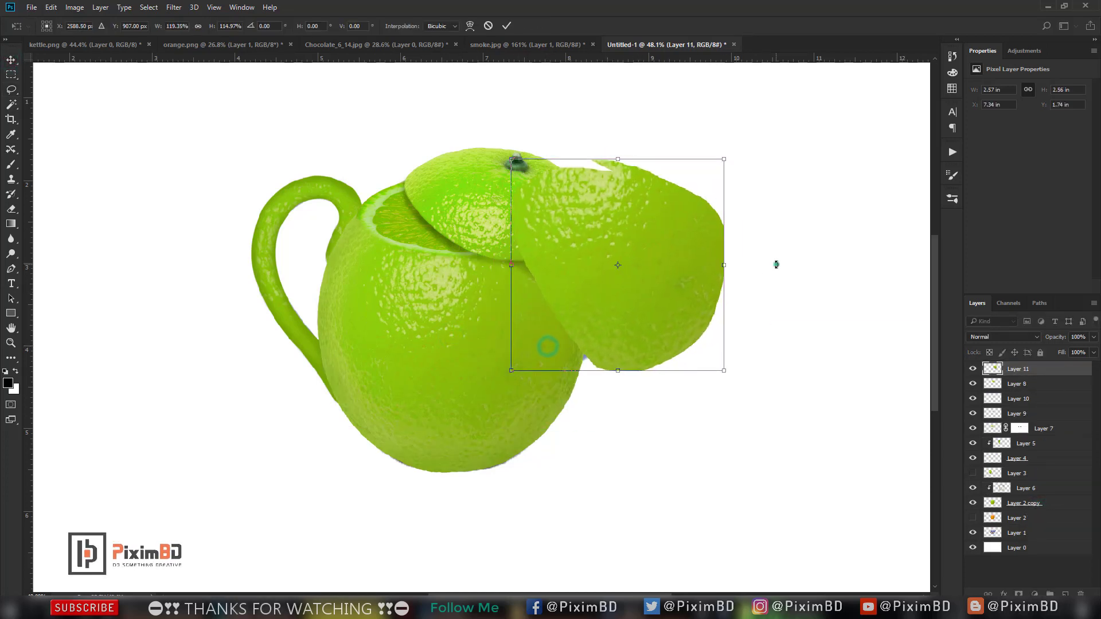
{"action": "left_click_drag", "start_coordinate": [776, 264], "coordinate": [725, 373]}
{"action": "left_click_drag", "start_coordinate": [634, 353], "coordinate": [644, 362]}
{"action": "key", "text": "Return"}
{"action": "scroll", "coordinate": [635, 359], "scroll_direction": "up", "scroll_amount": 3}
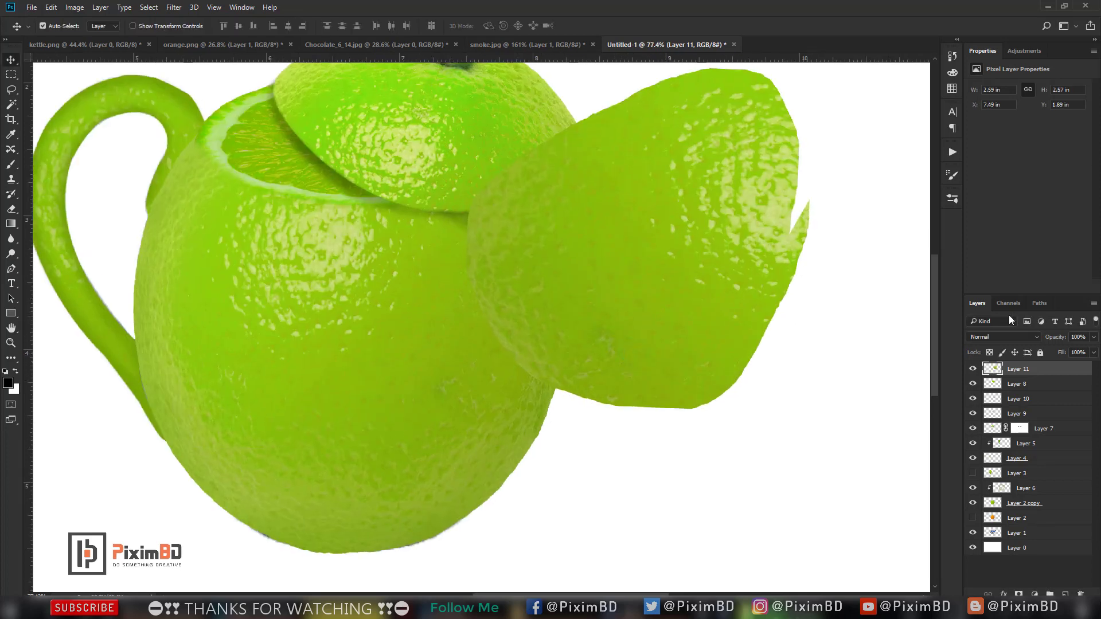
{"action": "left_click_drag", "start_coordinate": [1054, 337], "coordinate": [1026, 336]}
Step: Trace the spout with a closed Pen path and convert it to a selection
{"action": "key", "text": "p"}
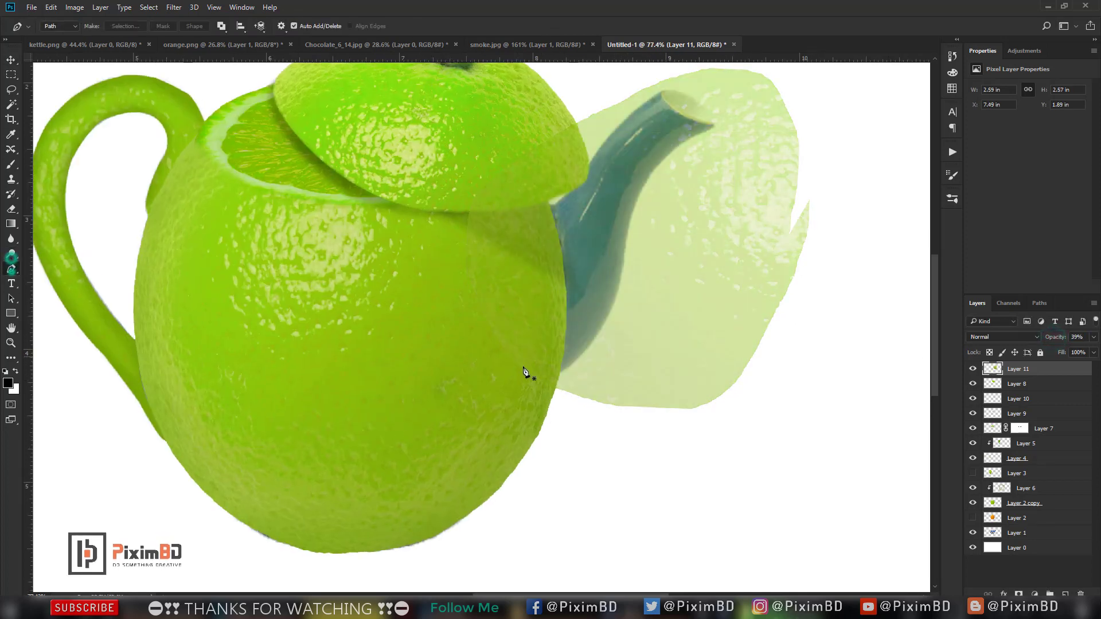
{"action": "left_click", "coordinate": [562, 372]}
{"action": "mouse_move", "coordinate": [631, 219]}
{"action": "left_mouse_down"}
{"action": "mouse_move", "coordinate": [644, 163]}
{"action": "mouse_move", "coordinate": [635, 105]}
{"action": "left_mouse_up"}
{"action": "left_click", "coordinate": [631, 220], "text": "alt"}
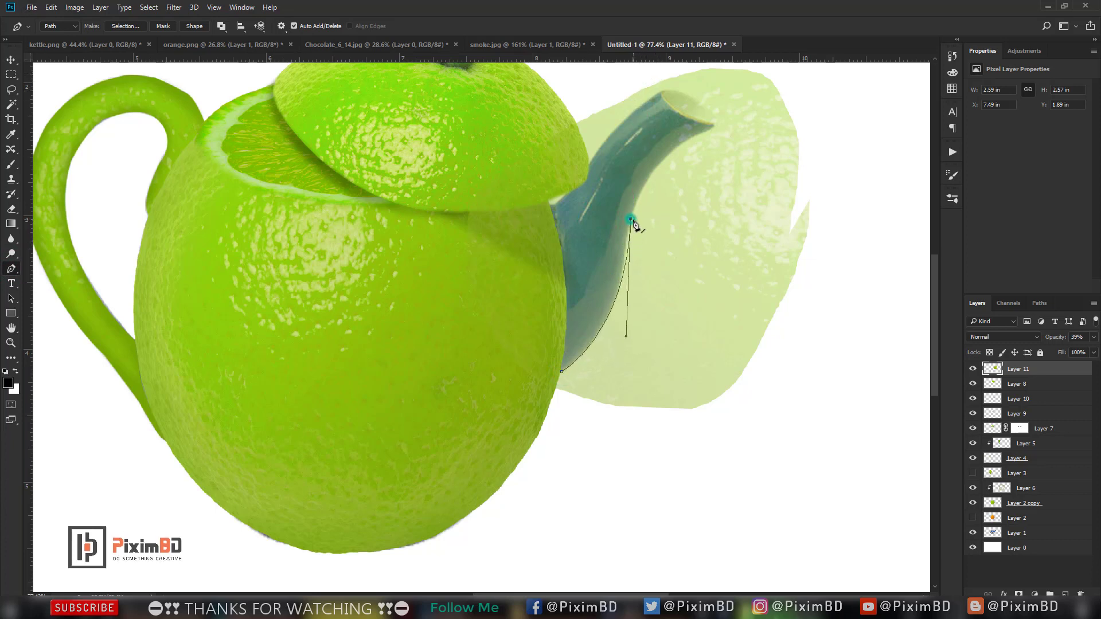
{"action": "left_click_drag", "start_coordinate": [653, 170], "coordinate": [671, 156]}
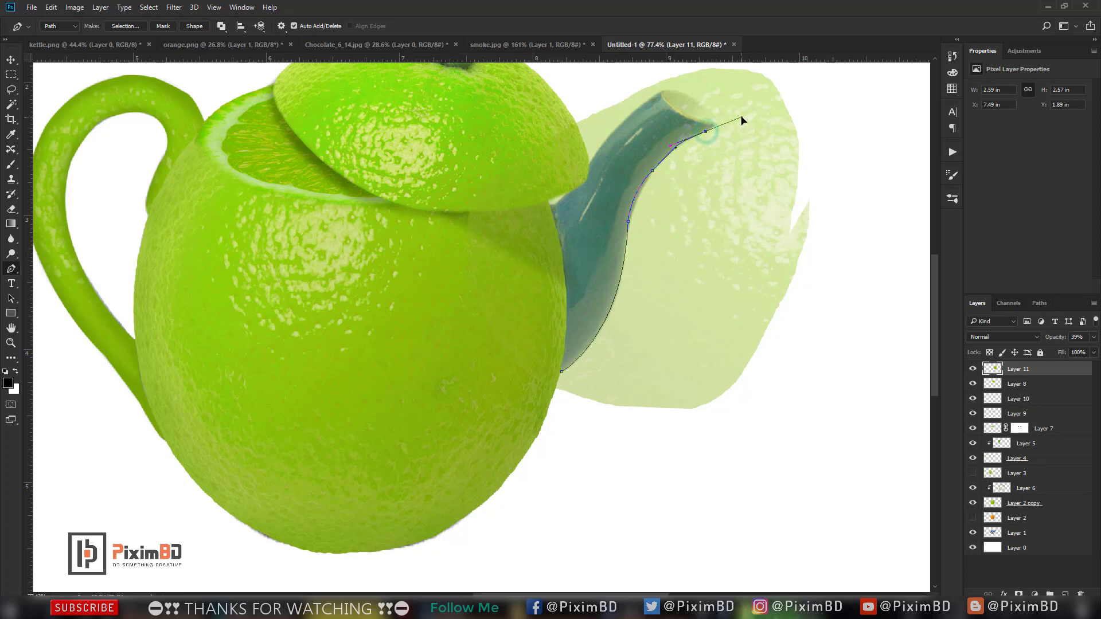
{"action": "scroll", "coordinate": [714, 123], "scroll_direction": "up", "scroll_amount": 2}
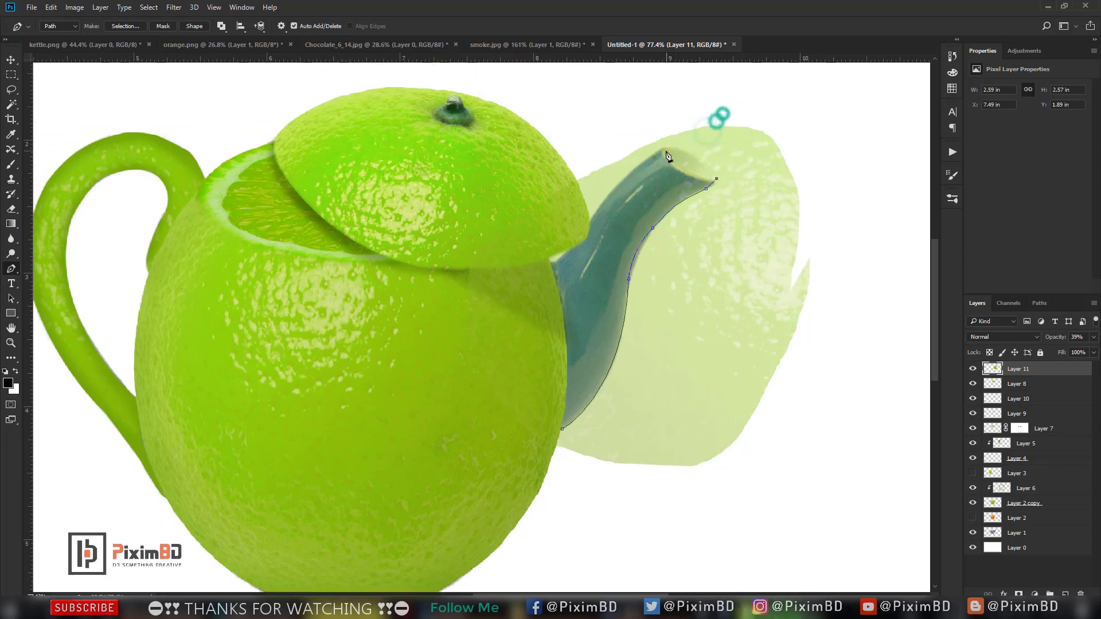
{"action": "left_click_drag", "start_coordinate": [662, 149], "coordinate": [625, 153]}
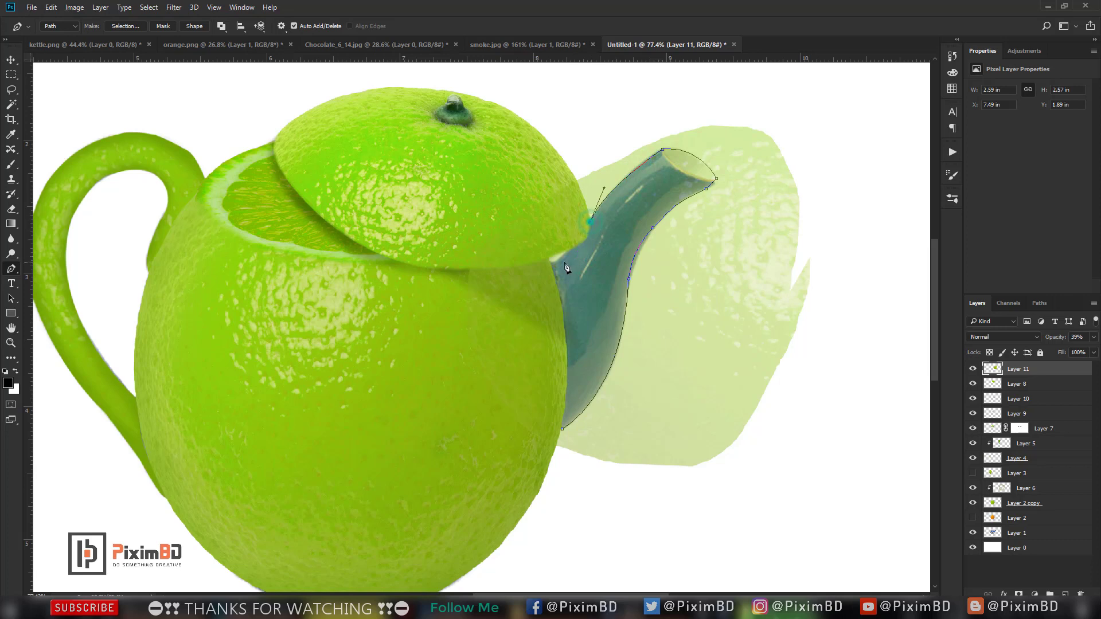
{"action": "left_click_drag", "start_coordinate": [553, 267], "coordinate": [562, 263]}
{"action": "left_click", "coordinate": [563, 428]}
{"action": "right_click", "coordinate": [580, 306]}
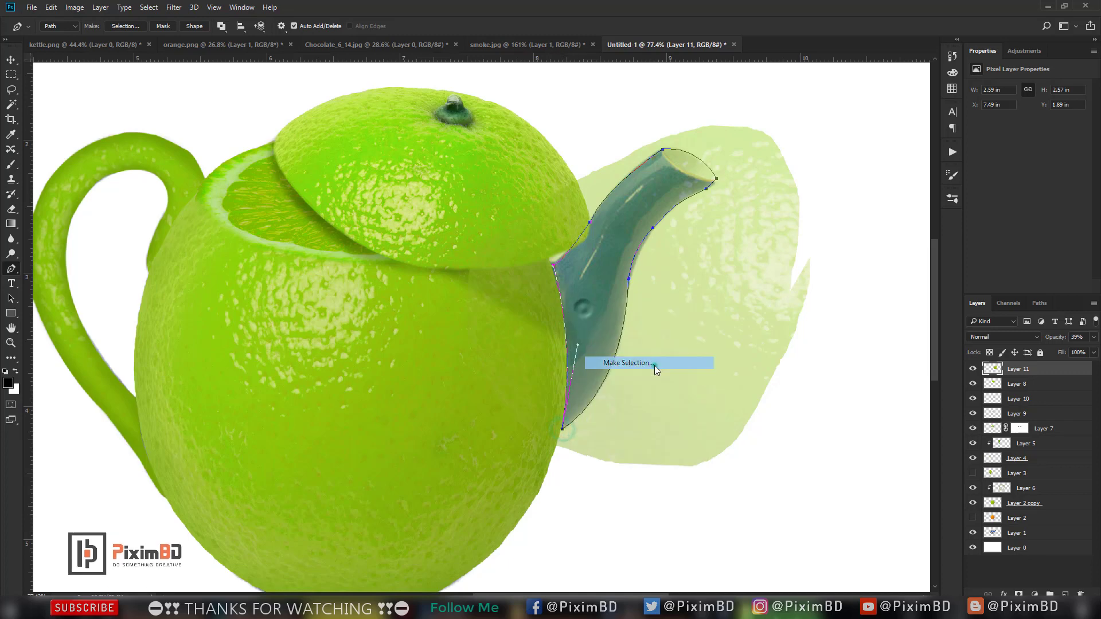
{"action": "left_click", "coordinate": [655, 366]}
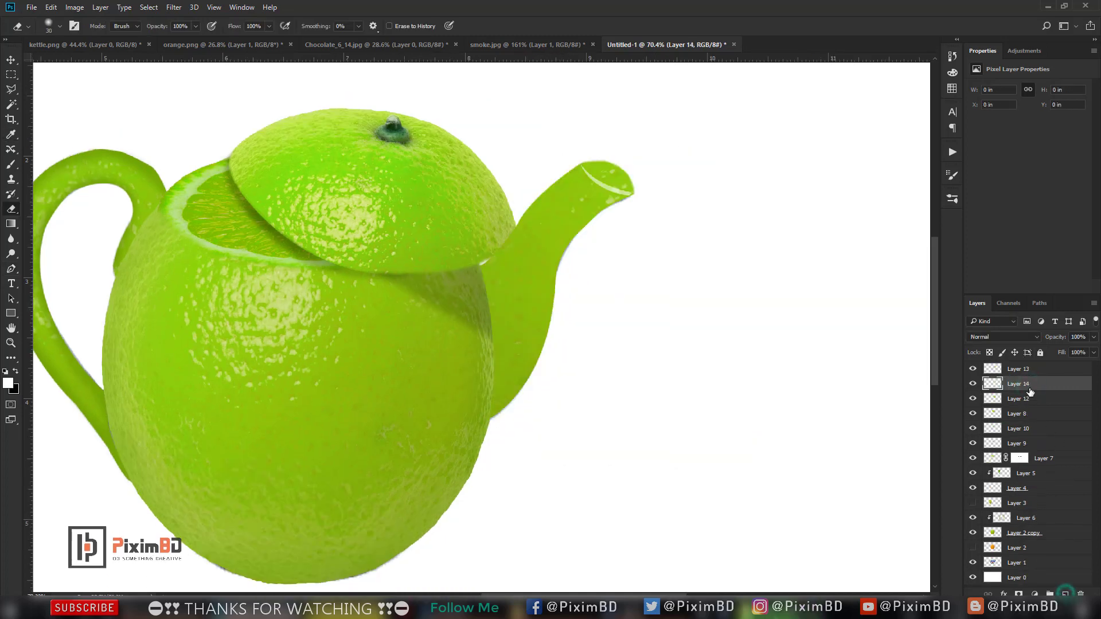
Step: Clip Layer 14 to the spout and set the brush colour to a darker green
{"action": "right_click", "coordinate": [1044, 384]}
{"action": "left_click", "coordinate": [975, 277]}
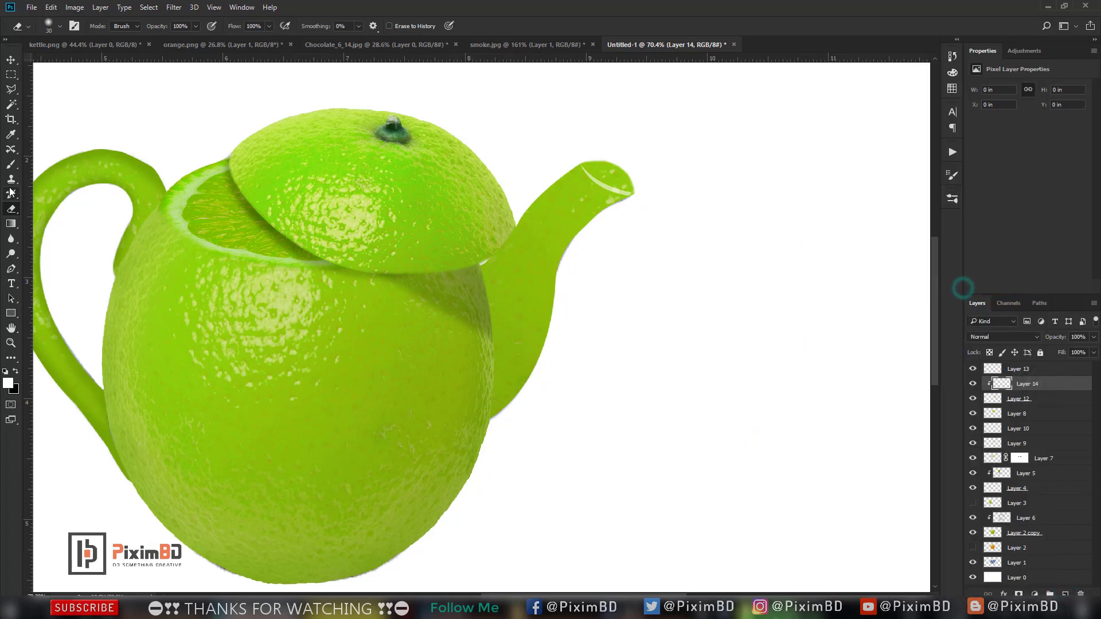
{"action": "left_click", "coordinate": [11, 164]}
{"action": "left_click", "coordinate": [8, 383]}
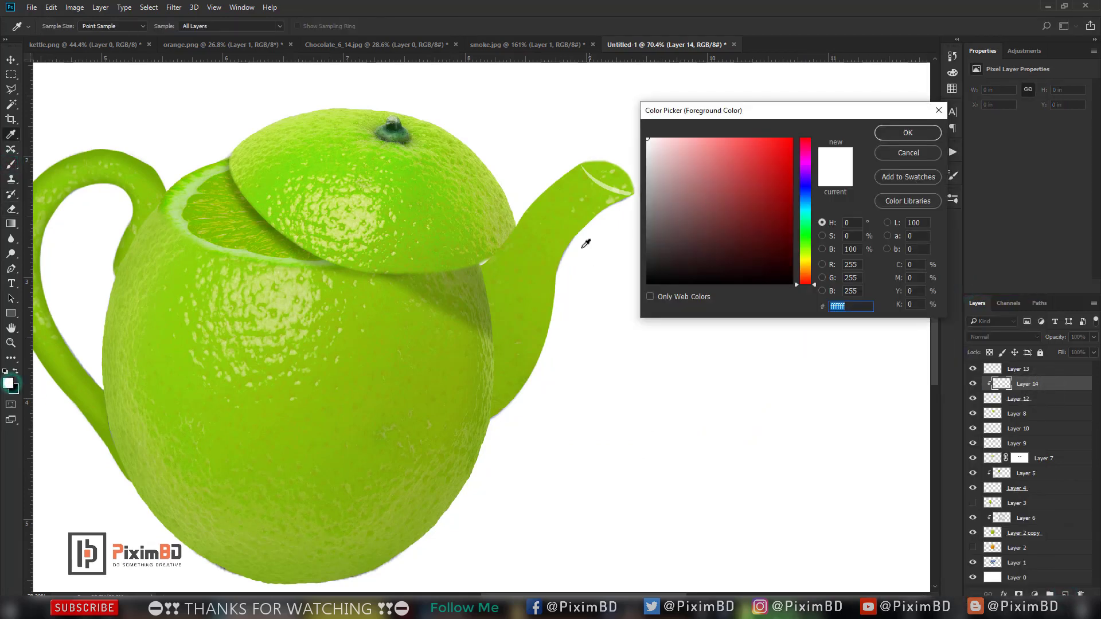
{"action": "left_click", "coordinate": [529, 275]}
{"action": "left_click", "coordinate": [788, 188]}
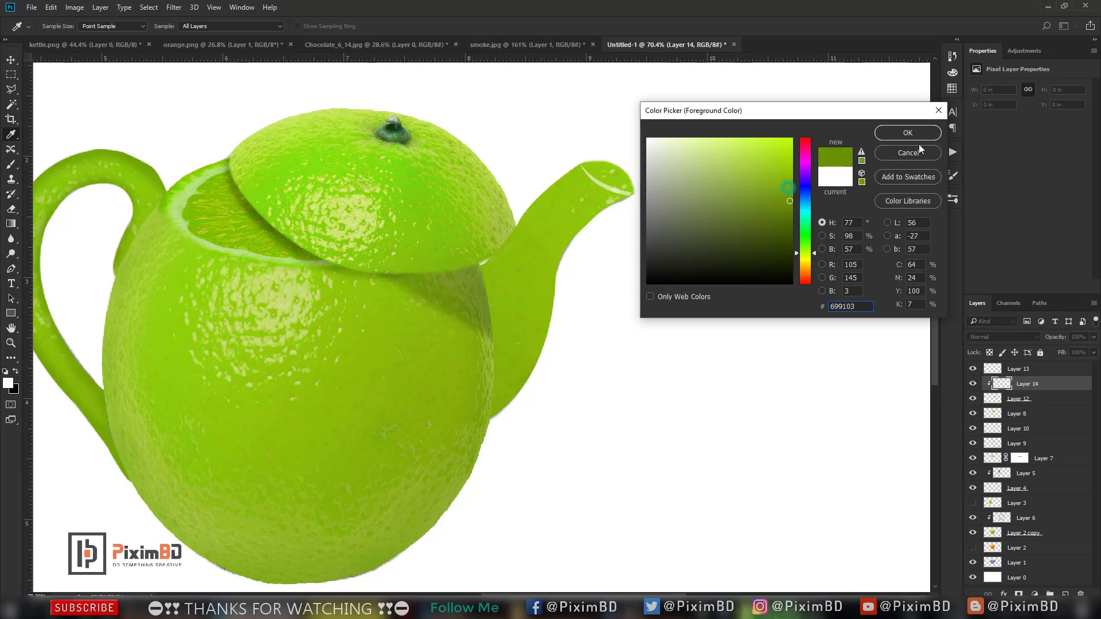
{"action": "left_click", "coordinate": [918, 133]}
Step: Paint soft darker-green shading along the spout's lower, upper-left and tip edges, undoing the last stroke
{"action": "key", "text": "bracketright"}
{"action": "key", "text": "bracketright"}
{"action": "key", "text": "bracketright"}
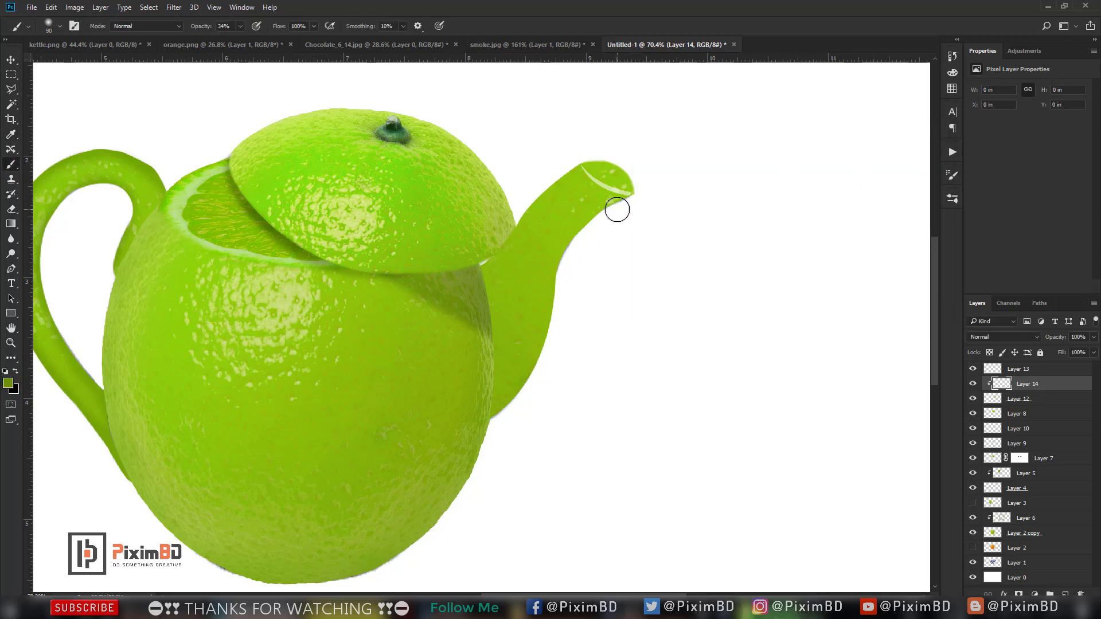
{"action": "mouse_move", "coordinate": [595, 230]}
{"action": "left_mouse_down"}
{"action": "mouse_move", "coordinate": [540, 377]}
{"action": "mouse_move", "coordinate": [508, 384]}
{"action": "left_mouse_up"}
{"action": "key", "text": "bracketright"}
{"action": "left_click_drag", "start_coordinate": [480, 274], "coordinate": [527, 198]}
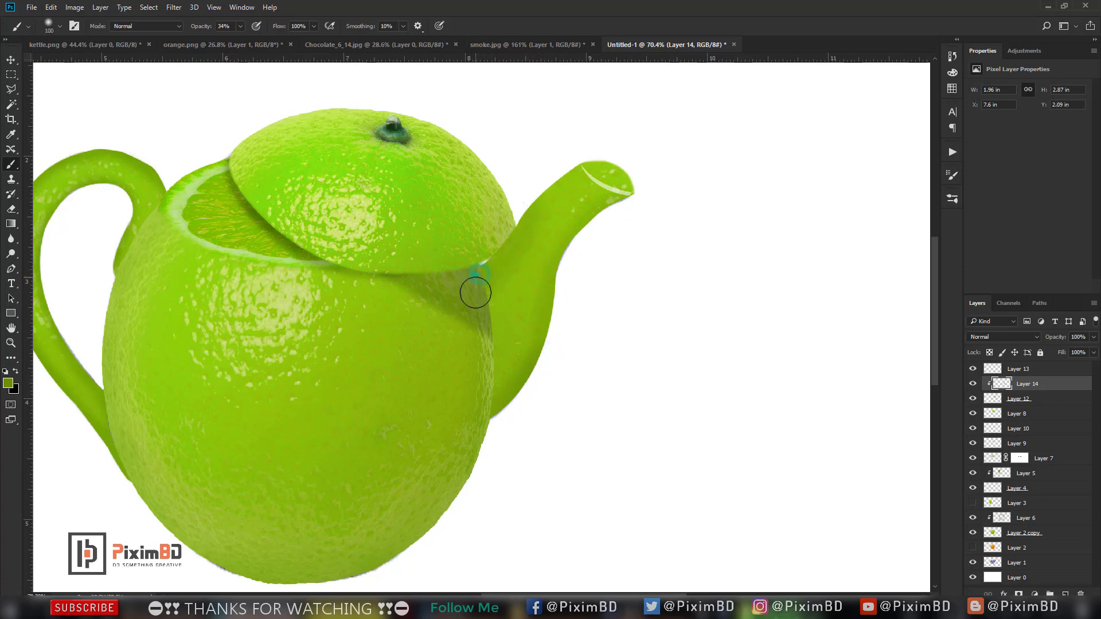
{"action": "key", "text": "bracketleft"}
{"action": "left_click_drag", "start_coordinate": [472, 283], "coordinate": [485, 265]}
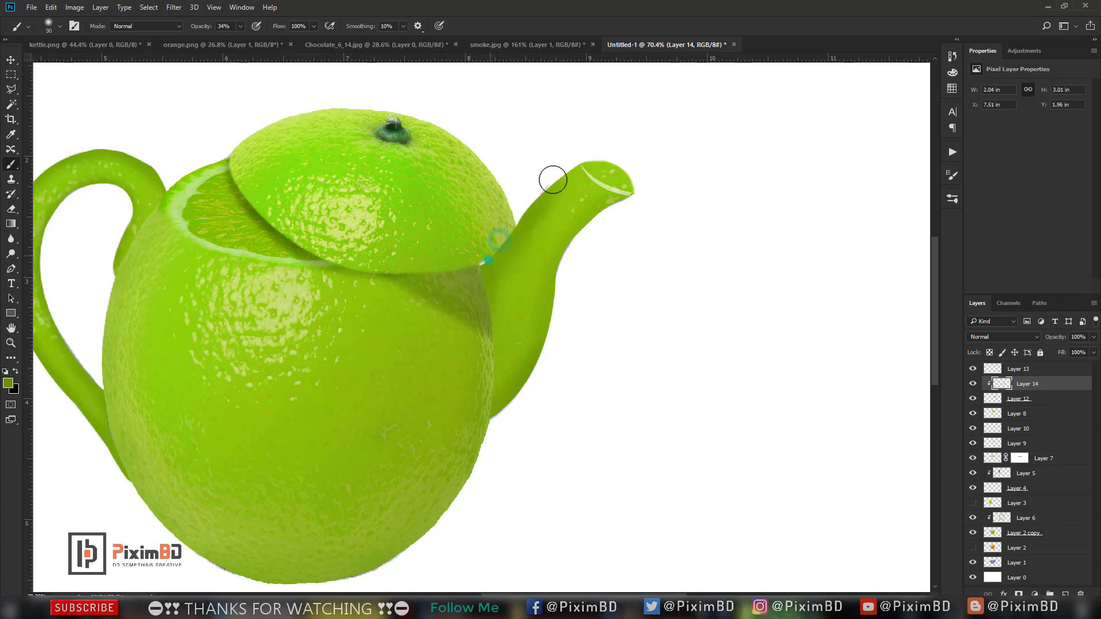
{"action": "left_click_drag", "start_coordinate": [553, 179], "coordinate": [609, 138]}
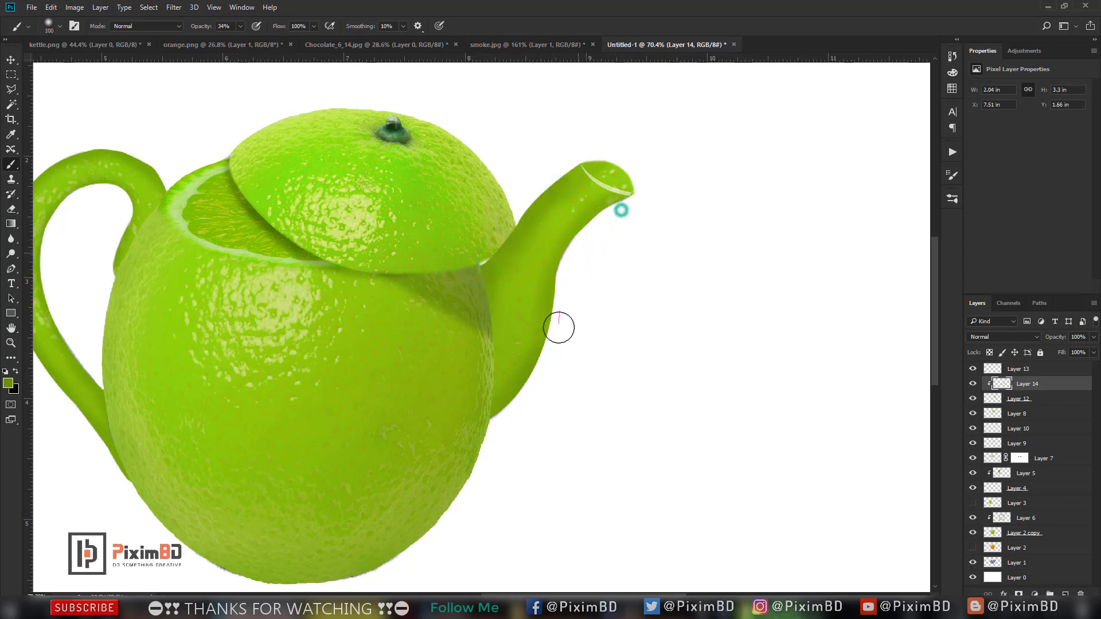
{"action": "left_click_drag", "start_coordinate": [560, 287], "coordinate": [631, 195]}
{"action": "key", "text": "bracketleft"}
{"action": "key", "text": "bracketleft"}
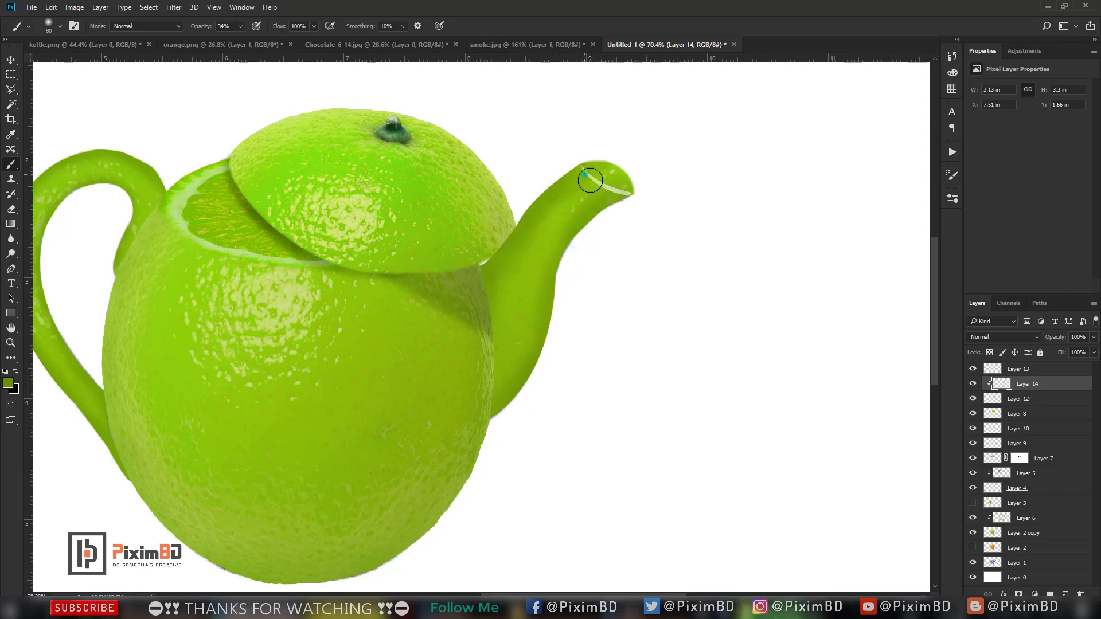
{"action": "left_click_drag", "start_coordinate": [489, 294], "coordinate": [560, 195]}
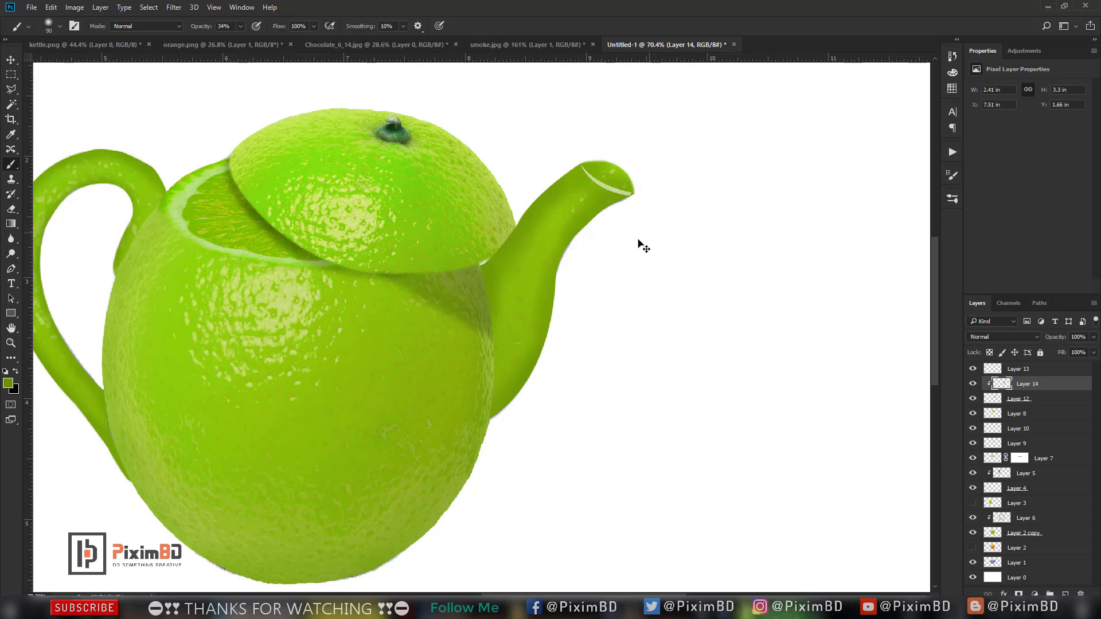
{"action": "key", "text": "ctrl+z"}
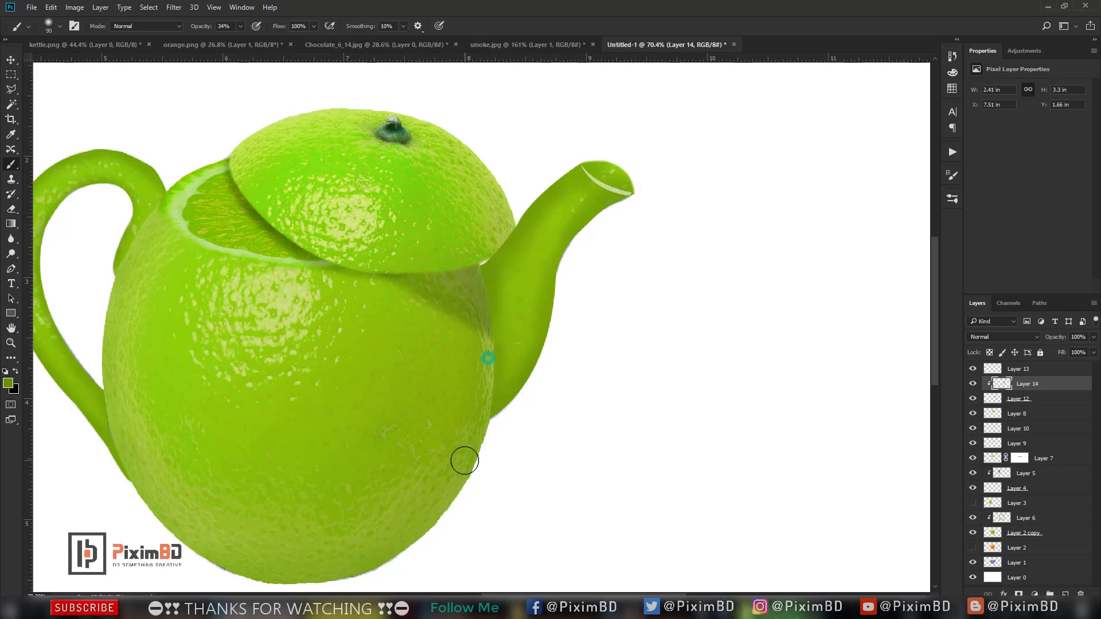
Step: Try a shadow stroke on Layer 2 copy, undo it, then darken the body's lower-left edge on Layer 6
{"action": "left_click", "coordinate": [1033, 443]}
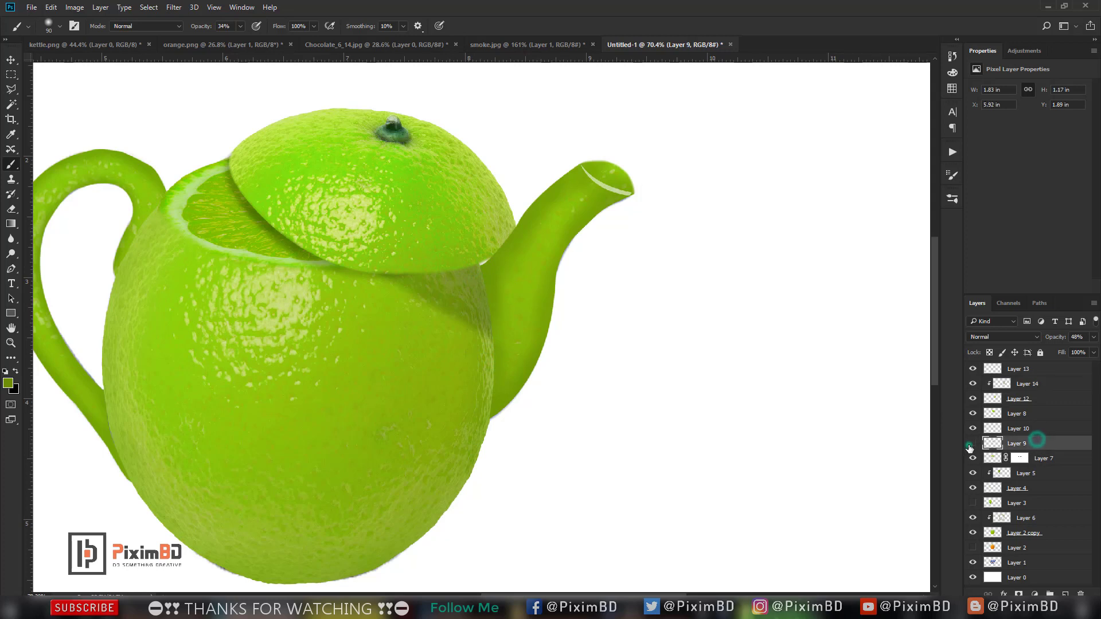
{"action": "left_click", "coordinate": [1023, 532]}
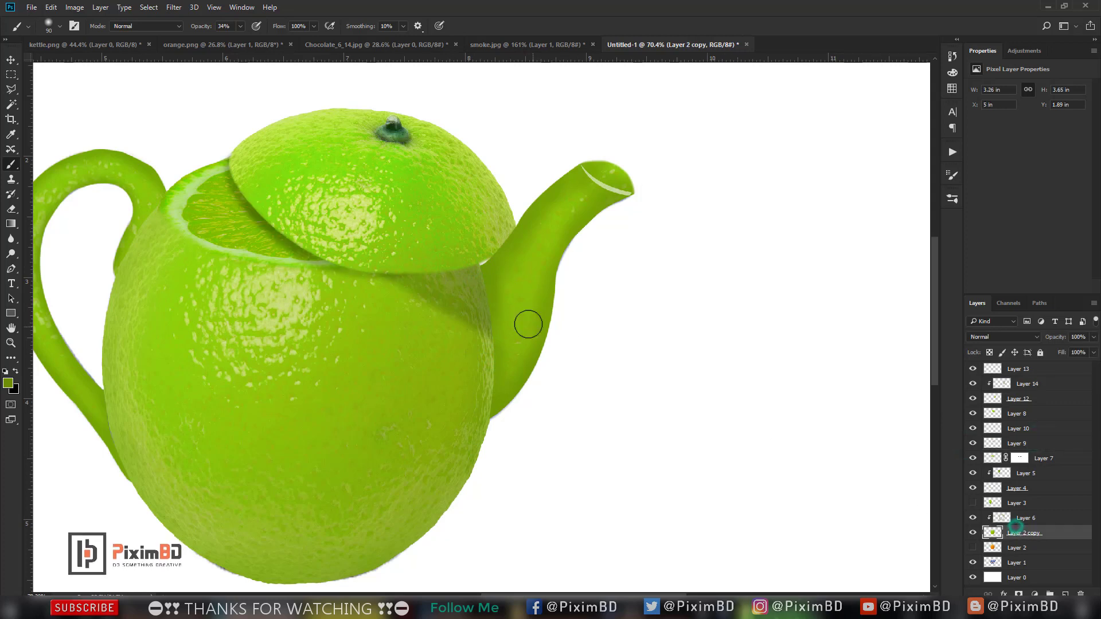
{"action": "left_click_drag", "start_coordinate": [492, 322], "coordinate": [482, 416]}
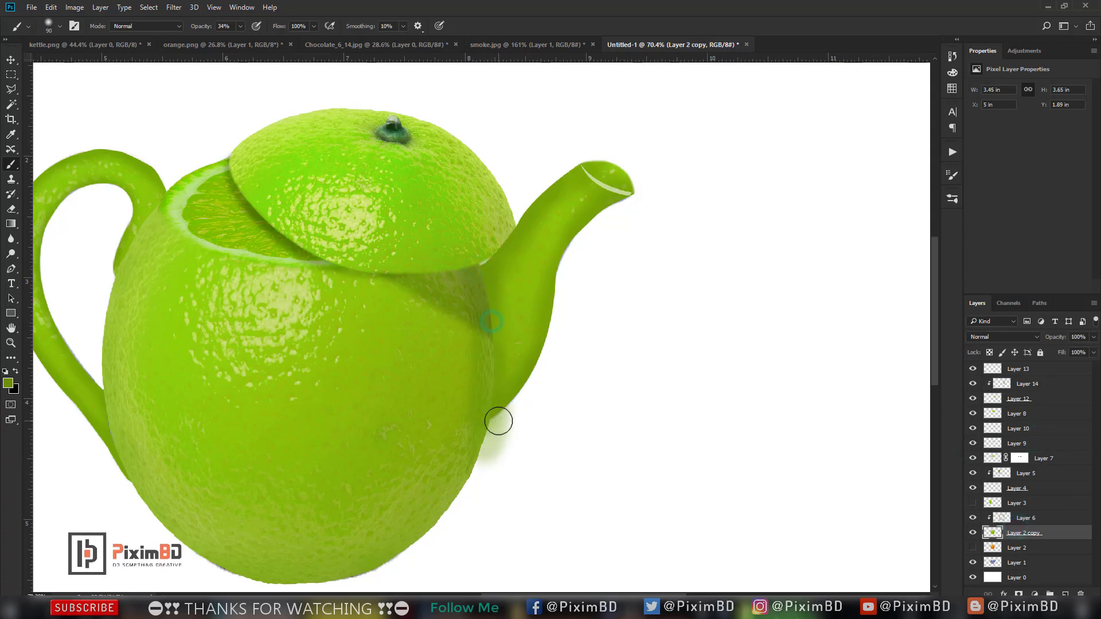
{"action": "key", "text": "ctrl+z"}
{"action": "left_click", "coordinate": [1027, 518]}
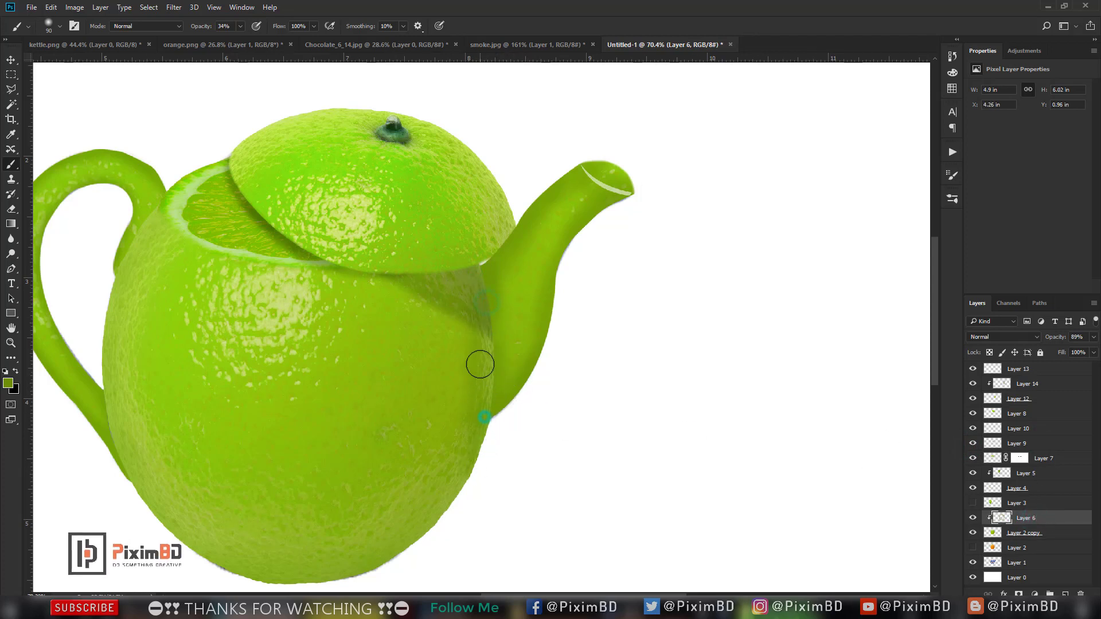
{"action": "scroll", "coordinate": [456, 241], "scroll_direction": "down", "scroll_amount": 2}
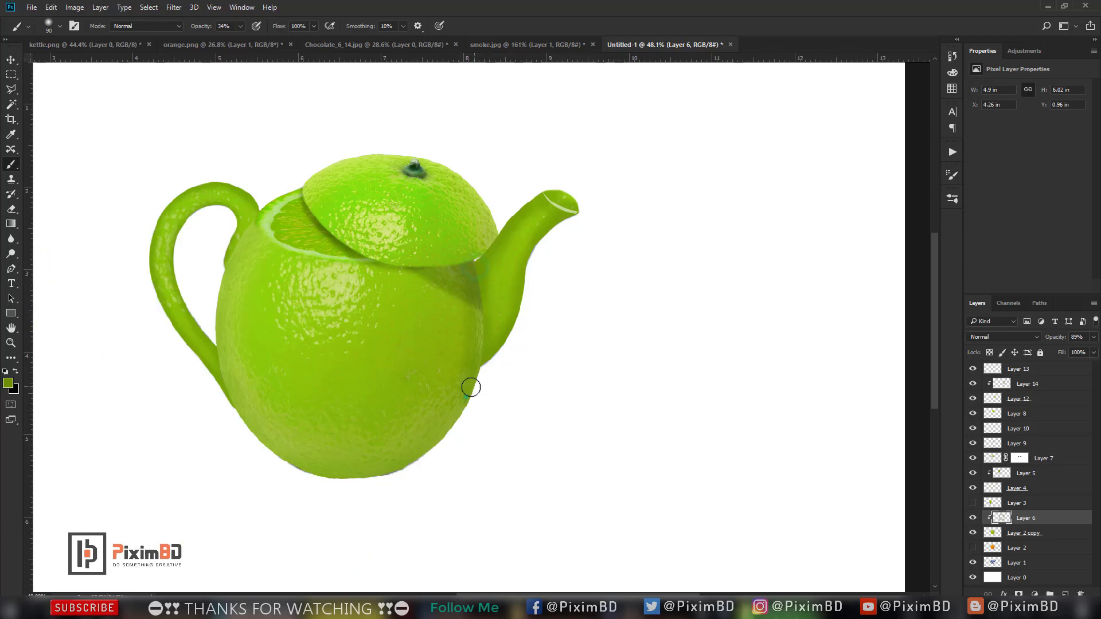
{"action": "left_click_drag", "start_coordinate": [330, 475], "coordinate": [238, 415]}
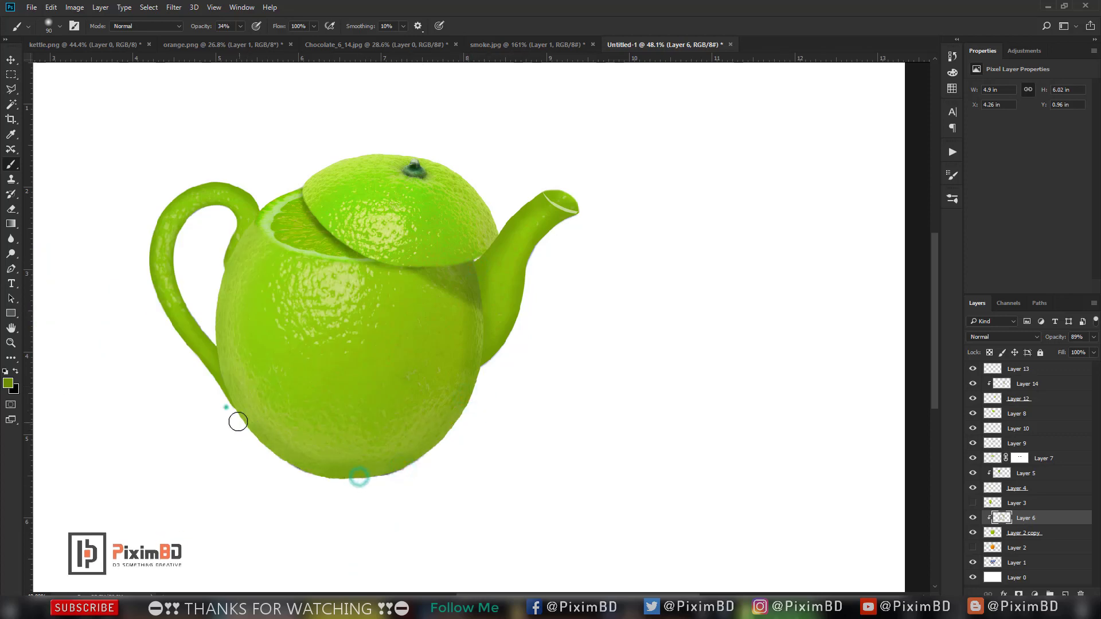
{"action": "scroll", "coordinate": [226, 407], "scroll_direction": "down", "scroll_amount": 1}
{"action": "scroll", "coordinate": [428, 329], "scroll_direction": "up", "scroll_amount": 2}
{"action": "scroll", "coordinate": [565, 290], "scroll_direction": "up", "scroll_amount": 2}
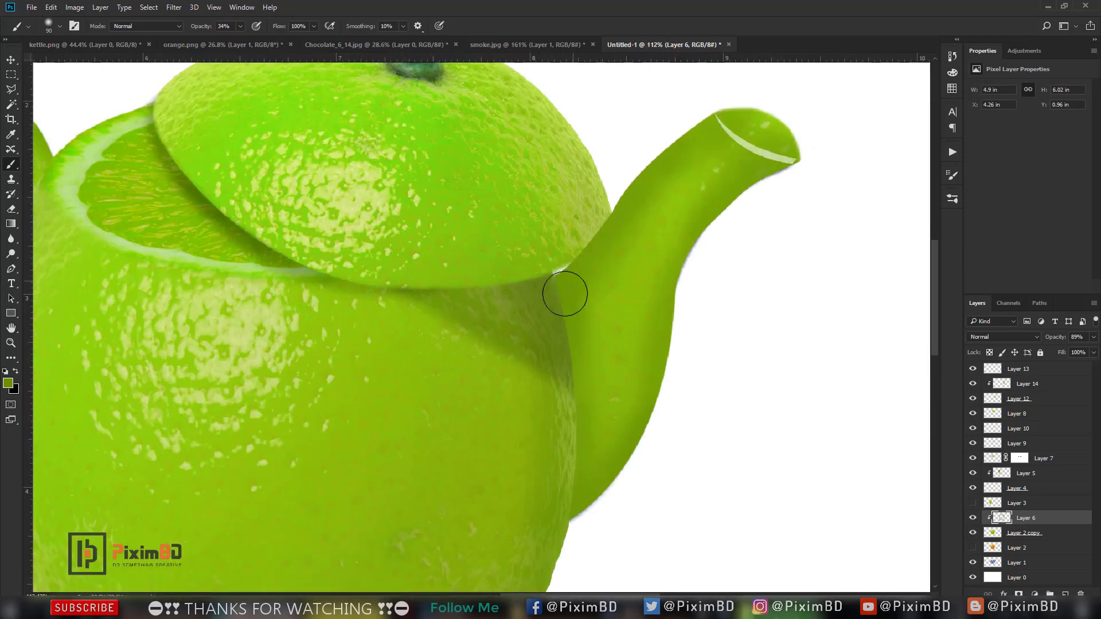
Step: Return to Layer 14 and choose a new darker green shading colour for the brush
{"action": "left_click", "coordinate": [1027, 384]}
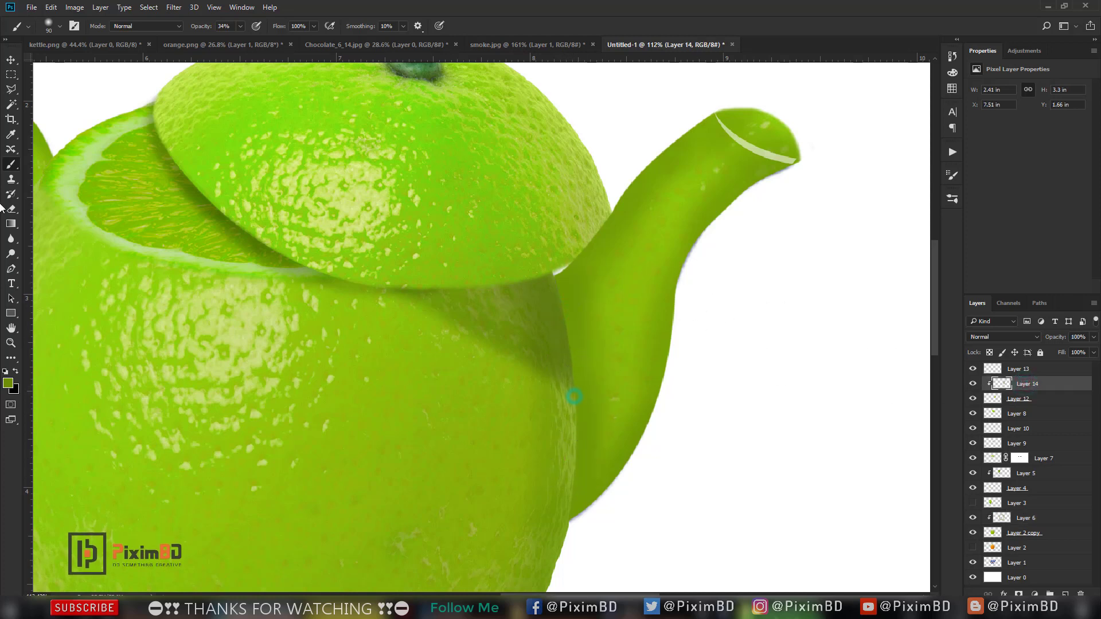
{"action": "left_click", "coordinate": [8, 383]}
{"action": "left_click", "coordinate": [792, 225]}
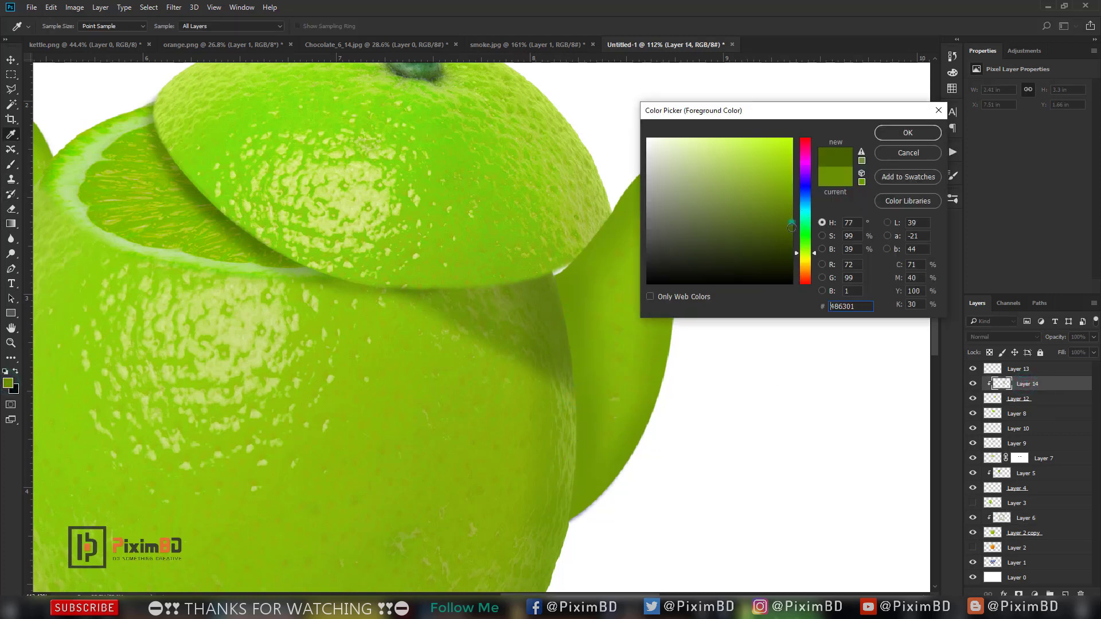
{"action": "left_click", "coordinate": [790, 215]}
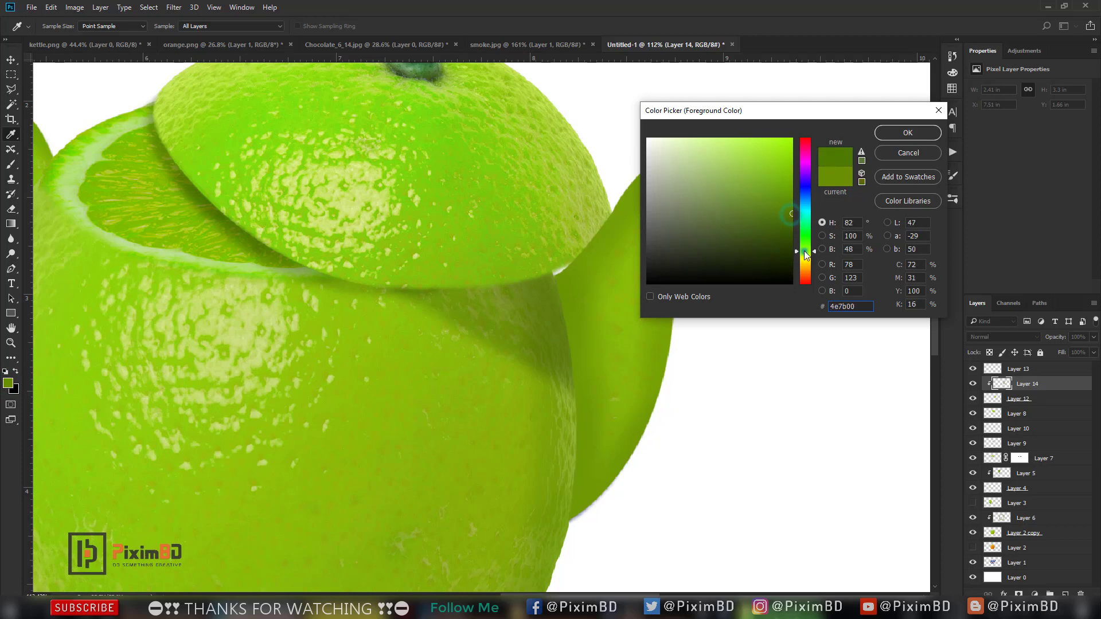
{"action": "left_click", "coordinate": [907, 131]}
{"action": "key", "text": "b"}
Step: Shade the spout joint with a size-200 brush at 25% opacity
{"action": "left_click_drag", "start_coordinate": [560, 295], "coordinate": [566, 505]}
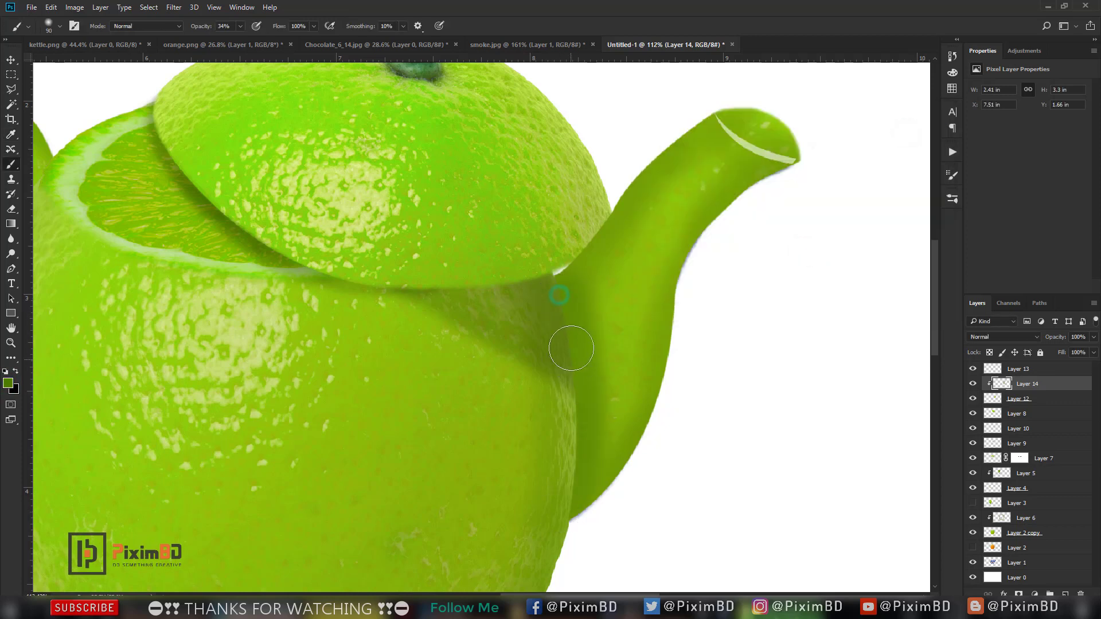
{"action": "key", "text": "bracketright"}
{"action": "left_click_drag", "start_coordinate": [200, 30], "coordinate": [214, 30]}
{"action": "key", "text": "bracketright"}
{"action": "key", "text": "bracketright"}
{"action": "key", "text": "bracketright"}
{"action": "left_click", "coordinate": [565, 324]}
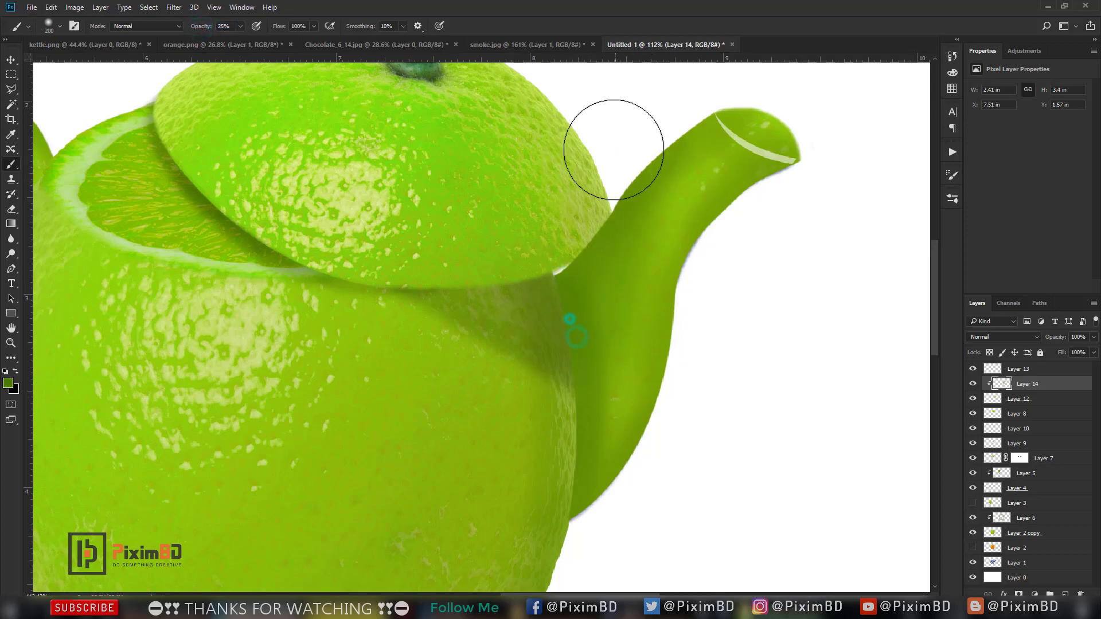
{"action": "scroll", "coordinate": [634, 246], "scroll_direction": "down", "scroll_amount": 3}
{"action": "scroll", "coordinate": [676, 238], "scroll_direction": "down", "scroll_amount": 1}
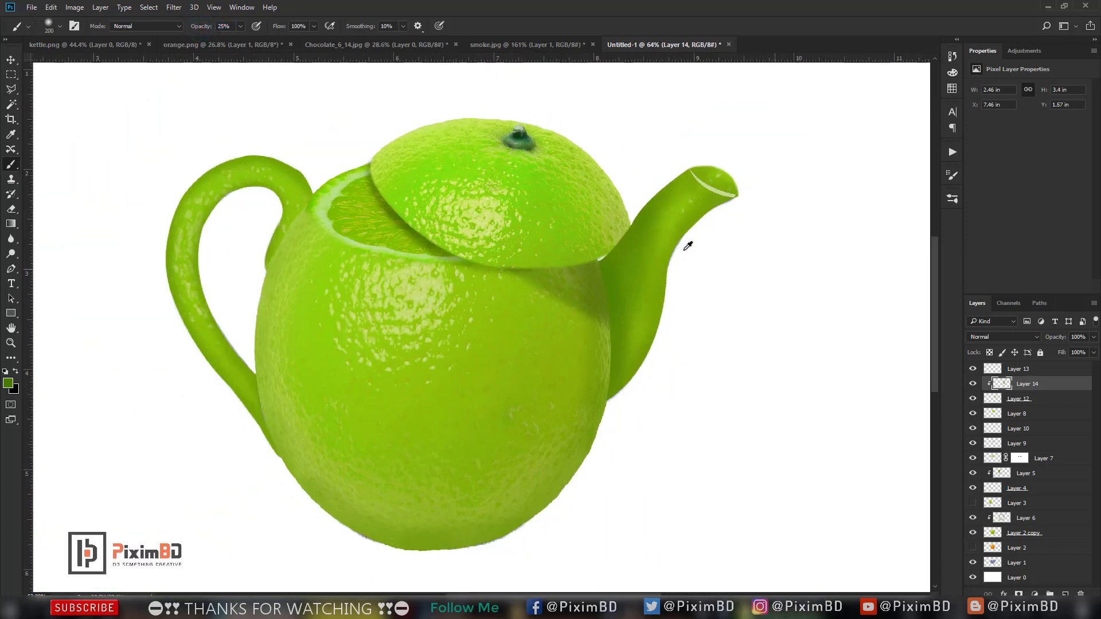
{"action": "scroll", "coordinate": [691, 241], "scroll_direction": "down", "scroll_amount": 2}
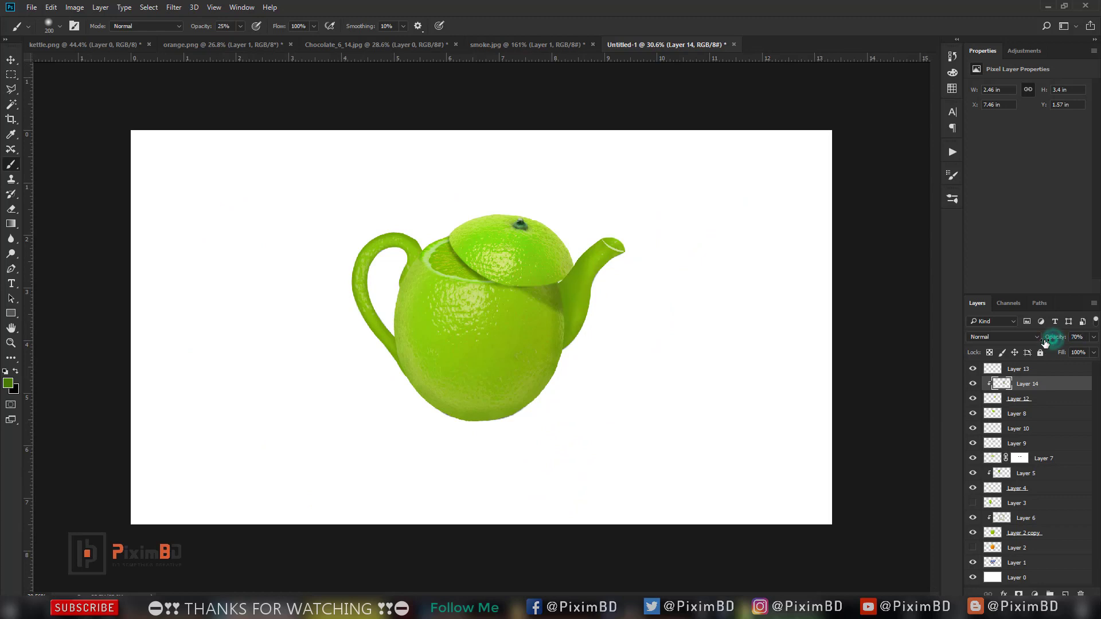
{"action": "scroll", "coordinate": [559, 309], "scroll_direction": "up", "scroll_amount": 2}
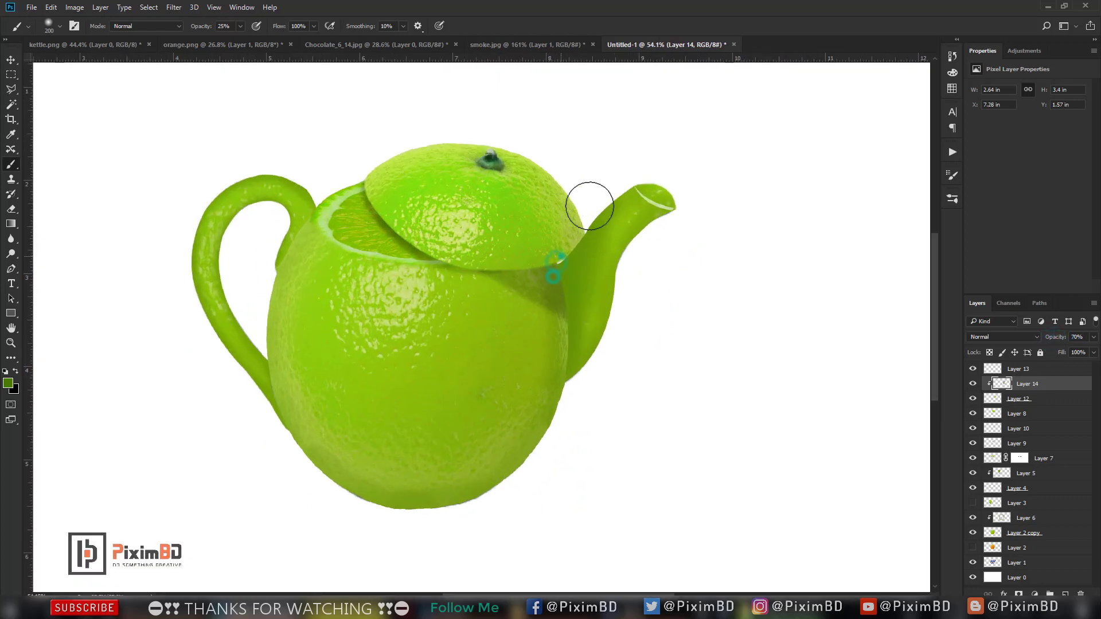
{"action": "scroll", "coordinate": [596, 201], "scroll_direction": "down", "scroll_amount": 2}
{"action": "scroll", "coordinate": [605, 192], "scroll_direction": "down", "scroll_amount": 2}
{"action": "scroll", "coordinate": [608, 192], "scroll_direction": "down", "scroll_amount": 1}
{"action": "scroll", "coordinate": [602, 198], "scroll_direction": "up", "scroll_amount": 1}
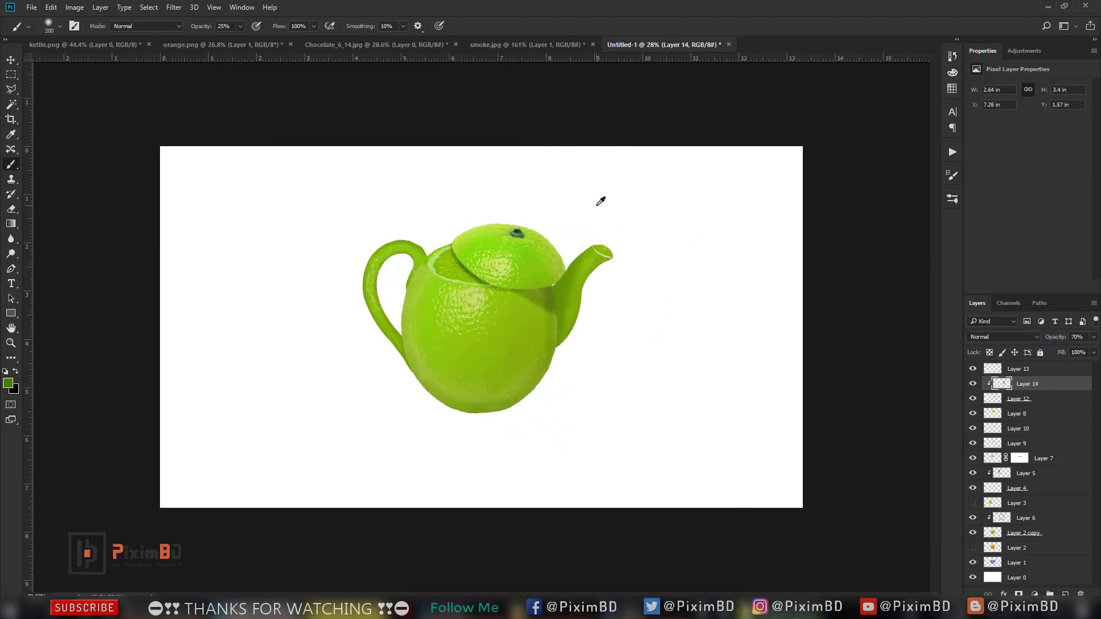
{"action": "scroll", "coordinate": [600, 209], "scroll_direction": "up", "scroll_amount": 1}
{"action": "scroll", "coordinate": [593, 263], "scroll_direction": "up", "scroll_amount": 1}
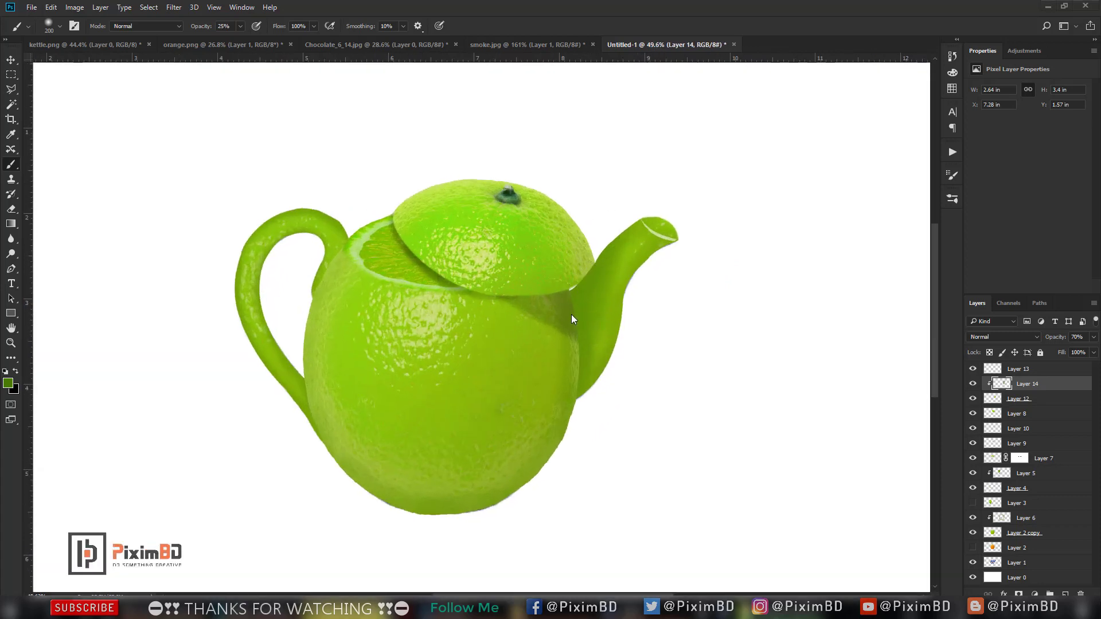
Step: Lasso the spout tip, delete it from Layer 12, and deselect
{"action": "key", "text": "l"}
{"action": "scroll", "coordinate": [603, 258], "scroll_direction": "up", "scroll_amount": 3}
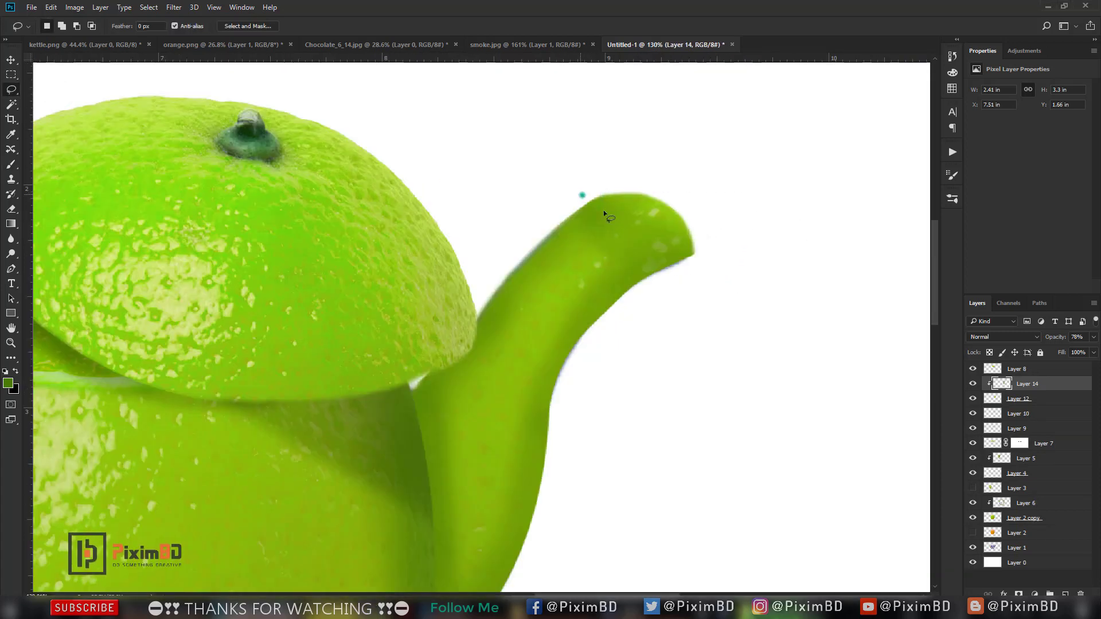
{"action": "left_click_drag", "start_coordinate": [582, 195], "coordinate": [702, 167]}
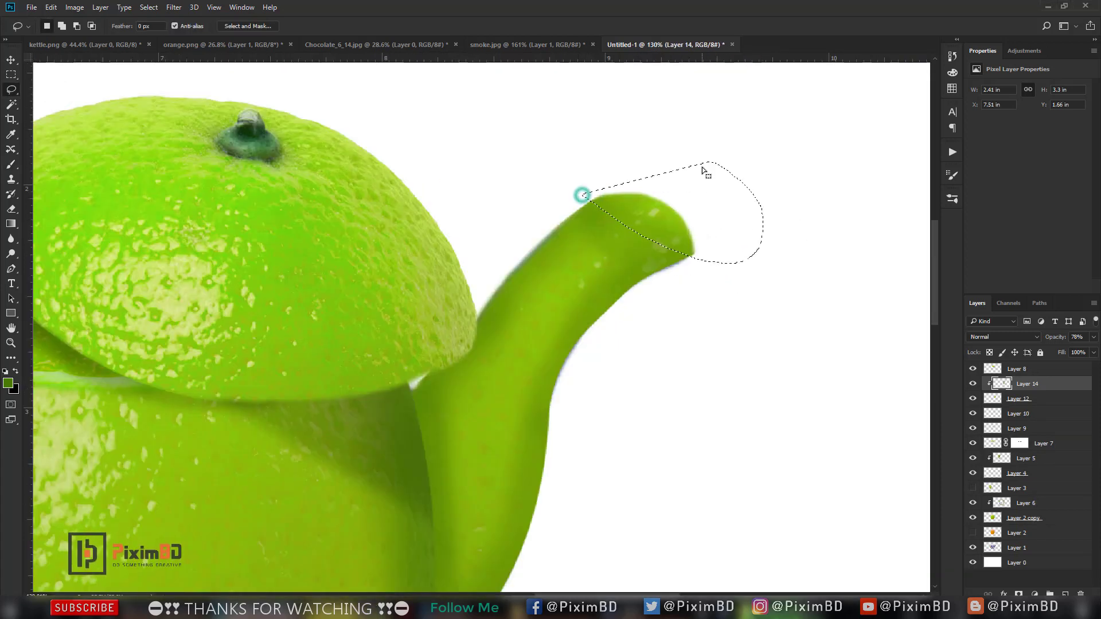
{"action": "left_click", "coordinate": [1030, 398]}
{"action": "key", "text": "Delete"}
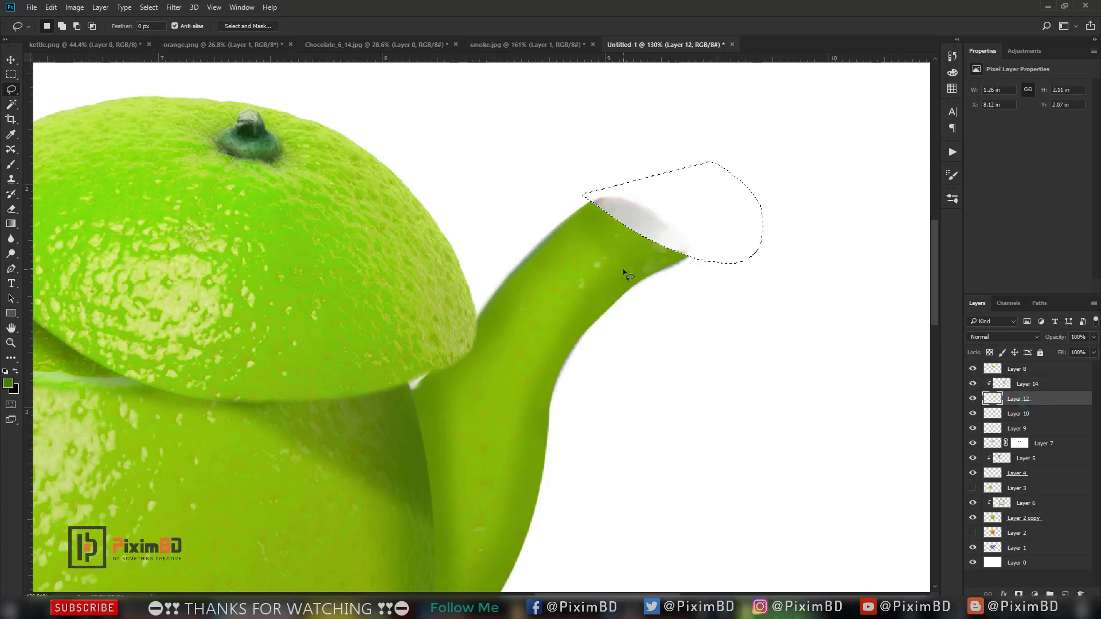
{"action": "right_click", "coordinate": [623, 269]}
{"action": "left_click", "coordinate": [694, 274]}
Step: On a new layer, fill the spout's opening with grey sampled from the spout
{"action": "scroll", "coordinate": [631, 240], "scroll_direction": "up", "scroll_amount": 1}
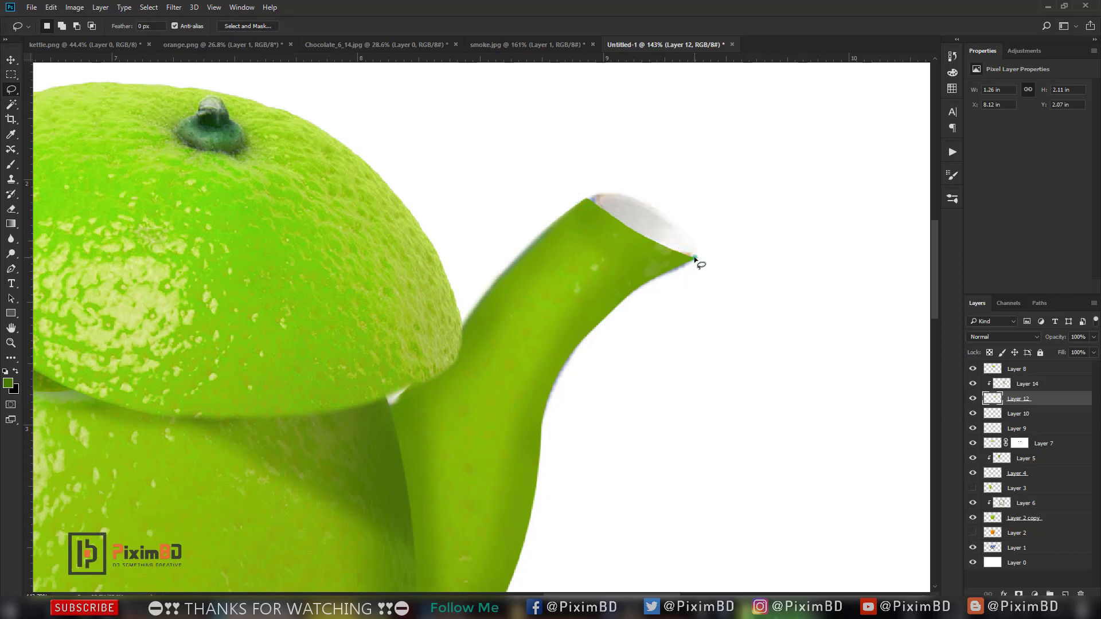
{"action": "left_click_drag", "start_coordinate": [607, 209], "coordinate": [593, 205]}
{"action": "left_click", "coordinate": [1066, 594]}
{"action": "left_click", "coordinate": [11, 169]}
{"action": "left_click", "coordinate": [8, 384]}
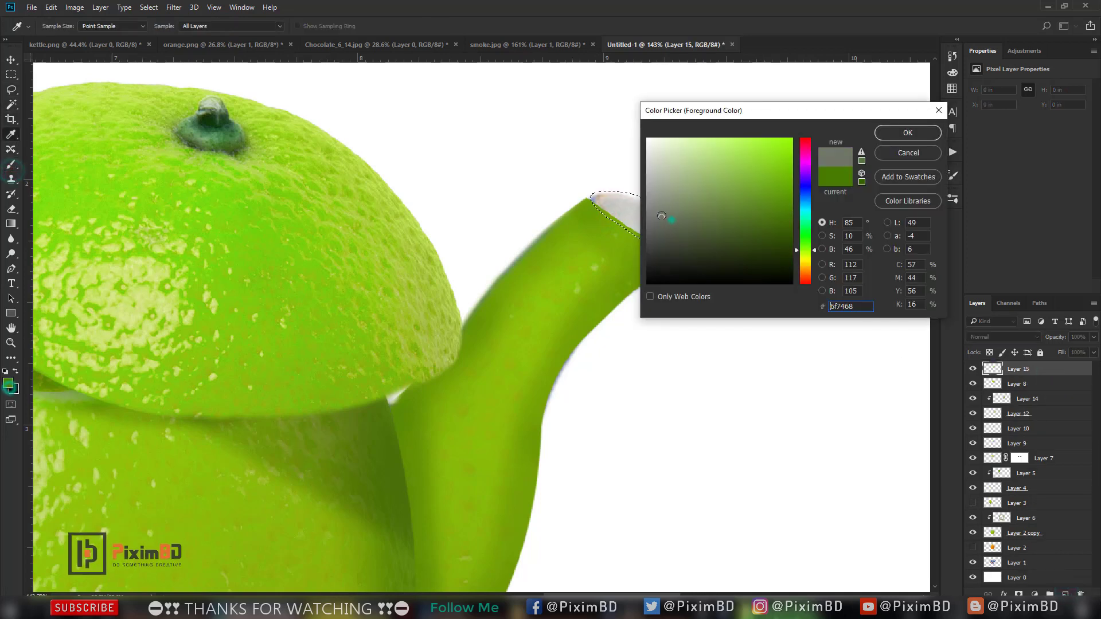
{"action": "left_click", "coordinate": [600, 206]}
{"action": "left_click", "coordinate": [908, 133]}
{"action": "left_click_drag", "start_coordinate": [592, 197], "coordinate": [694, 248]}
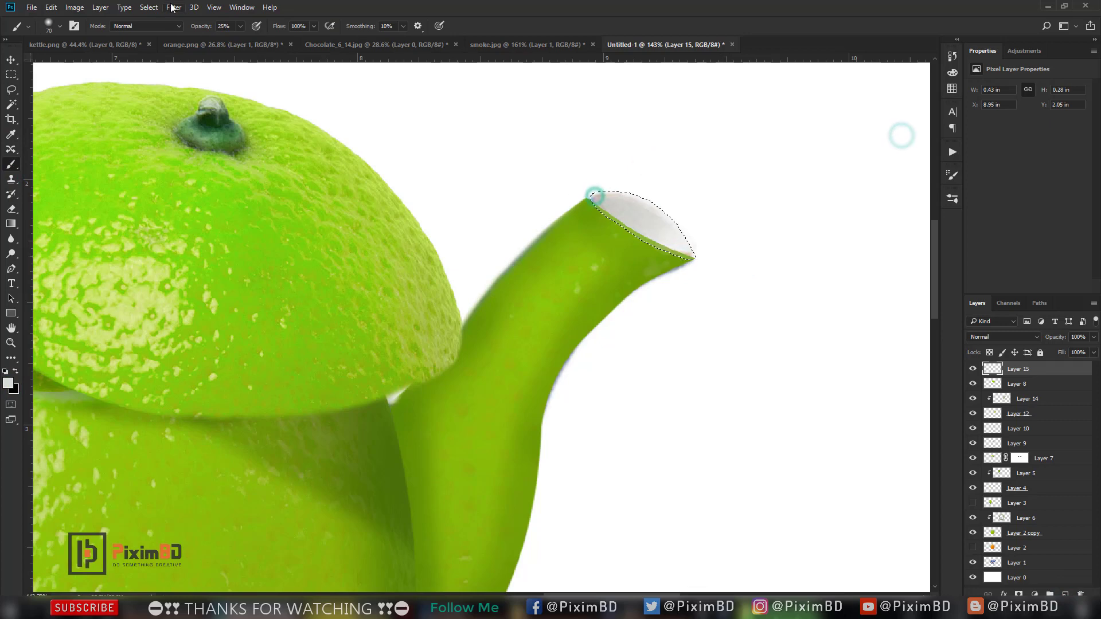
{"action": "left_click_drag", "start_coordinate": [592, 226], "coordinate": [651, 223]}
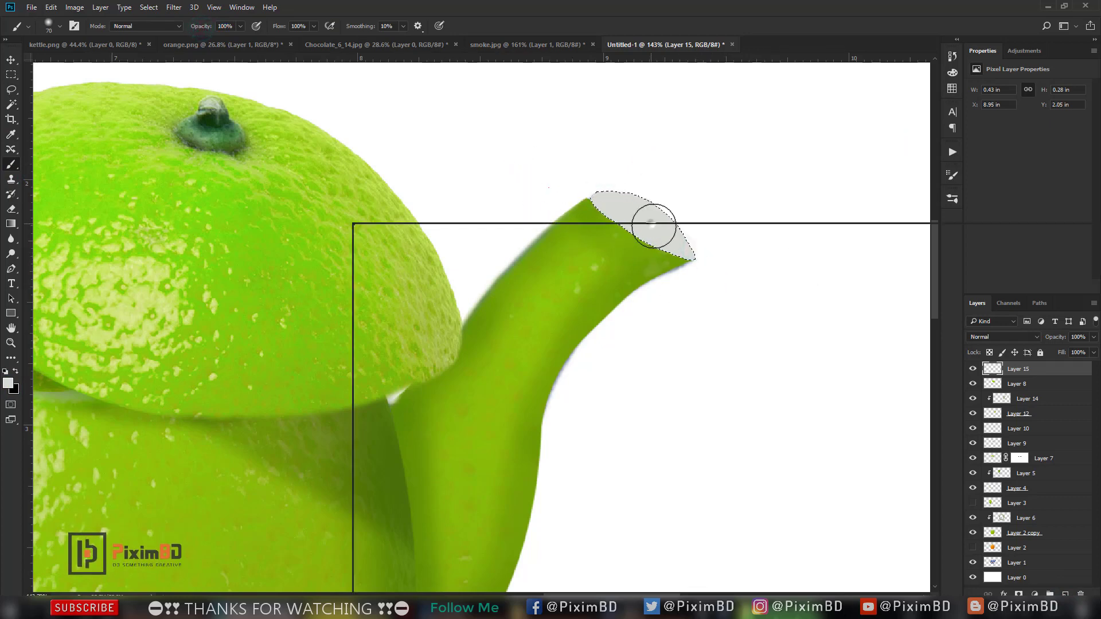
Step: Lasso a patch of peel on the lid and try copying it with Ctrl+J, dismissing the empty-area errors
{"action": "left_click", "coordinate": [10, 90]}
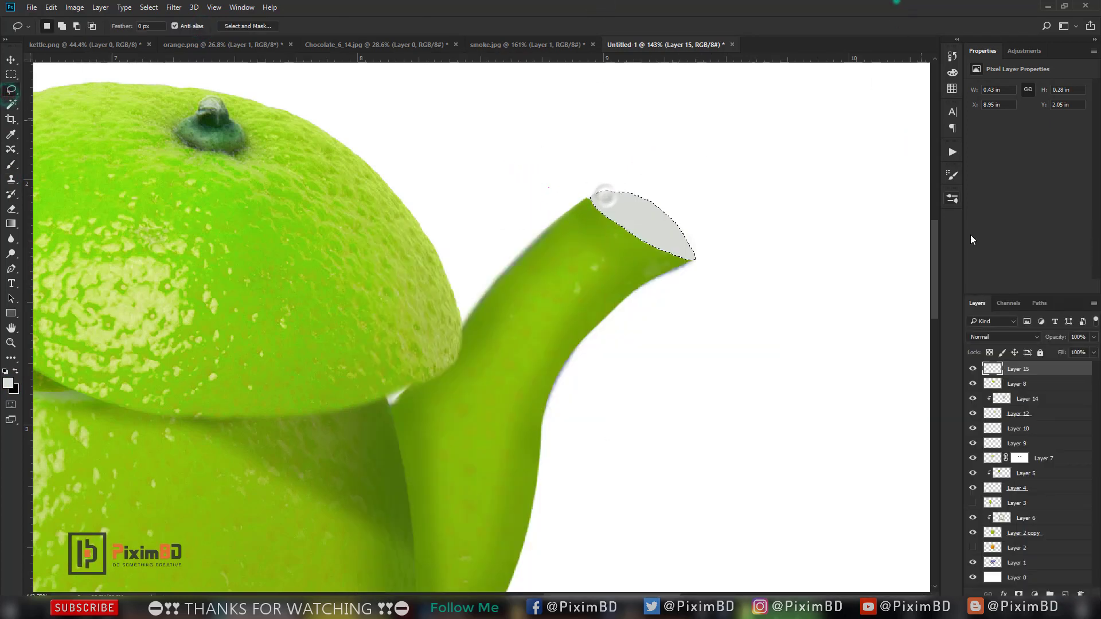
{"action": "left_click", "coordinate": [1003, 386]}
{"action": "key", "text": "ctrl+j"}
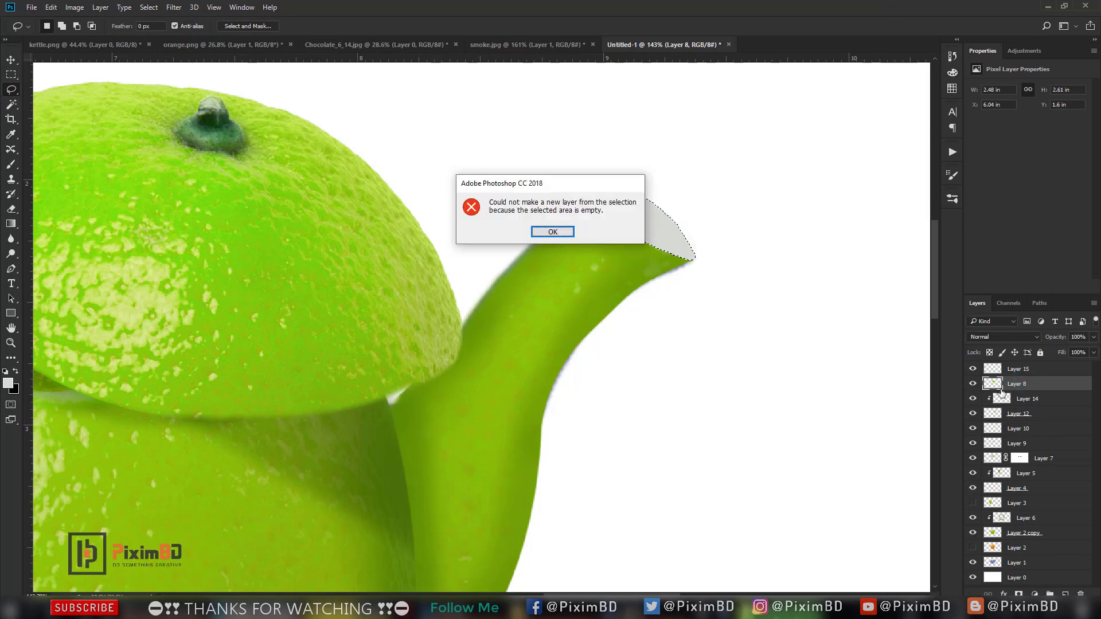
{"action": "left_click", "coordinate": [551, 232]}
{"action": "left_click", "coordinate": [1037, 414]}
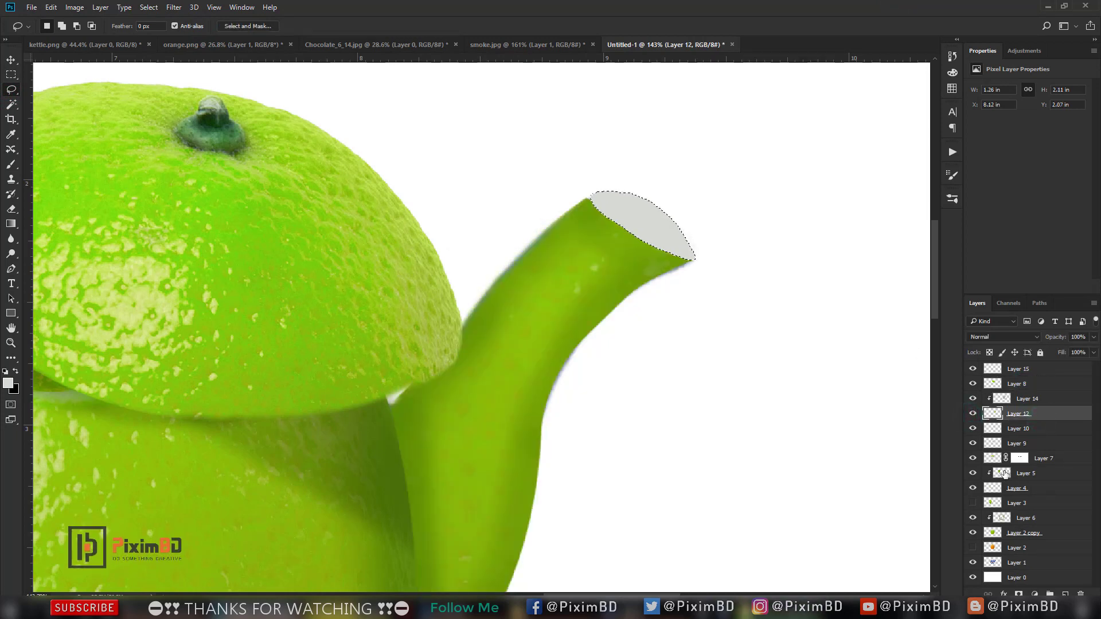
{"action": "left_click_drag", "start_coordinate": [625, 223], "coordinate": [318, 231]}
{"action": "key", "text": "ctrl+j"}
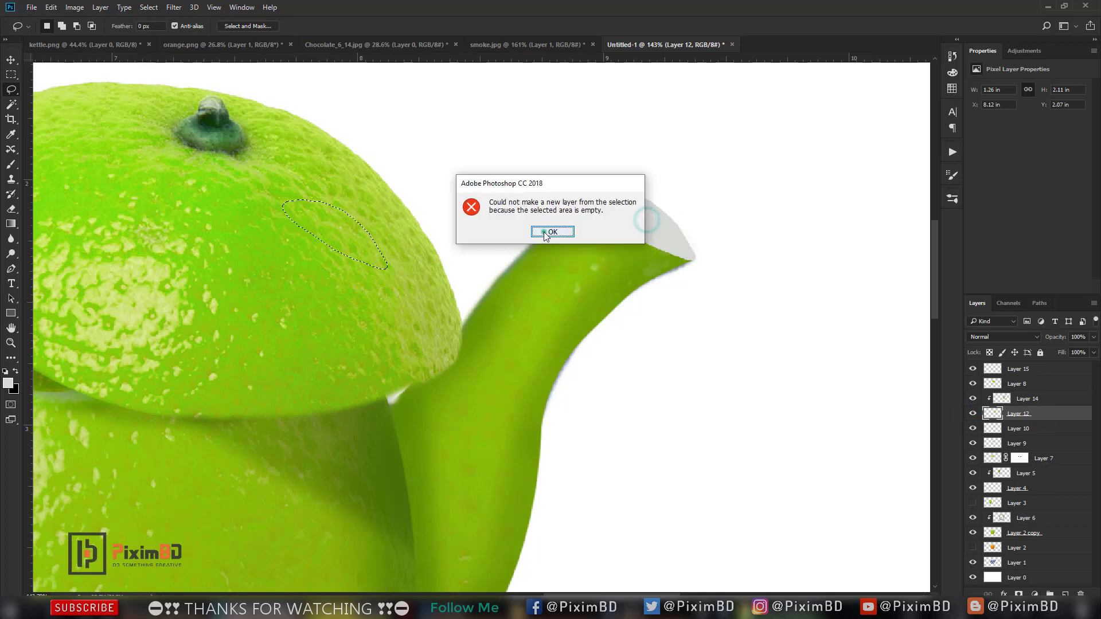
{"action": "left_click", "coordinate": [542, 231]}
Step: Copy the lid's peel patch, move it onto the spout tip, and place Layer 16 above Layer 15
{"action": "left_click", "coordinate": [1021, 429]}
{"action": "left_click", "coordinate": [998, 384]}
{"action": "key", "text": "ctrl+j"}
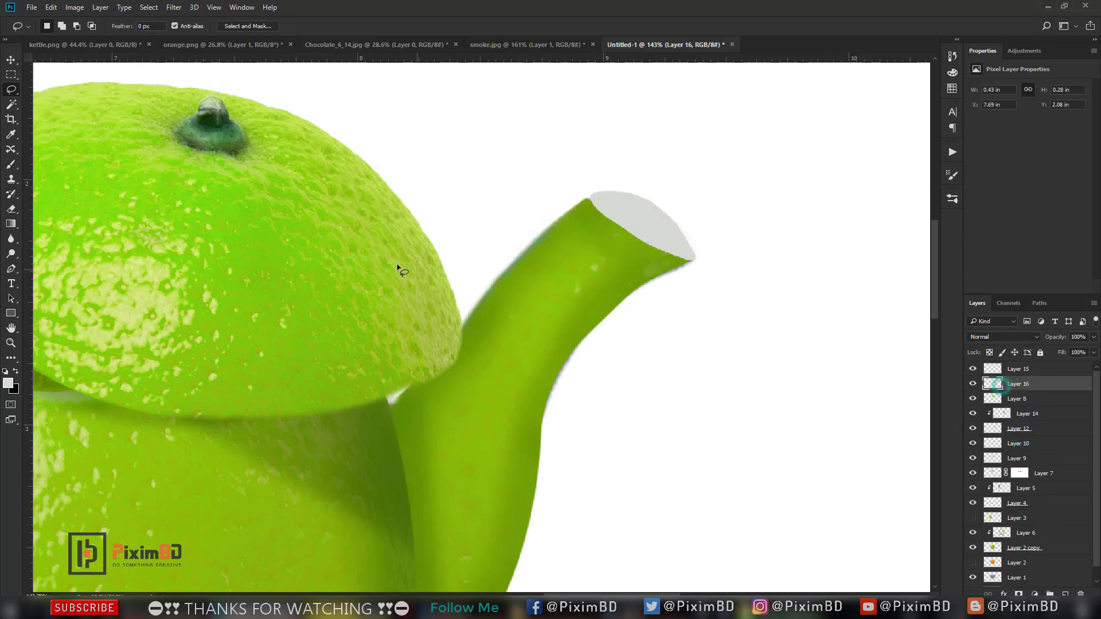
{"action": "key", "text": "ctrl+t"}
{"action": "left_click_drag", "start_coordinate": [360, 238], "coordinate": [677, 224]}
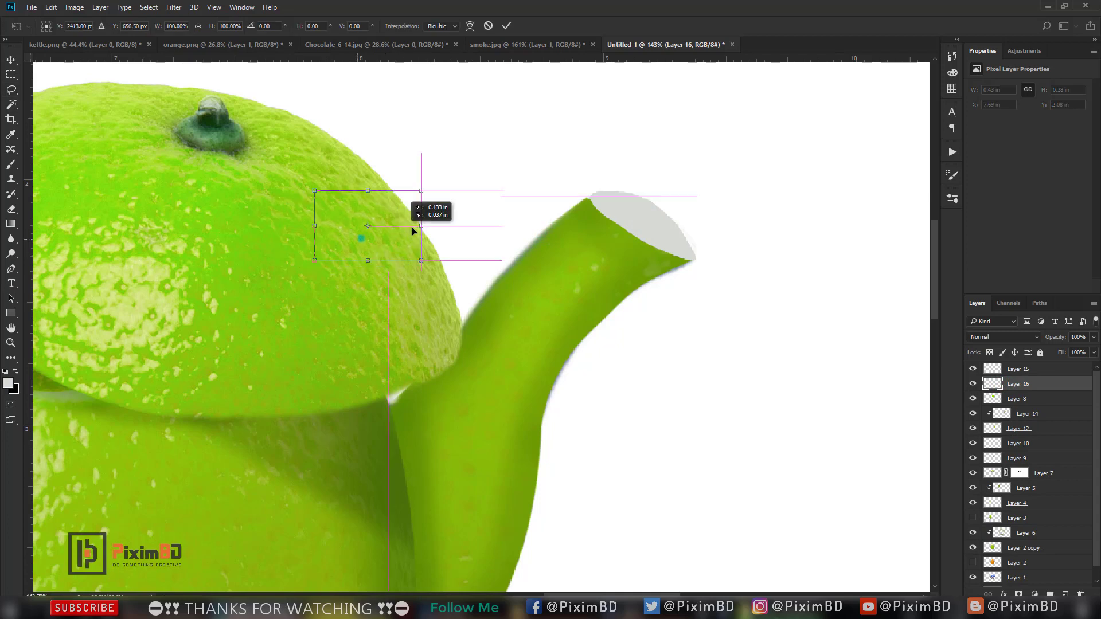
{"action": "key", "text": "Return"}
{"action": "left_click_drag", "start_coordinate": [1047, 384], "coordinate": [1040, 335]}
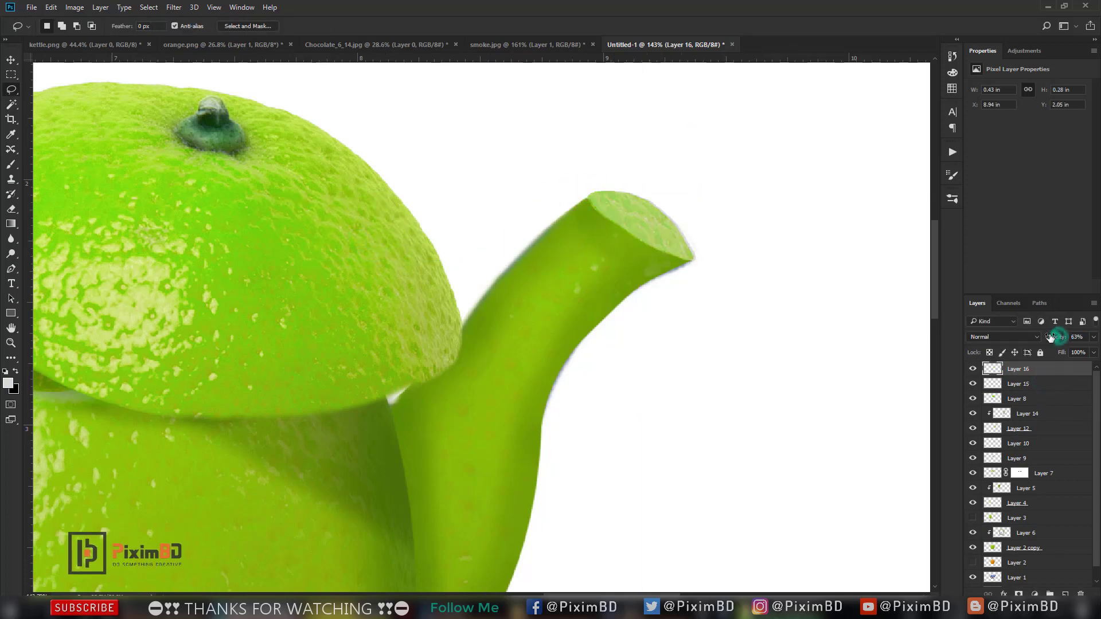
Step: Erase part of the spout cap so the pale opening shows through
{"action": "left_click", "coordinate": [1041, 384]}
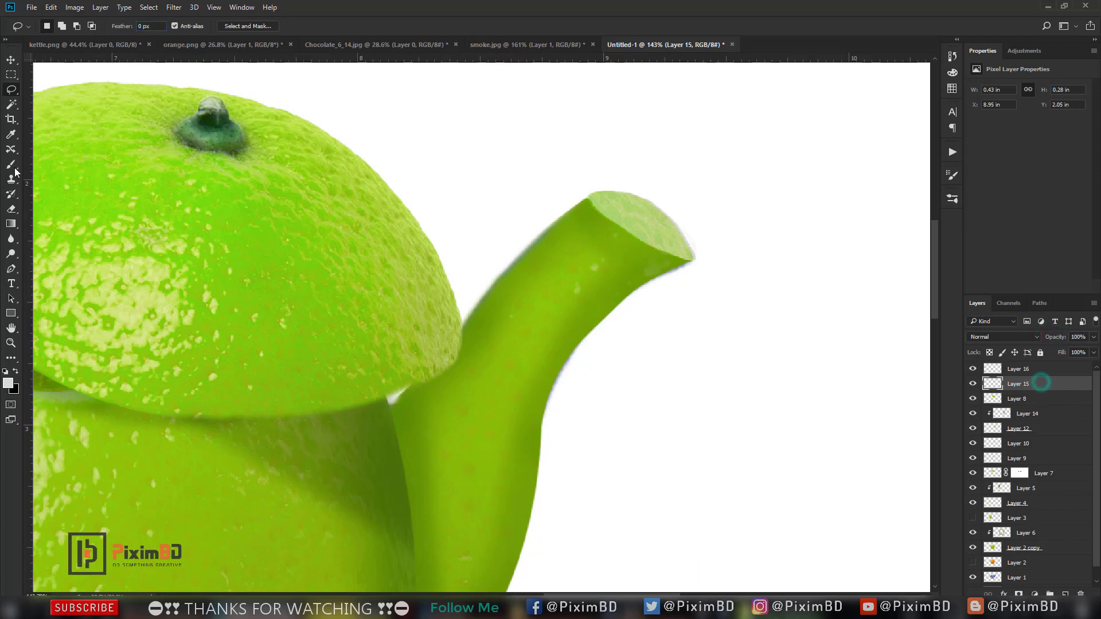
{"action": "left_click", "coordinate": [11, 210]}
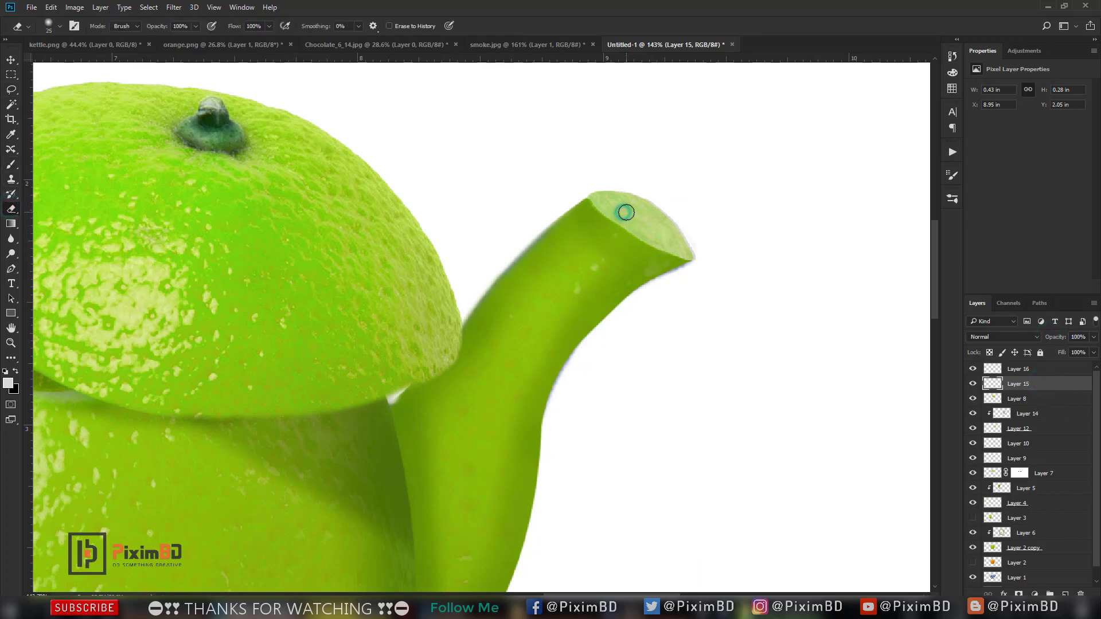
{"action": "left_click", "coordinate": [1014, 369]}
{"action": "mouse_move", "coordinate": [622, 212]}
{"action": "left_mouse_down"}
{"action": "mouse_move", "coordinate": [663, 238]}
{"action": "mouse_move", "coordinate": [617, 208]}
{"action": "left_mouse_up"}
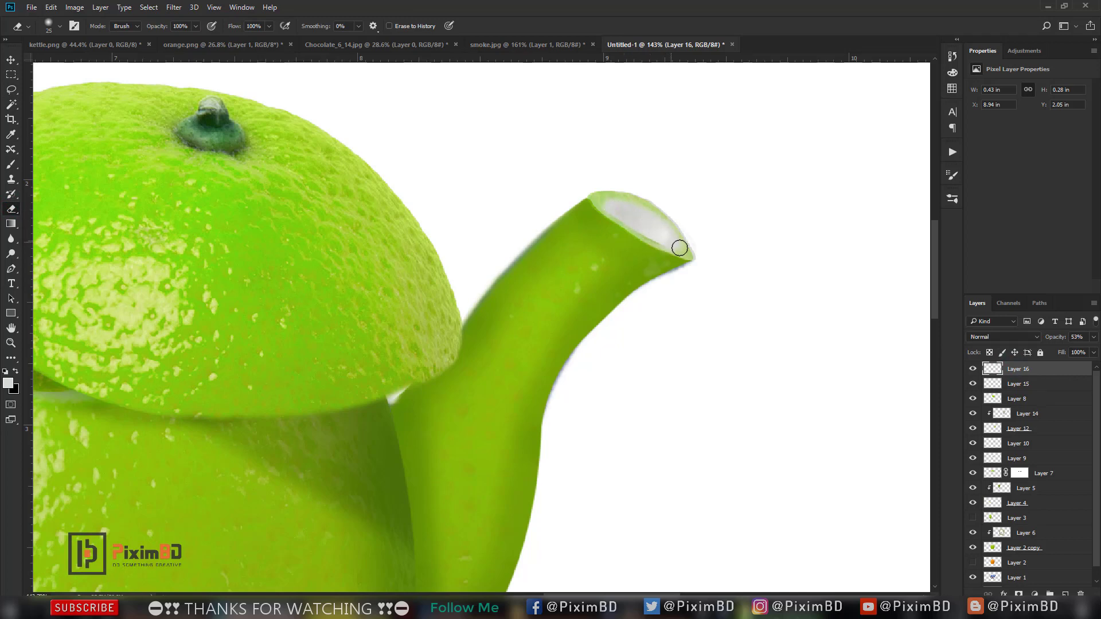
{"action": "scroll", "coordinate": [646, 222], "scroll_direction": "down", "scroll_amount": 2}
{"action": "scroll", "coordinate": [676, 229], "scroll_direction": "down", "scroll_amount": 3}
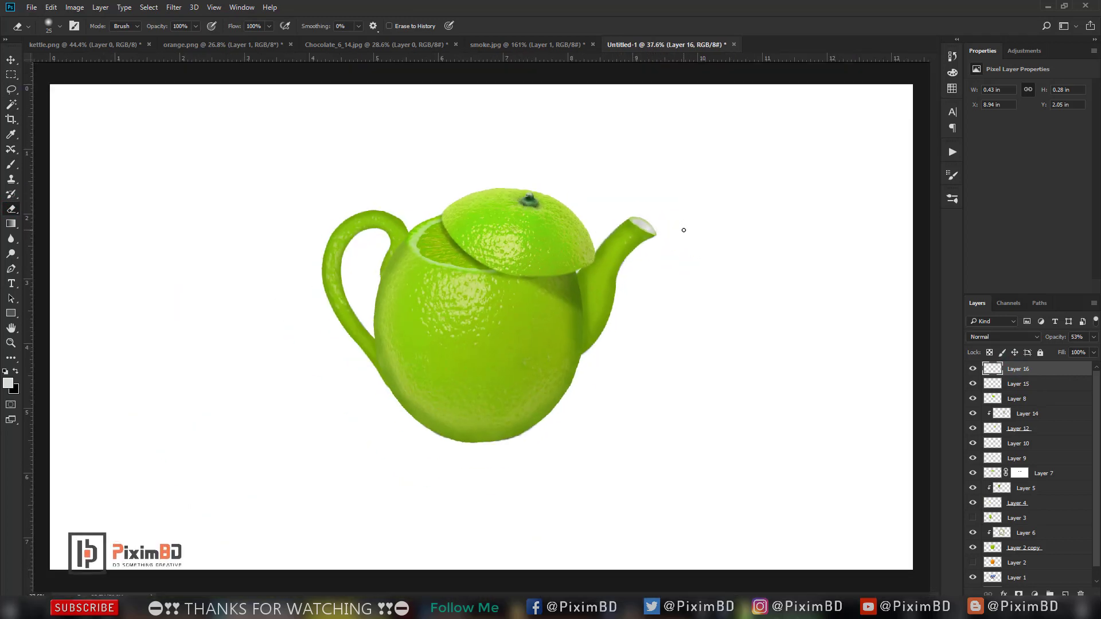
{"action": "scroll", "coordinate": [681, 230], "scroll_direction": "down", "scroll_amount": 1}
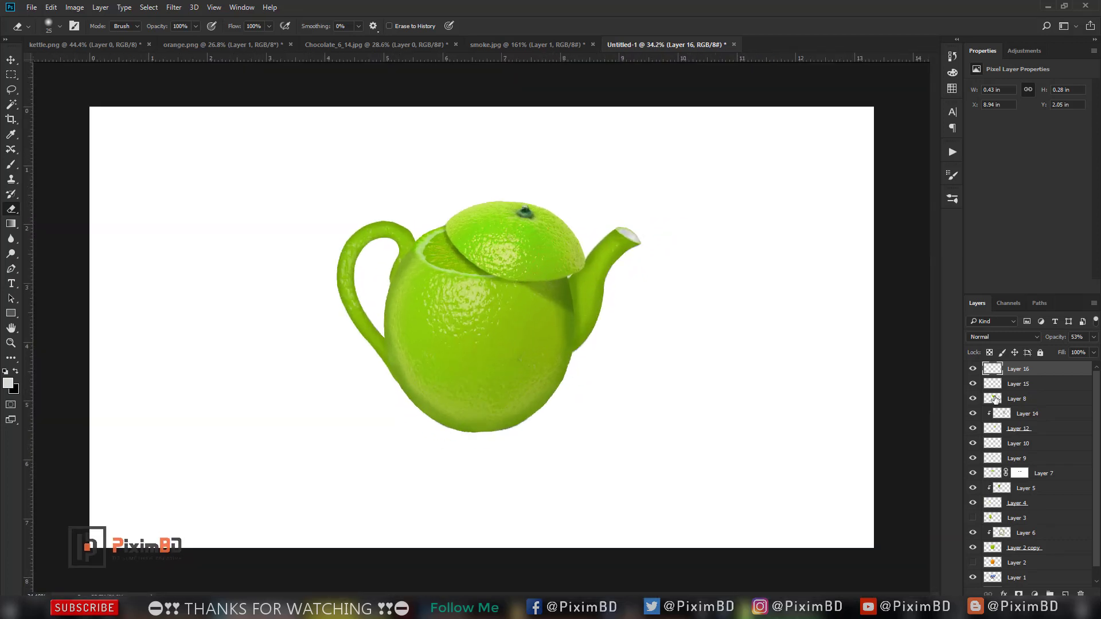
Step: Add a reversed radial Gradient Fill above the background, centred behind the teapot
{"action": "scroll", "coordinate": [1026, 516], "scroll_direction": "down", "scroll_amount": 1}
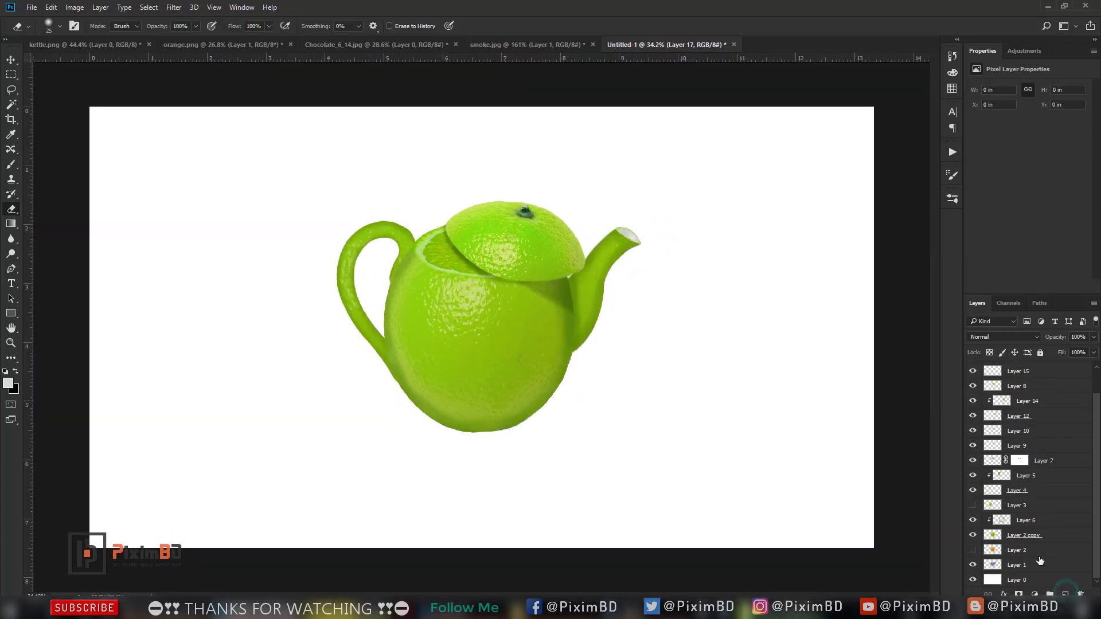
{"action": "left_click", "coordinate": [1025, 579]}
{"action": "left_click", "coordinate": [1035, 594]}
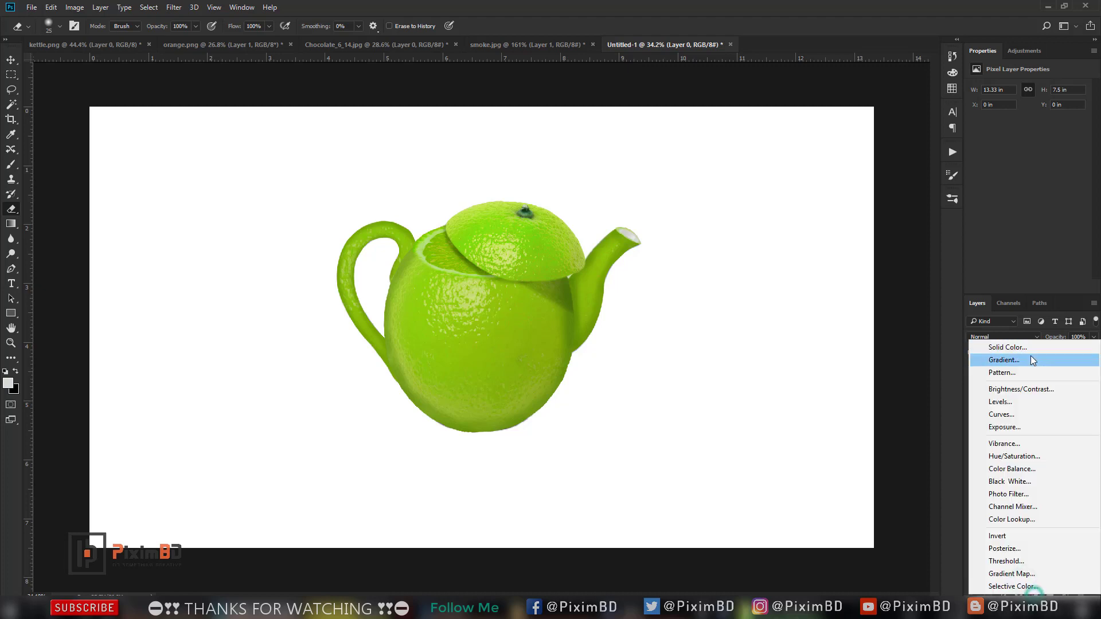
{"action": "left_click", "coordinate": [1010, 360]}
{"action": "left_click", "coordinate": [779, 148]}
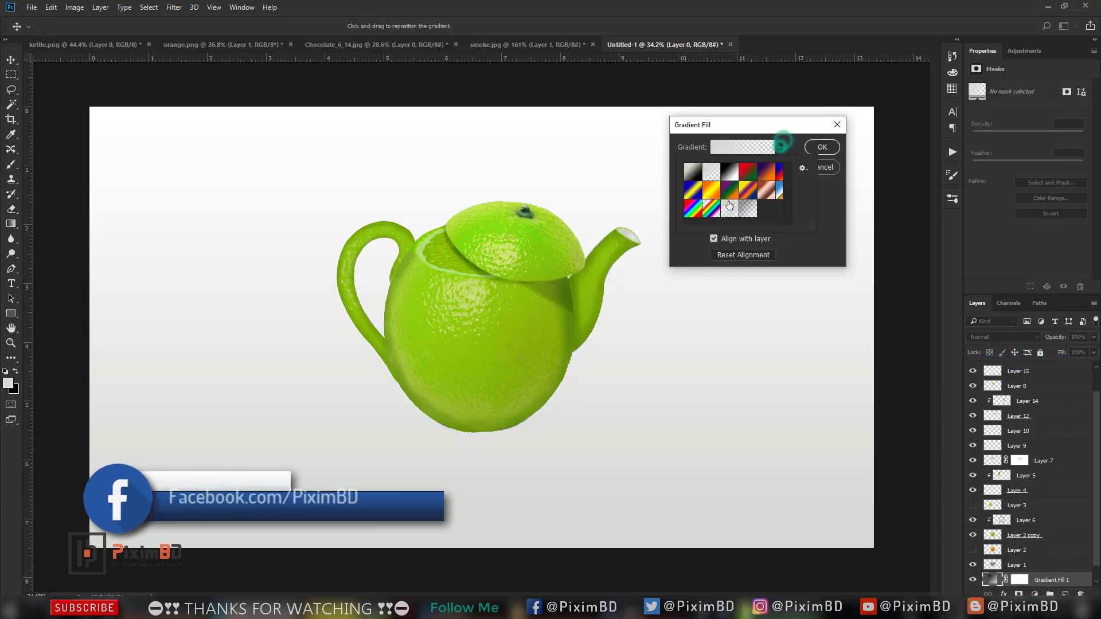
{"action": "left_click", "coordinate": [749, 209]}
{"action": "left_click", "coordinate": [820, 202]}
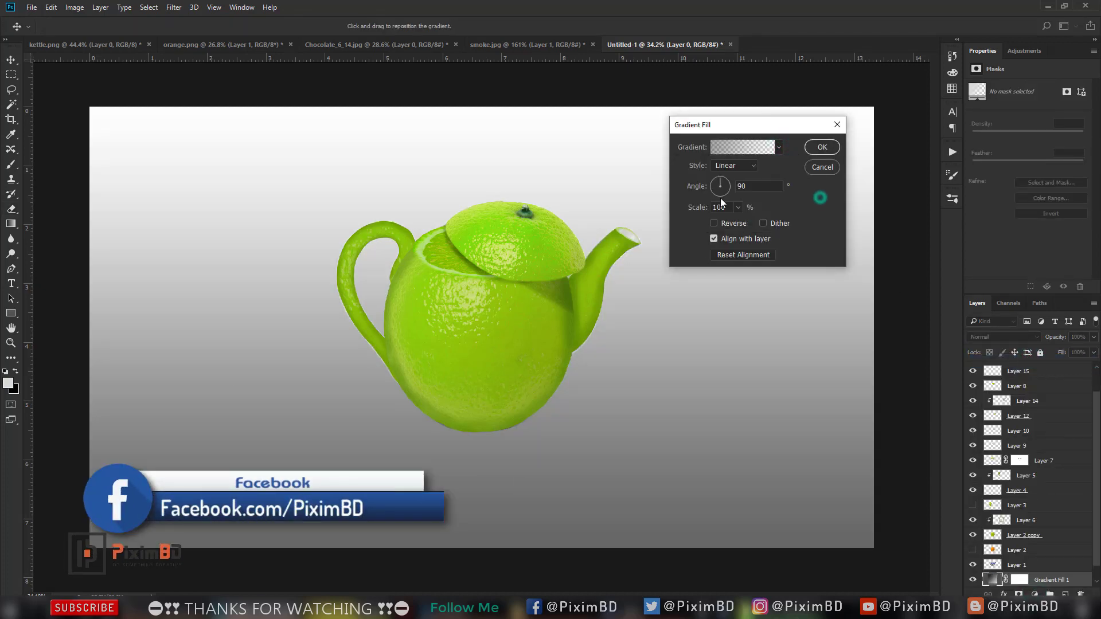
{"action": "left_click", "coordinate": [714, 223]}
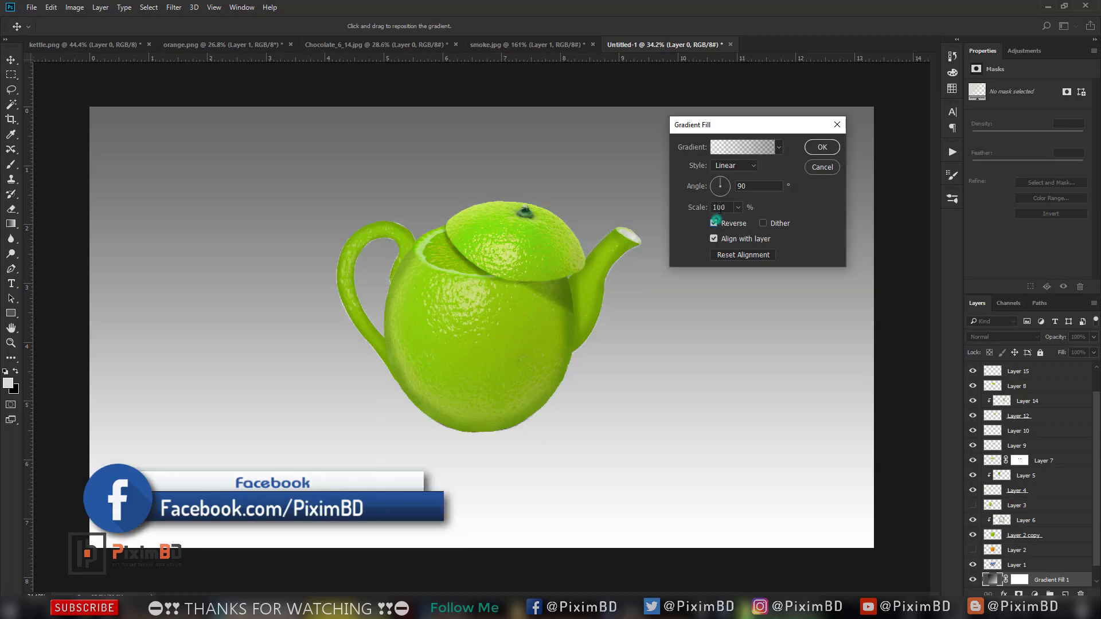
{"action": "left_click", "coordinate": [734, 166]}
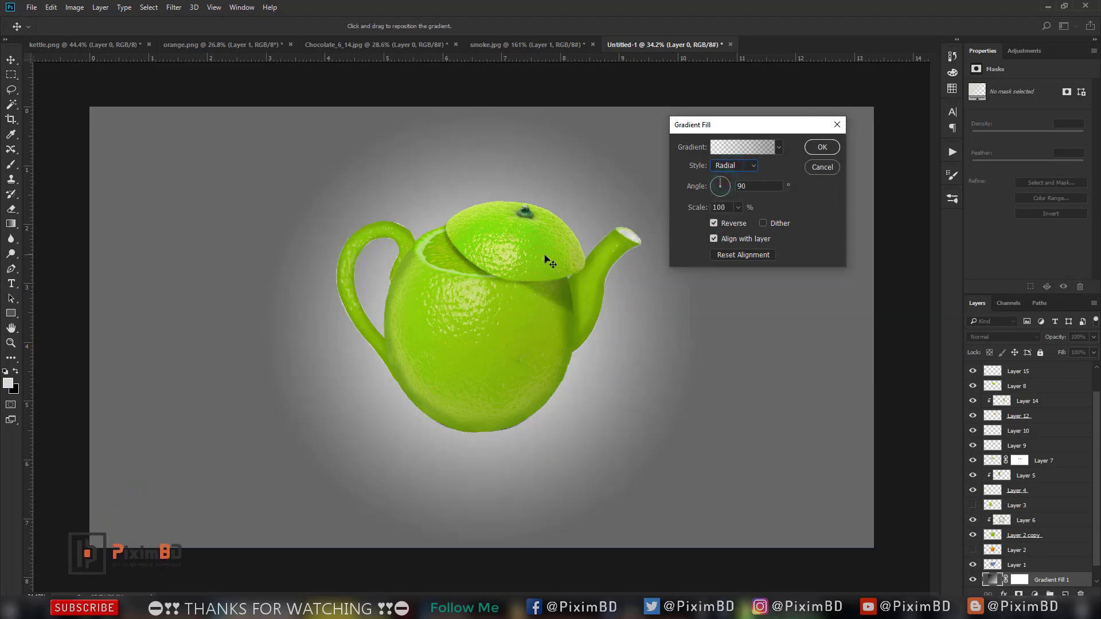
{"action": "left_click_drag", "start_coordinate": [502, 333], "coordinate": [498, 316]}
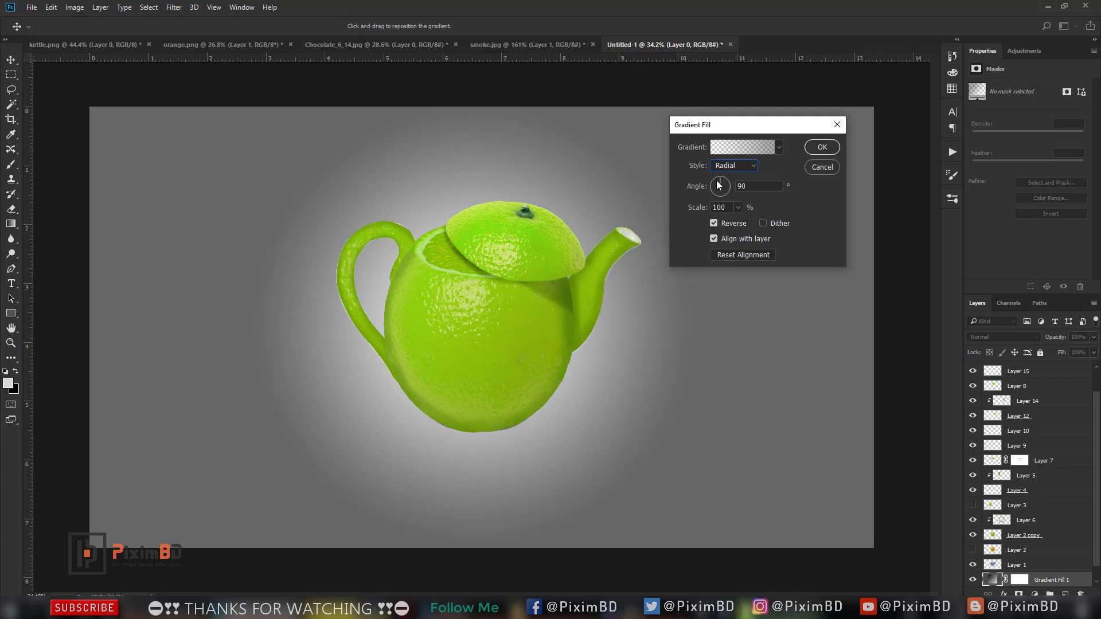
{"action": "mouse_move", "coordinate": [692, 207]}
{"action": "left_mouse_down"}
{"action": "mouse_move", "coordinate": [704, 212]}
{"action": "mouse_move", "coordinate": [695, 208]}
{"action": "left_mouse_up"}
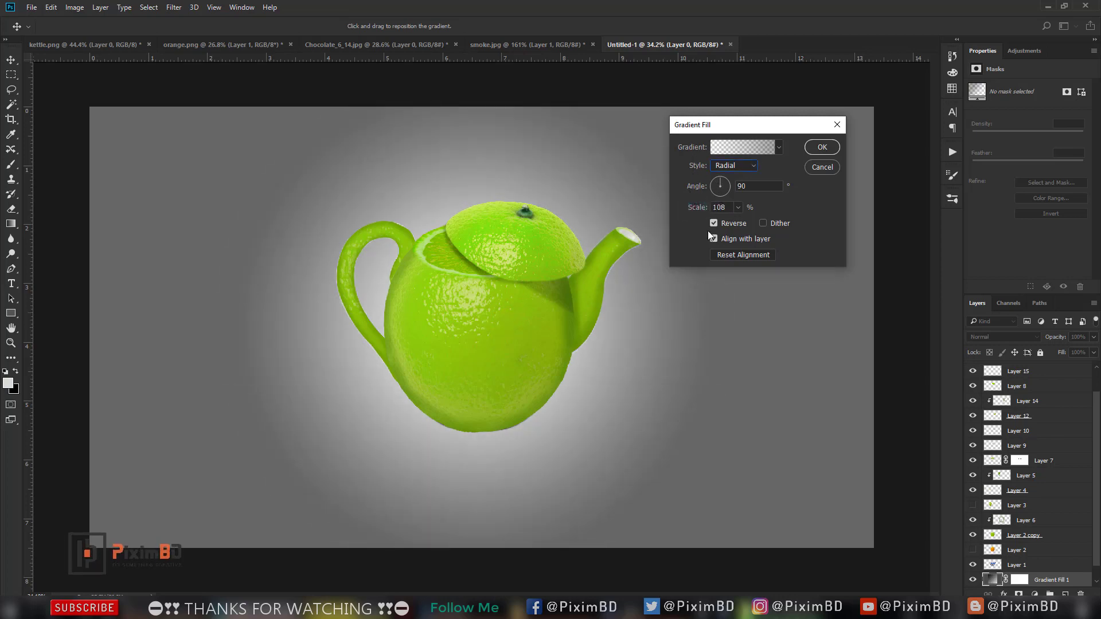
Step: Set the gradient's left colour stop to a lime green
{"action": "left_click", "coordinate": [745, 148]}
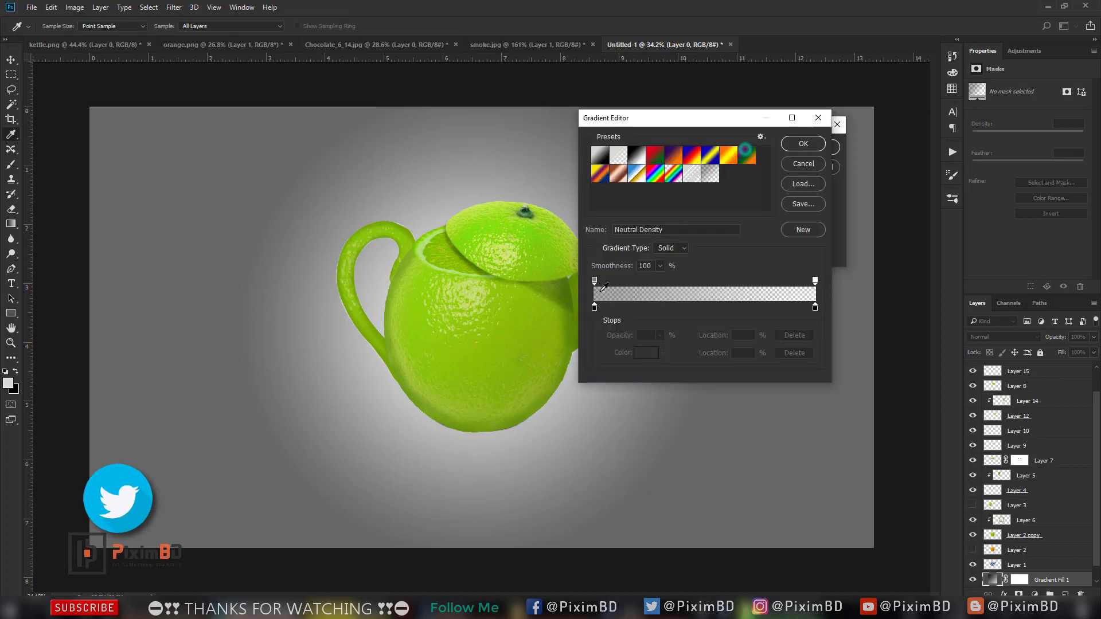
{"action": "left_click", "coordinate": [595, 309]}
{"action": "double_click", "coordinate": [594, 309]}
{"action": "left_click_drag", "start_coordinate": [696, 215], "coordinate": [663, 165]}
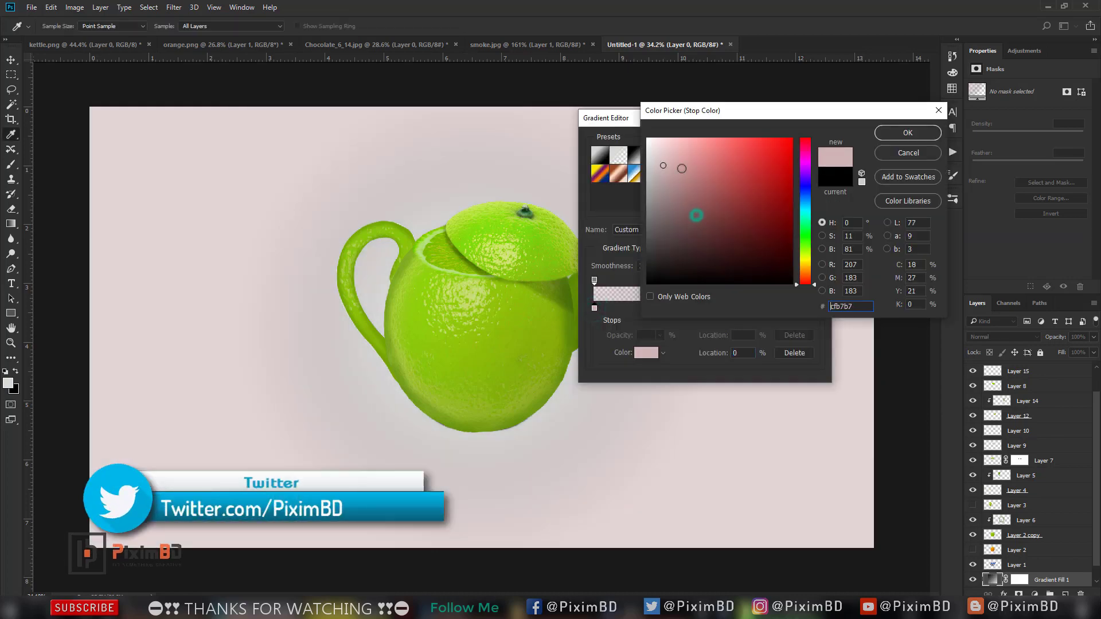
{"action": "left_click_drag", "start_coordinate": [811, 181], "coordinate": [810, 250]}
{"action": "mouse_move", "coordinate": [767, 149]}
{"action": "left_mouse_down"}
{"action": "mouse_move", "coordinate": [768, 194]}
{"action": "mouse_move", "coordinate": [770, 157]}
{"action": "left_mouse_up"}
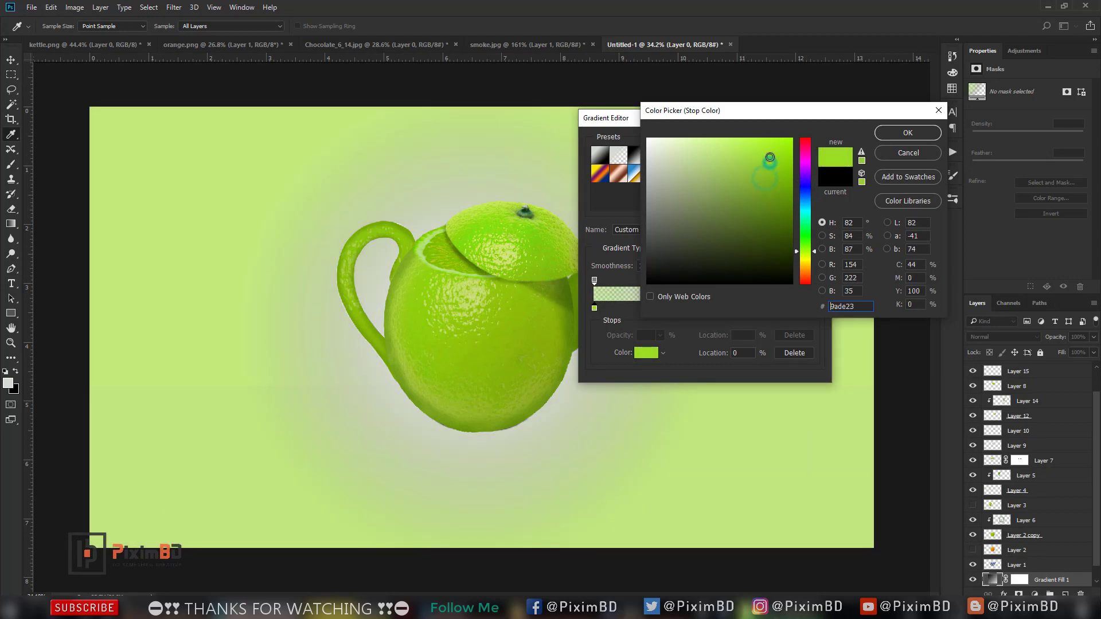
{"action": "left_click_drag", "start_coordinate": [821, 110], "coordinate": [912, 88]}
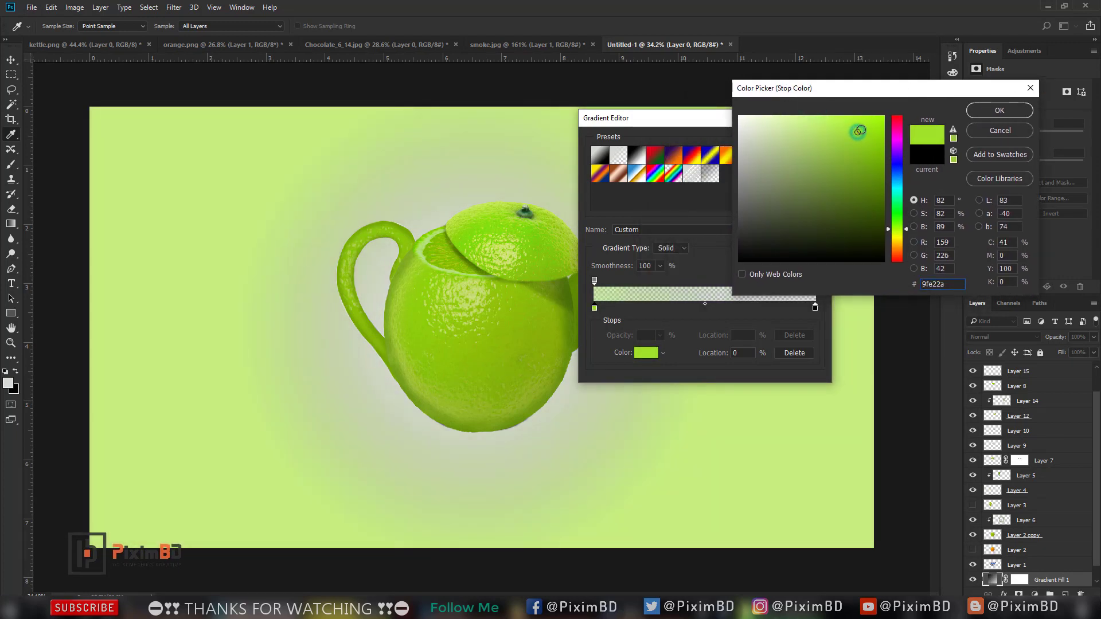
{"action": "left_click_drag", "start_coordinate": [865, 127], "coordinate": [873, 126]}
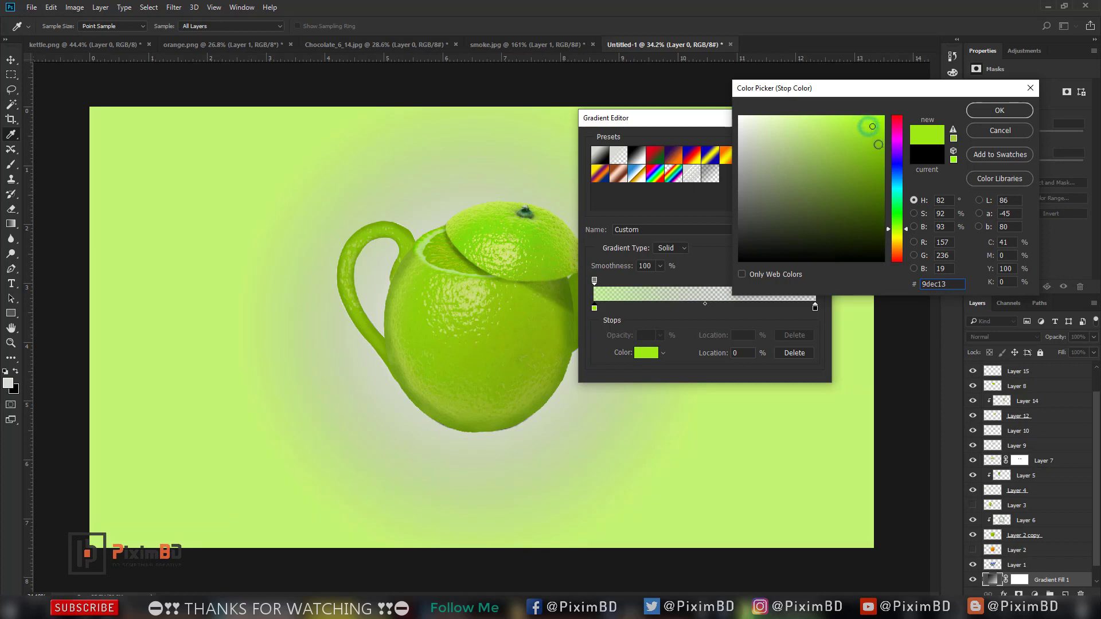
{"action": "left_click", "coordinate": [988, 115]}
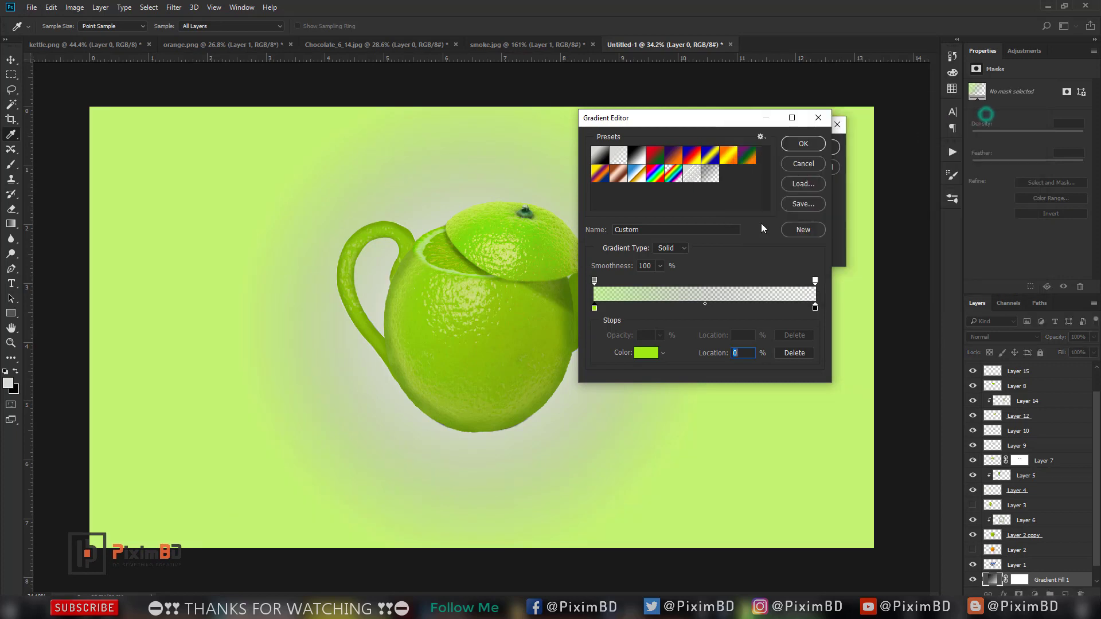
Step: Set the right stop to a near-black green and apply the fill at 113% scale
{"action": "left_click", "coordinate": [595, 281]}
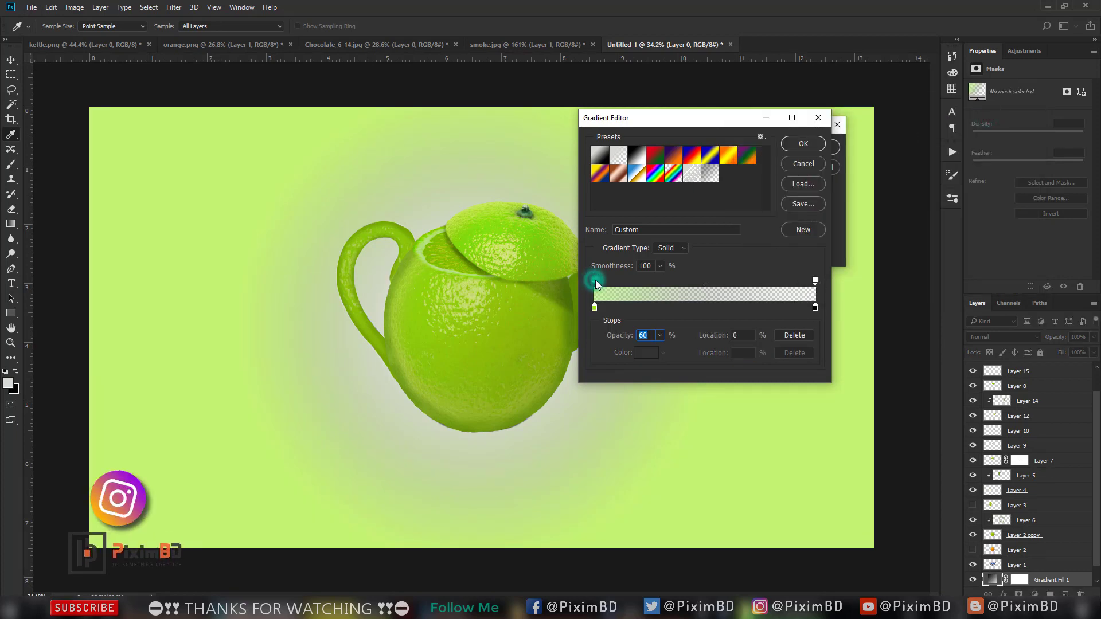
{"action": "double_click", "coordinate": [815, 308]}
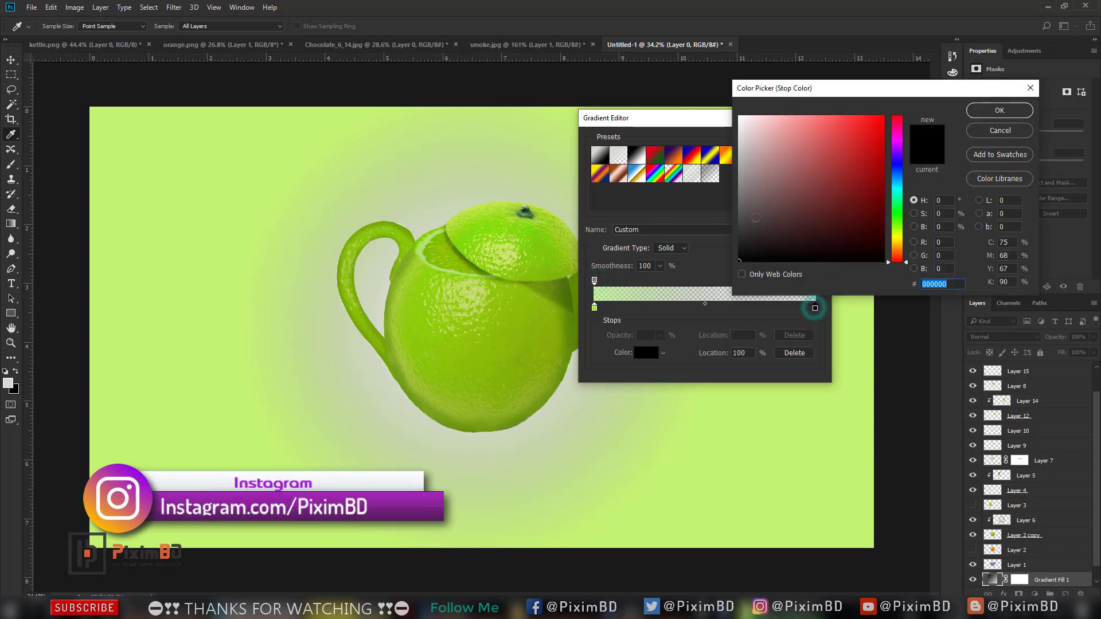
{"action": "left_click", "coordinate": [755, 219]}
{"action": "left_click_drag", "start_coordinate": [756, 219], "coordinate": [778, 250]}
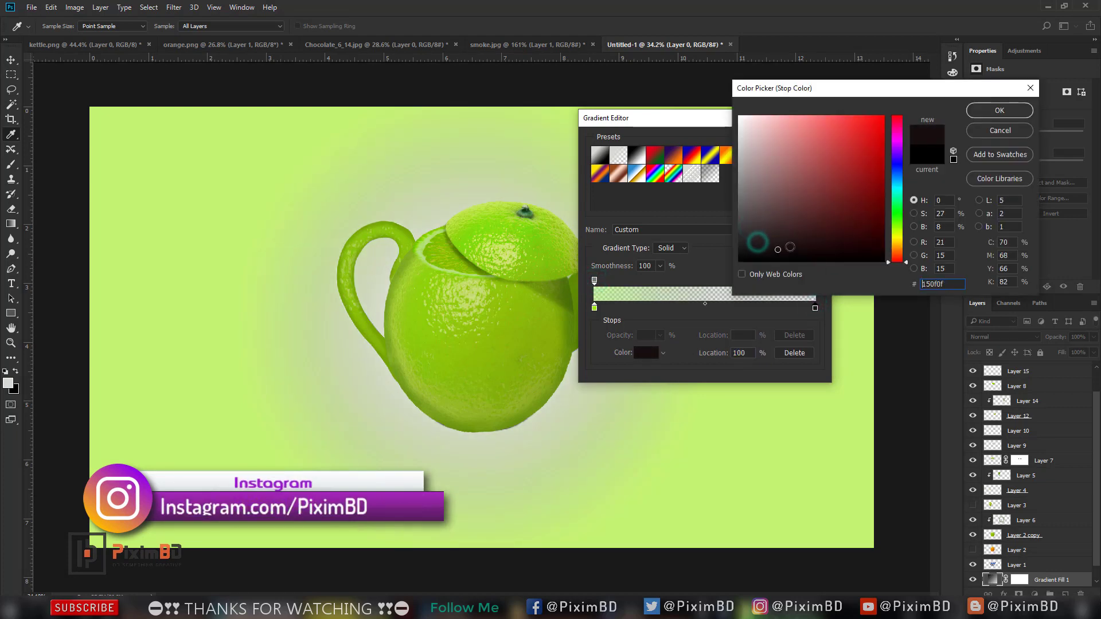
{"action": "mouse_move", "coordinate": [896, 261]}
{"action": "left_mouse_down"}
{"action": "mouse_move", "coordinate": [896, 226]}
{"action": "mouse_move", "coordinate": [841, 237]}
{"action": "left_mouse_up"}
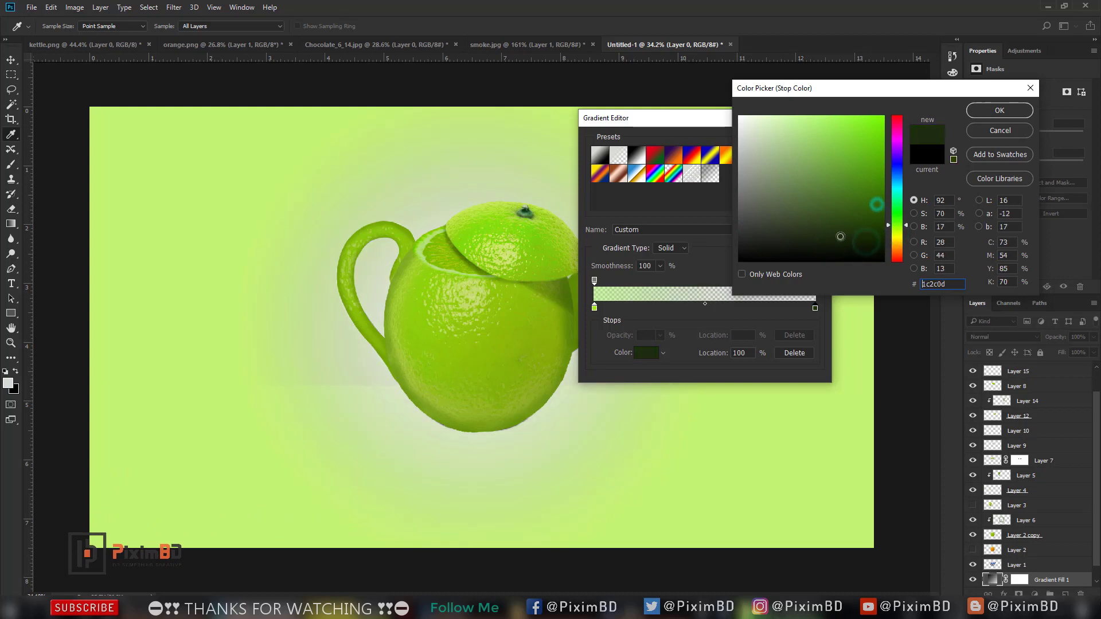
{"action": "left_click", "coordinate": [999, 111]}
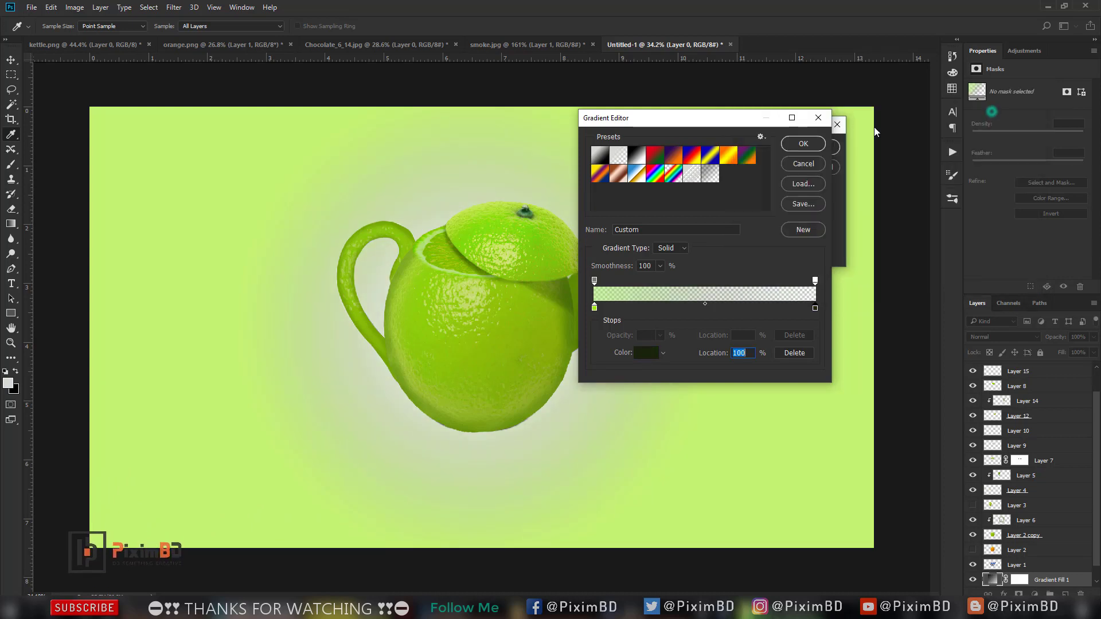
{"action": "left_click", "coordinate": [804, 145]}
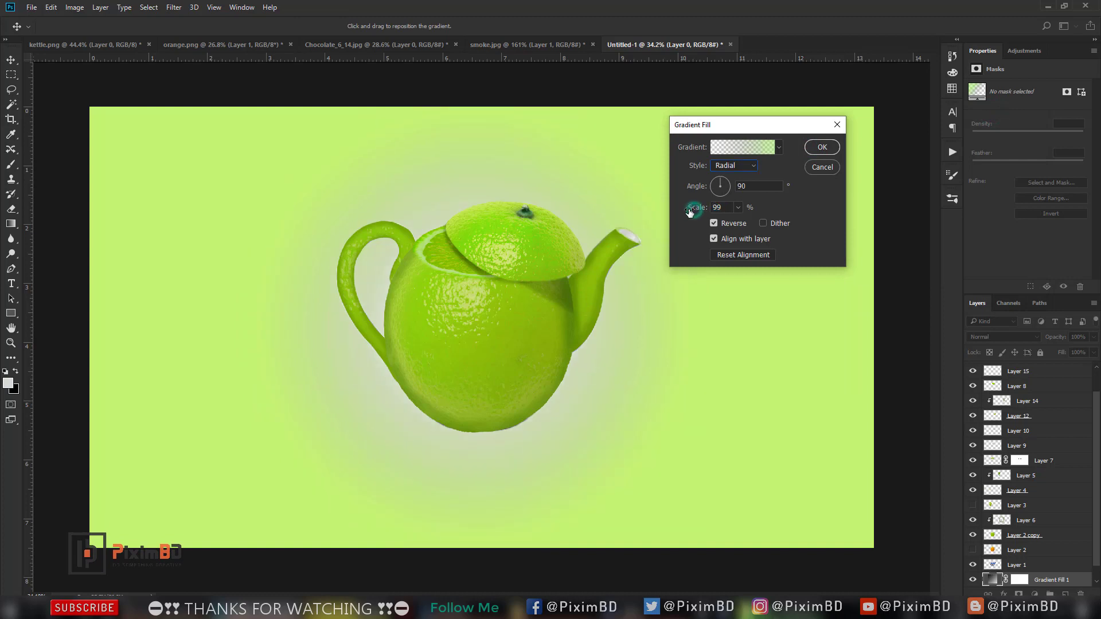
{"action": "left_click_drag", "start_coordinate": [710, 212], "coordinate": [692, 212]}
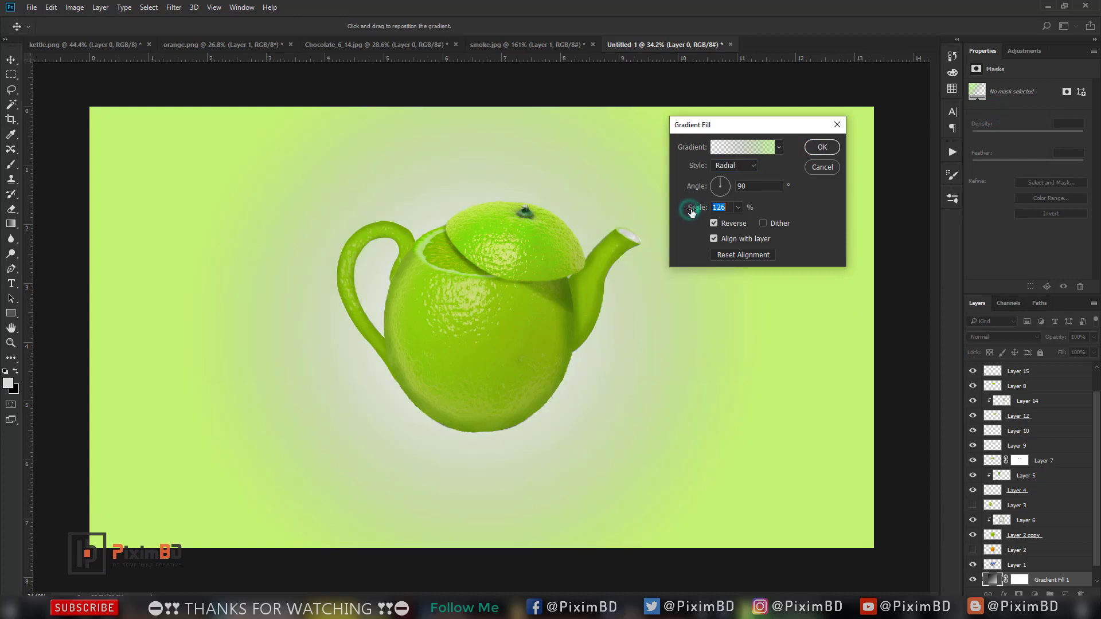
{"action": "left_click", "coordinate": [823, 147]}
Step: On a new layer, paint a soft black brush dab below the teapot
{"action": "scroll", "coordinate": [821, 147], "scroll_direction": "down", "scroll_amount": 1}
{"action": "key", "text": "e"}
{"action": "scroll", "coordinate": [602, 228], "scroll_direction": "up", "scroll_amount": 1}
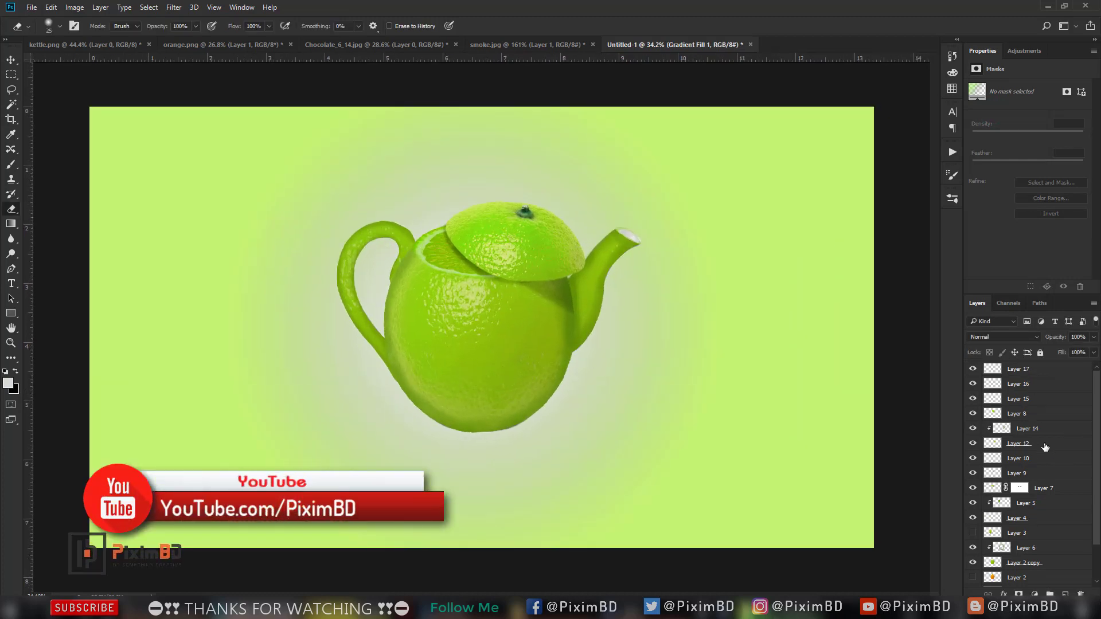
{"action": "left_click", "coordinate": [1065, 594]}
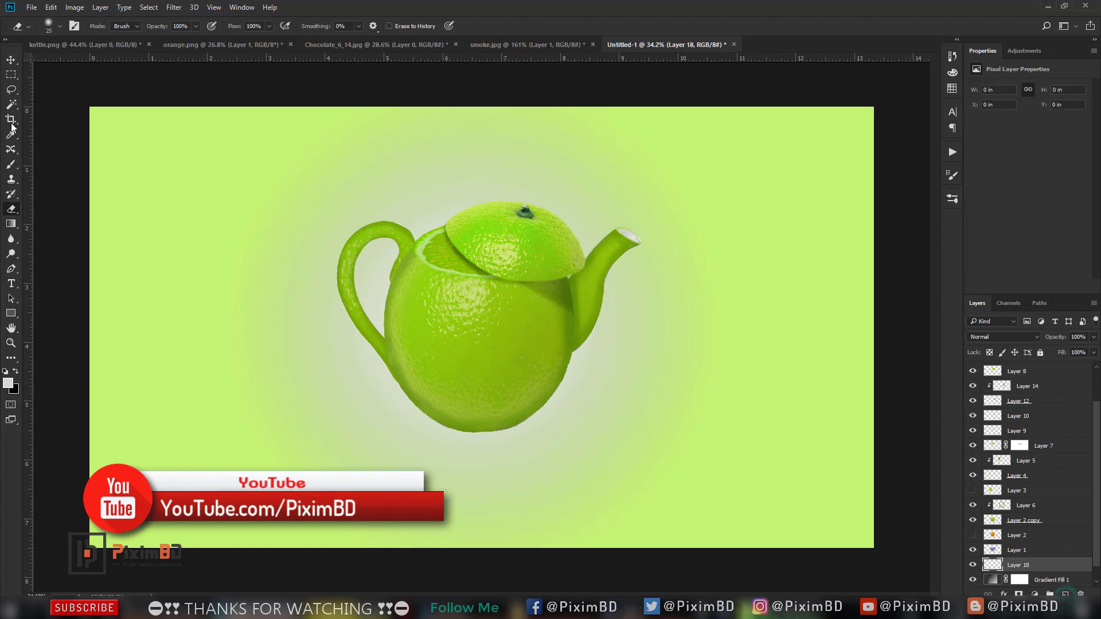
{"action": "left_click", "coordinate": [11, 164]}
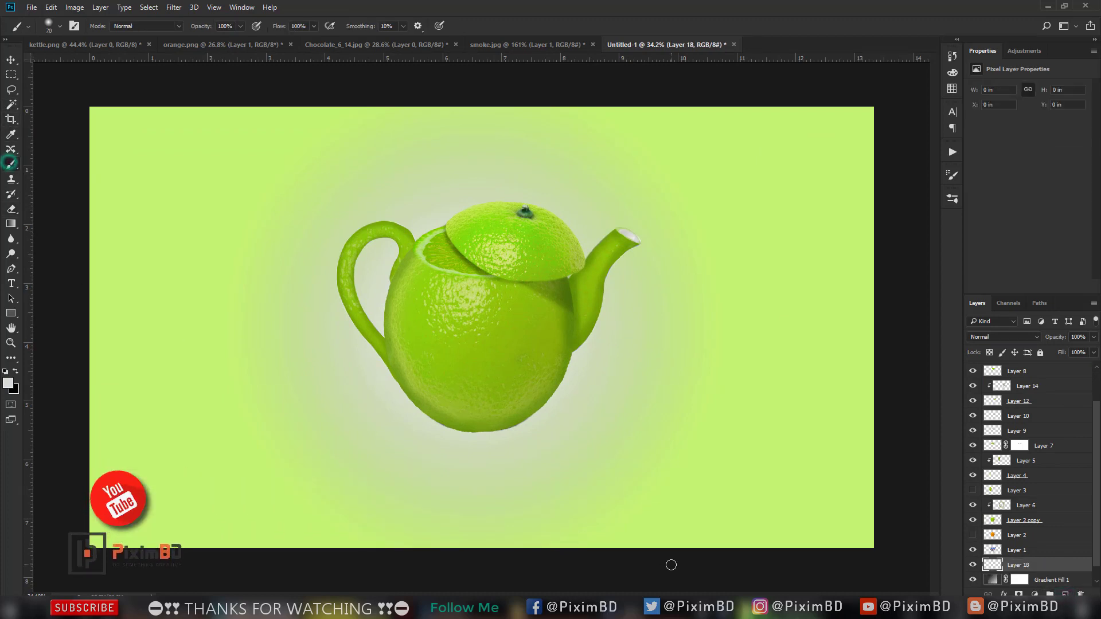
{"action": "left_click", "coordinate": [476, 443]}
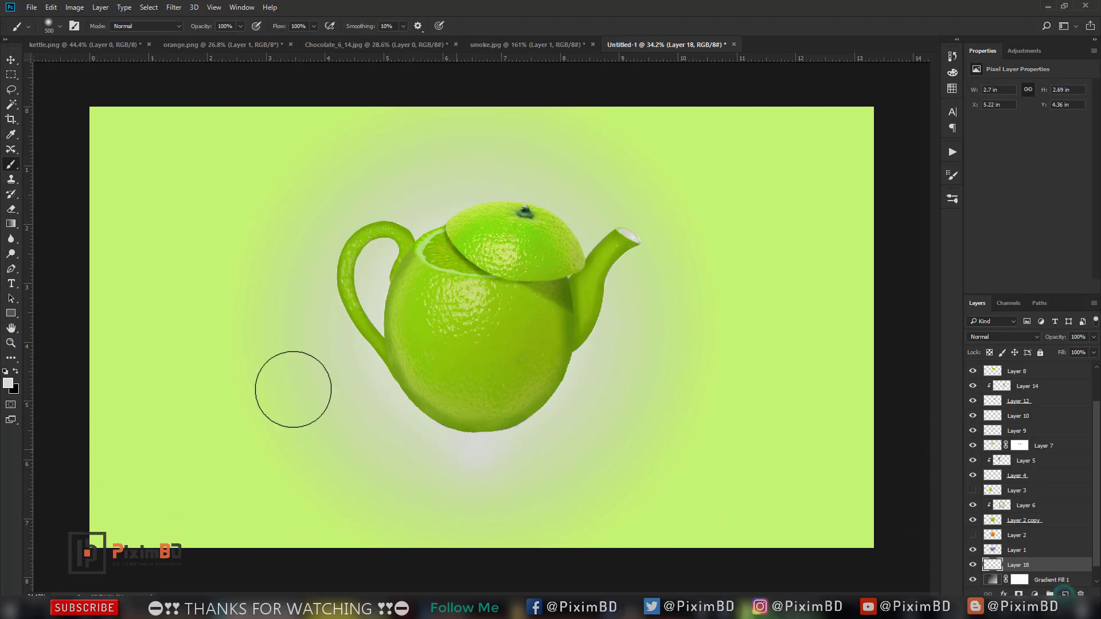
{"action": "left_click", "coordinate": [8, 385]}
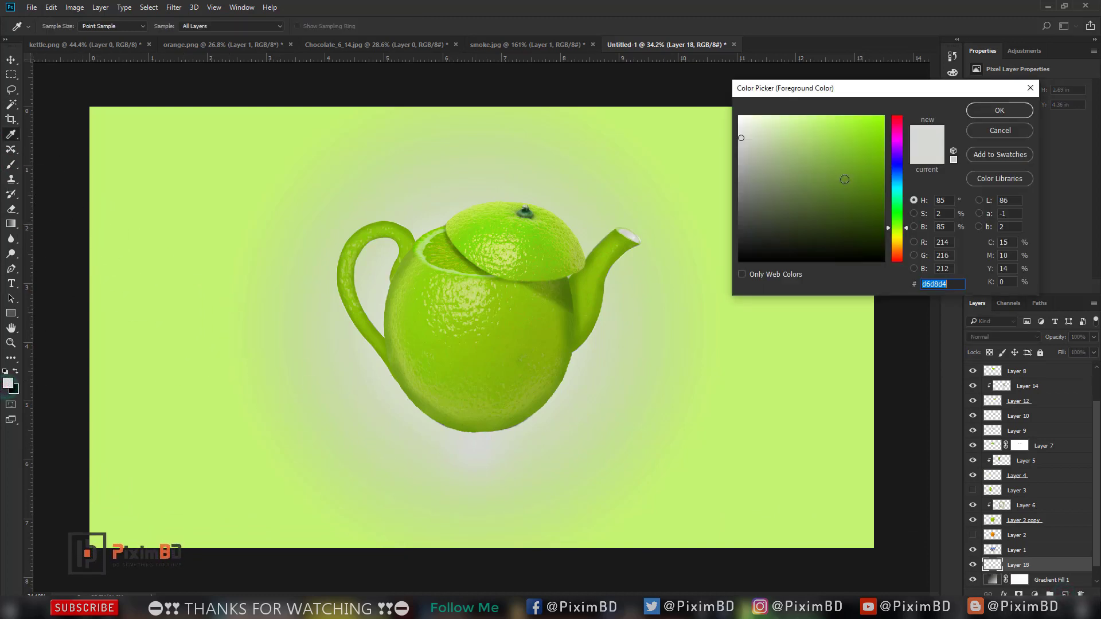
{"action": "double_click", "coordinate": [803, 233]}
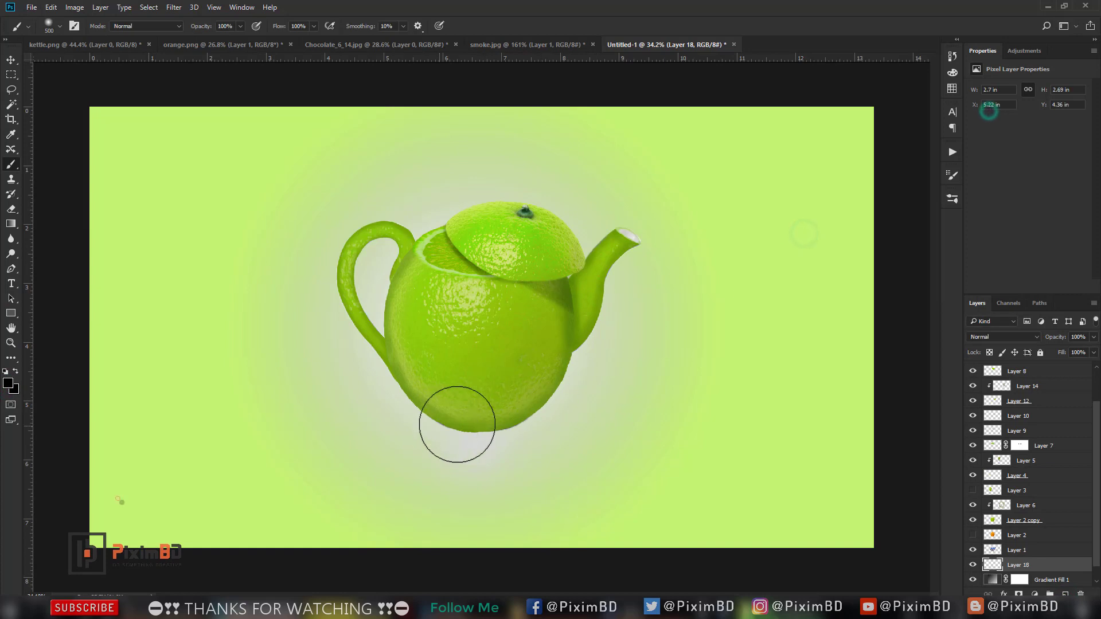
{"action": "left_click", "coordinate": [476, 445]}
Step: Stretch and flatten the dab into an oval shadow under the base at 78% opacity
{"action": "key", "text": "ctrl+t"}
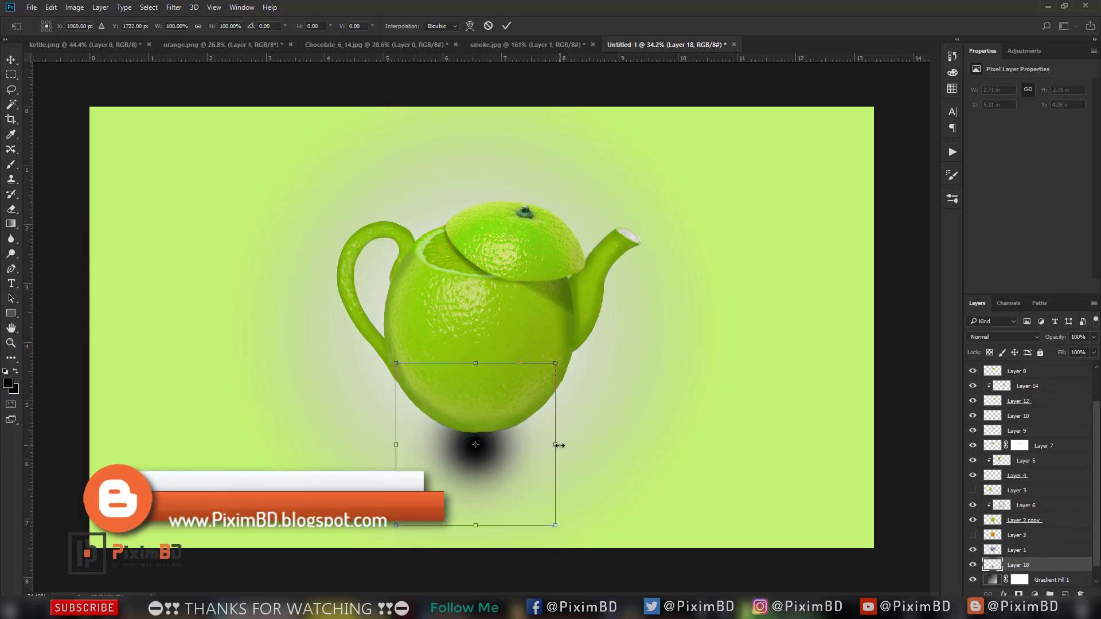
{"action": "left_click_drag", "start_coordinate": [556, 444], "coordinate": [741, 457]}
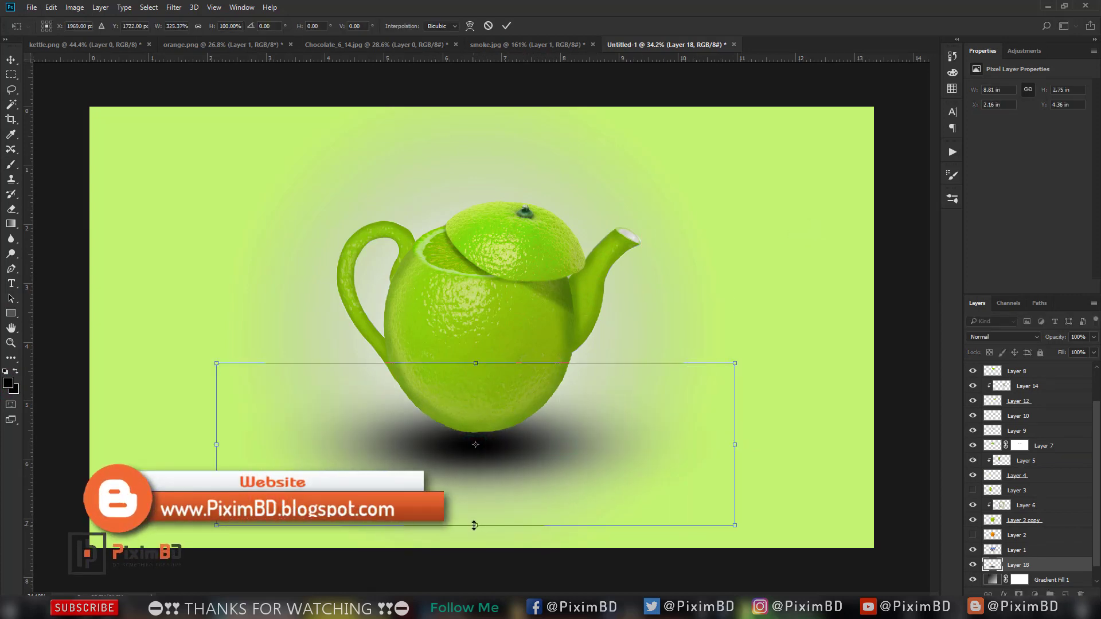
{"action": "left_click_drag", "start_coordinate": [476, 525], "coordinate": [484, 503]}
{"action": "left_click_drag", "start_coordinate": [505, 445], "coordinate": [502, 456]}
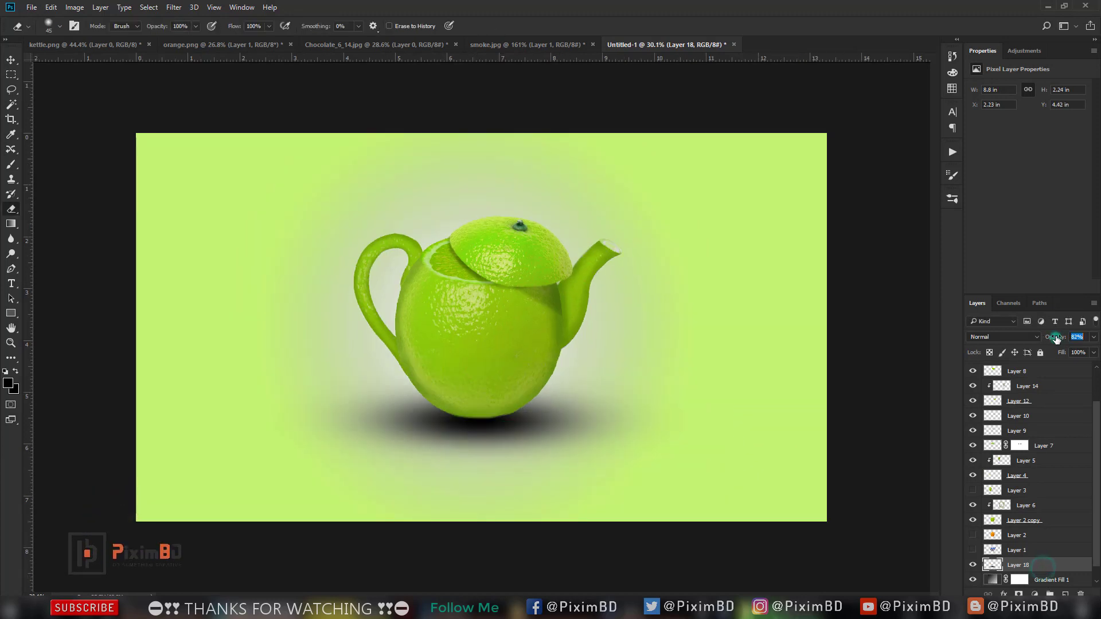
{"action": "left_click_drag", "start_coordinate": [1057, 339], "coordinate": [1053, 338]}
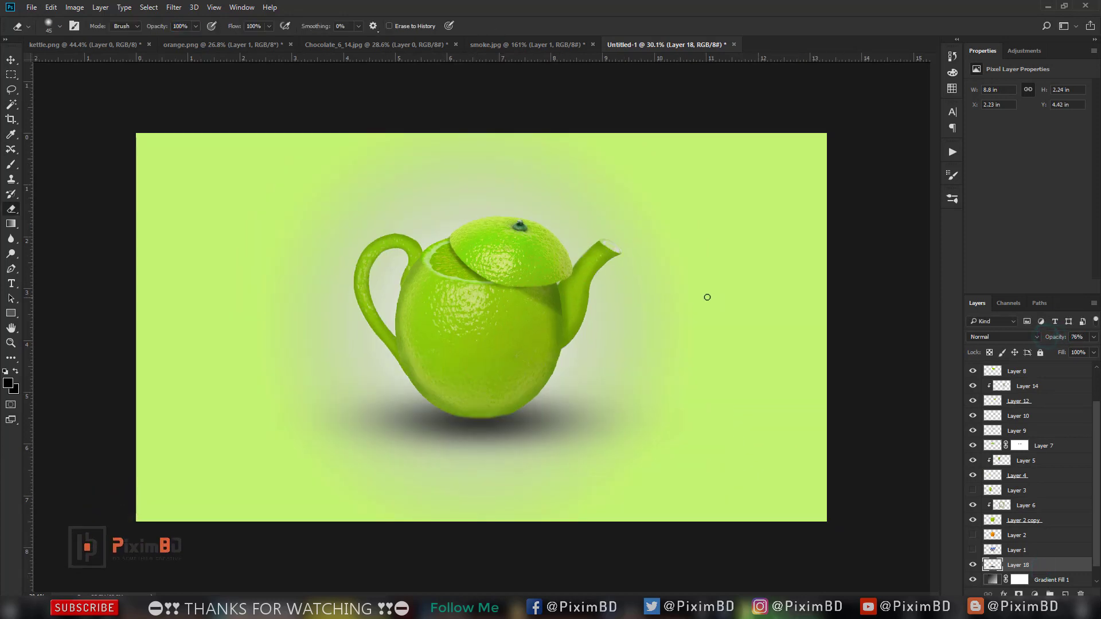
{"action": "scroll", "coordinate": [572, 299], "scroll_direction": "down", "scroll_amount": 1}
{"action": "scroll", "coordinate": [546, 316], "scroll_direction": "down", "scroll_amount": 1}
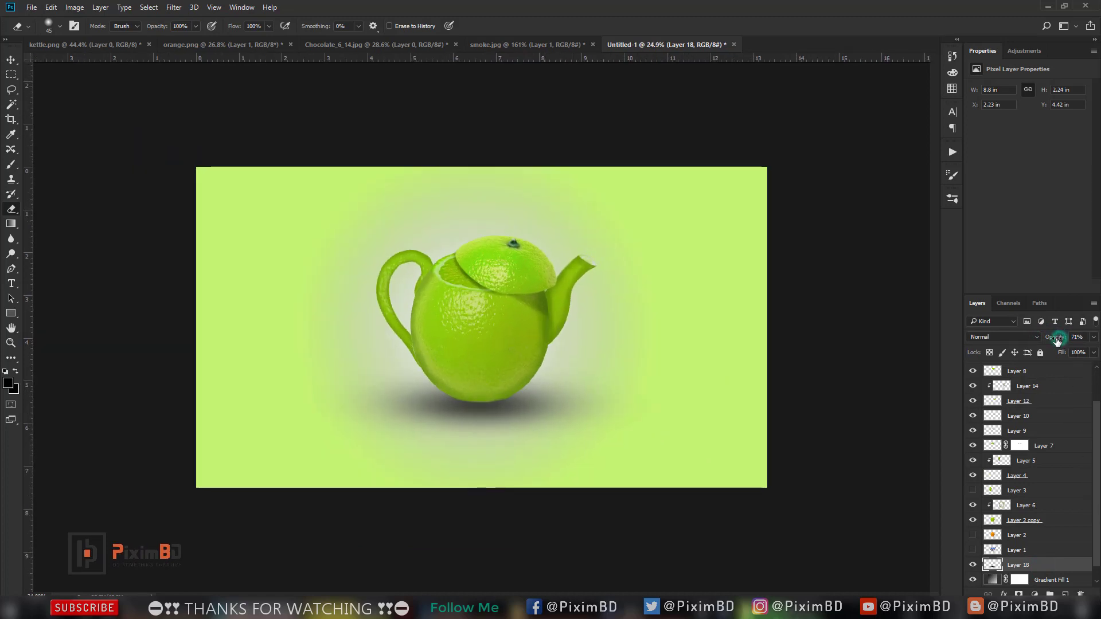
{"action": "left_click_drag", "start_coordinate": [1058, 337], "coordinate": [1063, 337]}
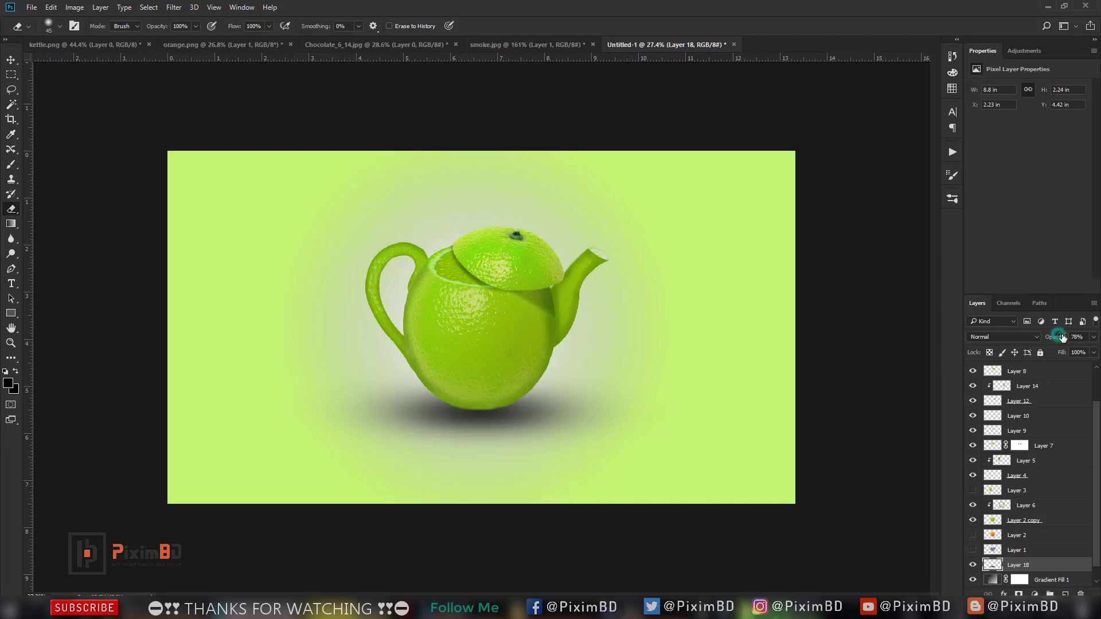
{"action": "scroll", "coordinate": [1036, 404], "scroll_direction": "up", "scroll_amount": 2}
Step: Add Layer 19 above Layer 17 and fill it with the merged composite via Apply Image
{"action": "left_click", "coordinate": [1026, 369]}
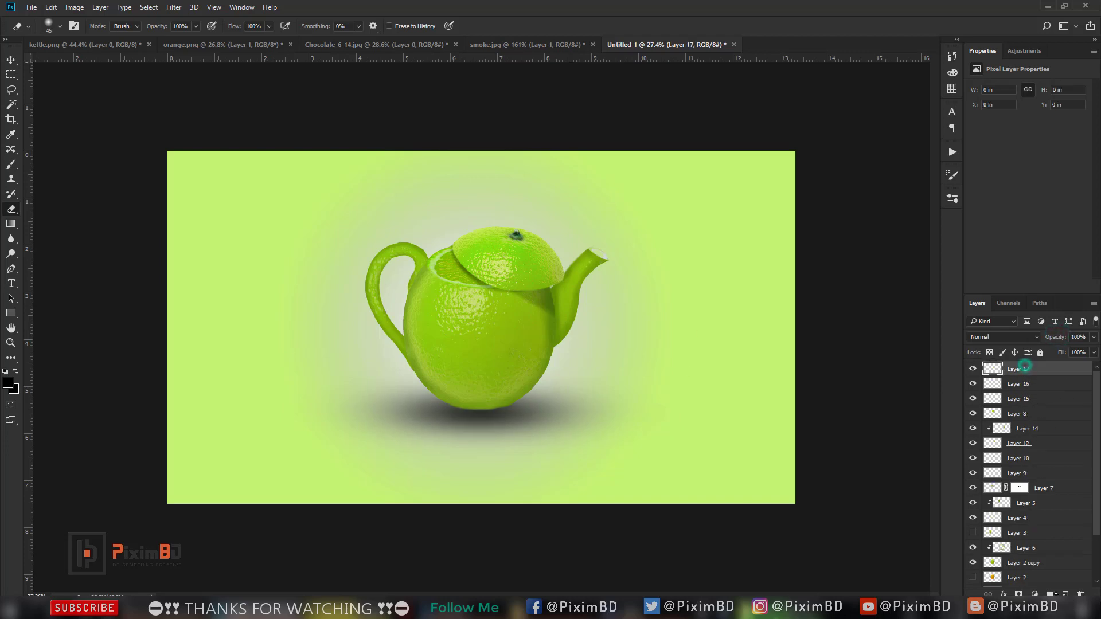
{"action": "left_click", "coordinate": [1065, 594]}
{"action": "left_click", "coordinate": [75, 7]}
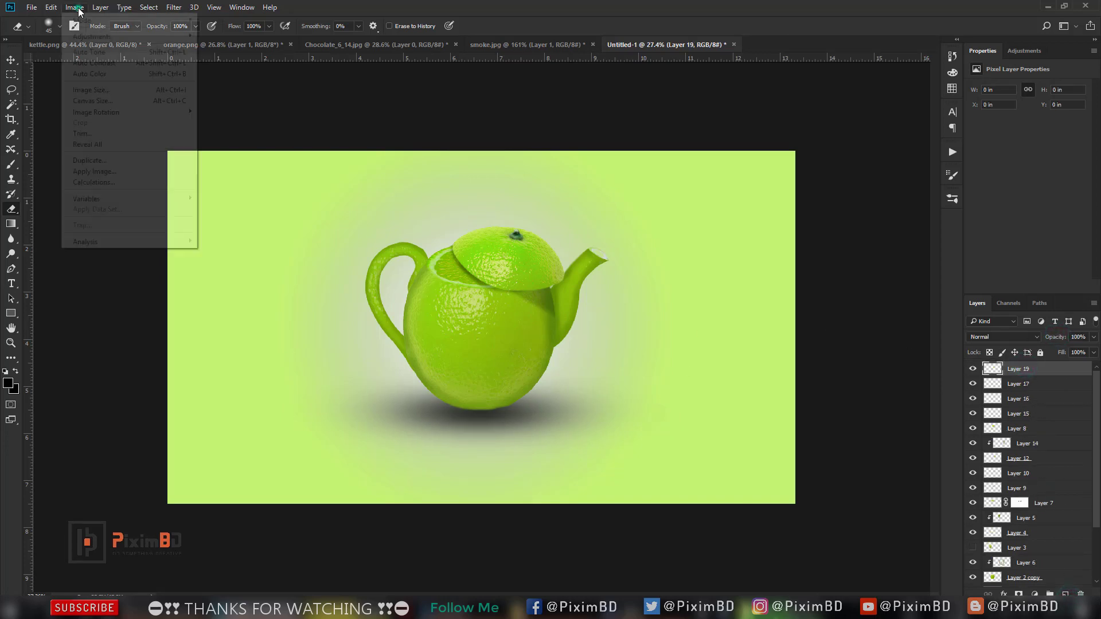
{"action": "left_click", "coordinate": [103, 168]}
{"action": "left_click", "coordinate": [652, 178]}
{"action": "scroll", "coordinate": [524, 233], "scroll_direction": "down", "scroll_amount": 2}
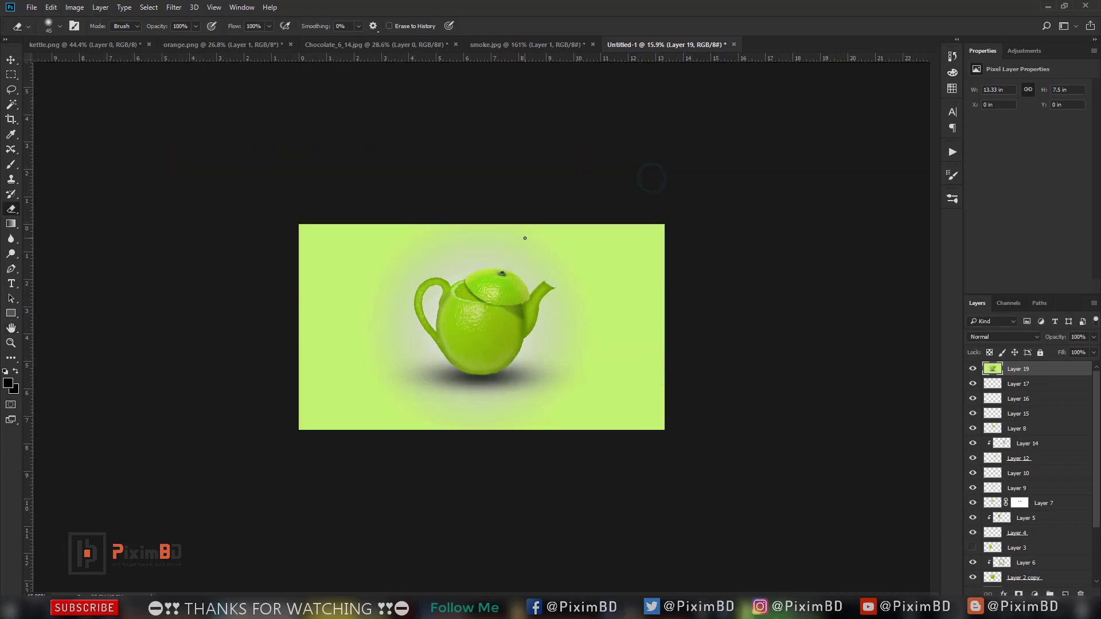
Step: Bring the smoke.jpg image into the teapot document with the Move tool
{"action": "left_click", "coordinate": [507, 44]}
{"action": "left_click", "coordinate": [10, 59]}
{"action": "left_click_drag", "start_coordinate": [484, 281], "coordinate": [586, 243]}
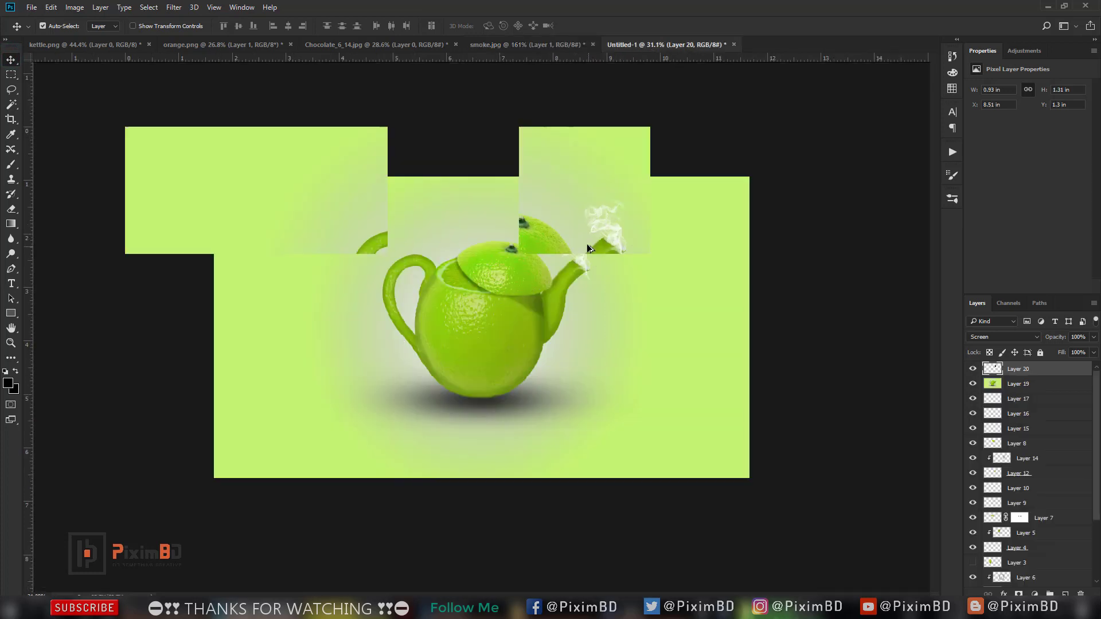
{"action": "scroll", "coordinate": [586, 243], "scroll_direction": "up", "scroll_amount": 3}
Step: Free Transform the smoke, rotating and scaling it to rise above the spout
{"action": "key", "text": "ctrl+t"}
{"action": "left_click_drag", "start_coordinate": [631, 138], "coordinate": [706, 154]}
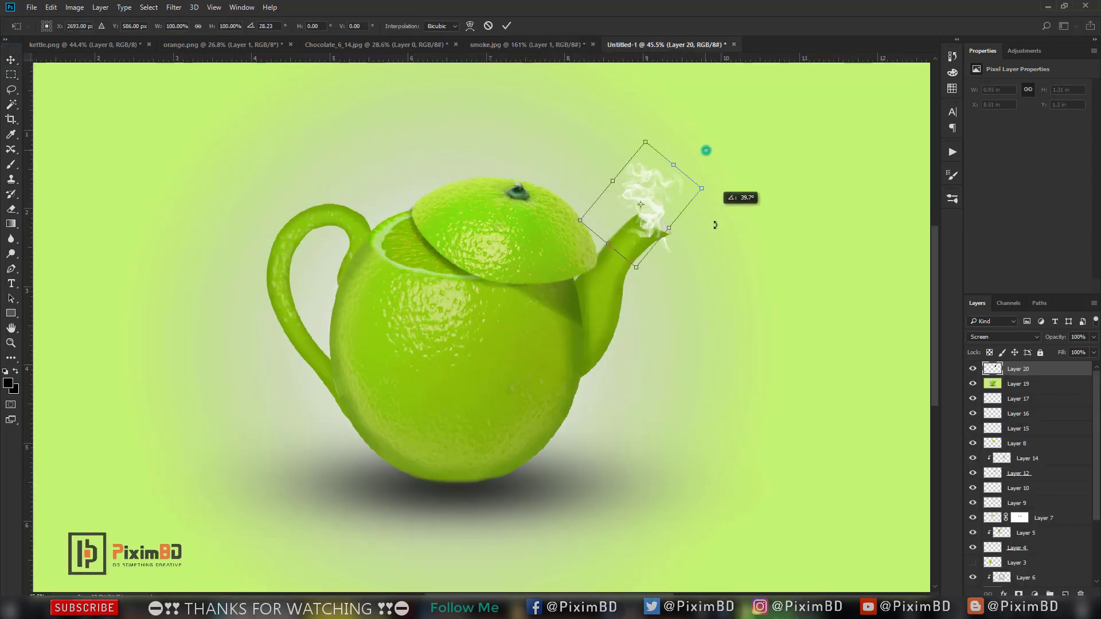
{"action": "mouse_move", "coordinate": [671, 218]}
{"action": "left_mouse_down"}
{"action": "mouse_move", "coordinate": [707, 195]}
{"action": "mouse_move", "coordinate": [788, 185]}
{"action": "left_mouse_up"}
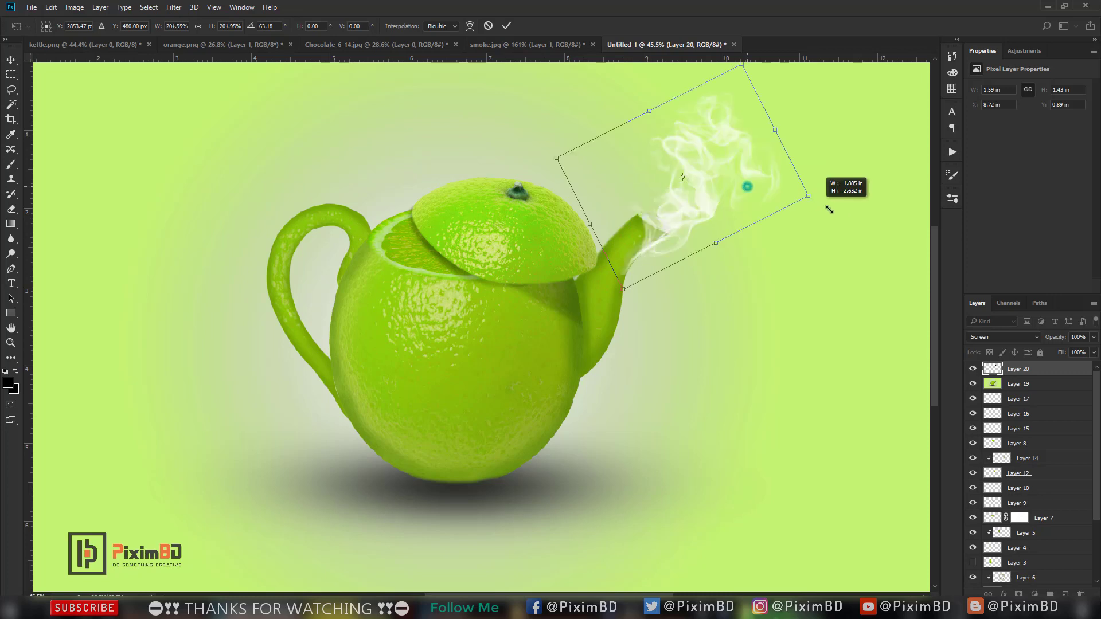
{"action": "scroll", "coordinate": [788, 185], "scroll_direction": "down", "scroll_amount": 3}
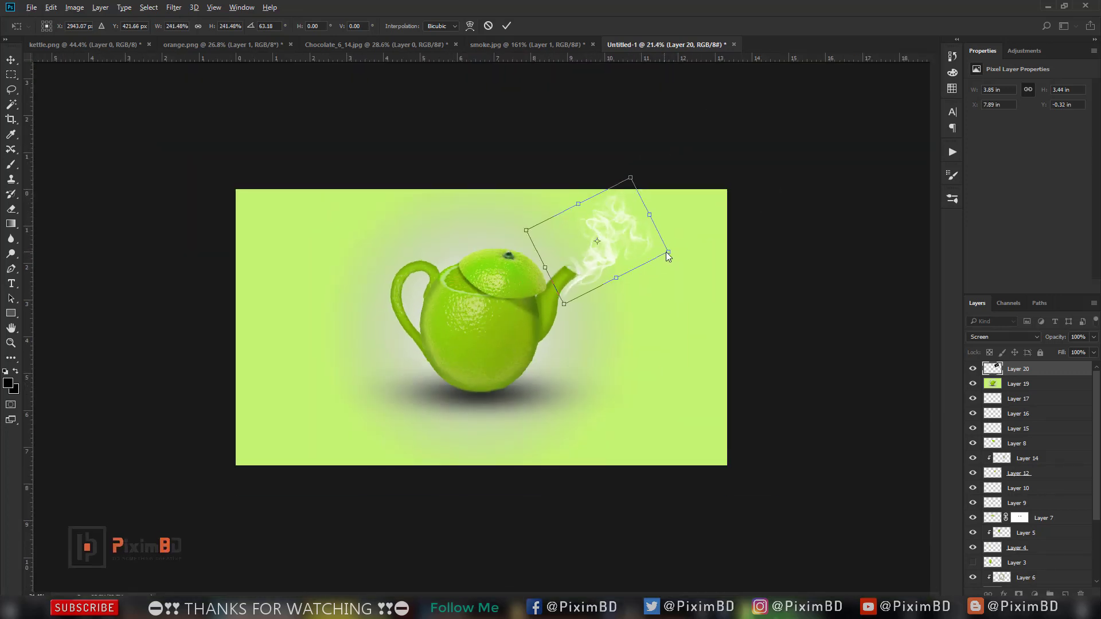
{"action": "left_click_drag", "start_coordinate": [666, 252], "coordinate": [626, 237]}
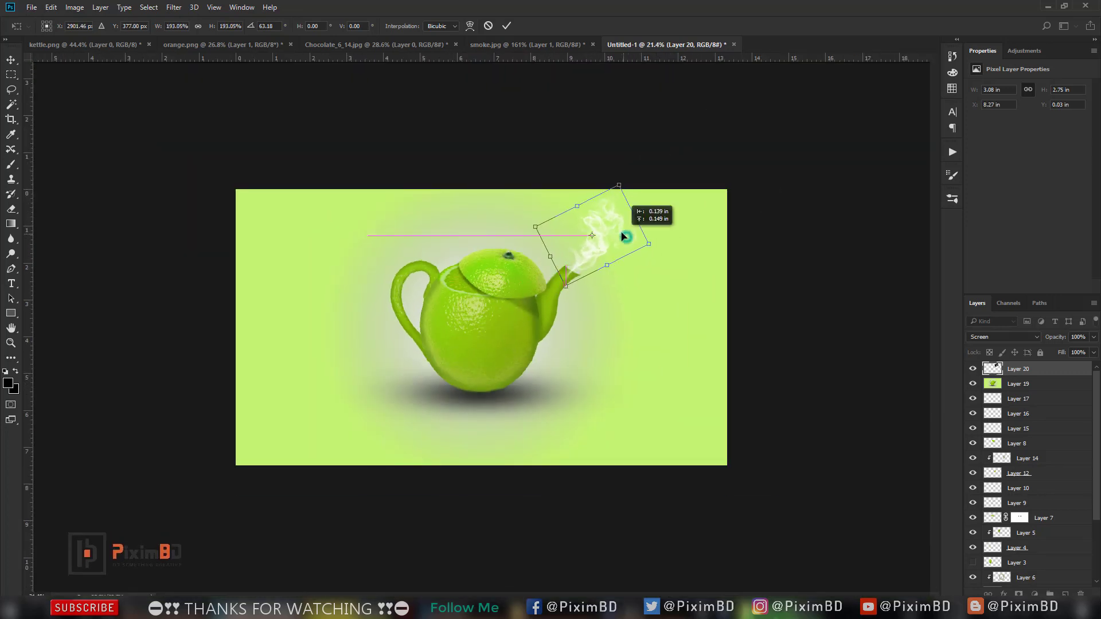
{"action": "key", "text": "Return"}
{"action": "scroll", "coordinate": [572, 269], "scroll_direction": "up", "scroll_amount": 3}
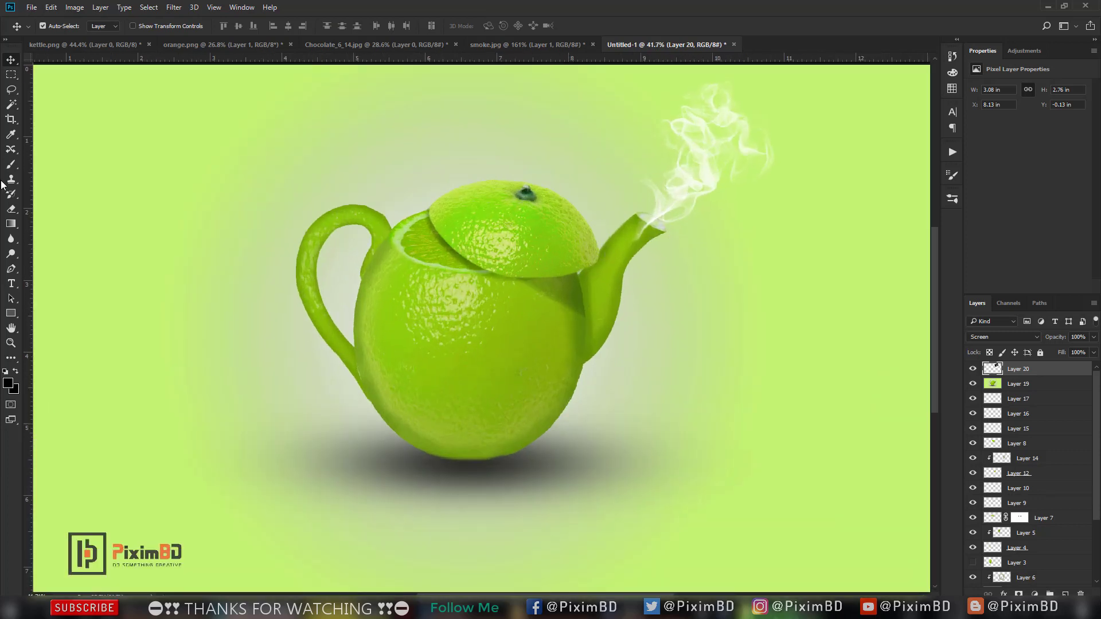
Step: Fine-tune the smoke's tilt and position so it sits on the spout tip
{"action": "left_click", "coordinate": [11, 165]}
{"action": "left_click", "coordinate": [12, 212]}
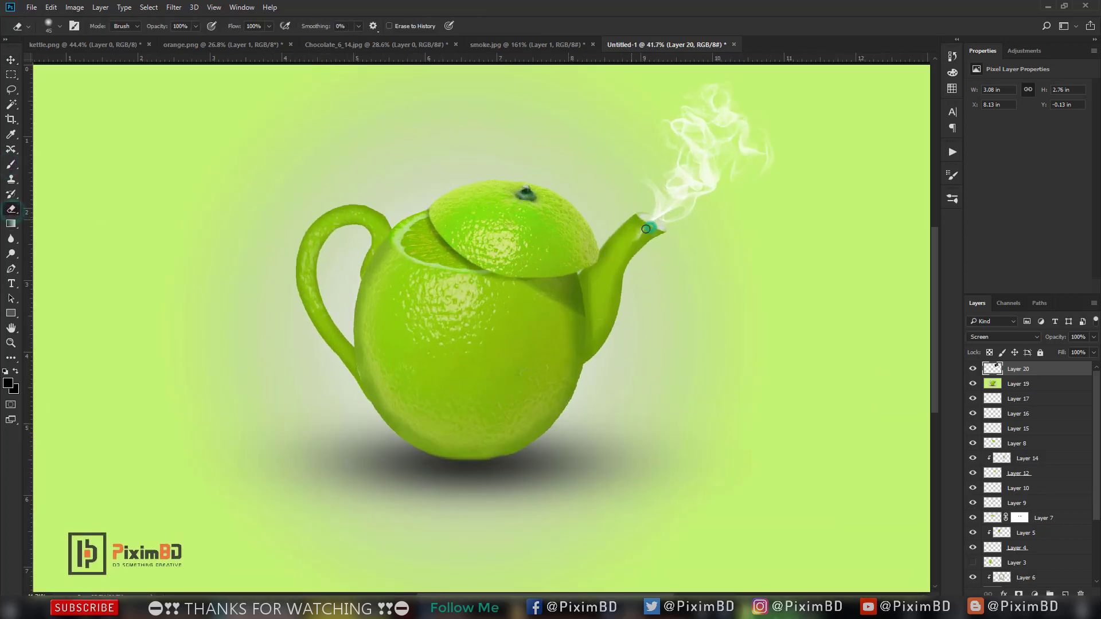
{"action": "scroll", "coordinate": [640, 232], "scroll_direction": "down", "scroll_amount": 2}
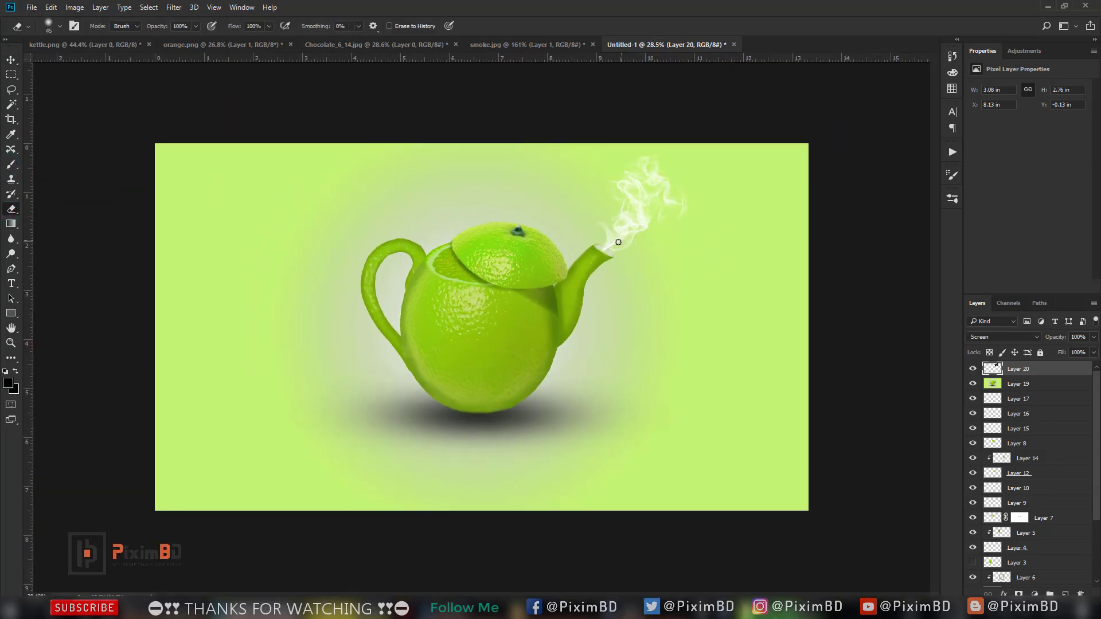
{"action": "key", "text": "ctrl+t"}
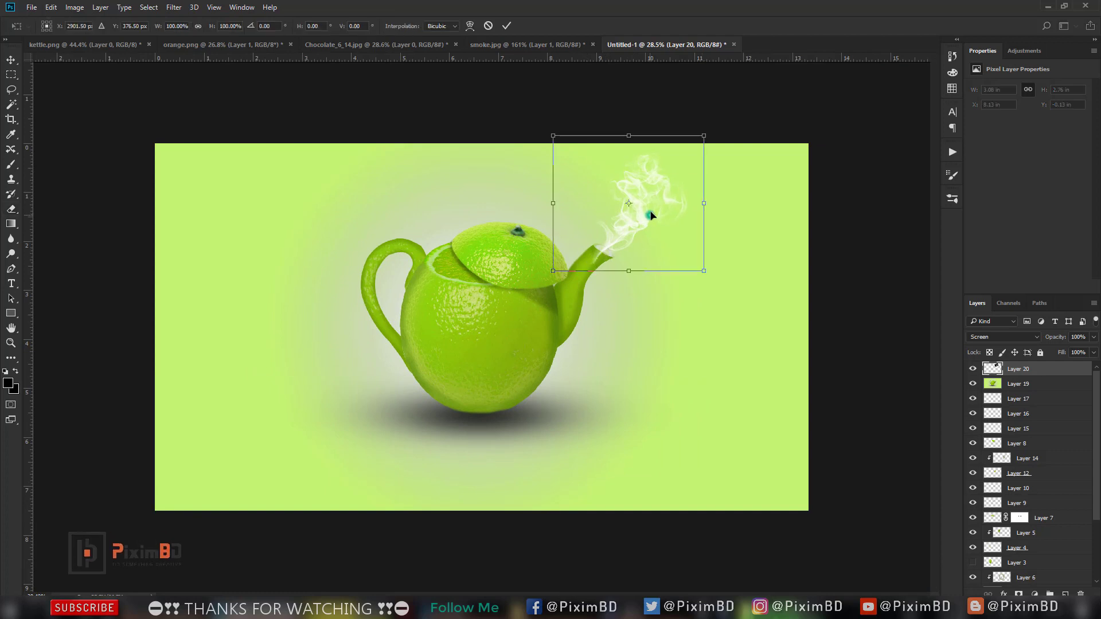
{"action": "mouse_move", "coordinate": [726, 214]}
{"action": "left_mouse_down"}
{"action": "mouse_move", "coordinate": [729, 227]}
{"action": "mouse_move", "coordinate": [727, 218]}
{"action": "left_mouse_up"}
{"action": "left_click_drag", "start_coordinate": [643, 224], "coordinate": [651, 222]}
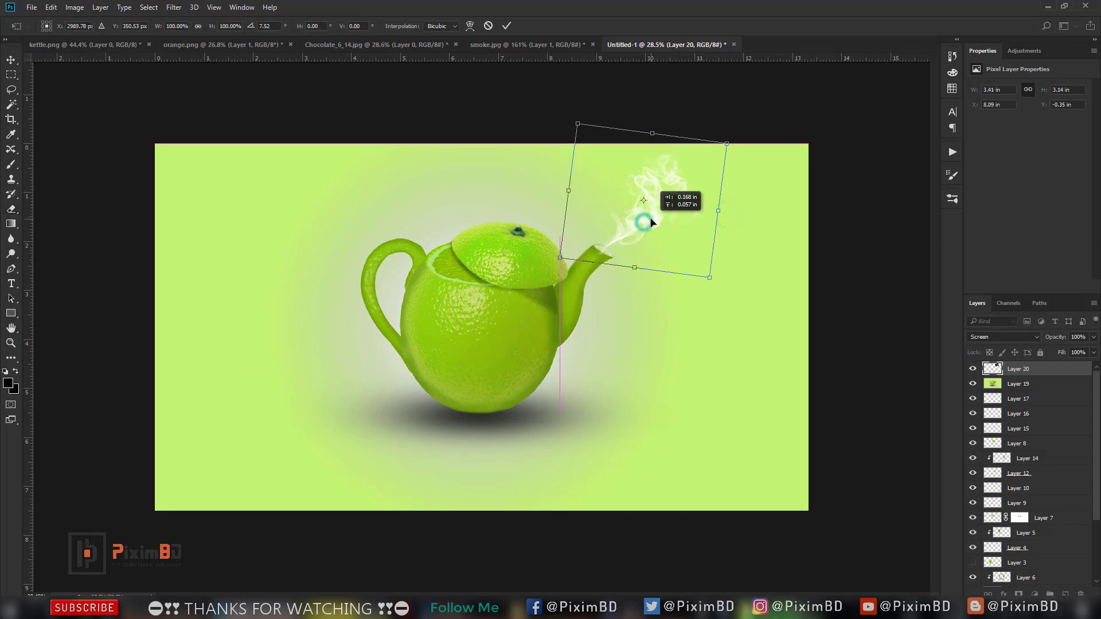
{"action": "key", "text": "Return"}
{"action": "key", "text": "e"}
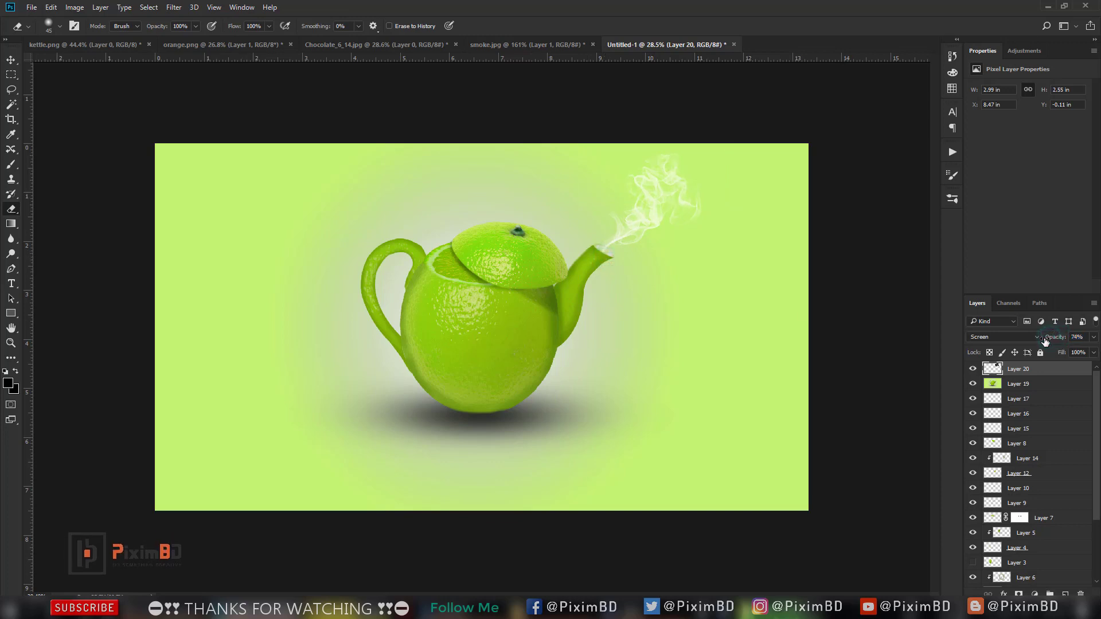
Step: Tilt the smoke to about -2.13° and drag the chocolate photo into the teapot composite
{"action": "key", "text": "ctrl+t"}
{"action": "left_click_drag", "start_coordinate": [746, 209], "coordinate": [744, 202]}
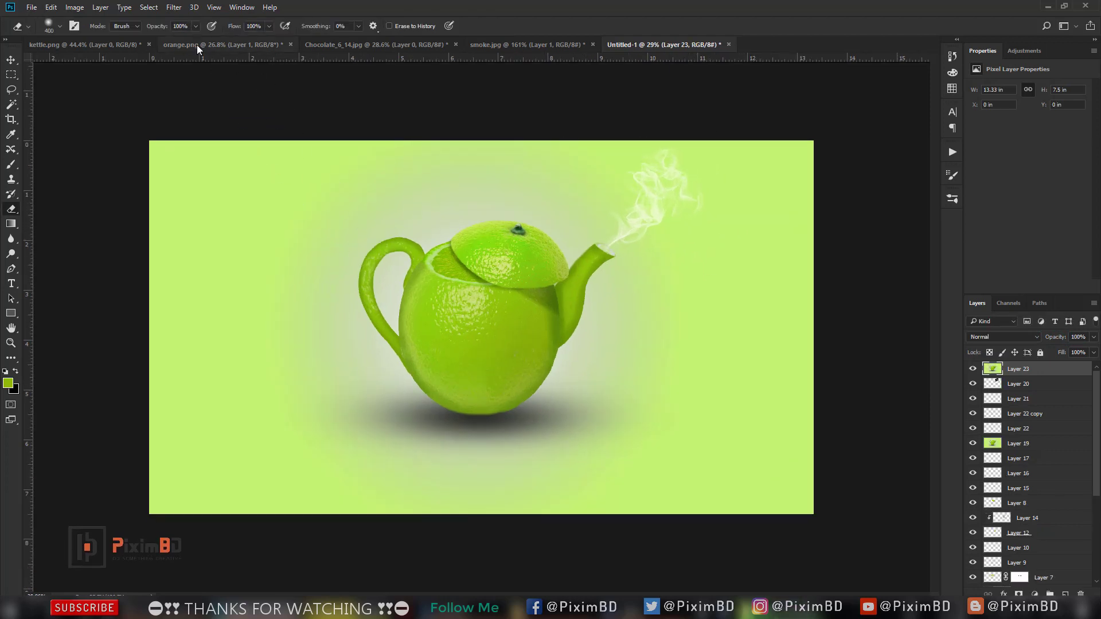
{"action": "left_click", "coordinate": [197, 45]}
{"action": "left_click", "coordinate": [307, 45]}
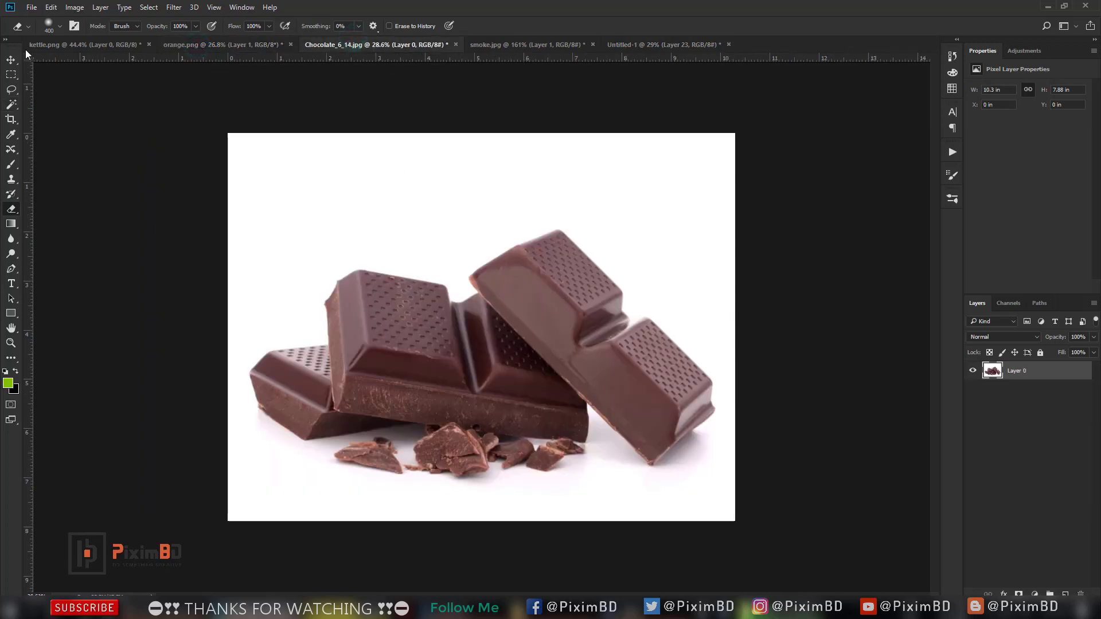
{"action": "left_click", "coordinate": [11, 59]}
{"action": "mouse_move", "coordinate": [388, 319]}
{"action": "left_mouse_down"}
{"action": "mouse_move", "coordinate": [631, 52]}
{"action": "mouse_move", "coordinate": [354, 409]}
{"action": "left_mouse_up"}
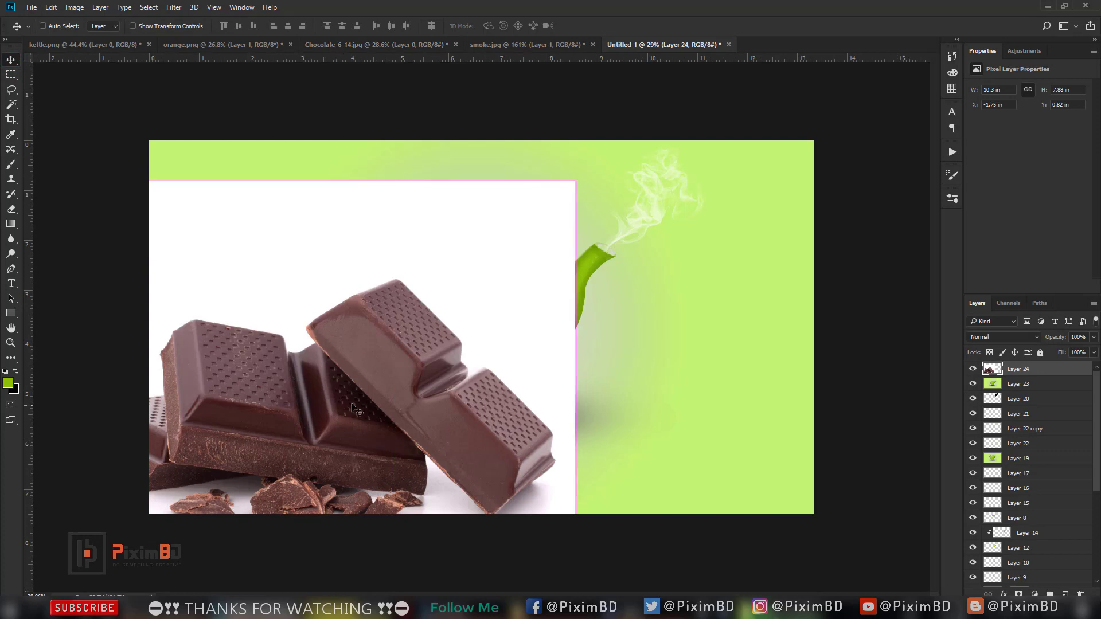
Step: Scale the chocolate layer down to about 28%
{"action": "key", "text": "ctrl+t"}
{"action": "mouse_move", "coordinate": [570, 189]}
{"action": "left_mouse_down"}
{"action": "mouse_move", "coordinate": [391, 322]}
{"action": "mouse_move", "coordinate": [373, 376]}
{"action": "left_mouse_up"}
{"action": "key", "text": "Return"}
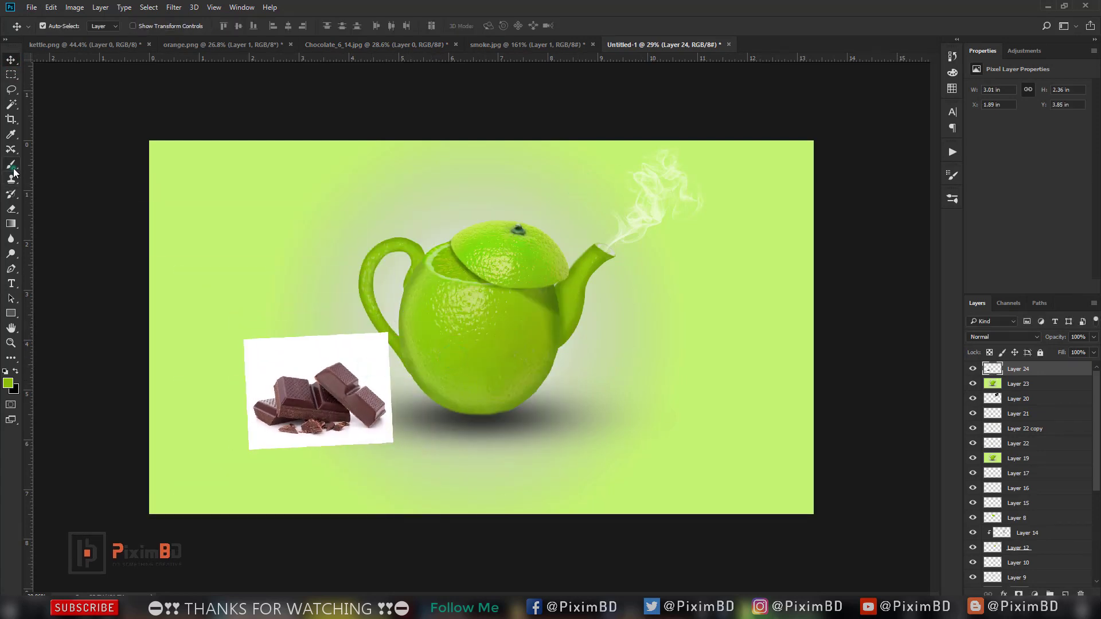
Step: Erase the chocolate's white background with the Magic Eraser and fit the composition on screen
{"action": "right_click", "coordinate": [15, 172]}
{"action": "left_click", "coordinate": [12, 210]}
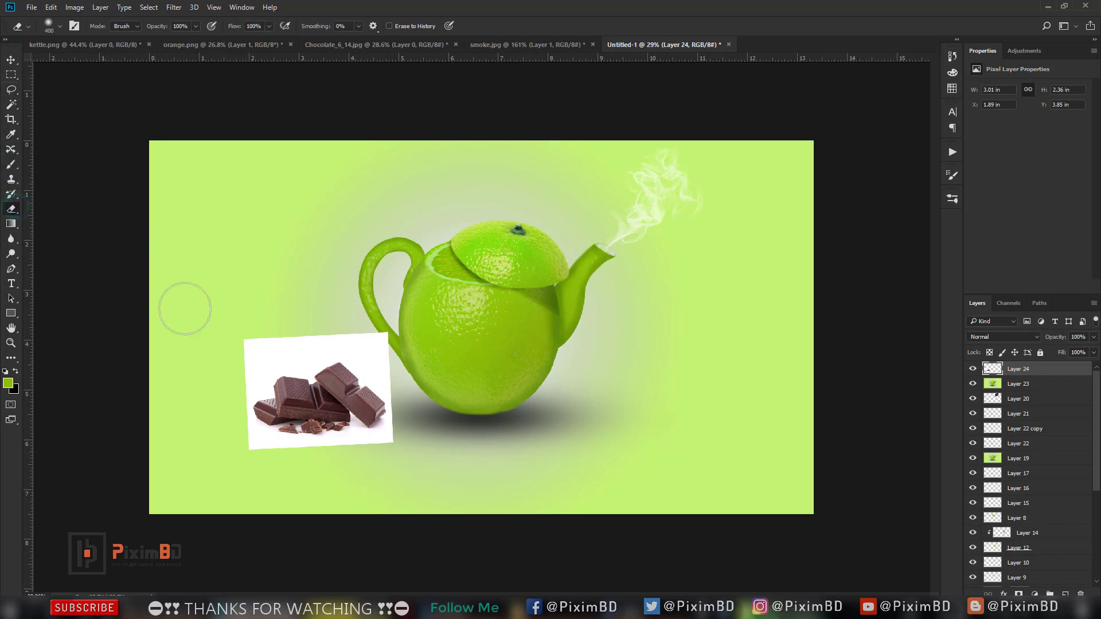
{"action": "right_click", "coordinate": [11, 209]}
{"action": "left_click", "coordinate": [54, 220]}
{"action": "right_click", "coordinate": [11, 209]}
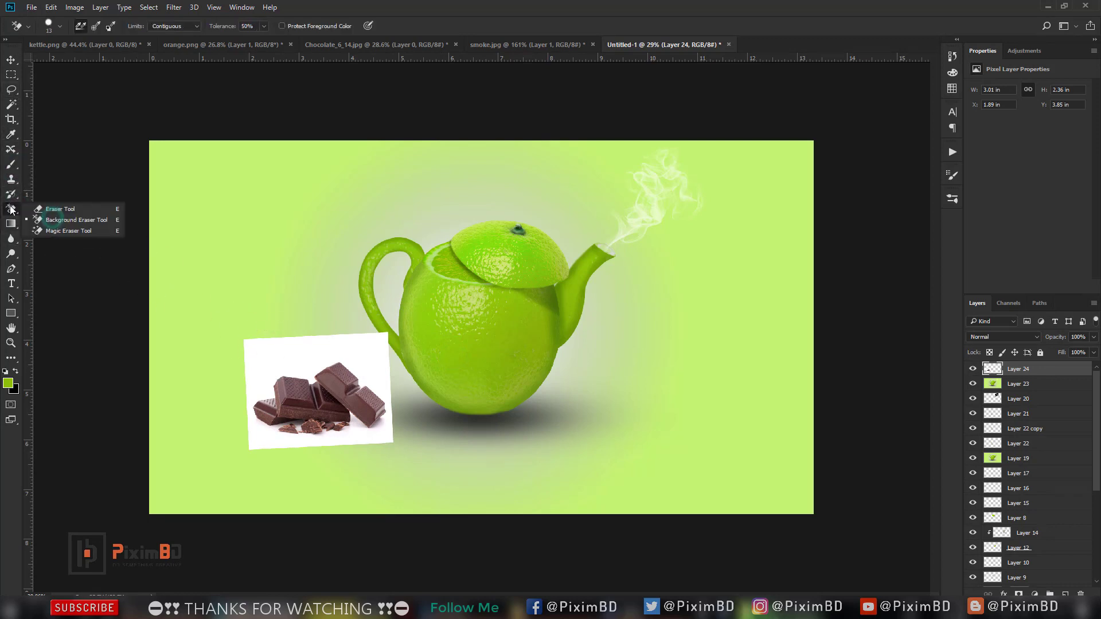
{"action": "left_click", "coordinate": [70, 229]}
{"action": "left_click", "coordinate": [320, 360]}
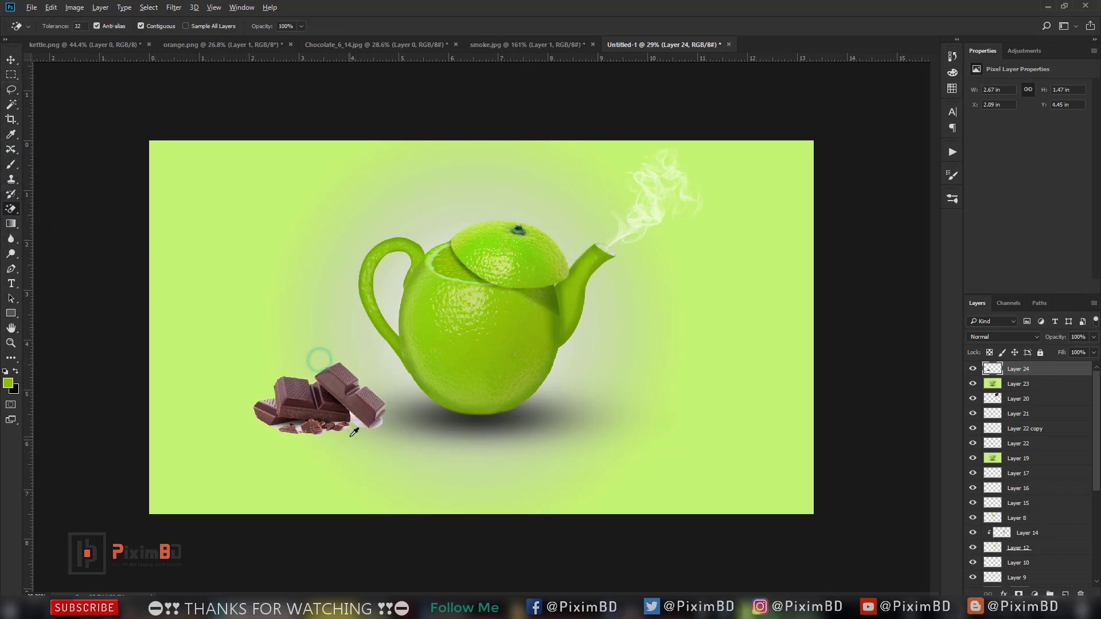
{"action": "scroll", "coordinate": [354, 432], "scroll_direction": "up", "scroll_amount": 3}
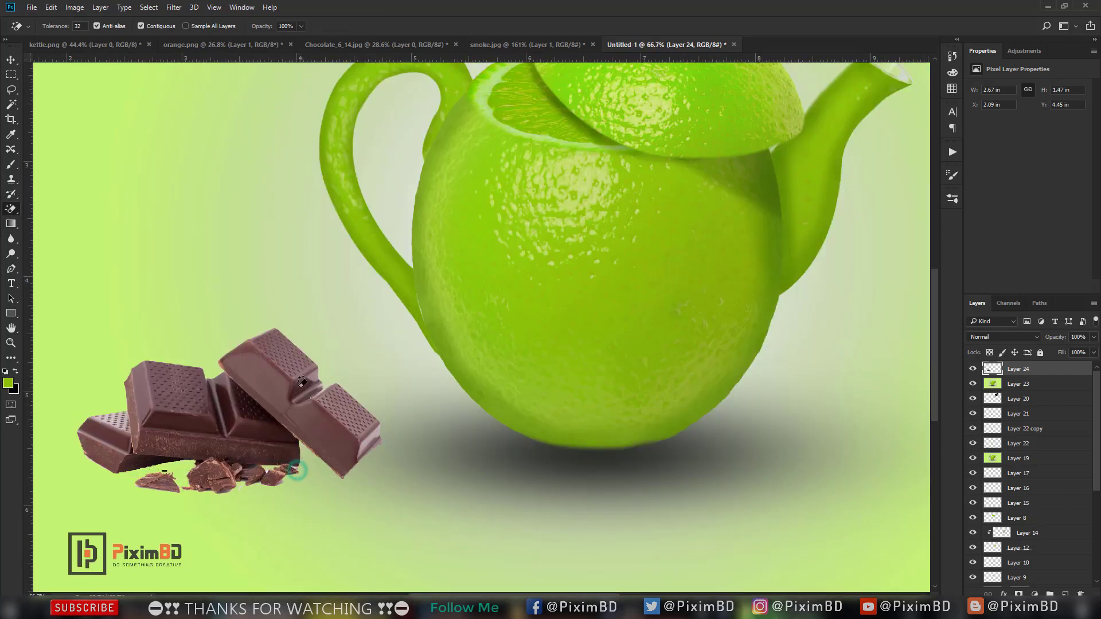
{"action": "key", "text": "ctrl+0"}
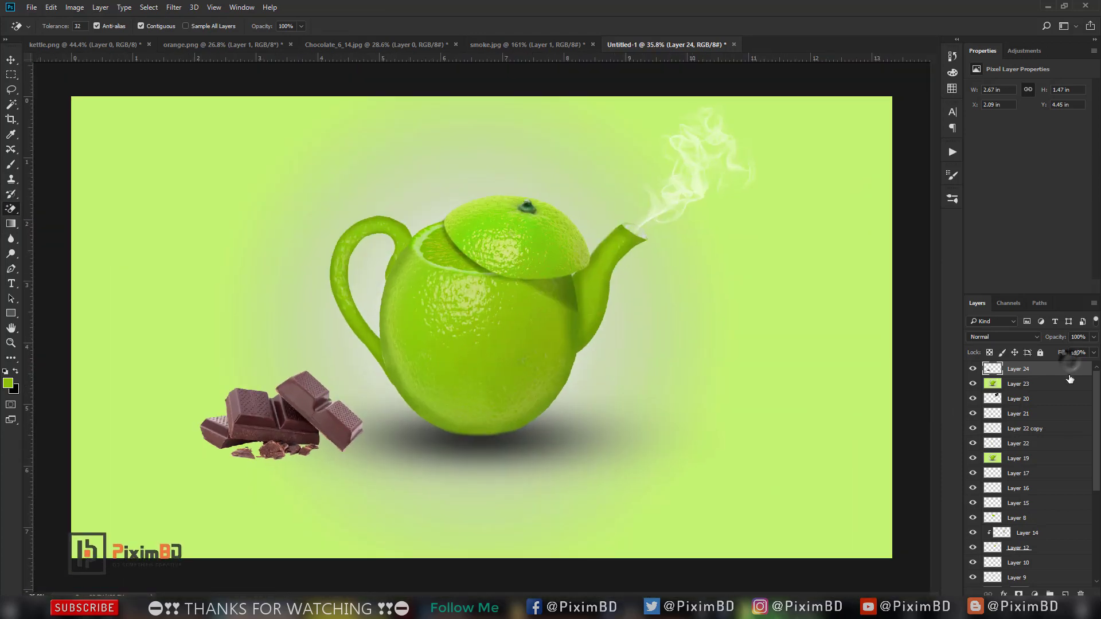
{"action": "right_click", "coordinate": [1070, 379]}
Step: Give the chocolate layer a drop shadow: 35% opacity, 123° angle, 81 px distance, 114 px size
{"action": "left_click", "coordinate": [925, 74]}
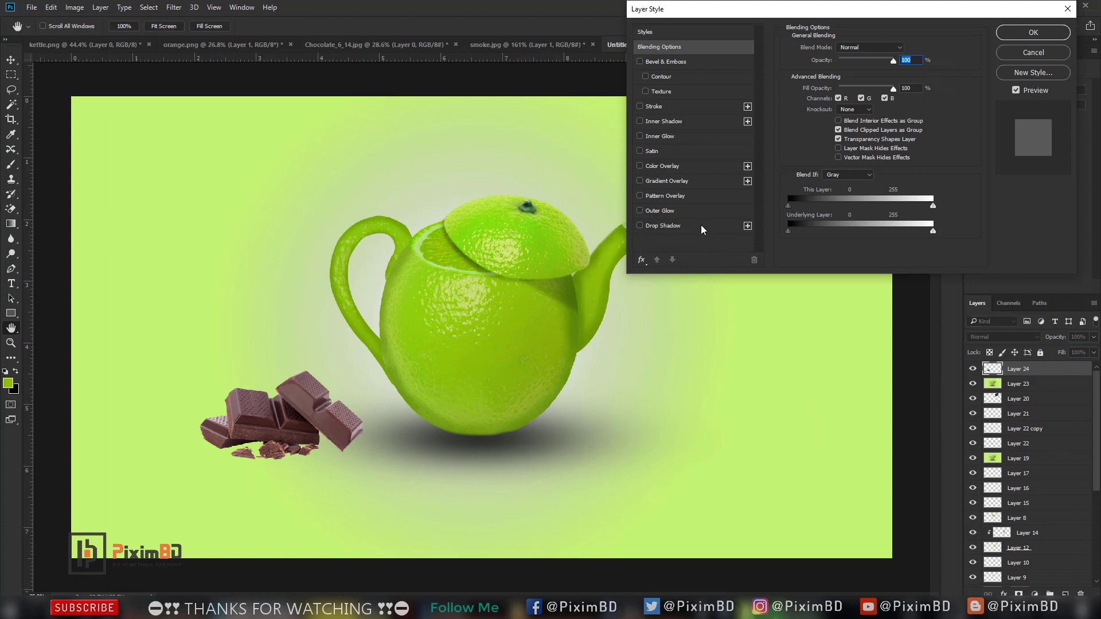
{"action": "left_click", "coordinate": [701, 227]}
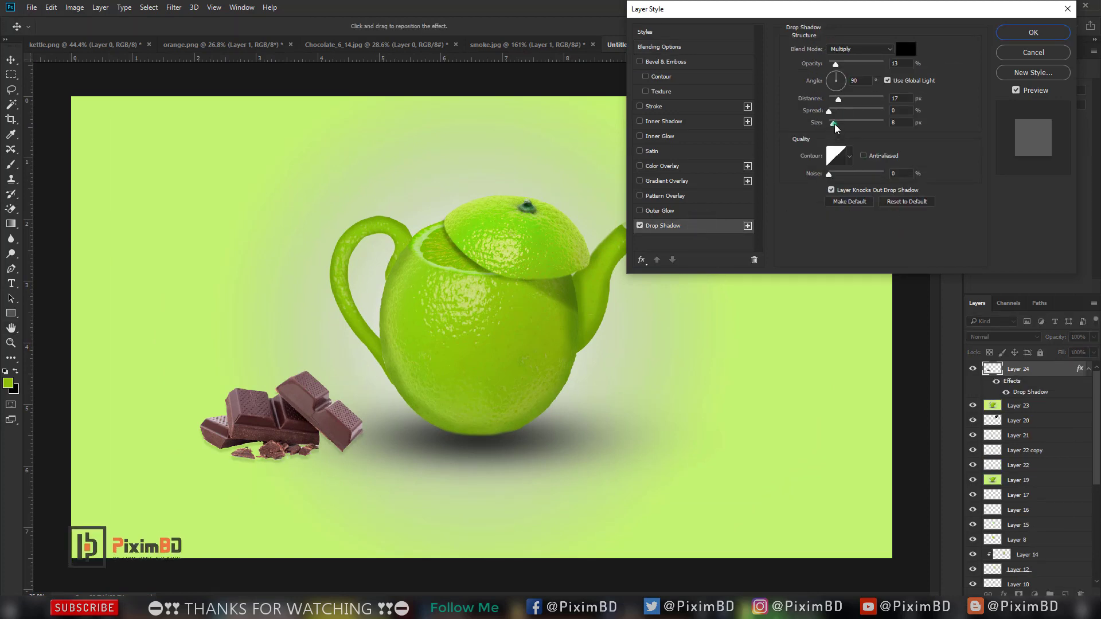
{"action": "left_click_drag", "start_coordinate": [835, 123], "coordinate": [860, 132]}
{"action": "left_click_drag", "start_coordinate": [836, 66], "coordinate": [855, 73]}
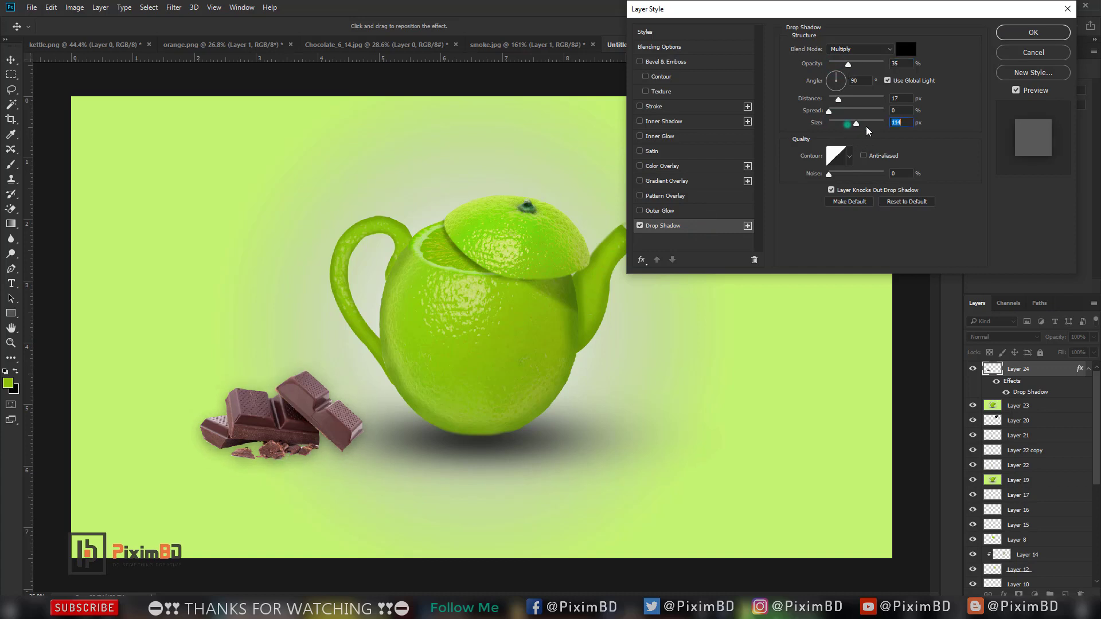
{"action": "left_click_drag", "start_coordinate": [839, 99], "coordinate": [865, 110]}
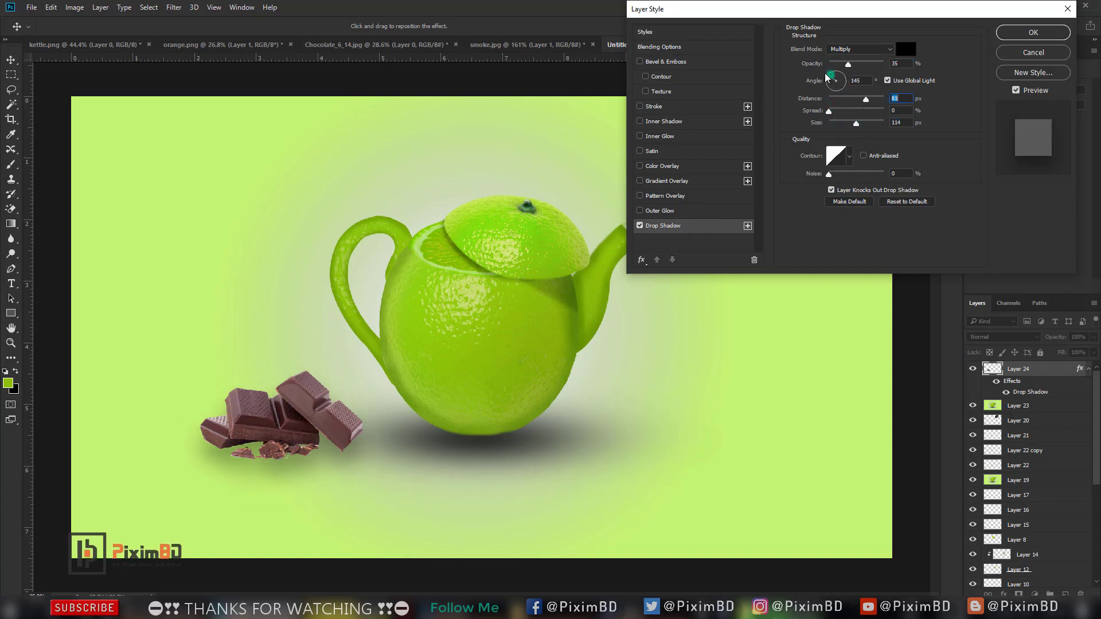
{"action": "left_click_drag", "start_coordinate": [827, 78], "coordinate": [829, 78]}
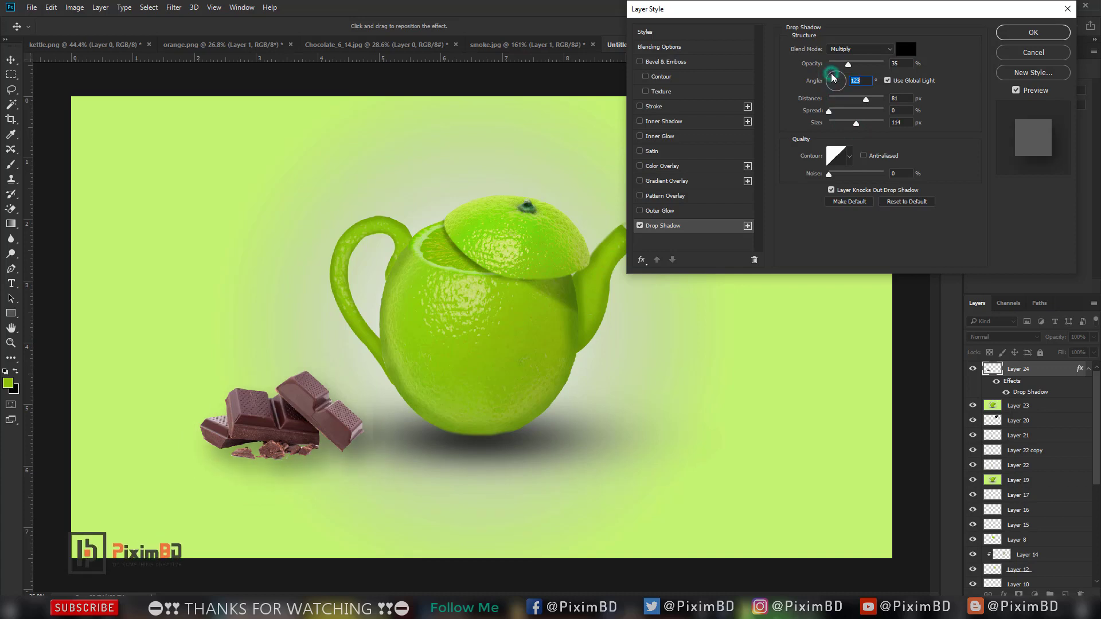
{"action": "key", "text": "Return"}
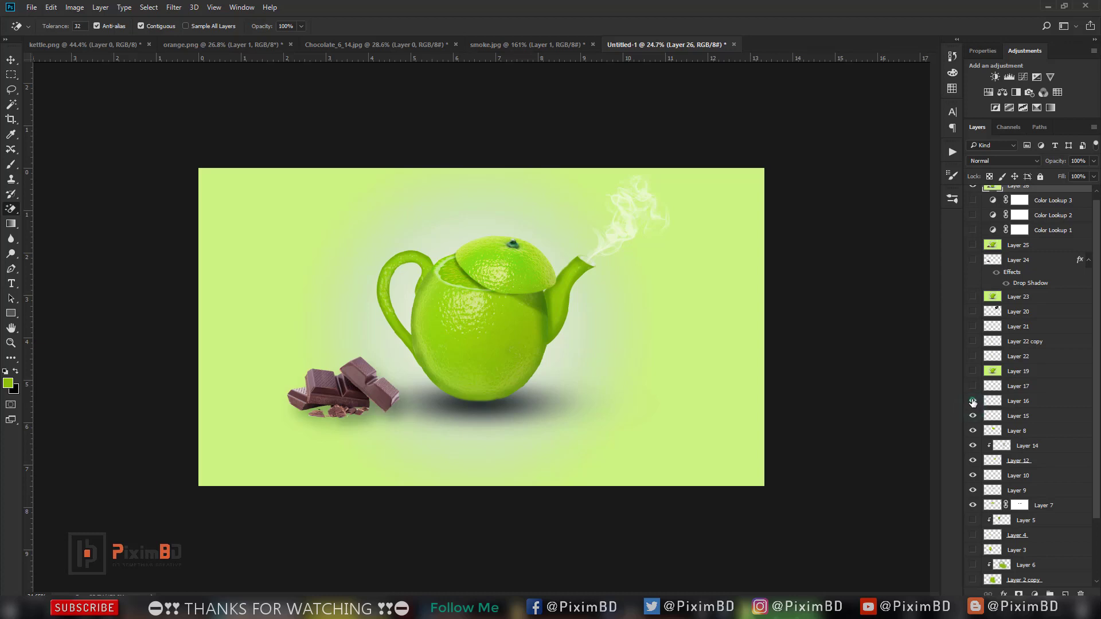
Step: Toggle Layer 26 to compare the composite with the original blue kettle
{"action": "left_click_drag", "start_coordinate": [973, 404], "coordinate": [979, 520]}
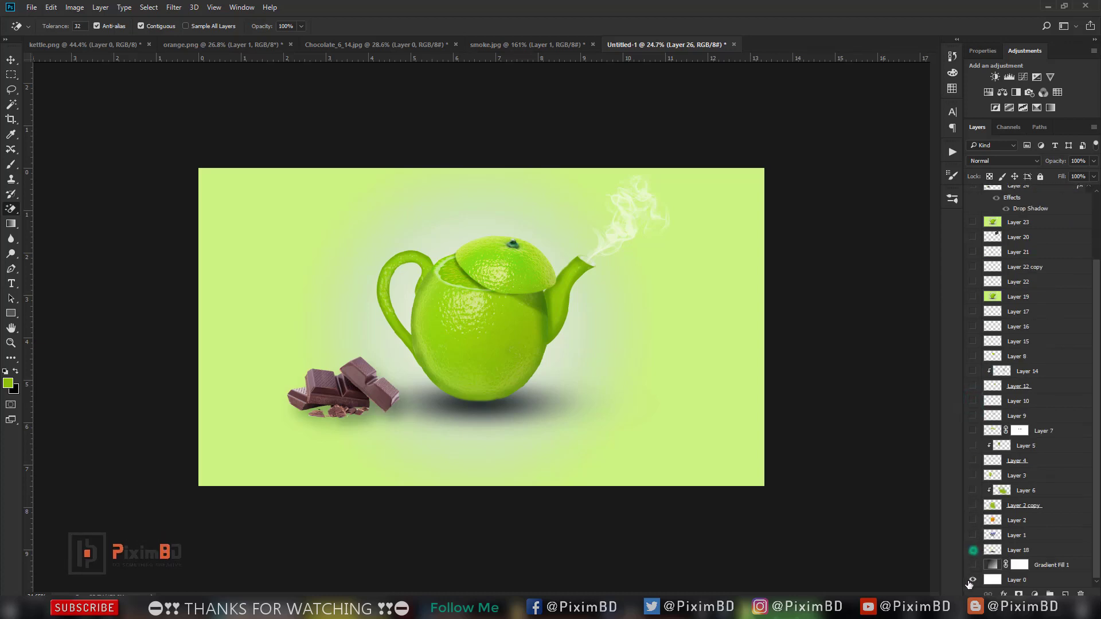
{"action": "scroll", "coordinate": [973, 533], "scroll_direction": "up", "scroll_amount": 5}
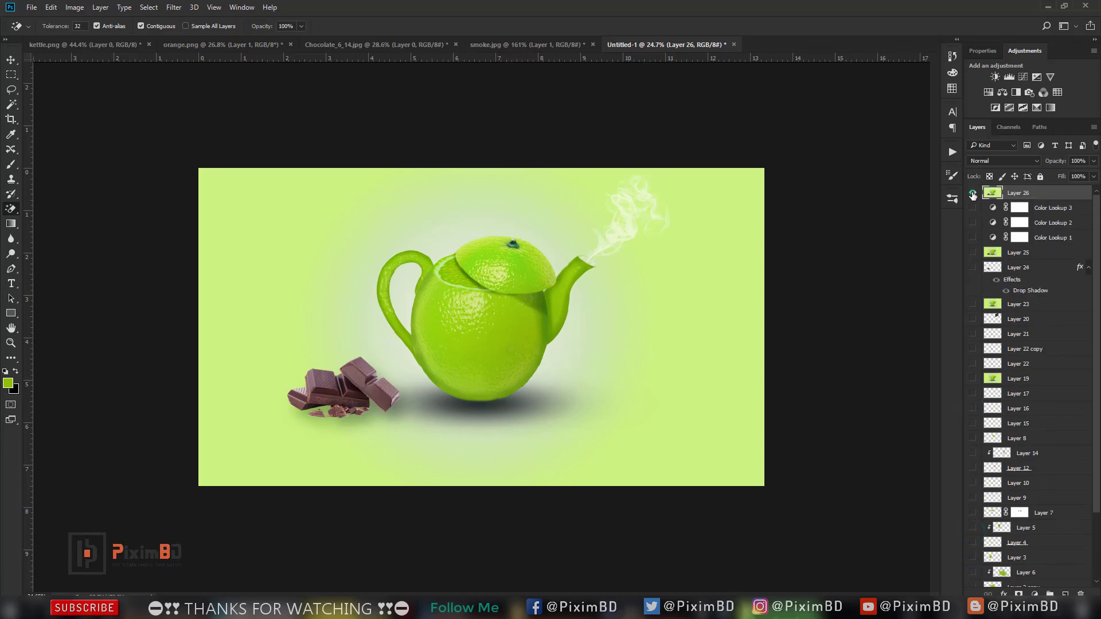
{"action": "left_click", "coordinate": [973, 193]}
{"action": "left_click", "coordinate": [972, 193]}
{"action": "left_click", "coordinate": [972, 194]}
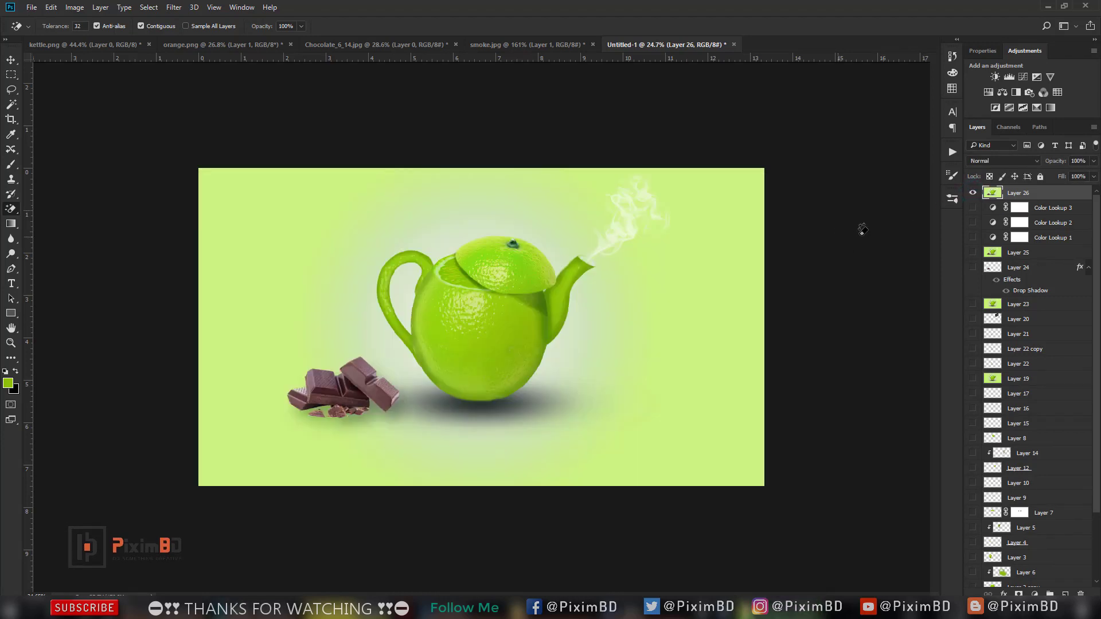
{"action": "left_click", "coordinate": [972, 194]}
Step: Hide the blue kettle and show Layer 0, the lime gradient, and the teapot's body, handle, spout and lid layers
{"action": "scroll", "coordinate": [1007, 539], "scroll_direction": "down", "scroll_amount": 5}
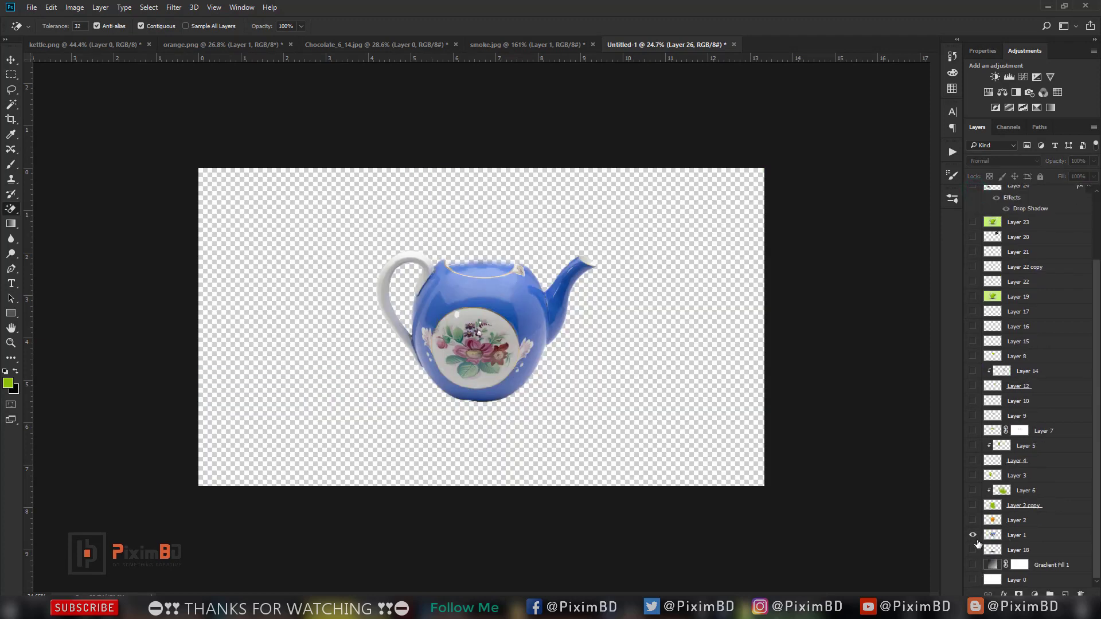
{"action": "left_click", "coordinate": [973, 535]}
{"action": "left_click", "coordinate": [973, 580]}
{"action": "left_click", "coordinate": [973, 550]}
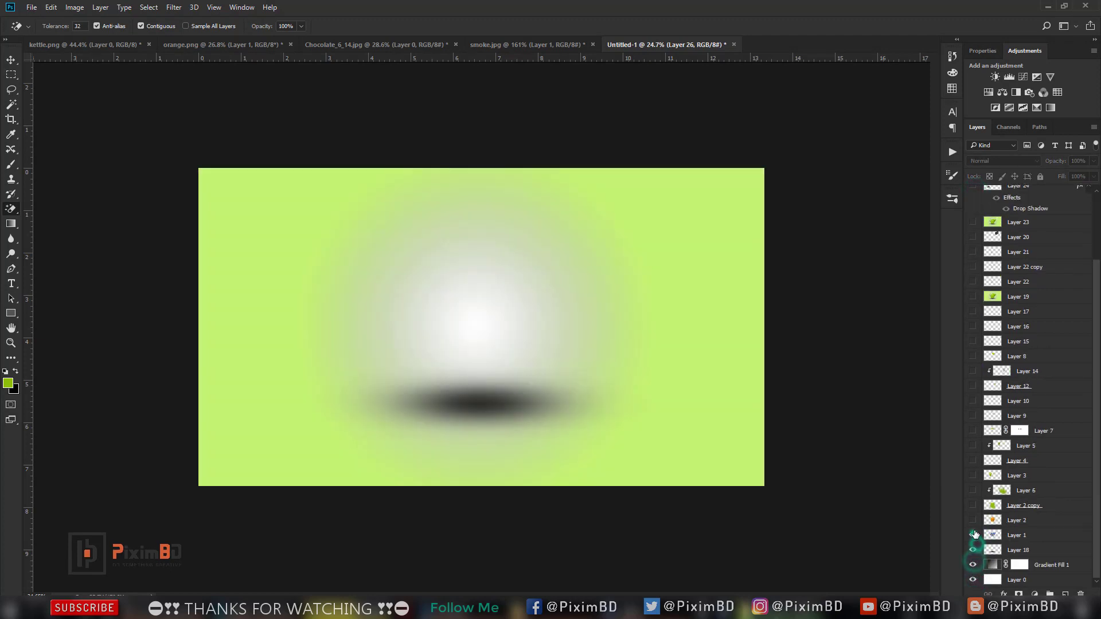
{"action": "left_click", "coordinate": [973, 520]}
{"action": "left_click", "coordinate": [972, 491]}
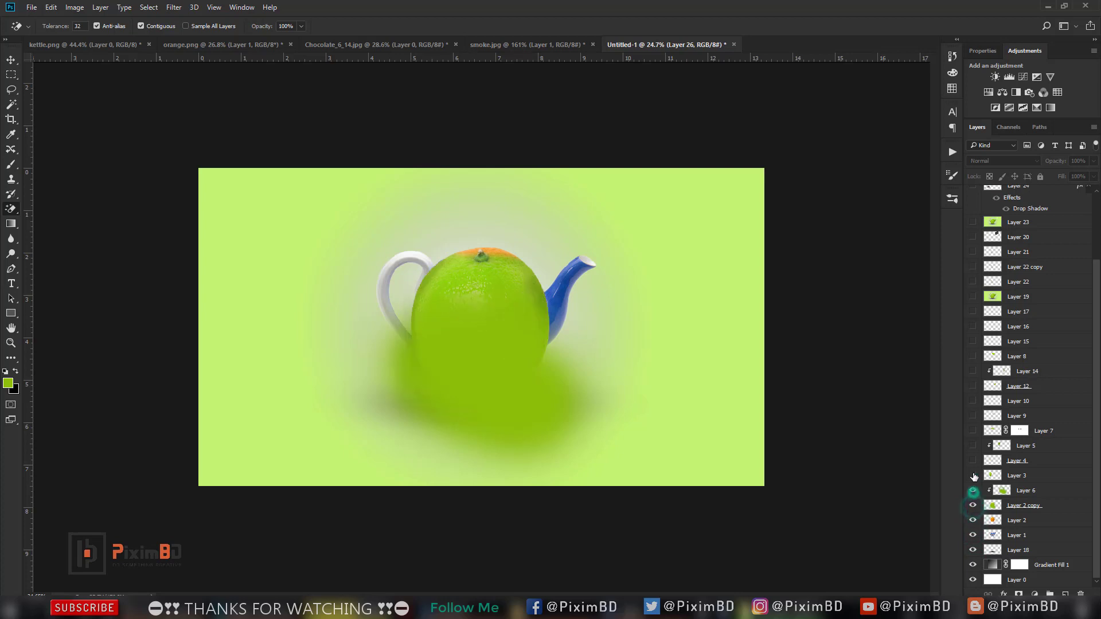
{"action": "left_click", "coordinate": [973, 460]}
{"action": "left_click", "coordinate": [973, 431]}
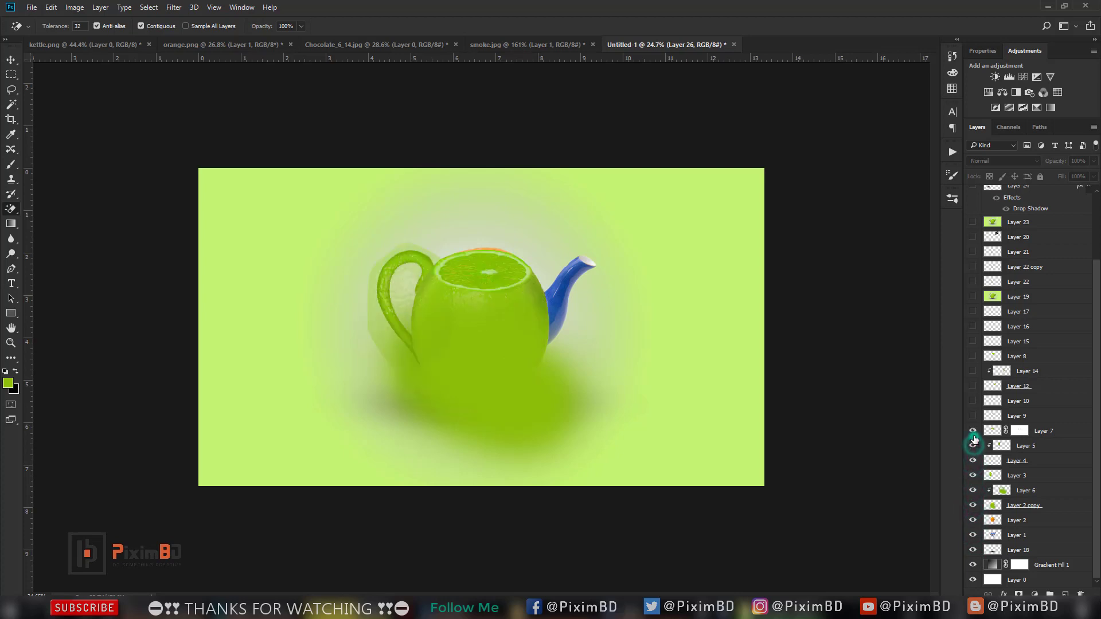
{"action": "left_click", "coordinate": [973, 401]}
{"action": "left_click", "coordinate": [973, 371]}
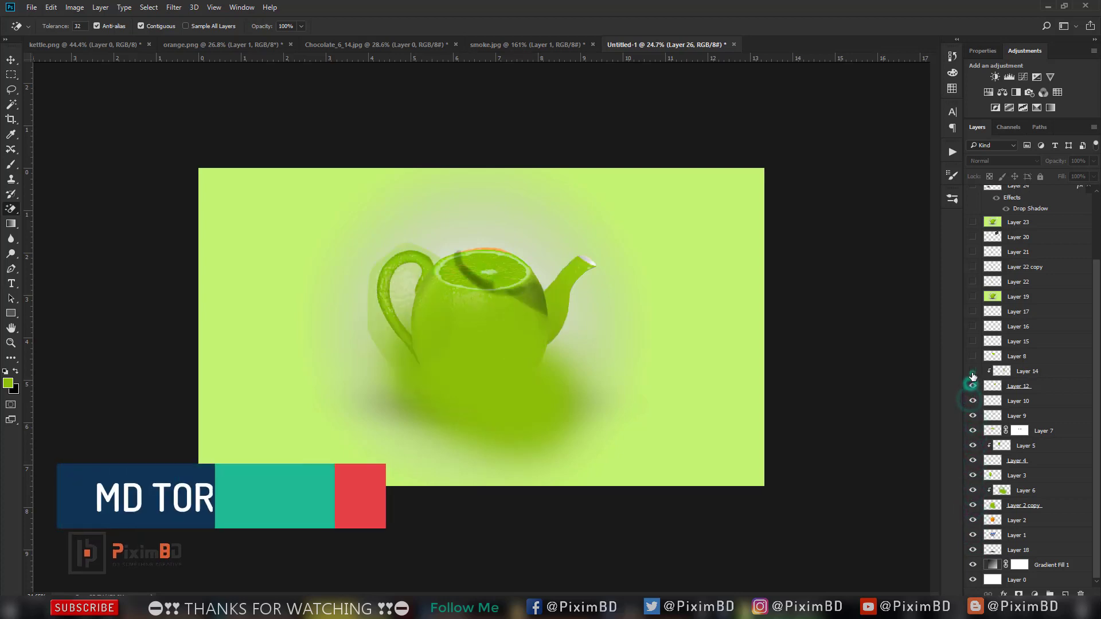
{"action": "left_click", "coordinate": [973, 342]}
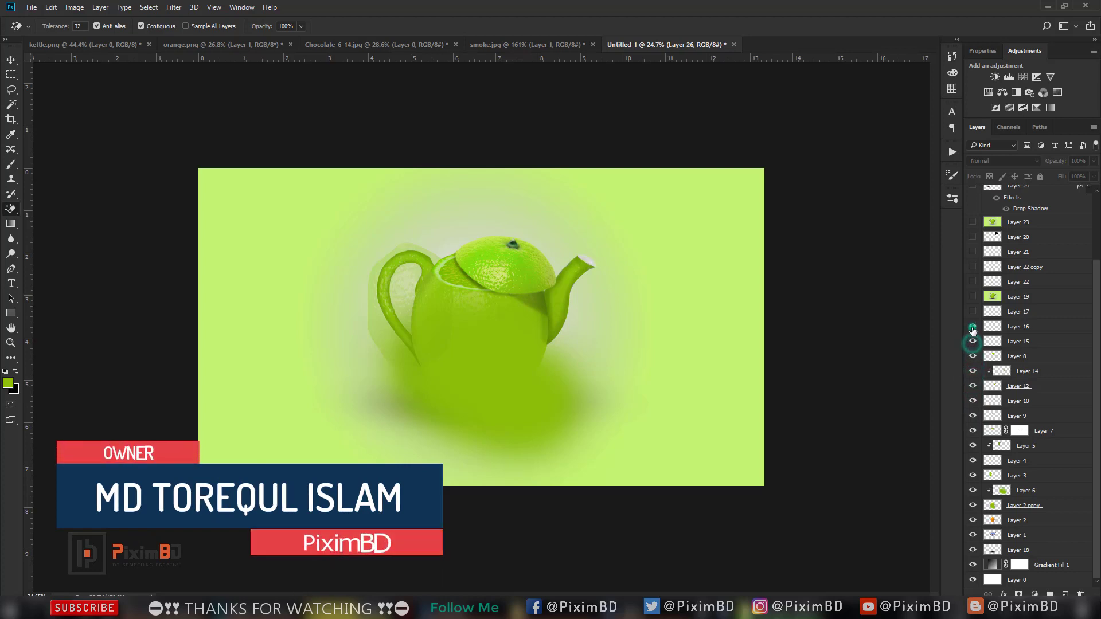
{"action": "left_click", "coordinate": [973, 312]}
Step: Show the remaining body, steam, chocolate shadow and colour lookup grading layers
{"action": "scroll", "coordinate": [973, 315], "scroll_direction": "up", "scroll_amount": 3}
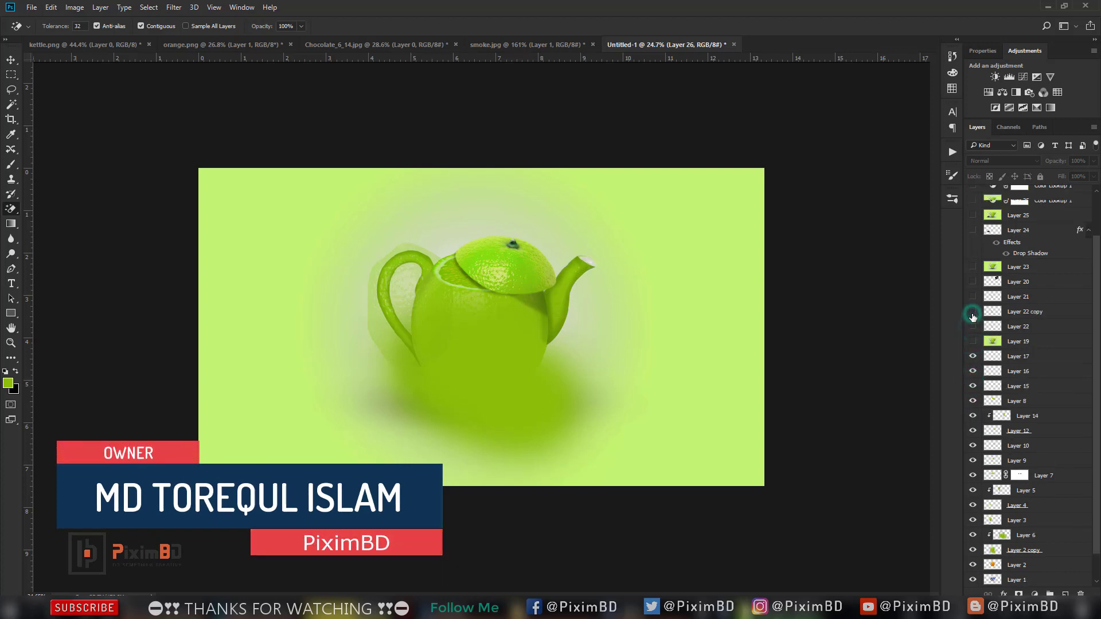
{"action": "left_click", "coordinate": [973, 342]}
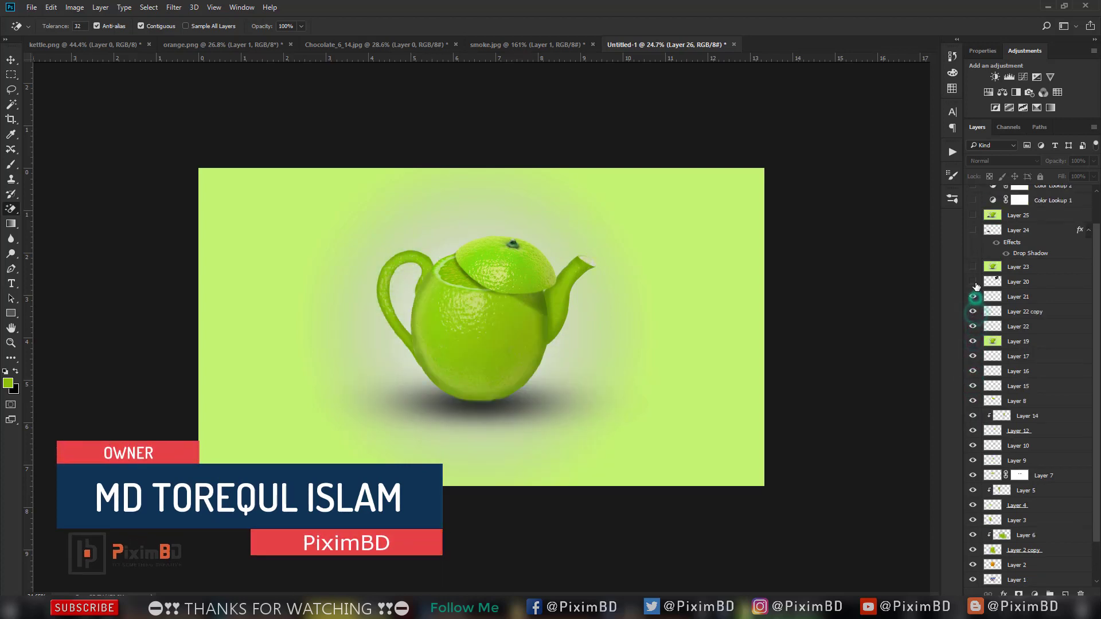
{"action": "left_click", "coordinate": [973, 281]}
{"action": "left_click", "coordinate": [973, 230]}
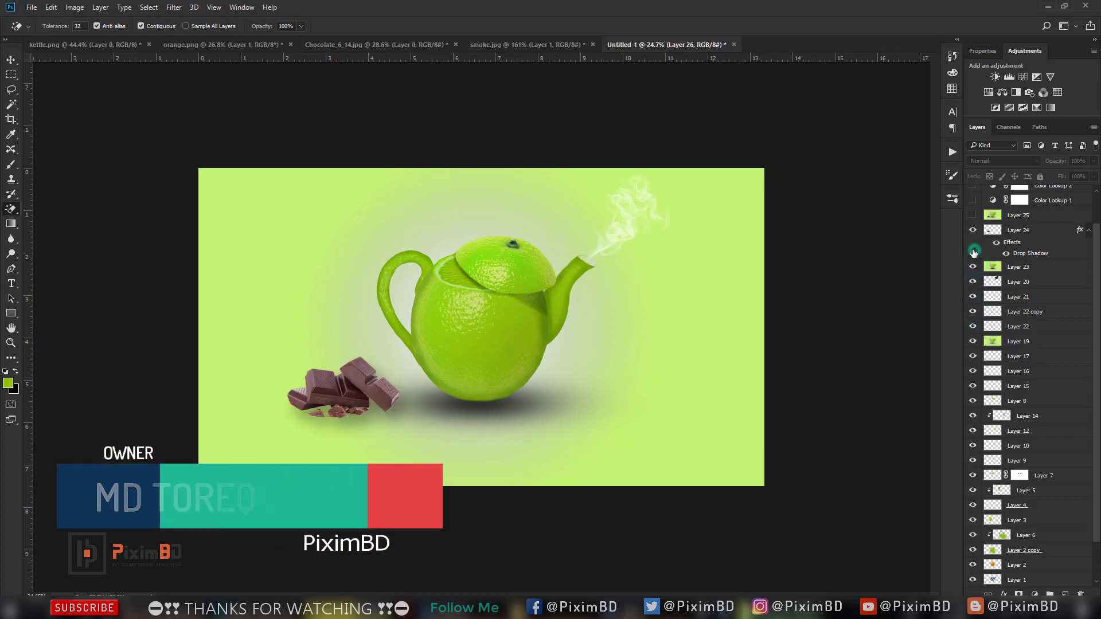
{"action": "scroll", "coordinate": [974, 252], "scroll_direction": "up", "scroll_amount": 2}
{"action": "left_click", "coordinate": [974, 245]}
{"action": "left_click", "coordinate": [974, 215]}
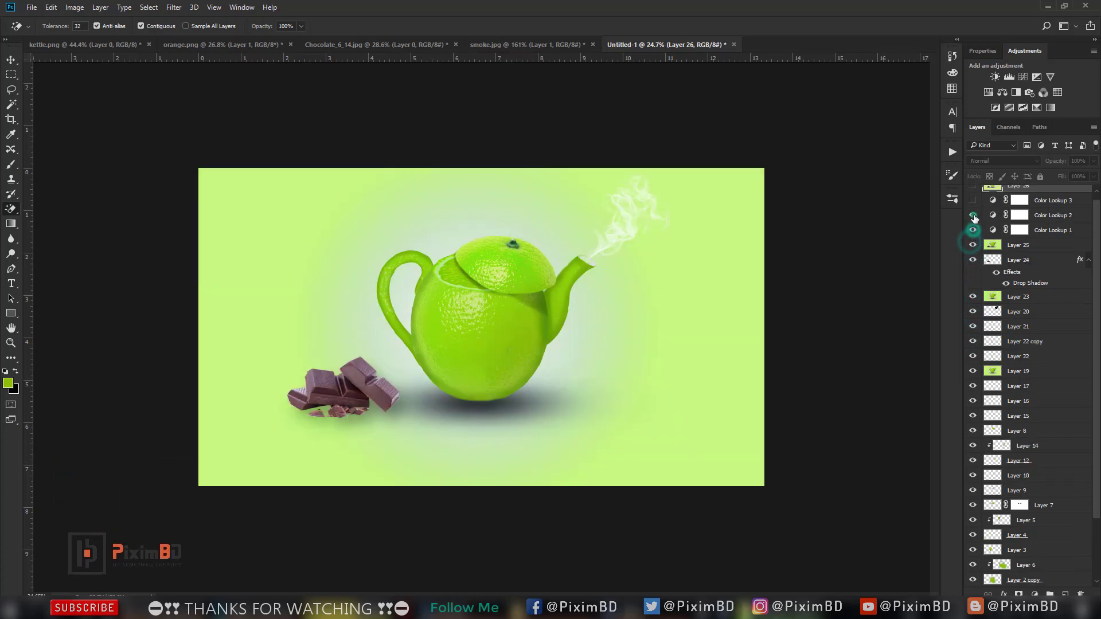
{"action": "scroll", "coordinate": [975, 218], "scroll_direction": "up", "scroll_amount": 1}
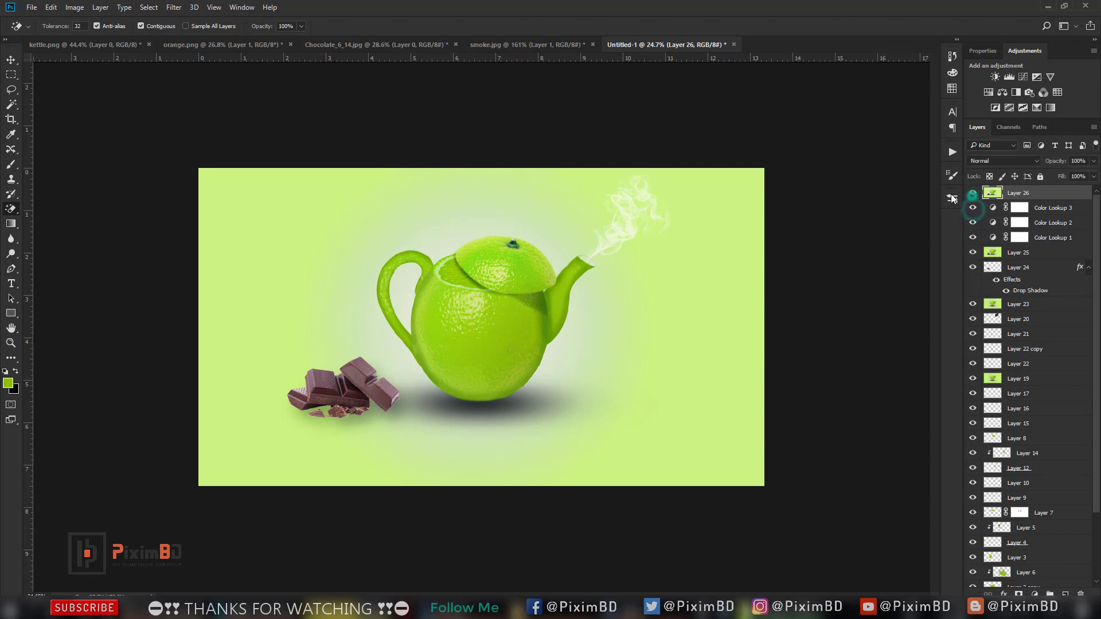
{"action": "left_click", "coordinate": [75, 7]}
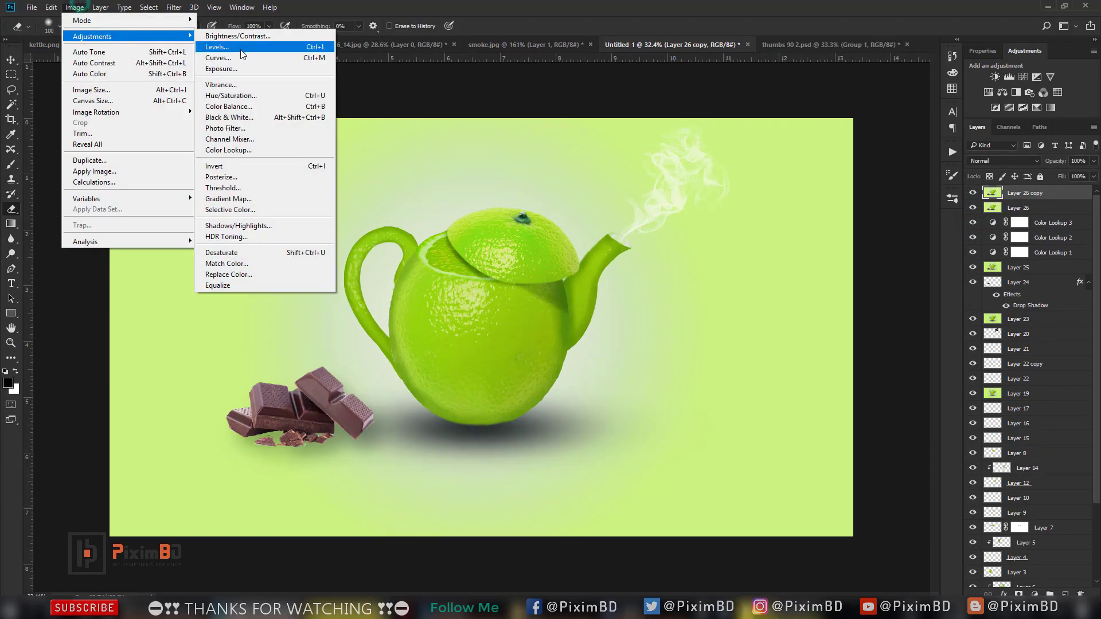
Step: Apply Levels to Layer 26 copy, raising the black input to deepen the shadows
{"action": "left_click", "coordinate": [240, 50]}
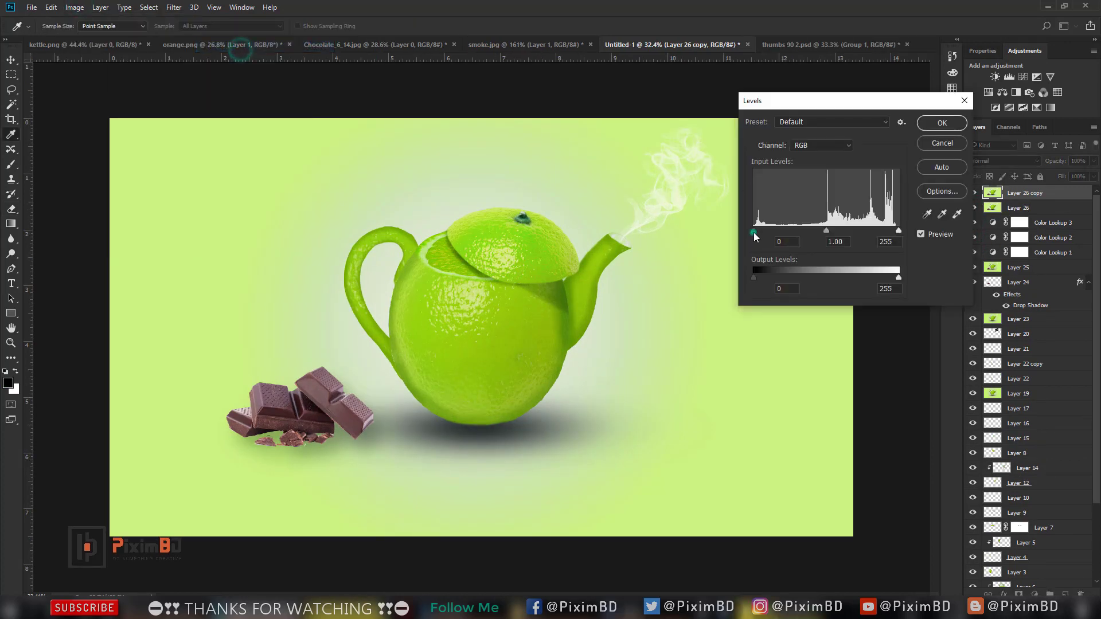
{"action": "left_click_drag", "start_coordinate": [753, 231], "coordinate": [787, 231]}
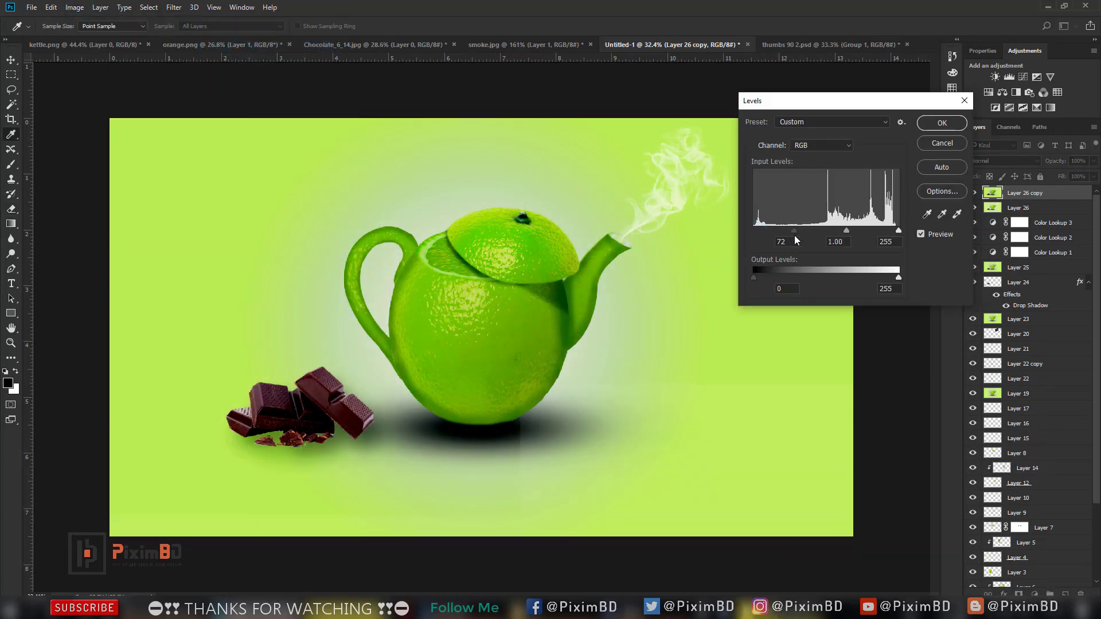
{"action": "key", "text": "Return"}
Step: Add empty Layer 27, reselect Layer 26 copy, and set a larger eraser at 21% opacity
{"action": "key", "text": "e"}
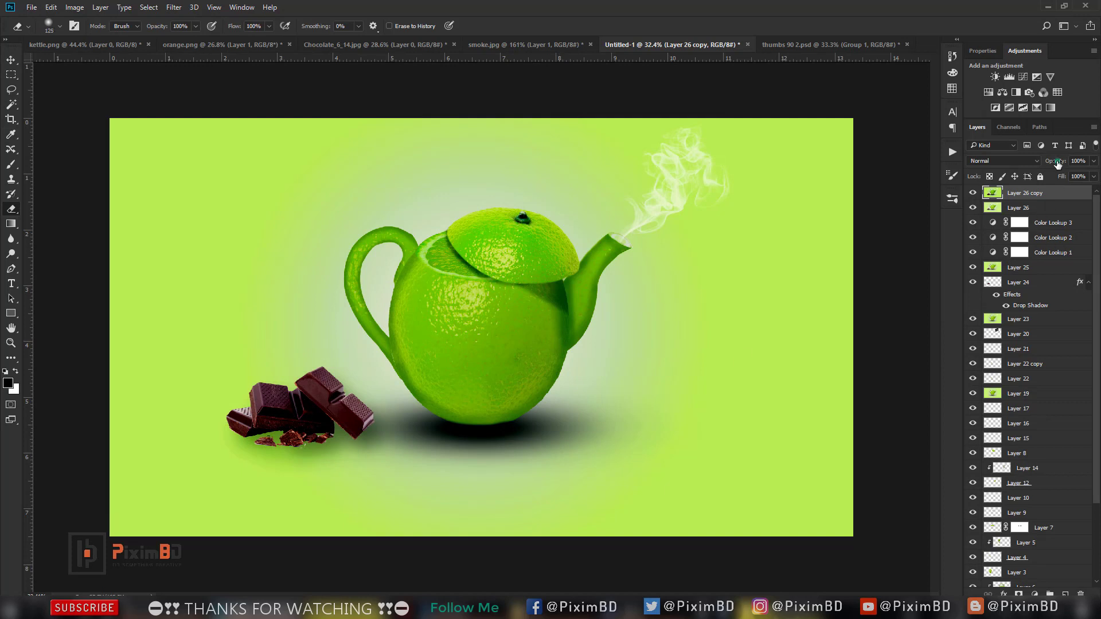
{"action": "left_click", "coordinate": [1066, 594]}
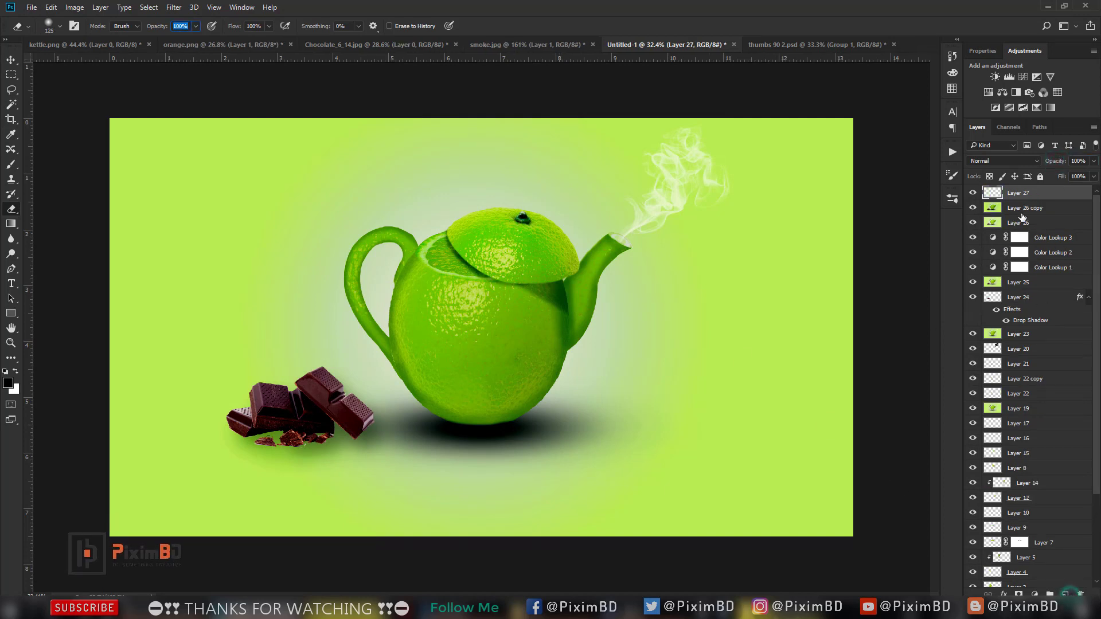
{"action": "left_click", "coordinate": [1030, 211]}
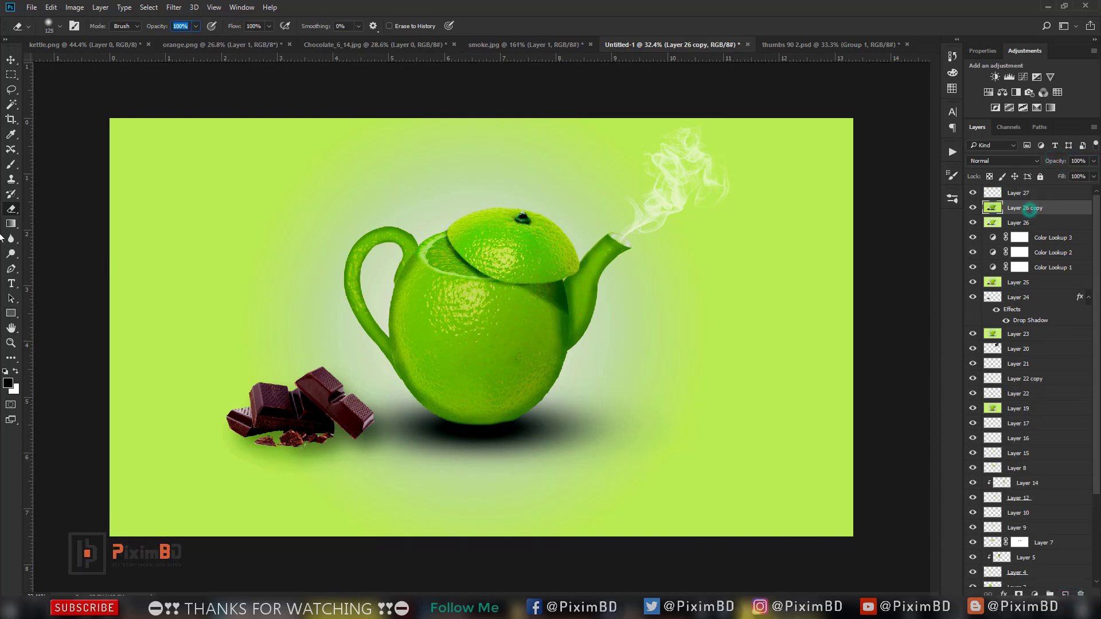
{"action": "left_click_drag", "start_coordinate": [157, 26], "coordinate": [152, 29]}
{"action": "key", "text": "bracketright"}
{"action": "key", "text": "bracketright"}
{"action": "key", "text": "bracketright"}
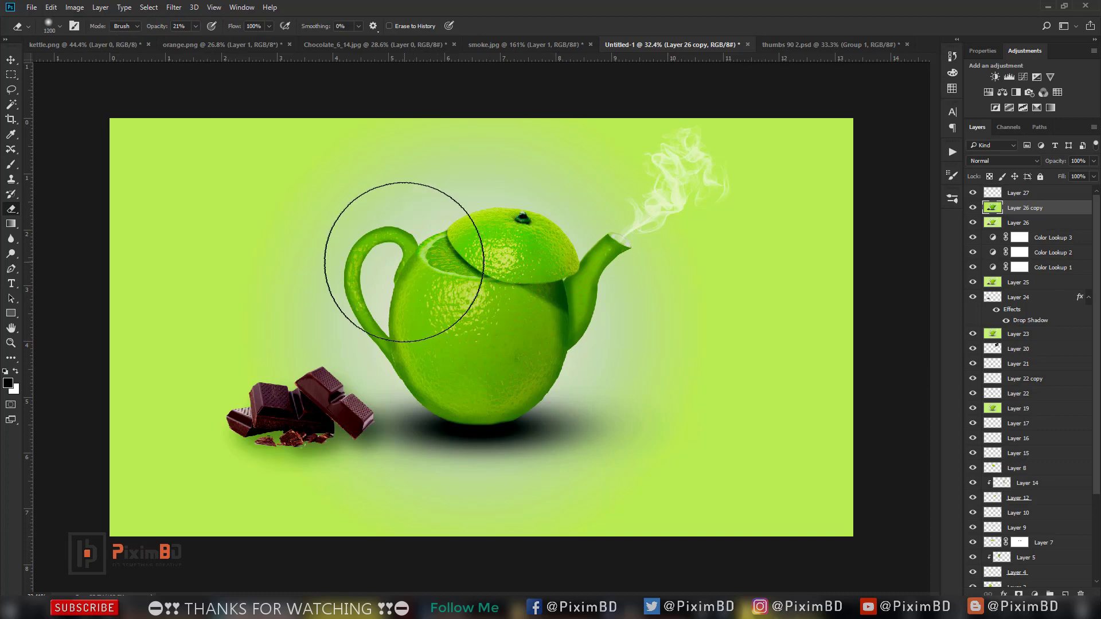
{"action": "key", "text": "bracketright"}
{"action": "key", "text": "bracketright"}
{"action": "key", "text": "bracketright"}
{"action": "key", "text": "bracketright"}
{"action": "key", "text": "bracketright"}
{"action": "key", "text": "bracketright"}
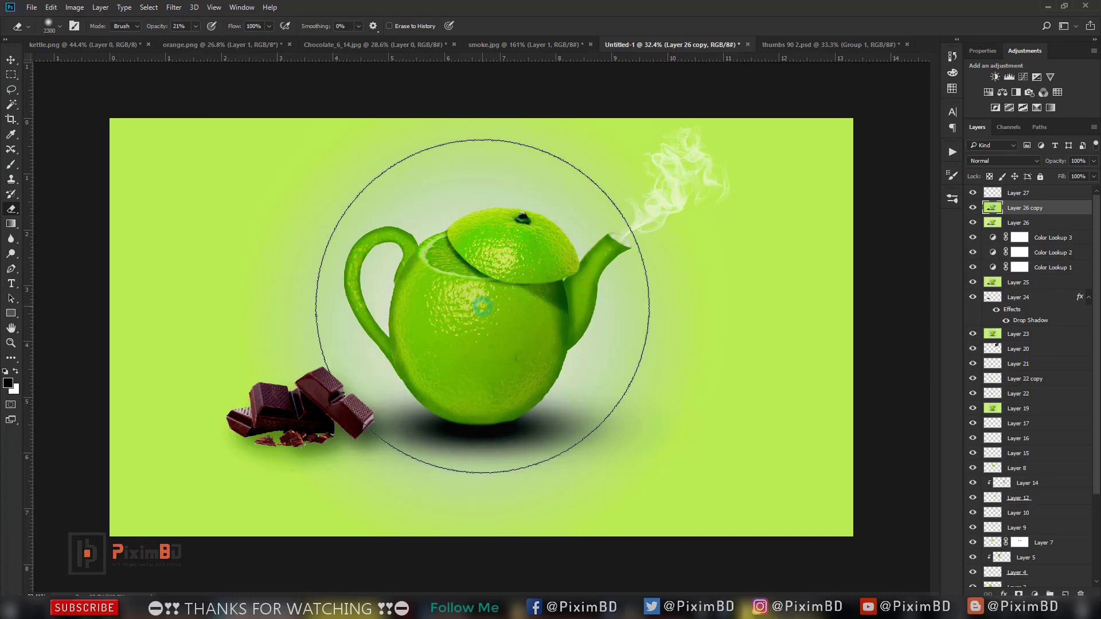
Step: Save the lime teapot composite document
{"action": "scroll", "coordinate": [566, 167], "scroll_direction": "down", "scroll_amount": 2}
{"action": "scroll", "coordinate": [619, 278], "scroll_direction": "down", "scroll_amount": 2}
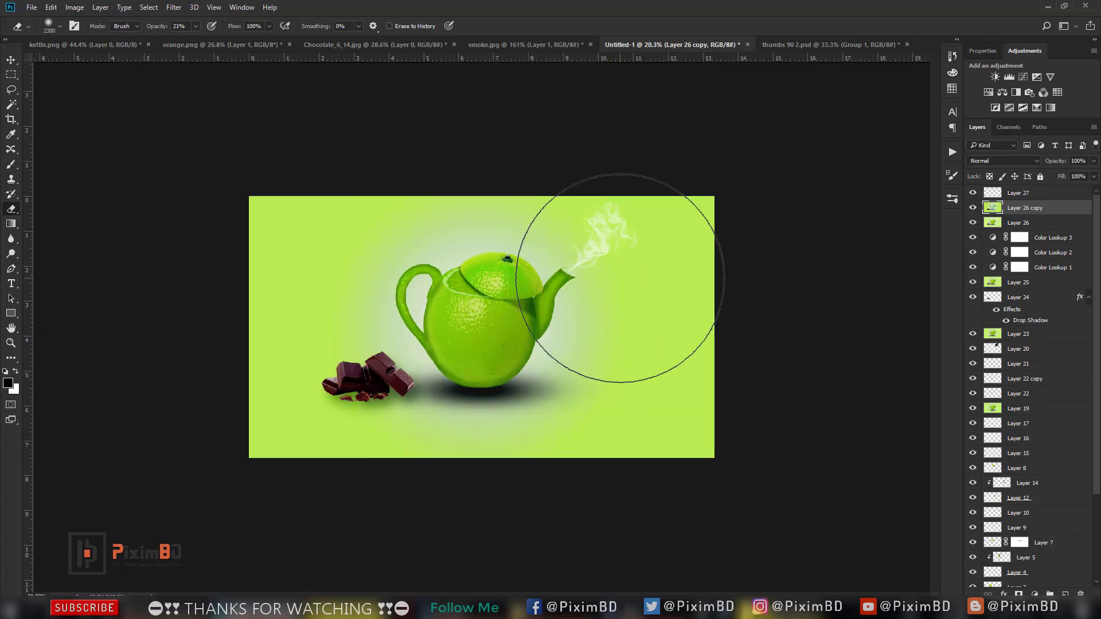
{"action": "scroll", "coordinate": [455, 288], "scroll_direction": "up", "scroll_amount": 1}
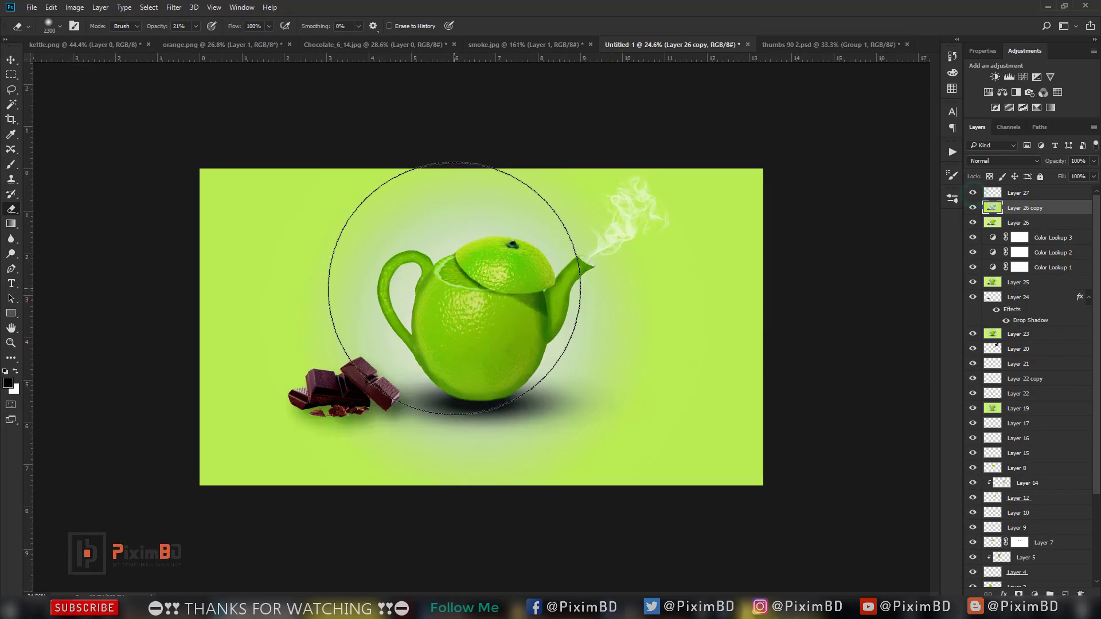
{"action": "key", "text": "ctrl+s"}
{"action": "left_click", "coordinate": [449, 362]}
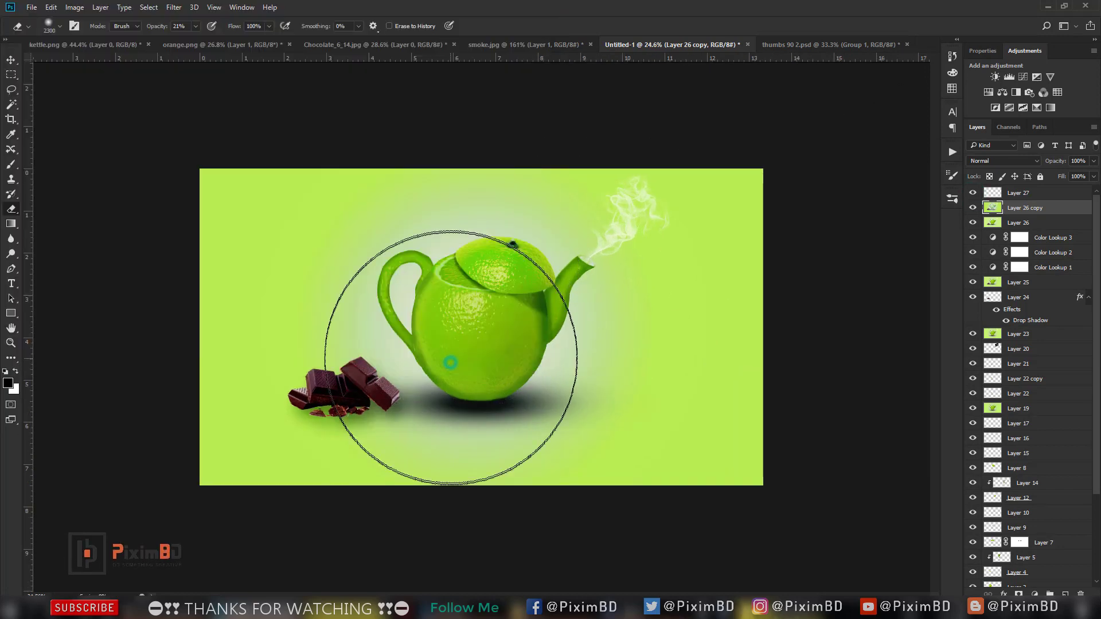
Step: Minimise Photoshop and refresh the Windows desktop
{"action": "left_click", "coordinate": [1048, 6]}
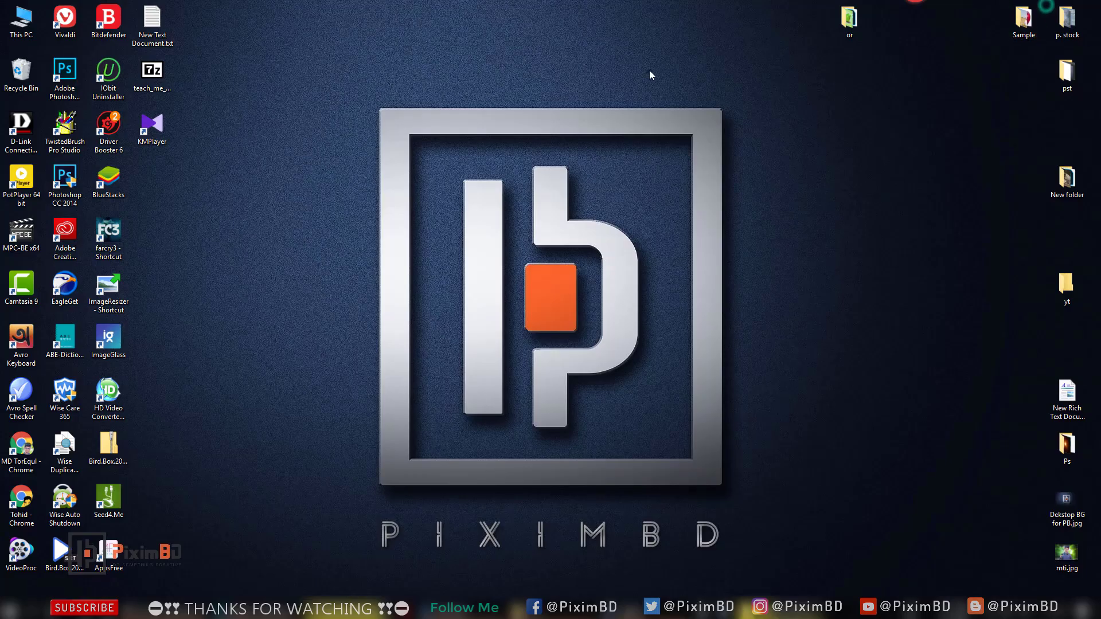
{"action": "right_click", "coordinate": [649, 78]}
{"action": "right_click", "coordinate": [653, 45]}
{"action": "left_click", "coordinate": [685, 80]}
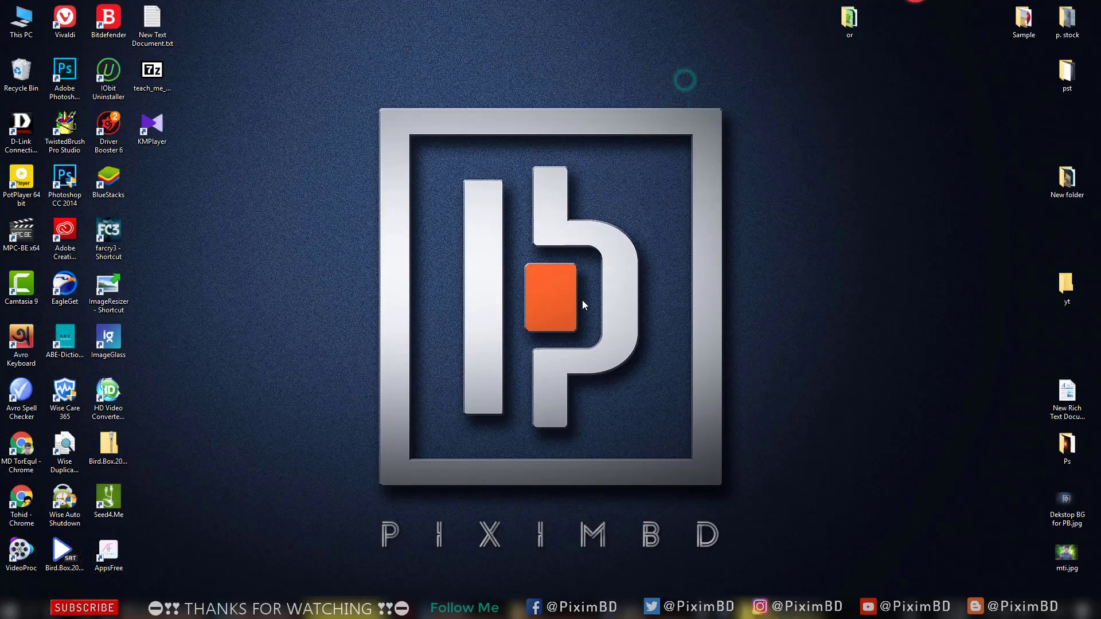